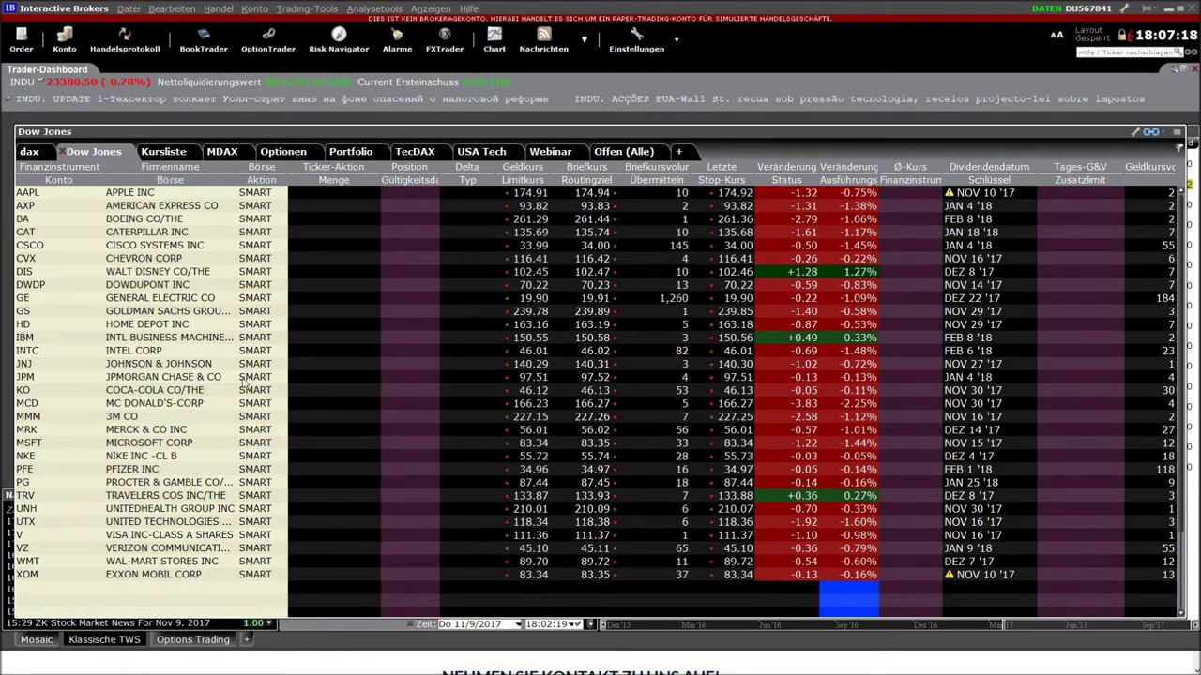
View the dax watchlist, return to the Dow Jones watchlist and look over the available watchlist pages.
click(30, 152)
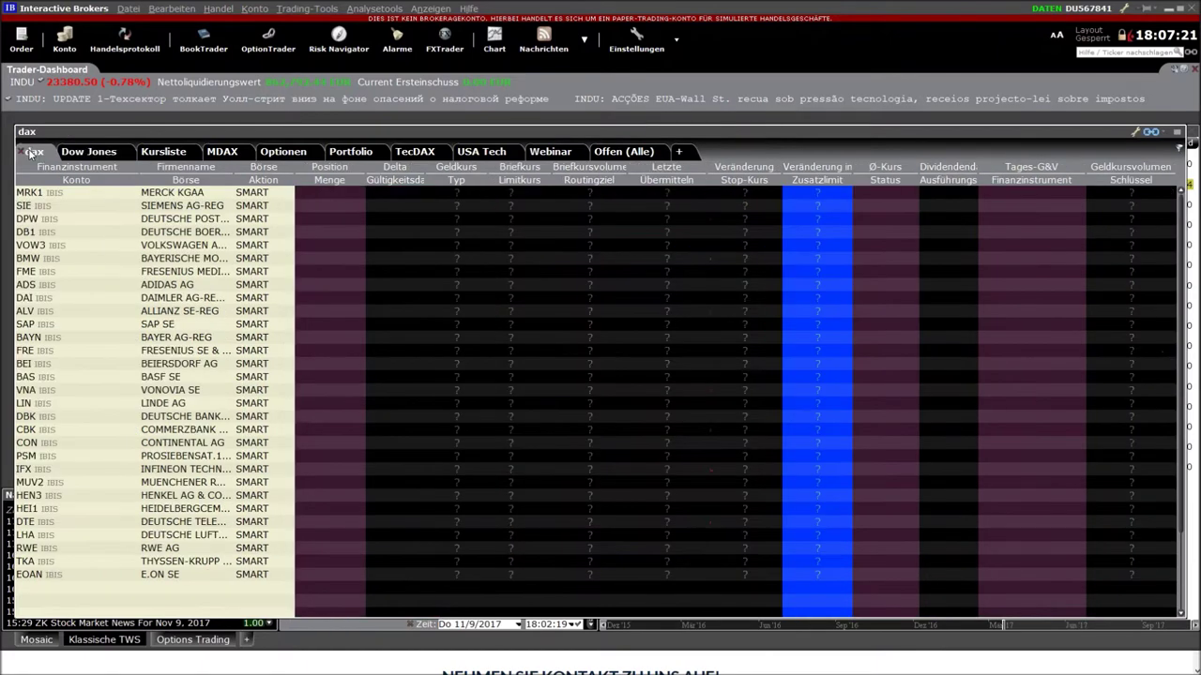
click(90, 152)
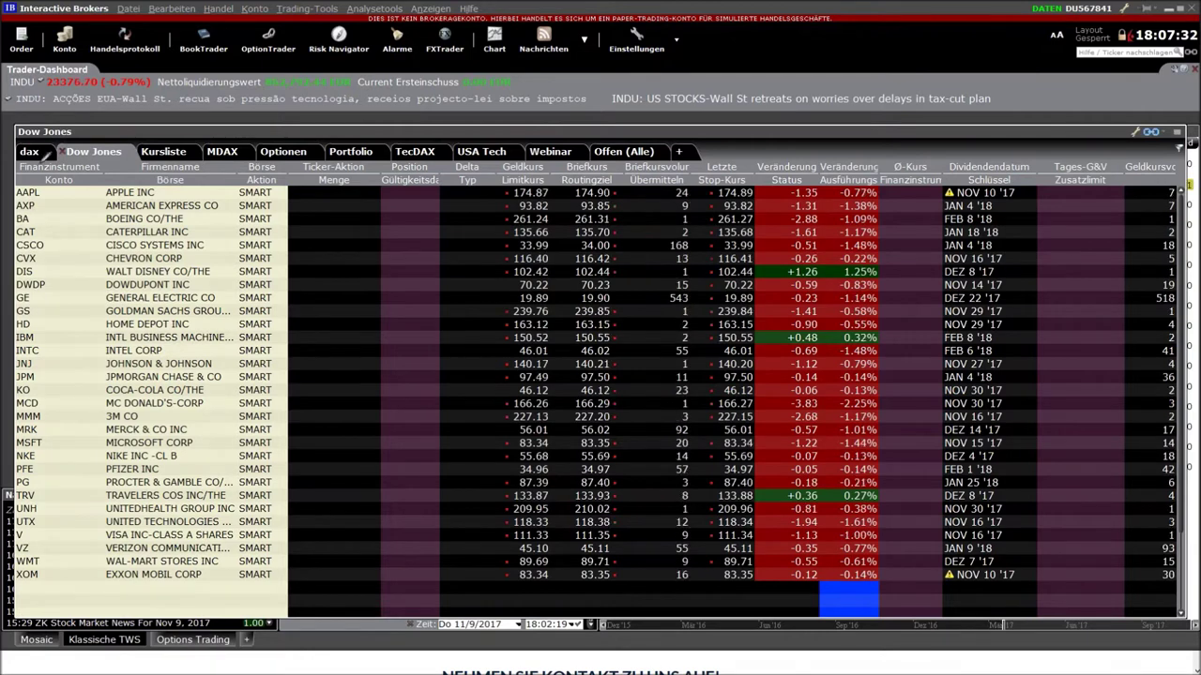
mouse_move(44, 132)
mouse_down()
mouse_move(90, 162)
mouse_move(237, 139)
mouse_move(206, 160)
mouse_up()
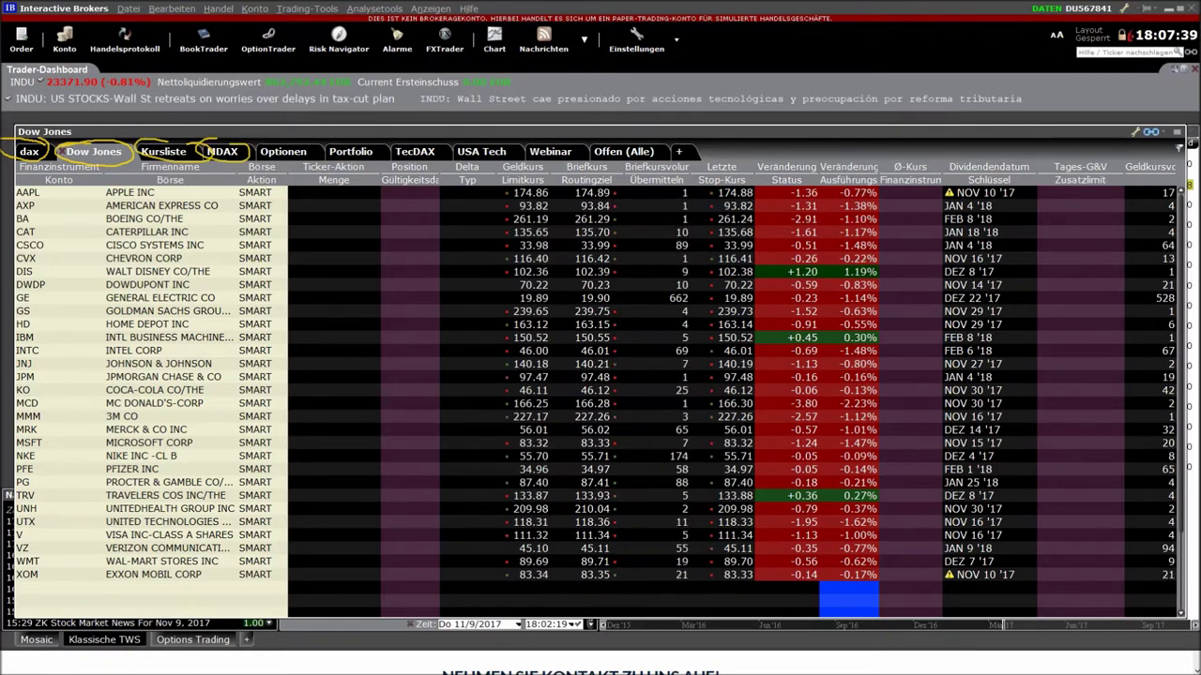
key(Escape)
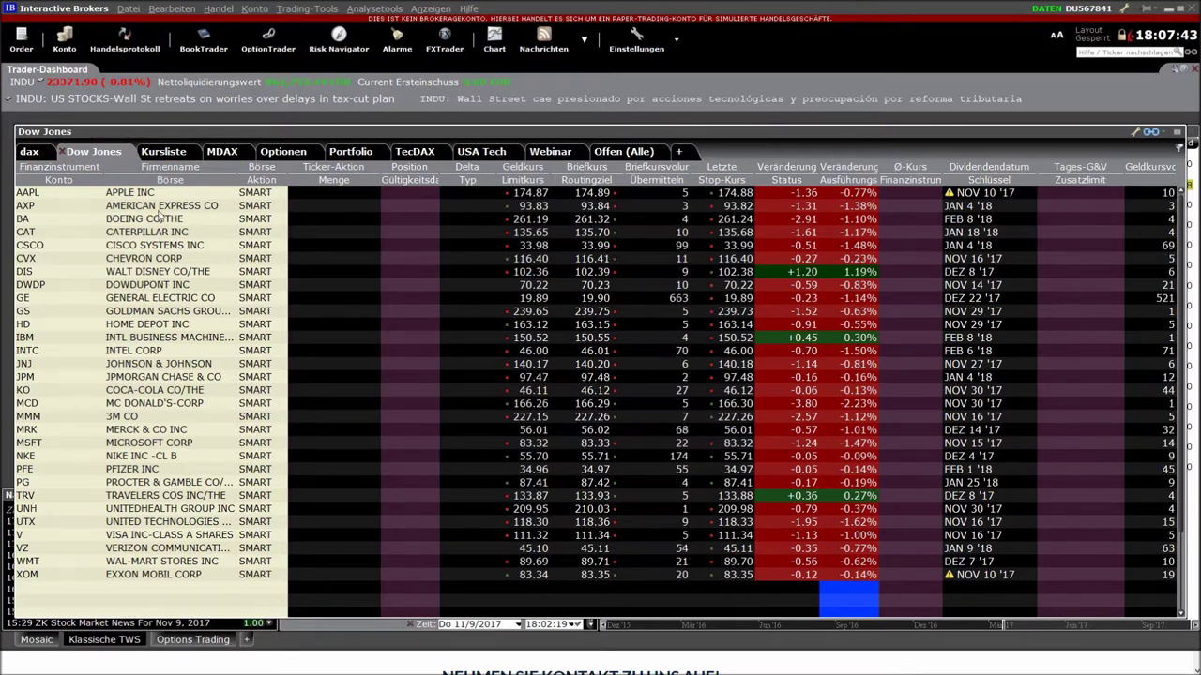
Create a new watchlist page named SP500 with the Default layout.
click(681, 152)
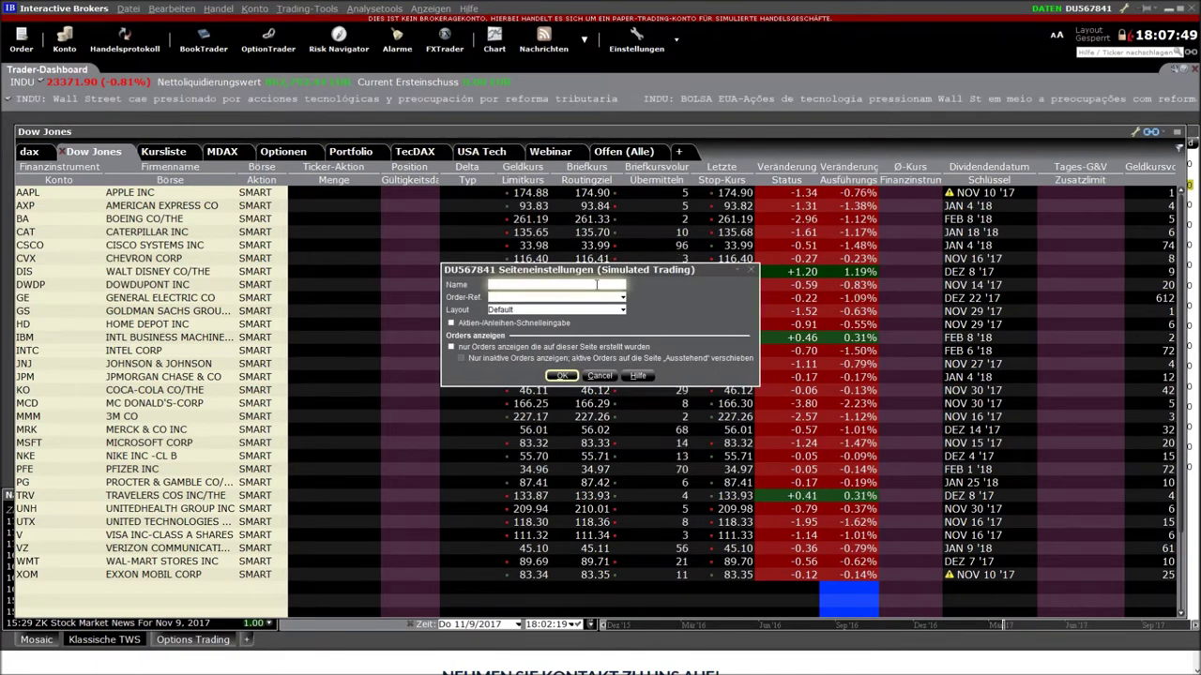
text(SP)
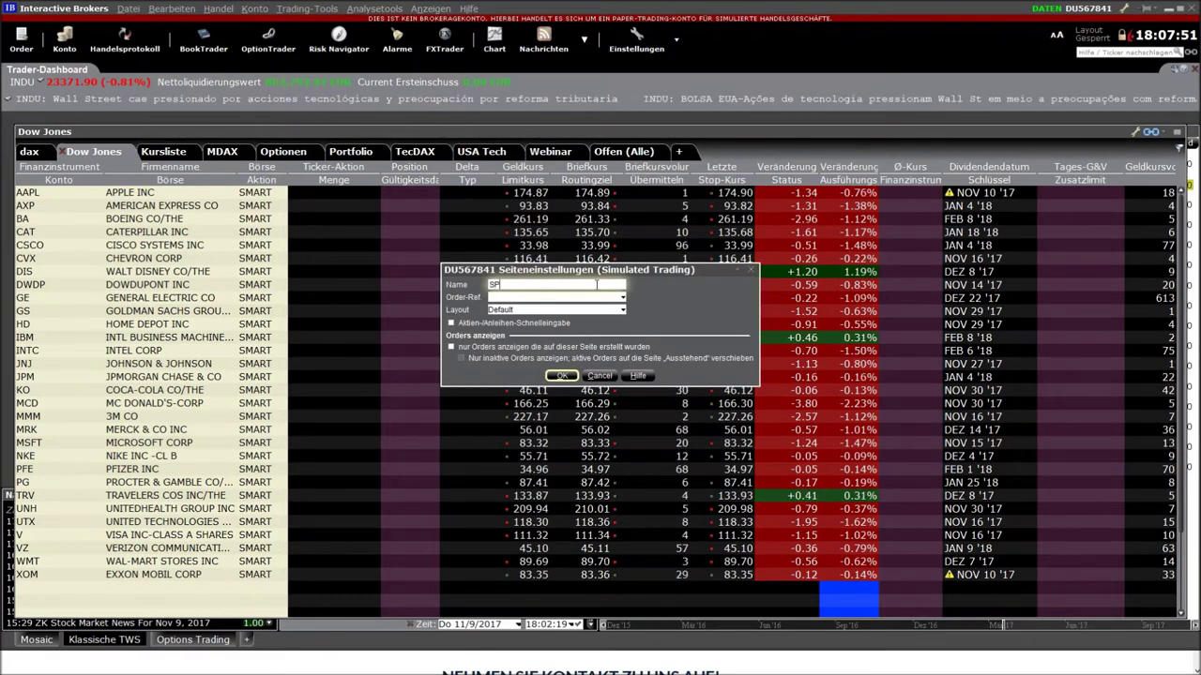
text(500)
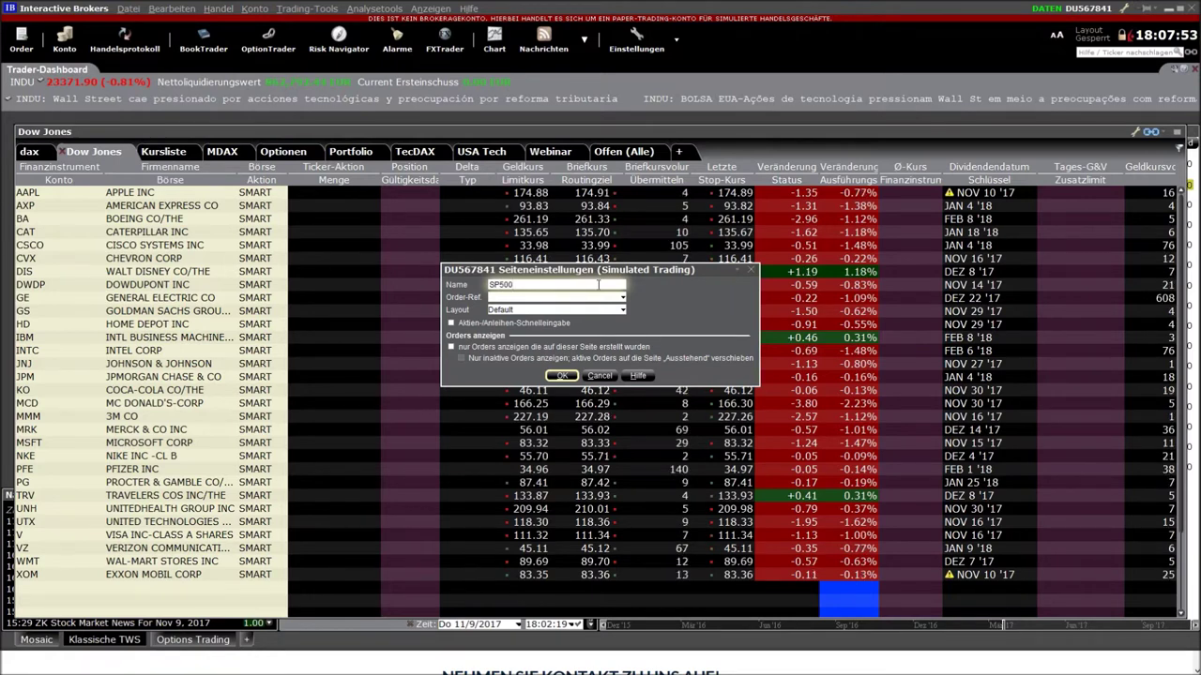
click(562, 376)
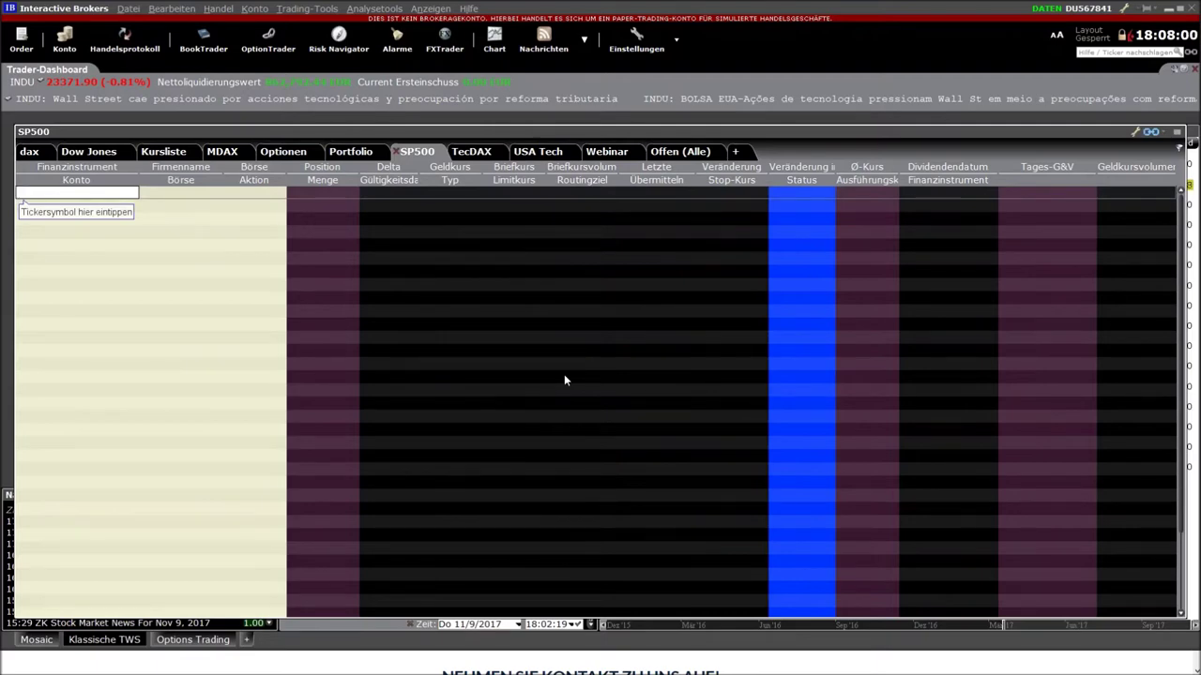
Enter the ticker aapl in the SP500 watchlist and choose the directed stock (Aktien(Directed)) of Apple Inc on NASDAQ.
text(SPX)
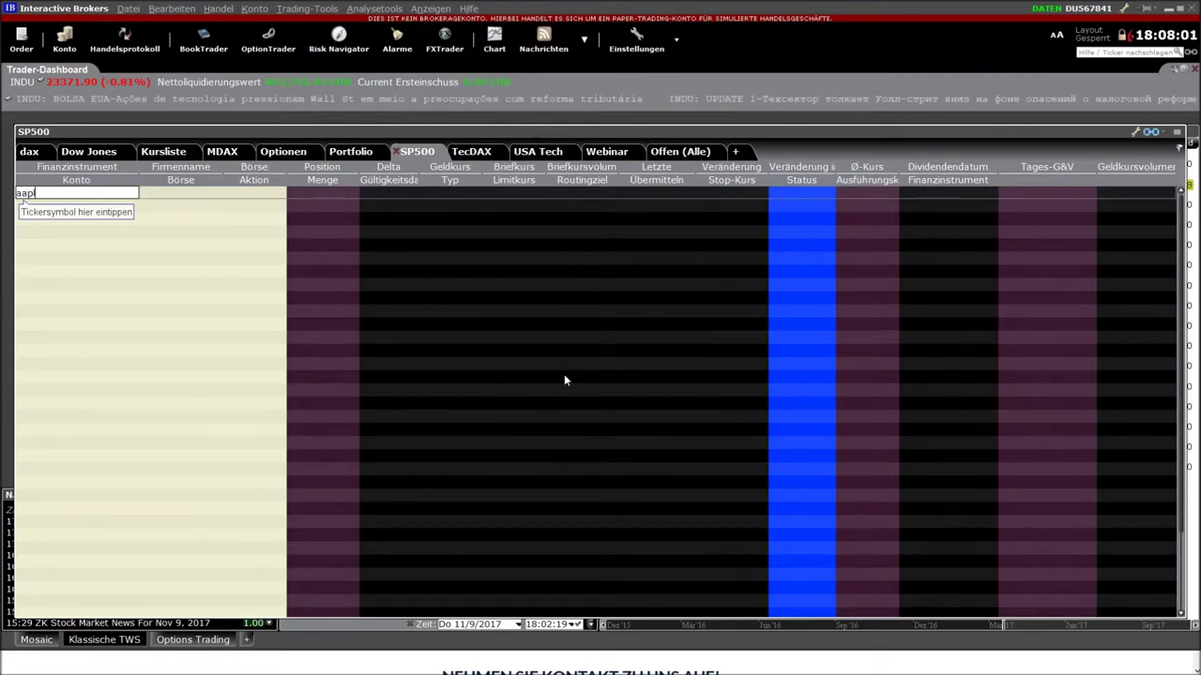
key(Return)
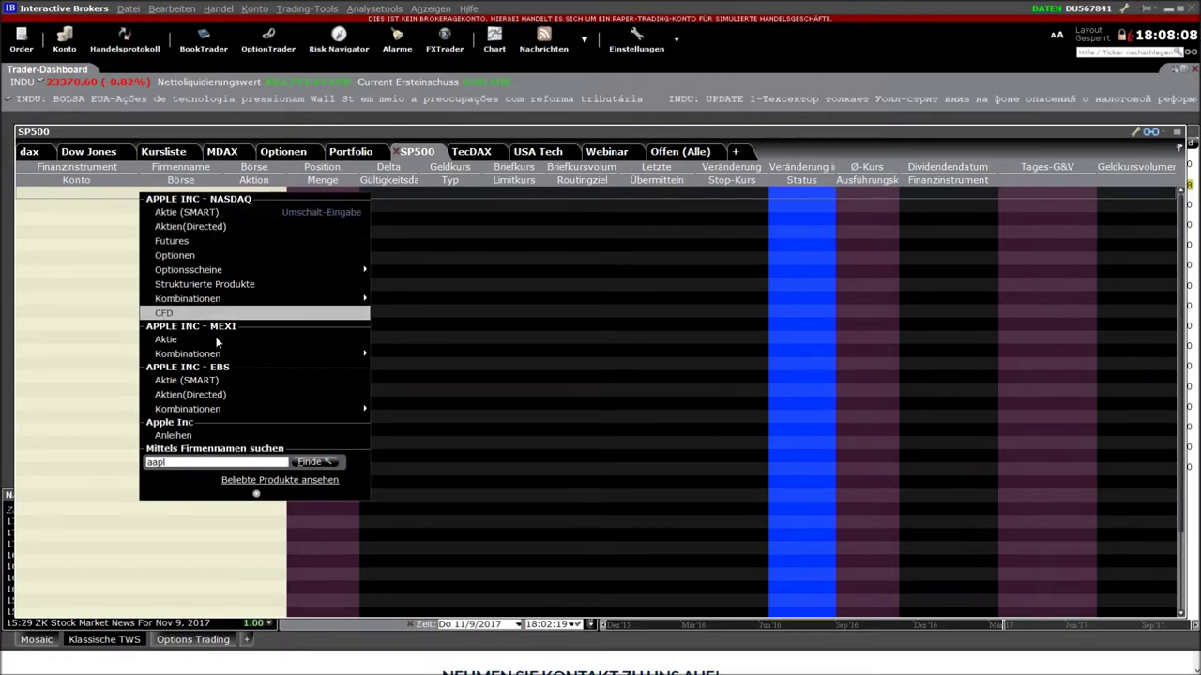
click(208, 228)
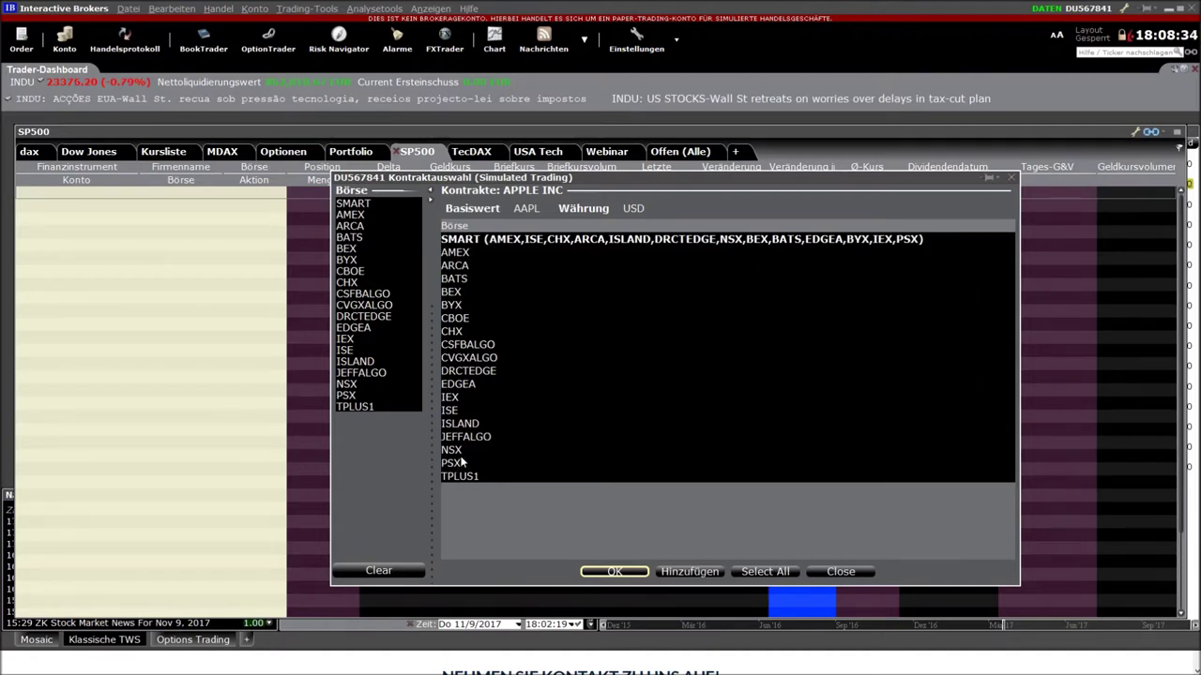
Add the Apple contract for the ARCA exchange to the watchlist and finish the contract selection.
click(464, 427)
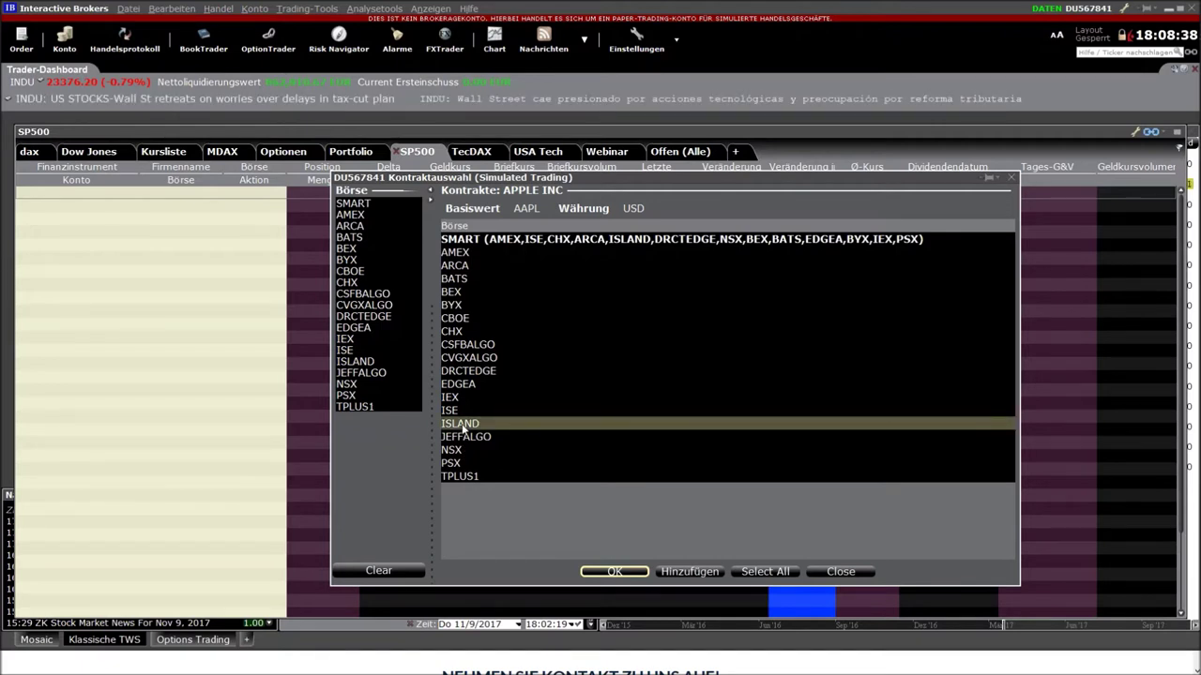
click(466, 266)
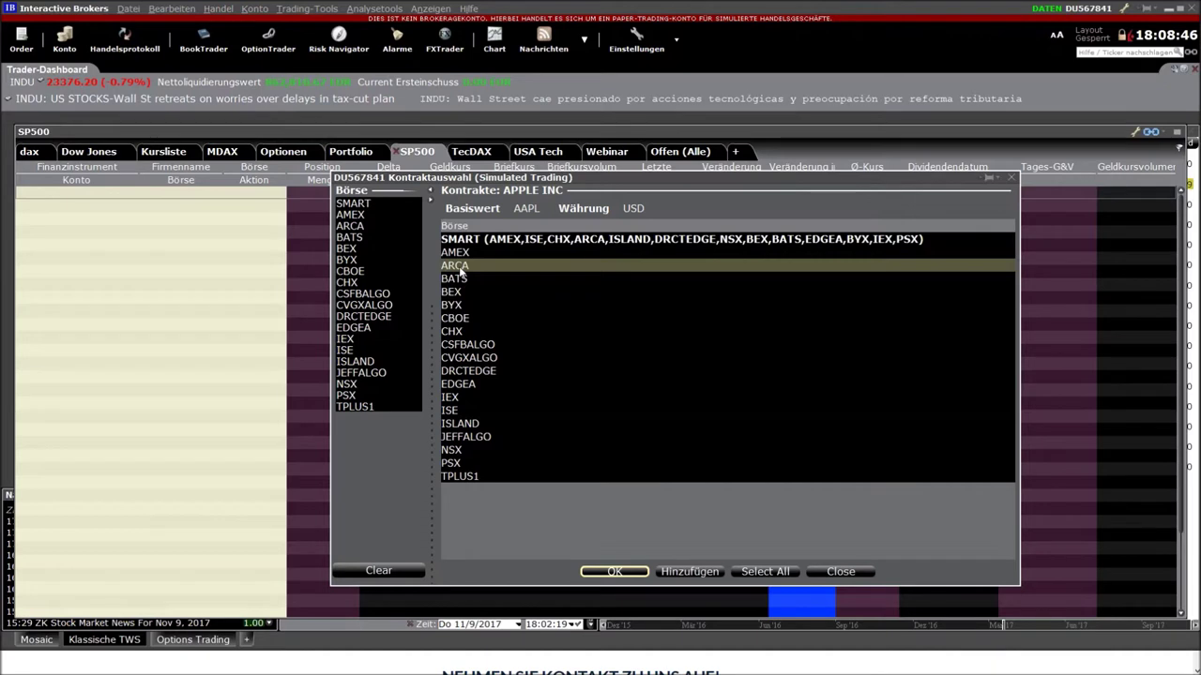
click(464, 279)
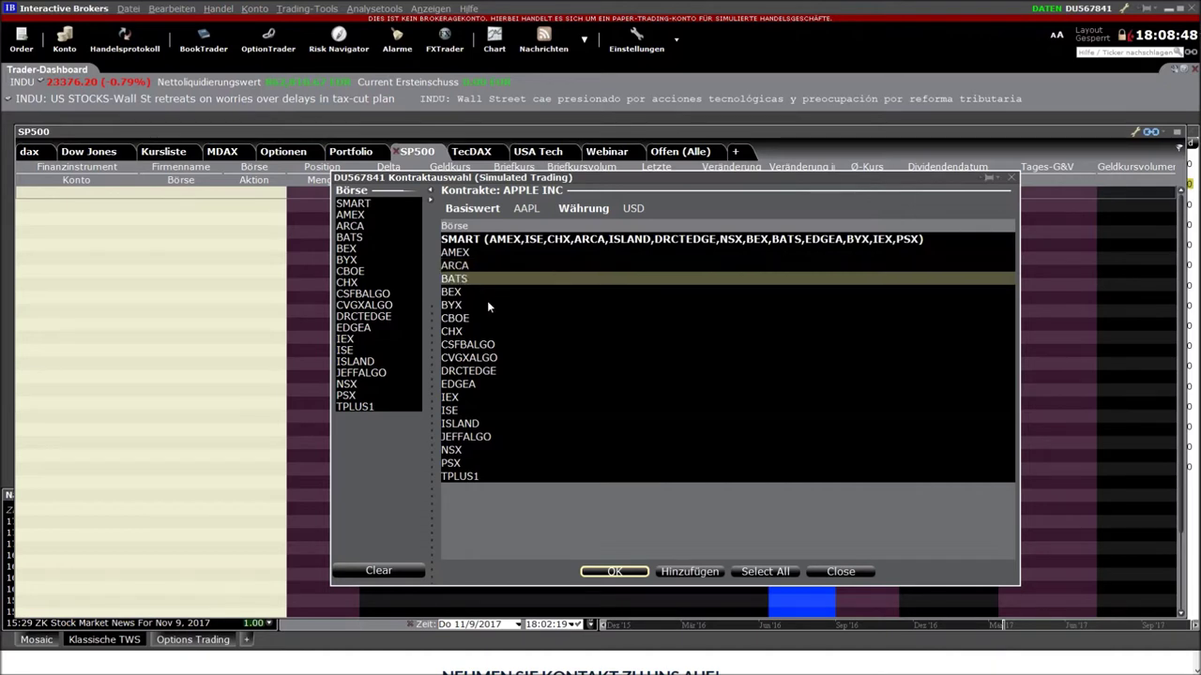
click(475, 332)
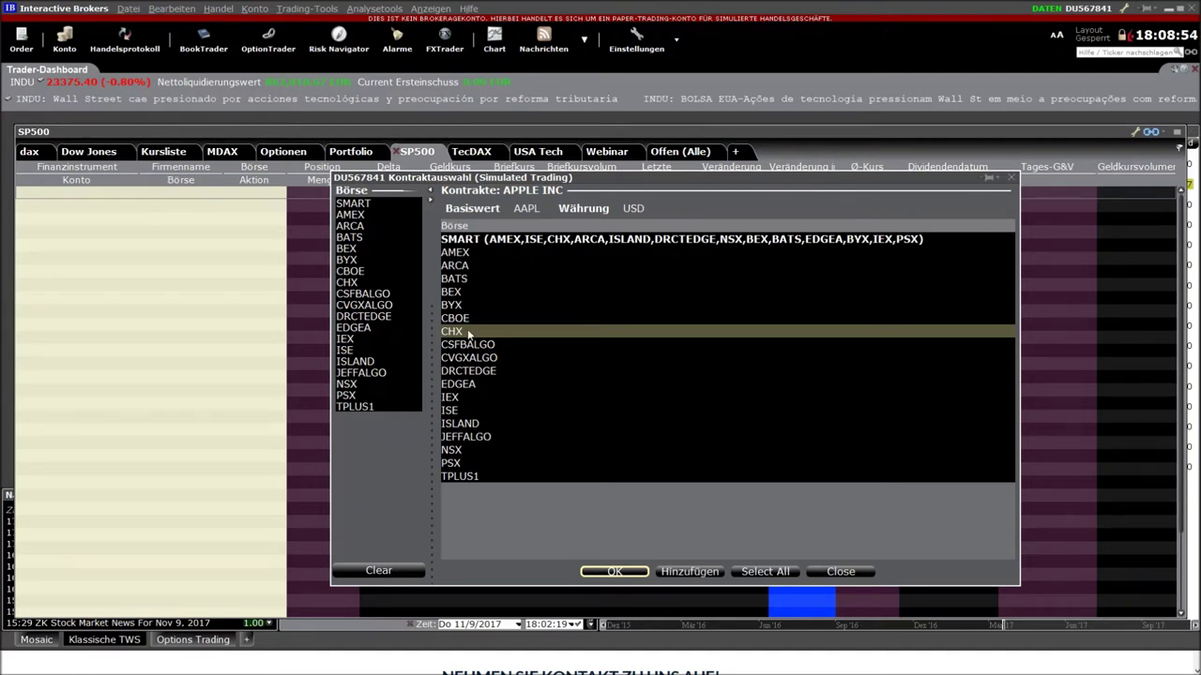
click(461, 268)
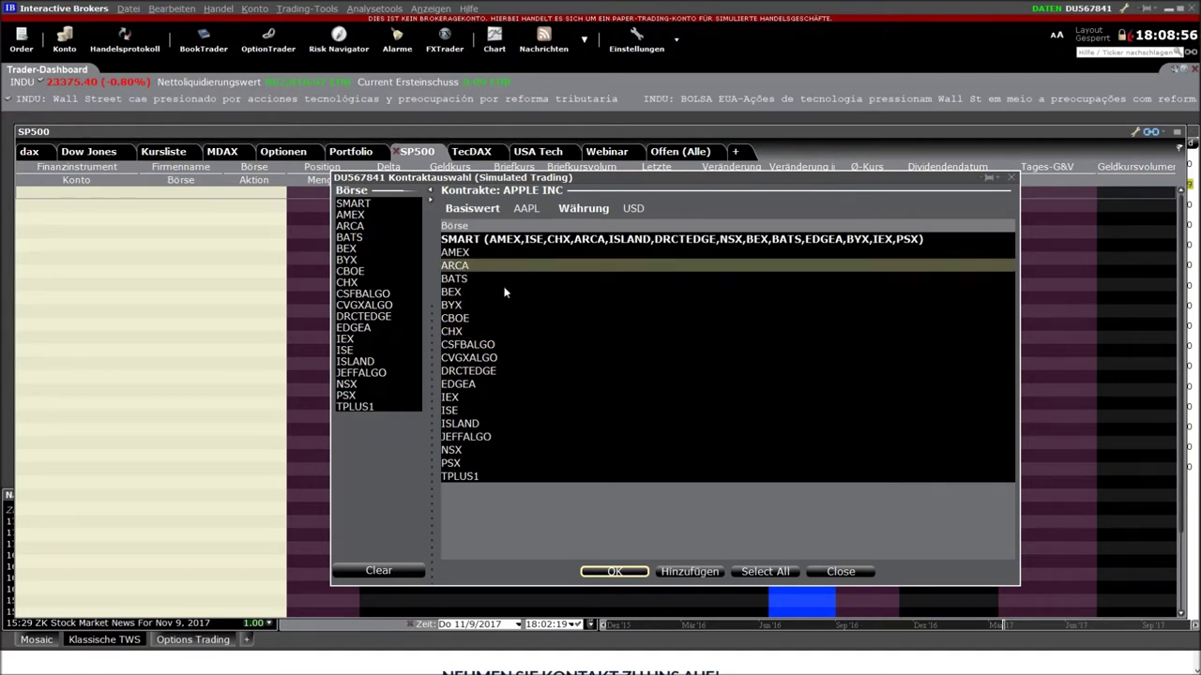
click(689, 571)
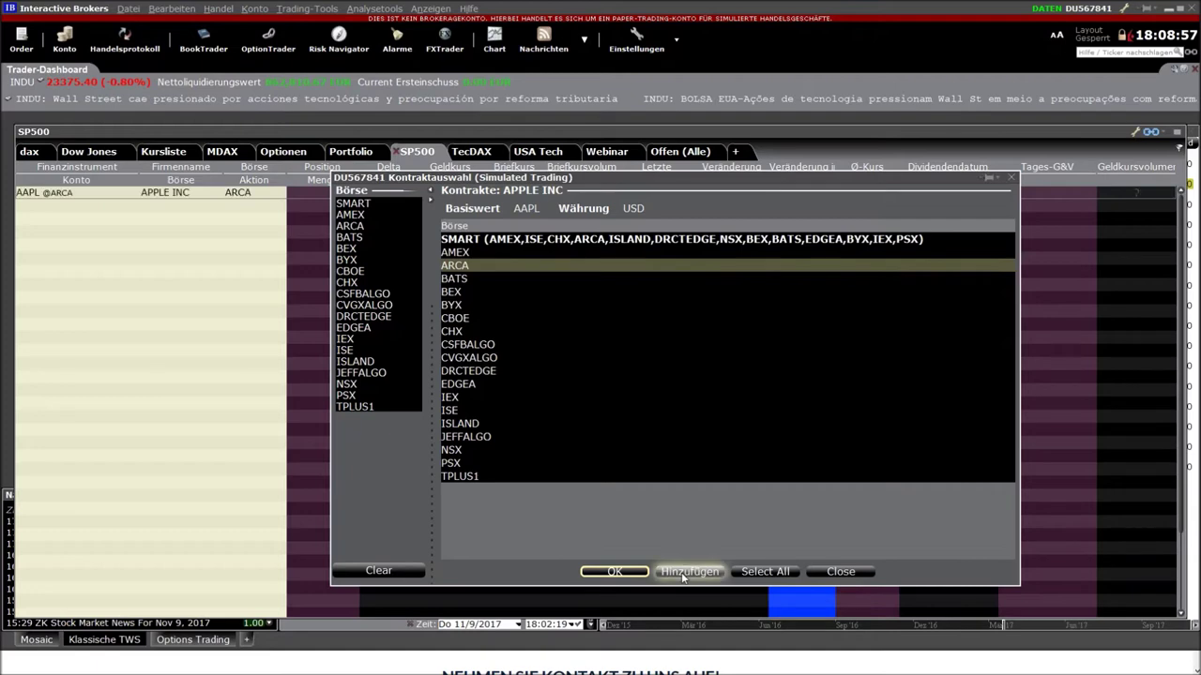
click(615, 571)
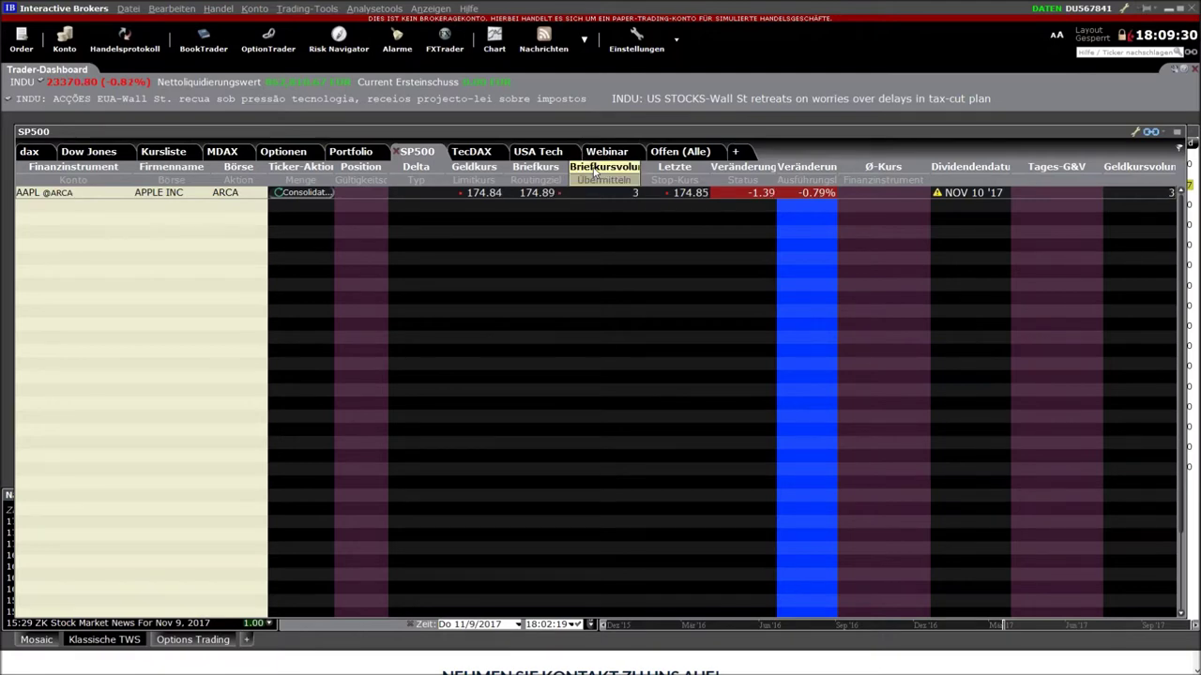
Insert the dividend yield column "Dividendenertrag in %" next to Briefkursvolumen and apply the change to similar pages.
click(594, 170)
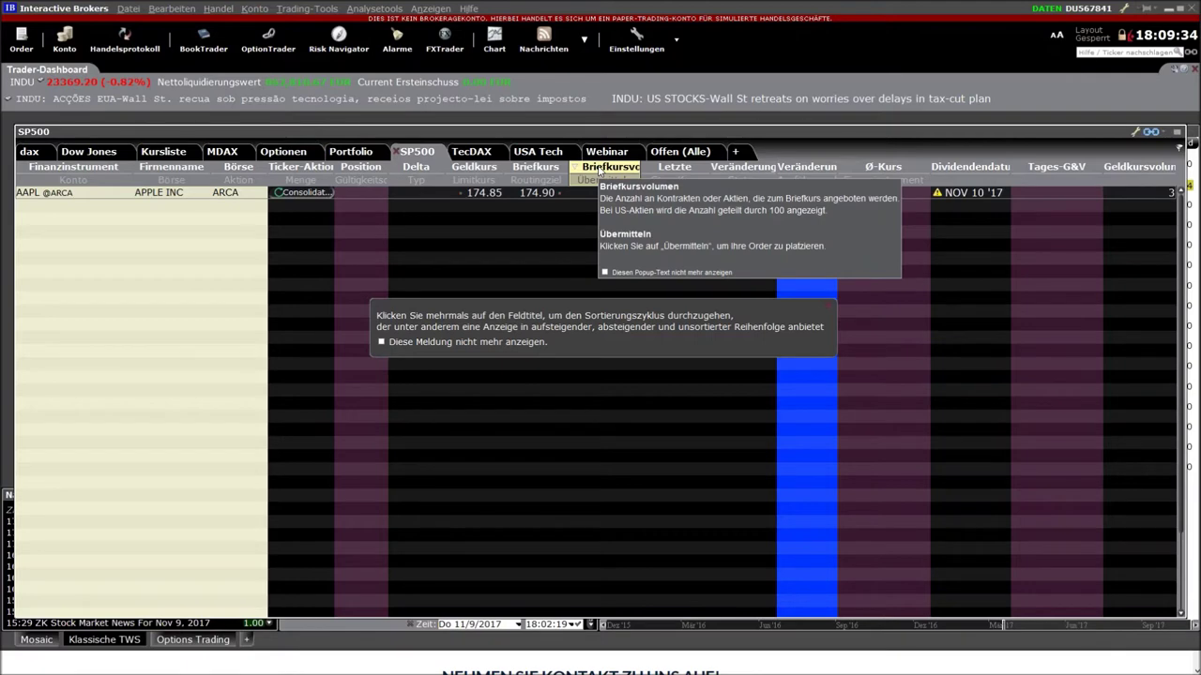
right_click(588, 170)
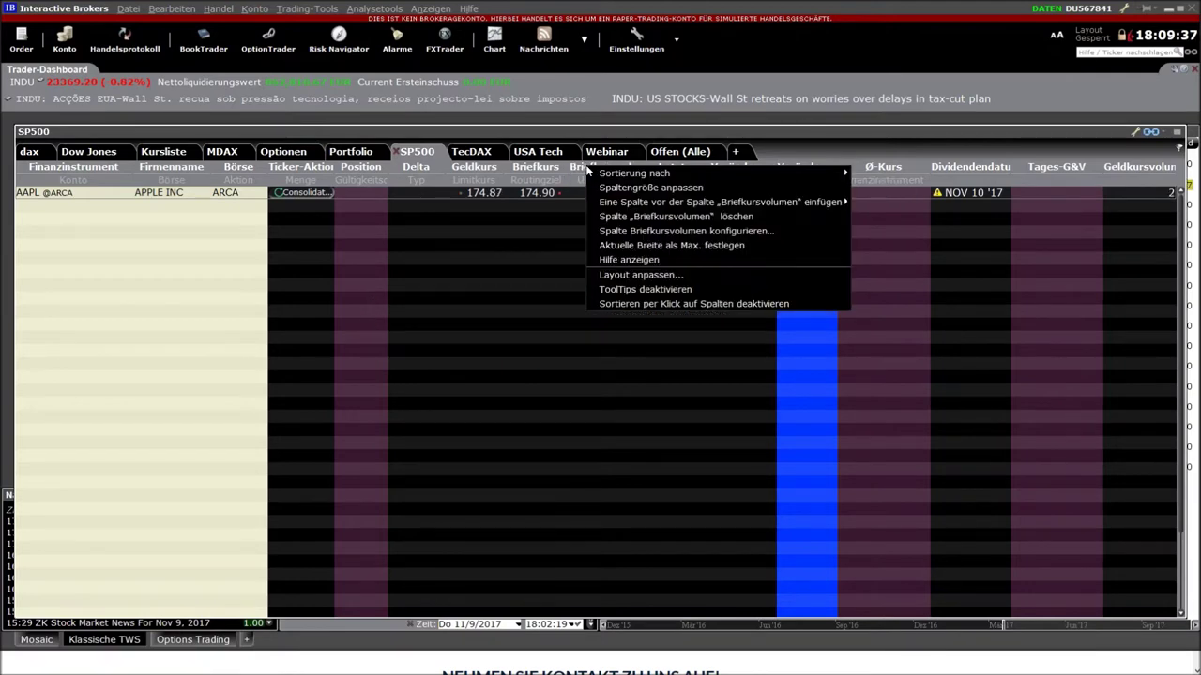
mouse_move(602, 177)
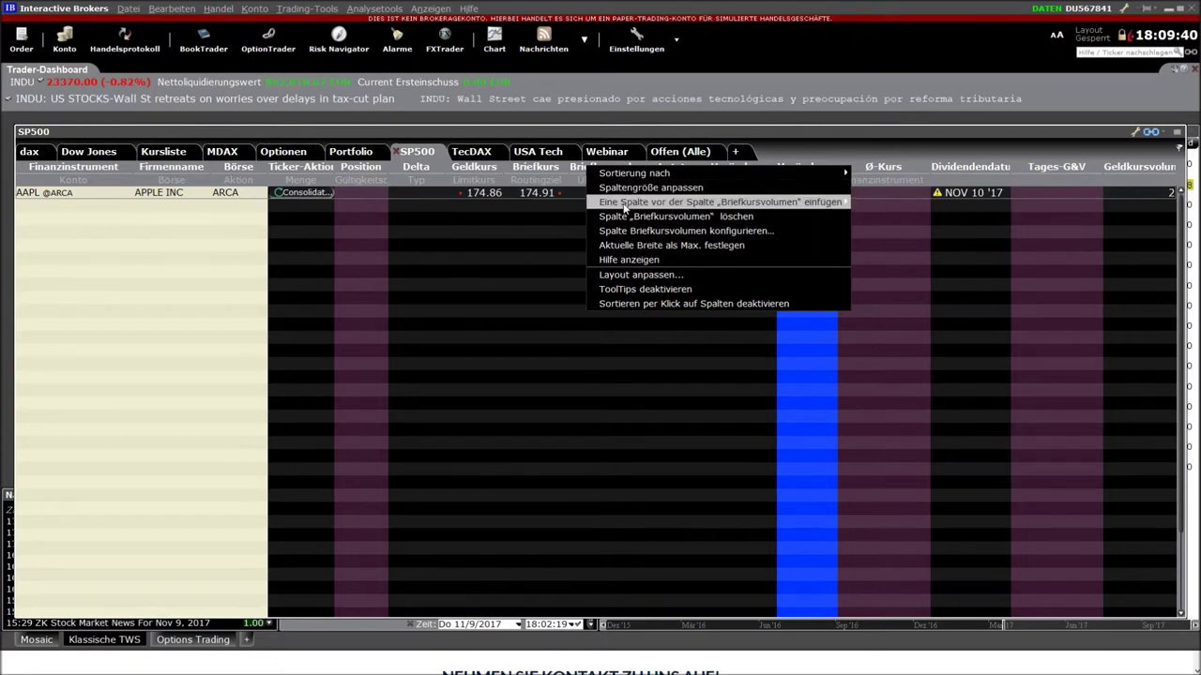
mouse_move(626, 203)
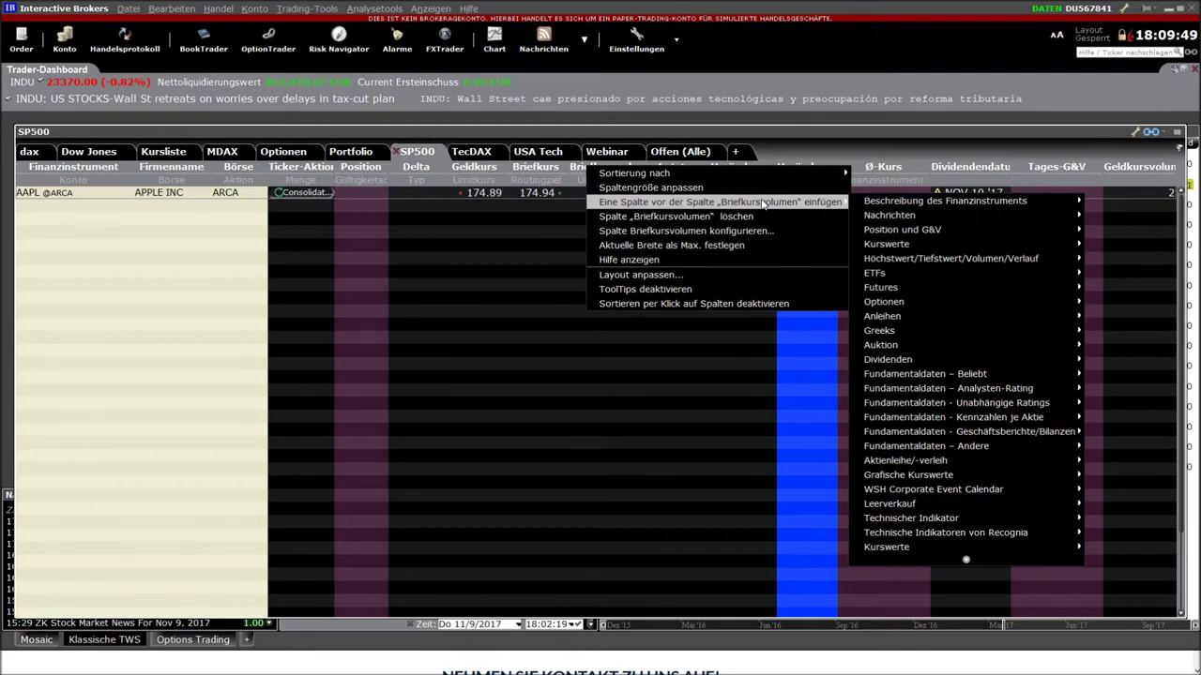
mouse_move(885, 202)
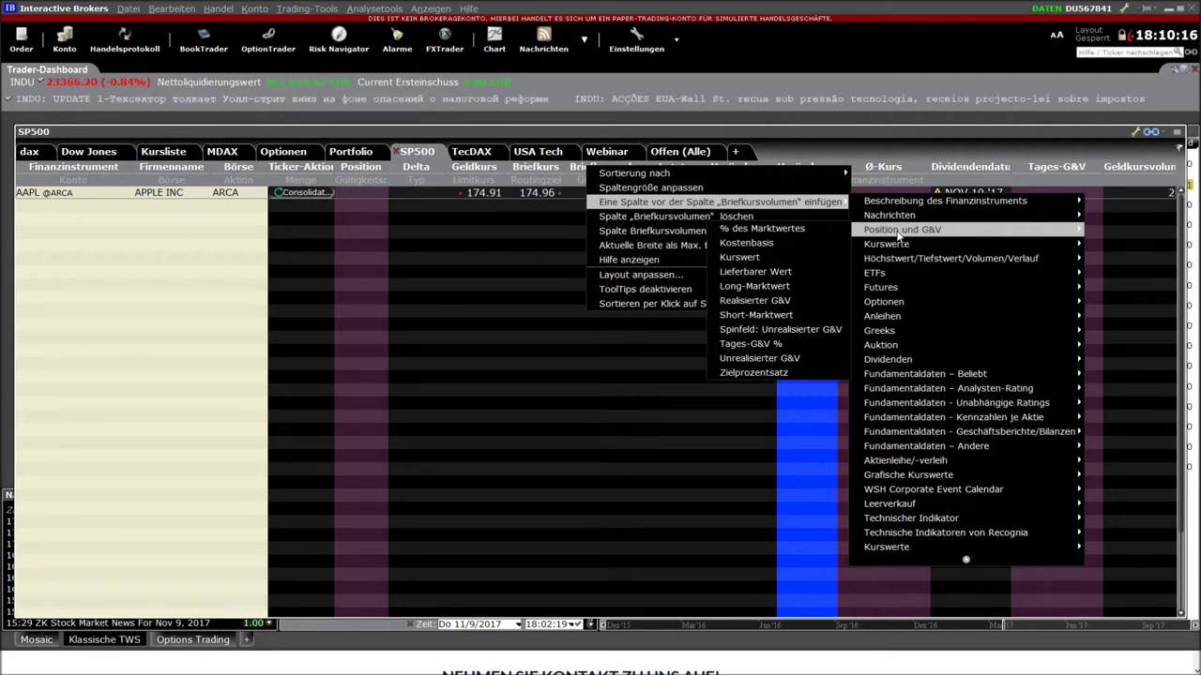
mouse_move(902, 263)
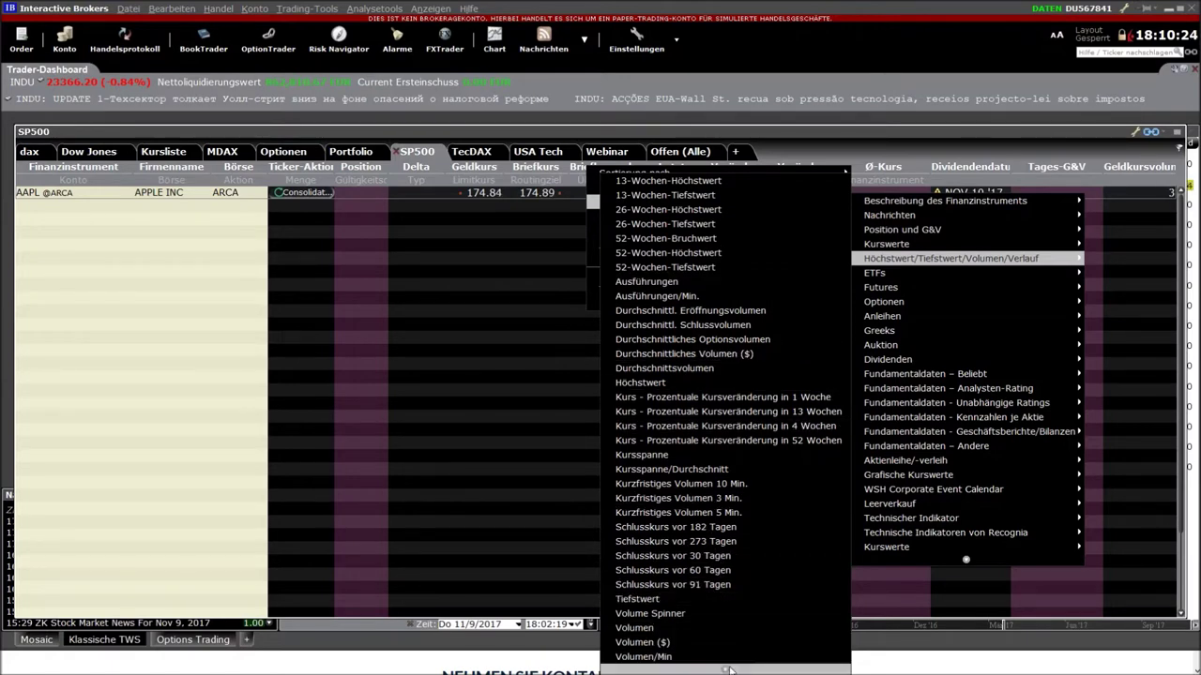
mouse_move(729, 670)
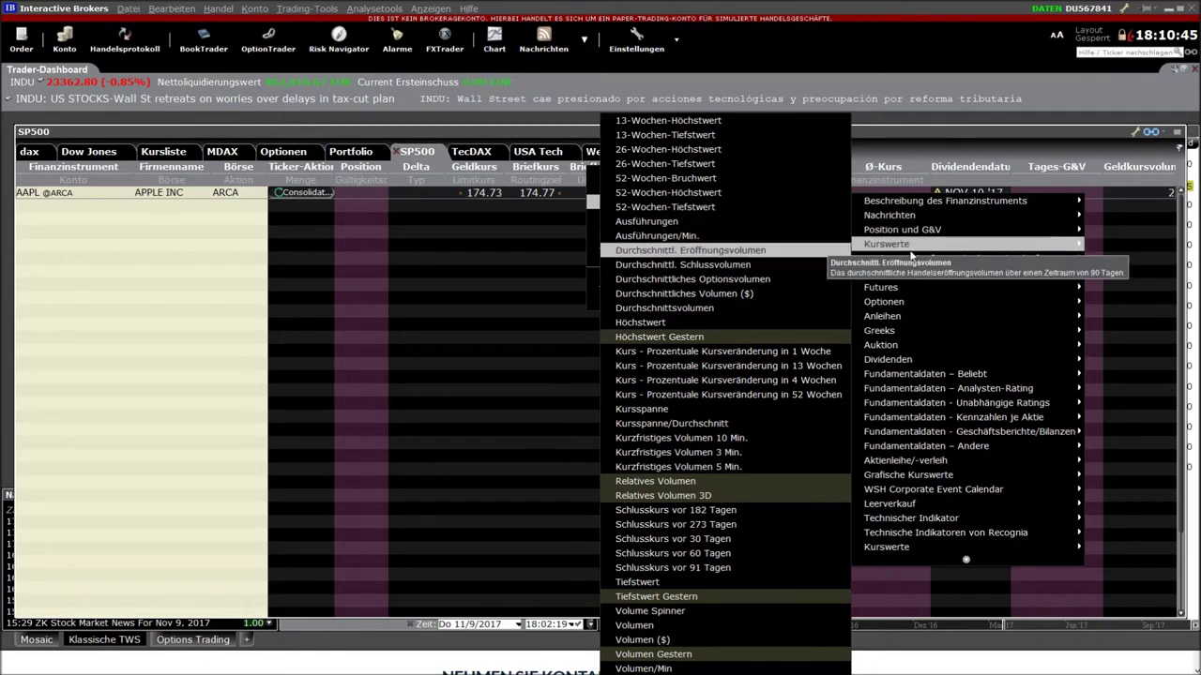
mouse_move(891, 304)
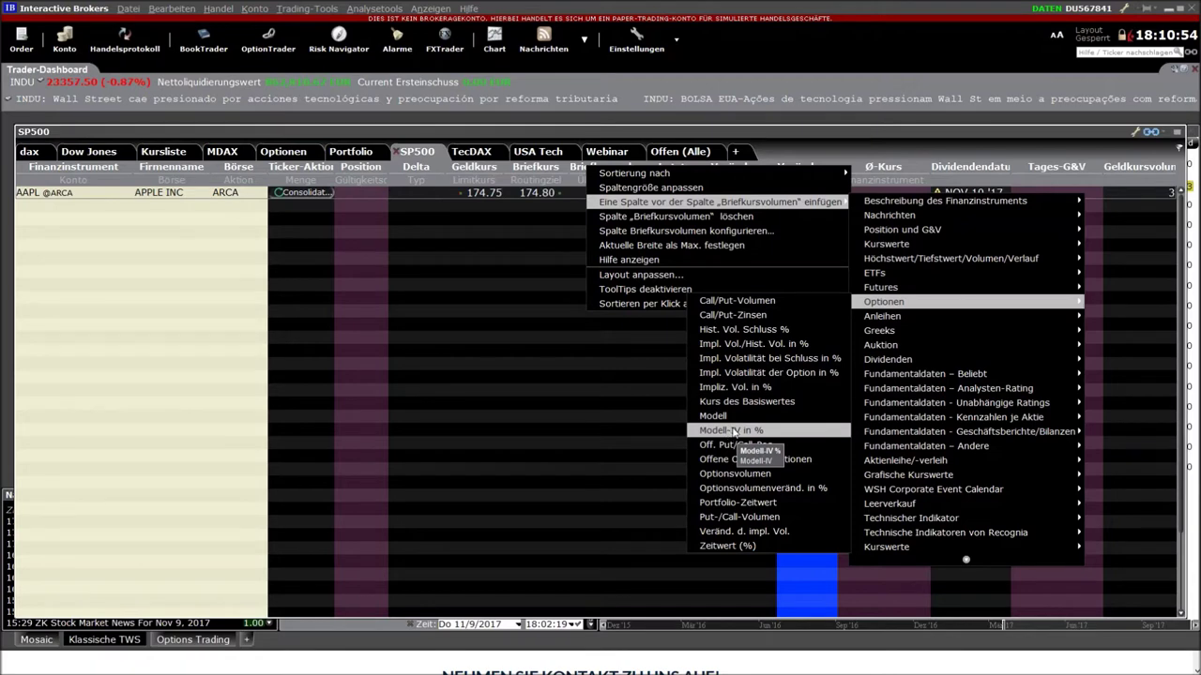
mouse_move(883, 277)
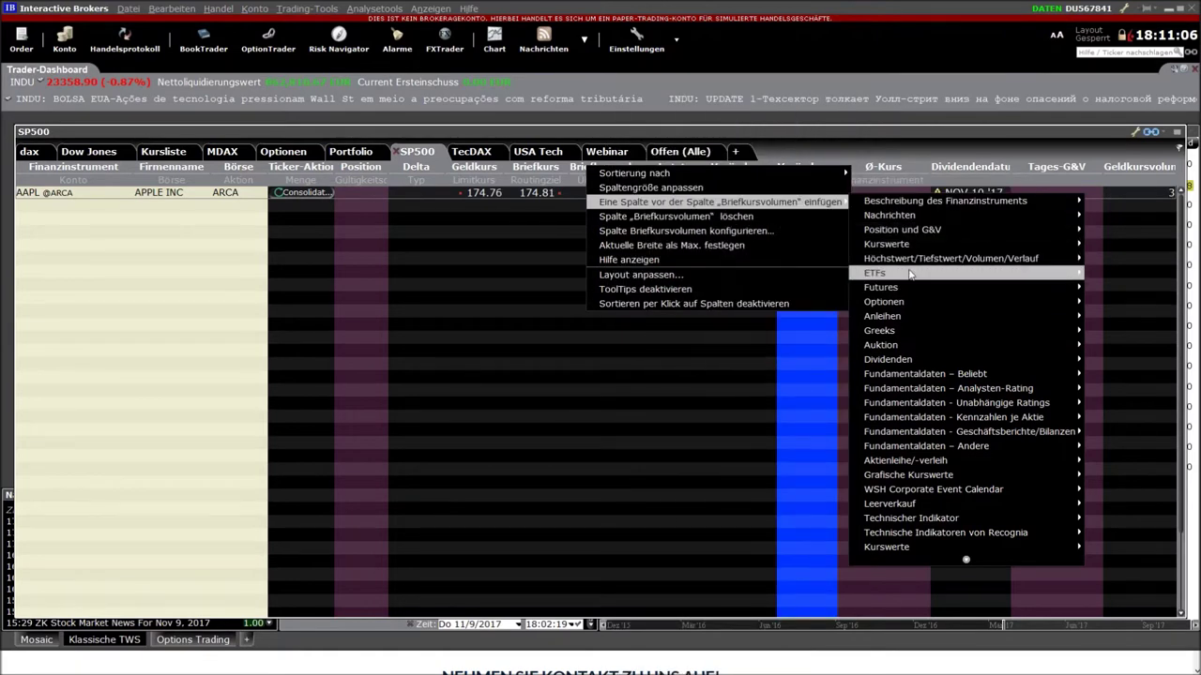
mouse_move(907, 361)
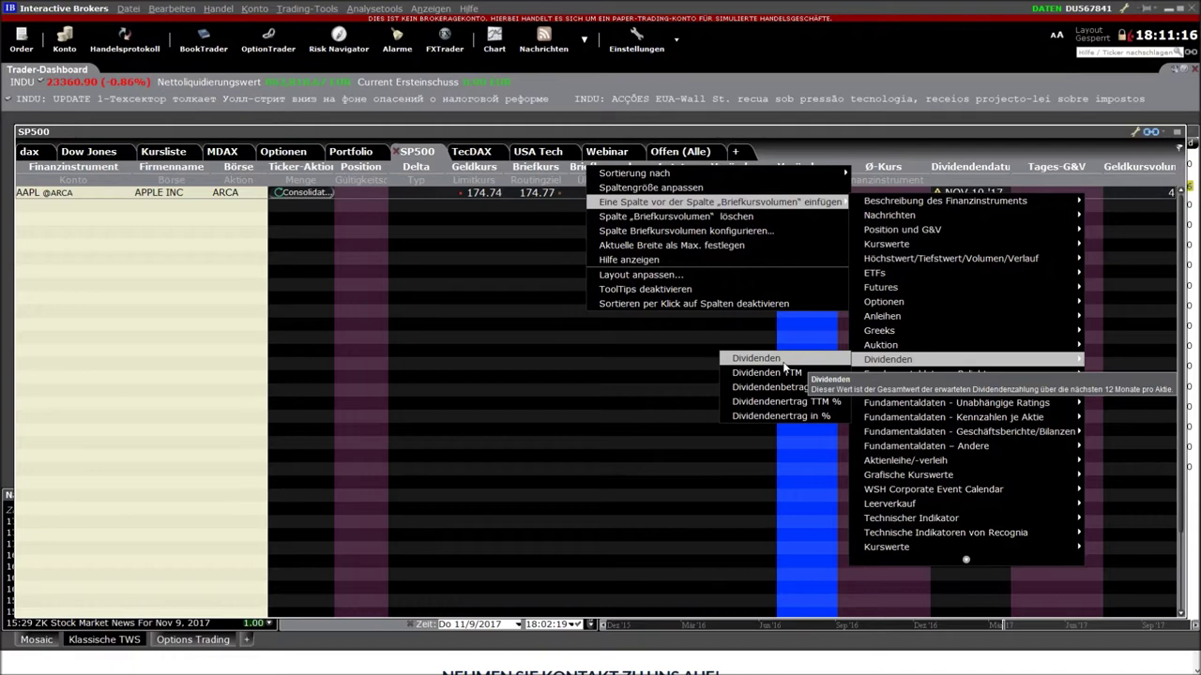
click(768, 417)
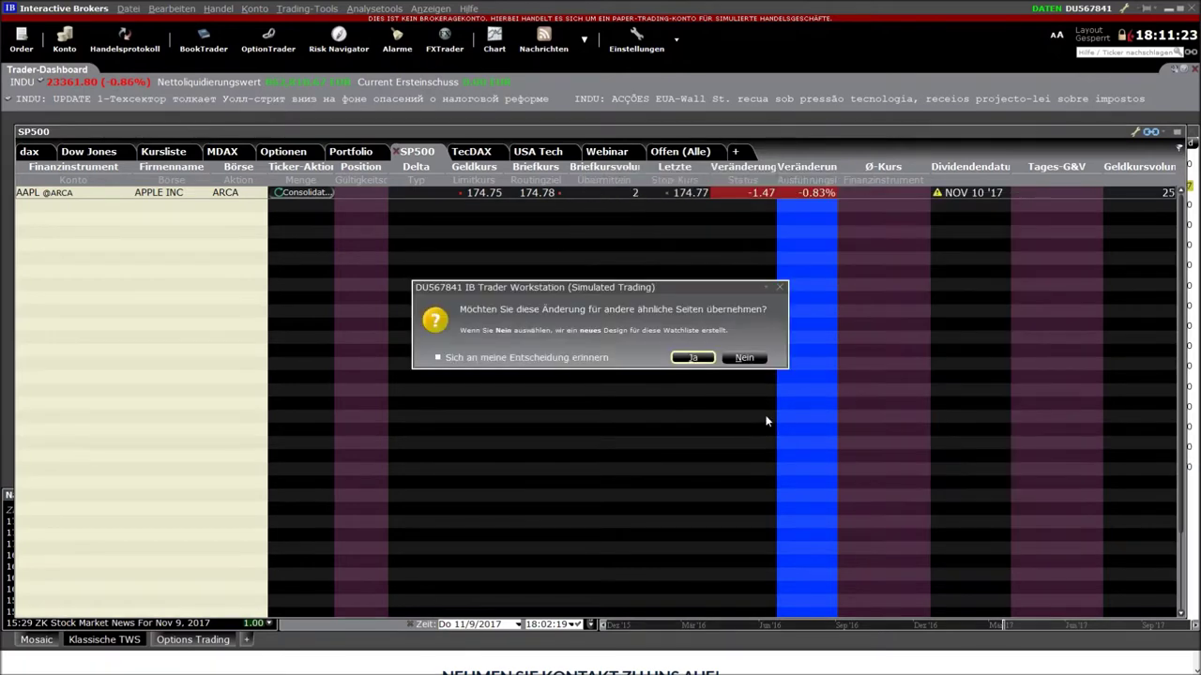
click(692, 359)
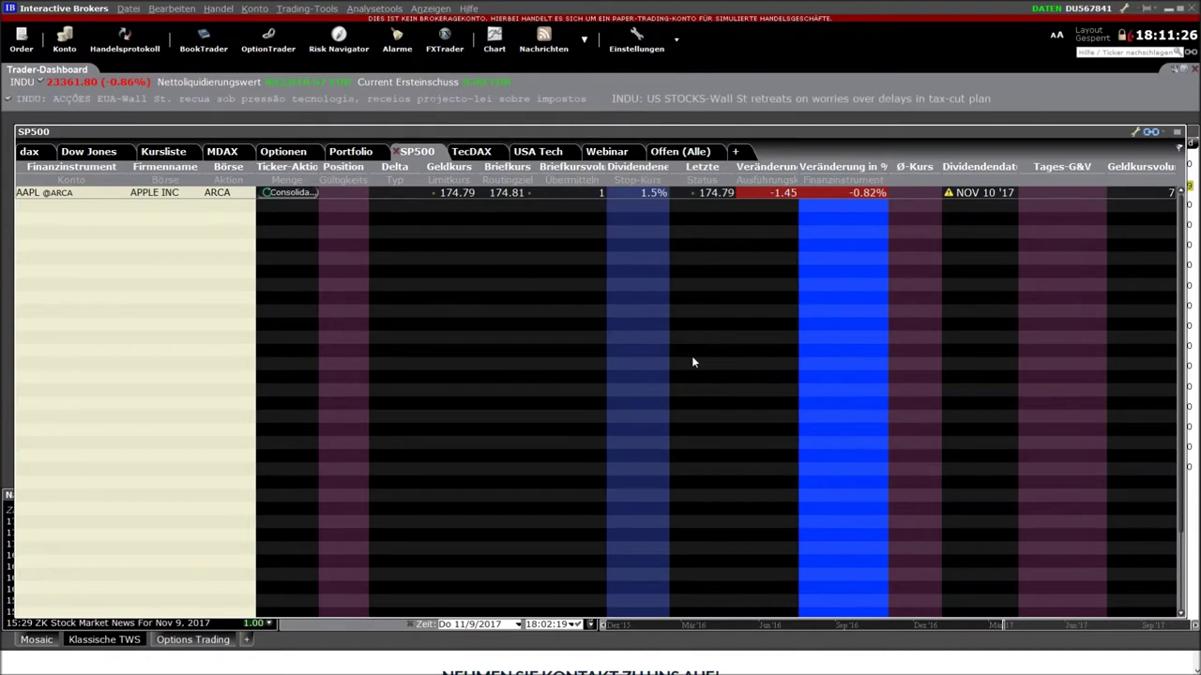
mouse_move(644, 197)
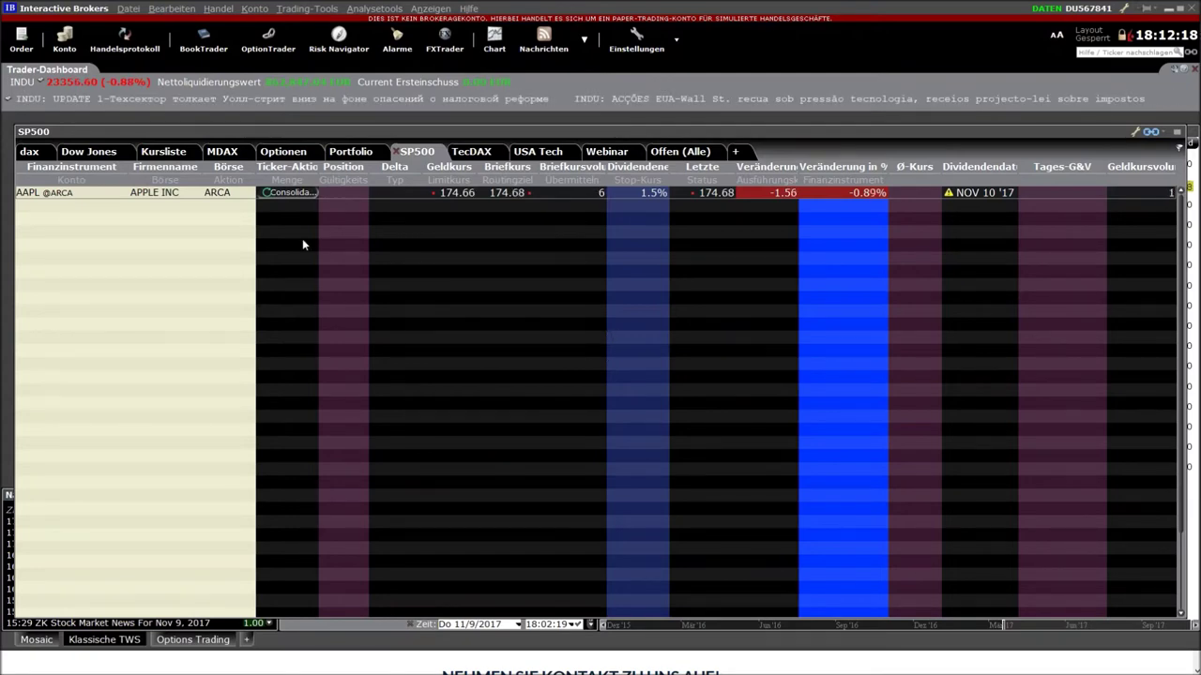
Open the IndexTrader and choose the index DJX@CBOE - 1/100 Of The Dow Jones Industrial Average.
click(307, 10)
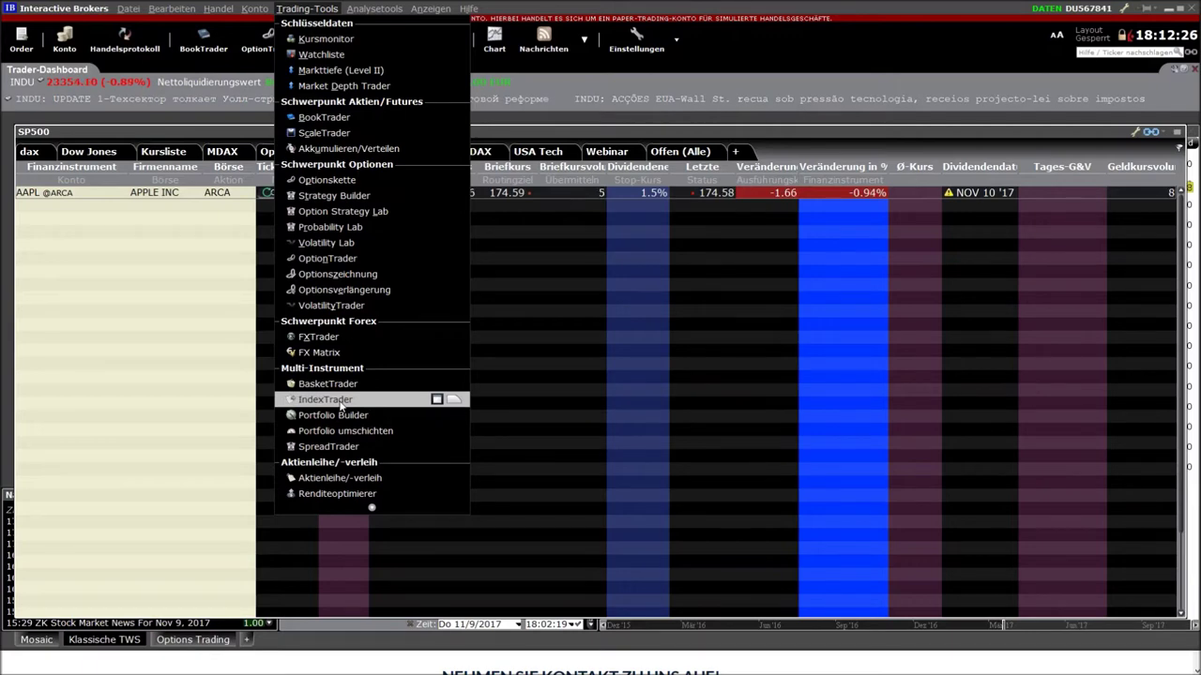
click(340, 401)
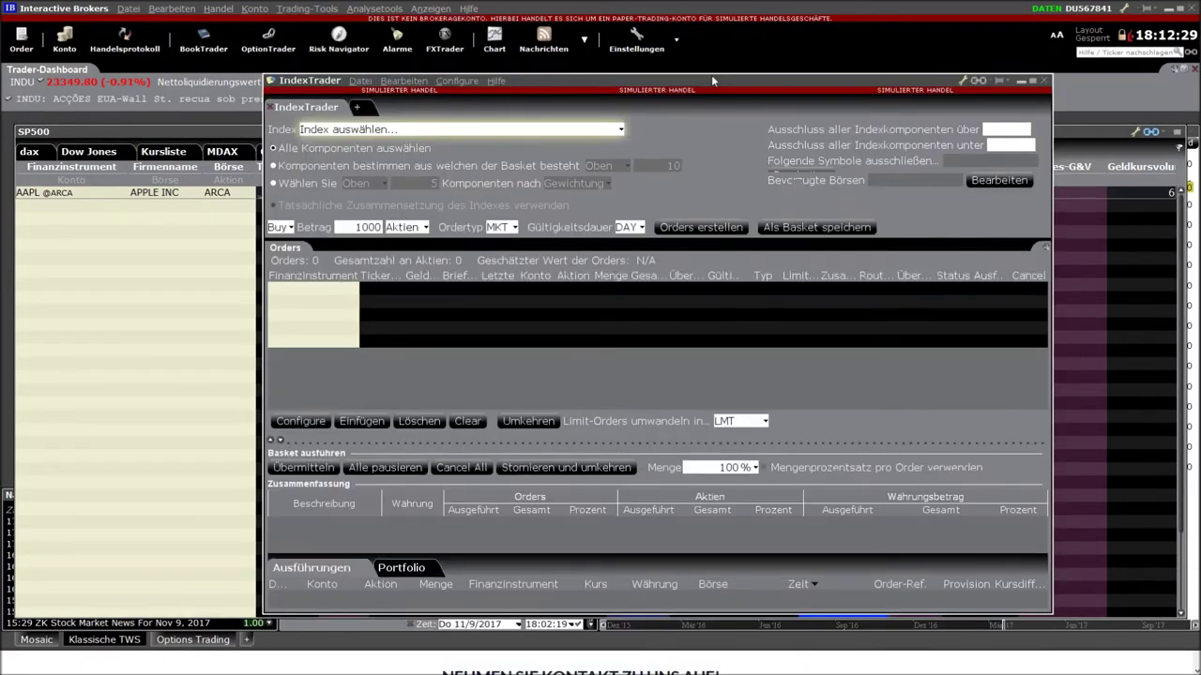
drag(711, 77, 709, 69)
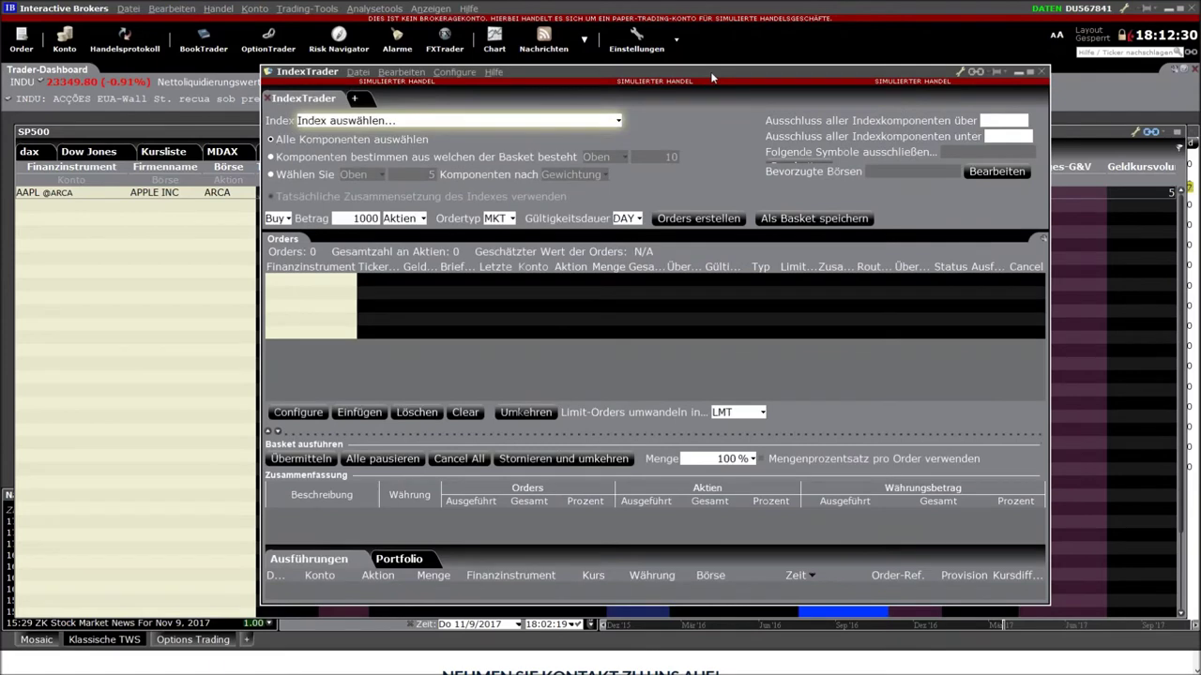
click(337, 122)
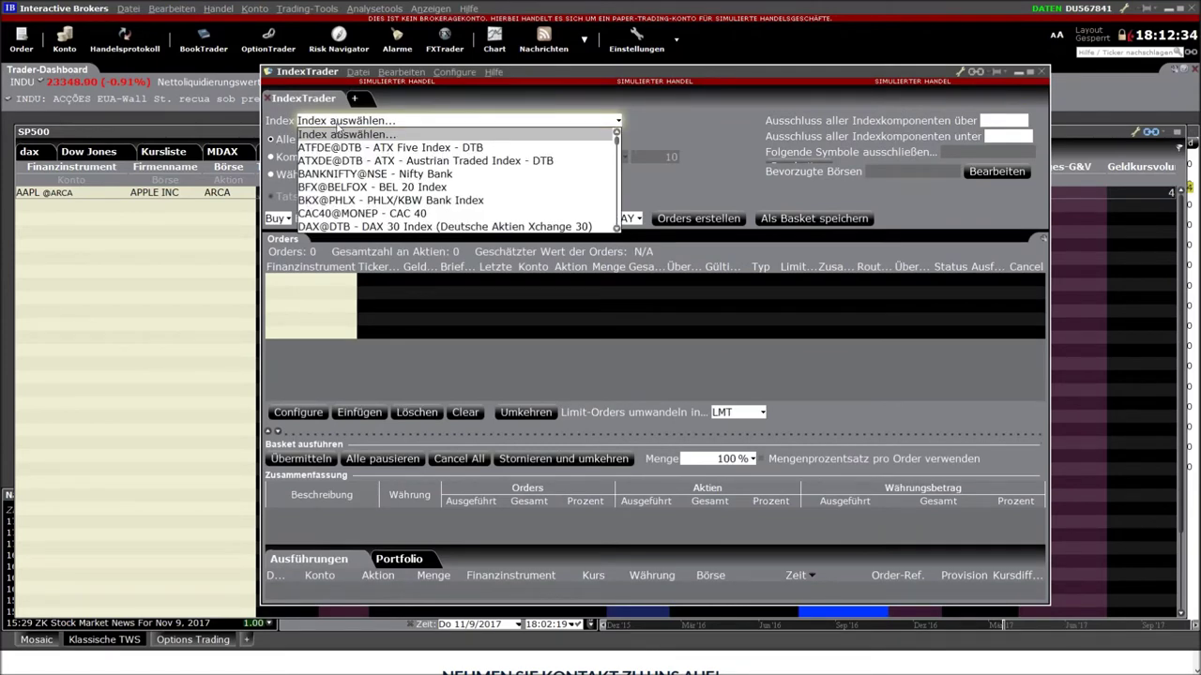
scroll(394, 184, down, 1)
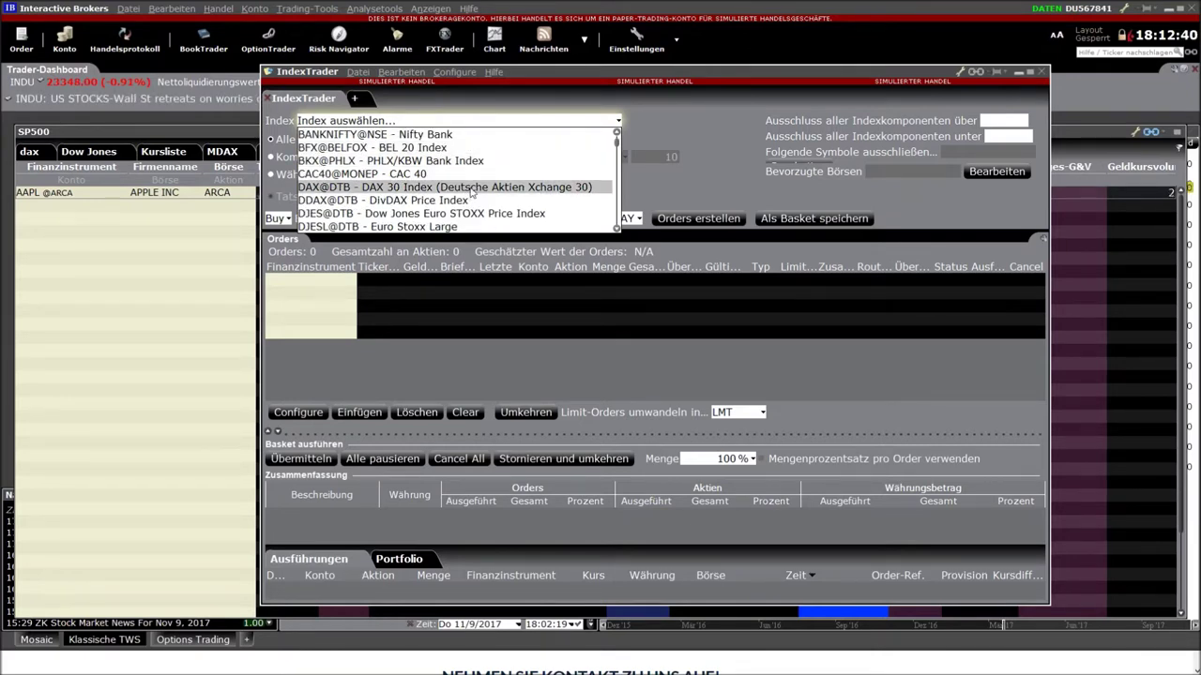
scroll(472, 193, down, 1)
scroll(472, 192, down, 1)
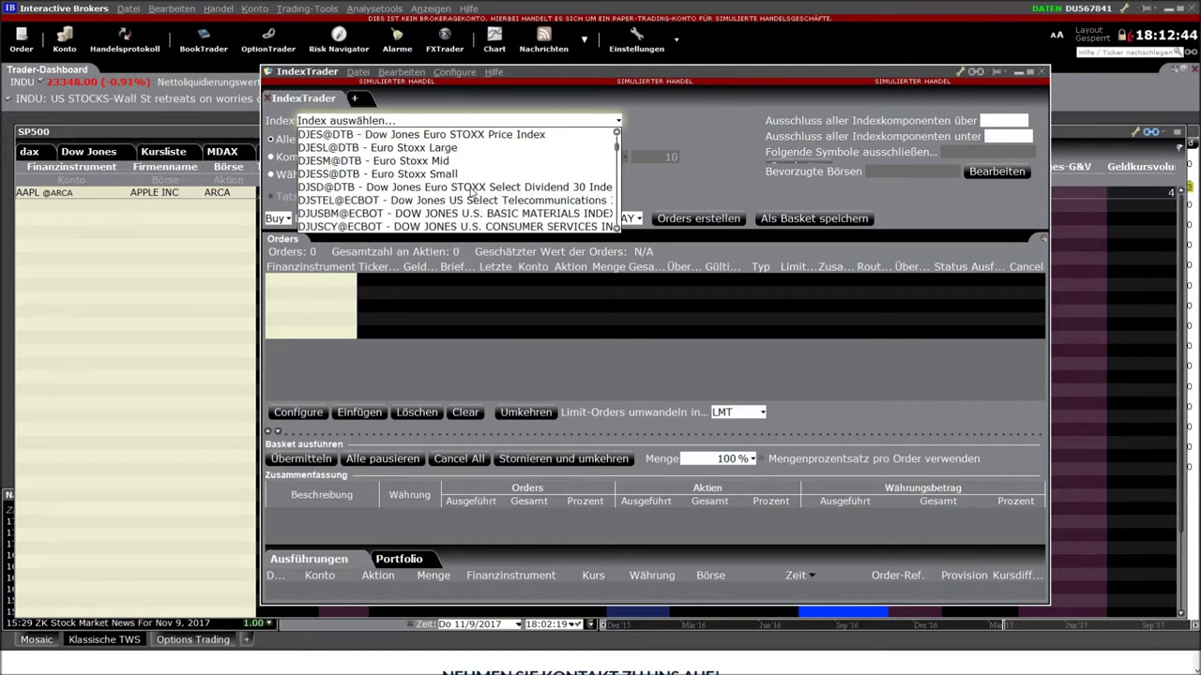
scroll(472, 192, down, 4)
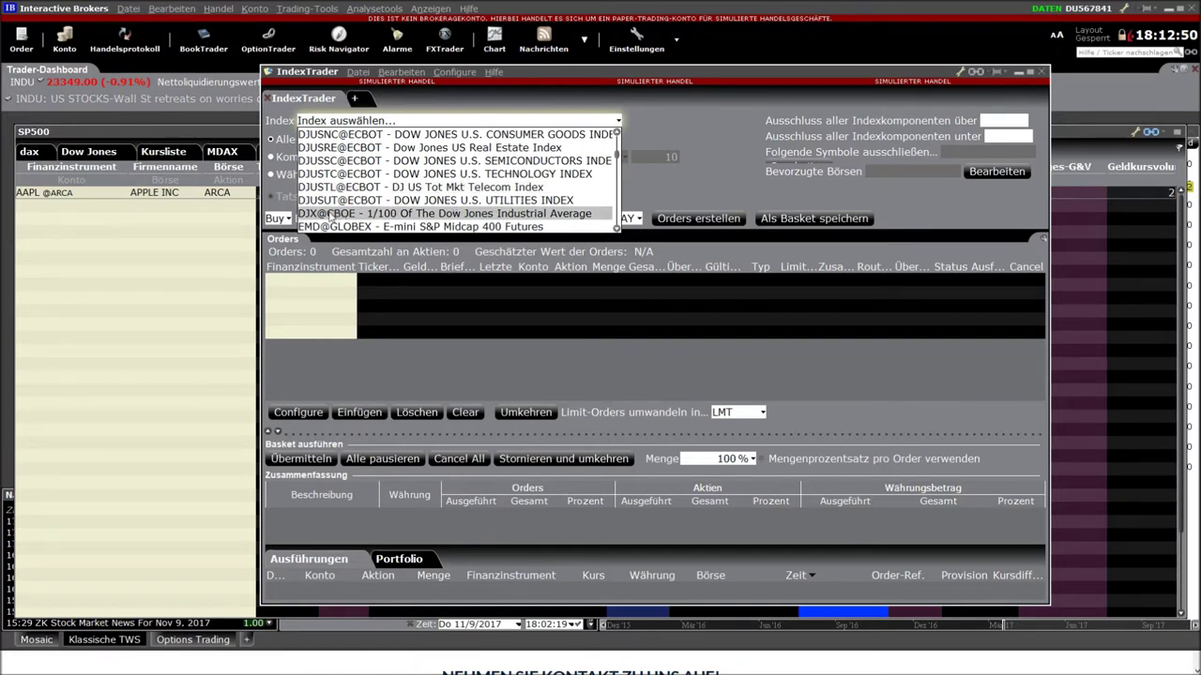
click(330, 214)
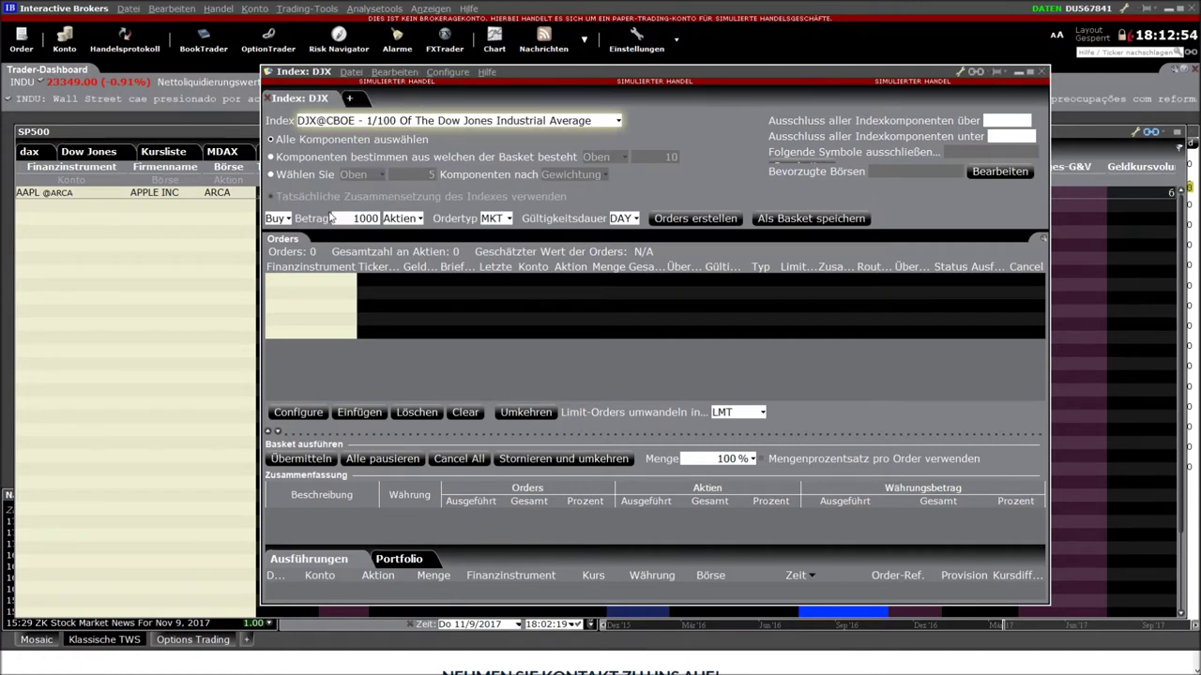
Create a basket of orders for all DJX components, accepting the preset order quantity rounding and index arbitrage options.
click(676, 221)
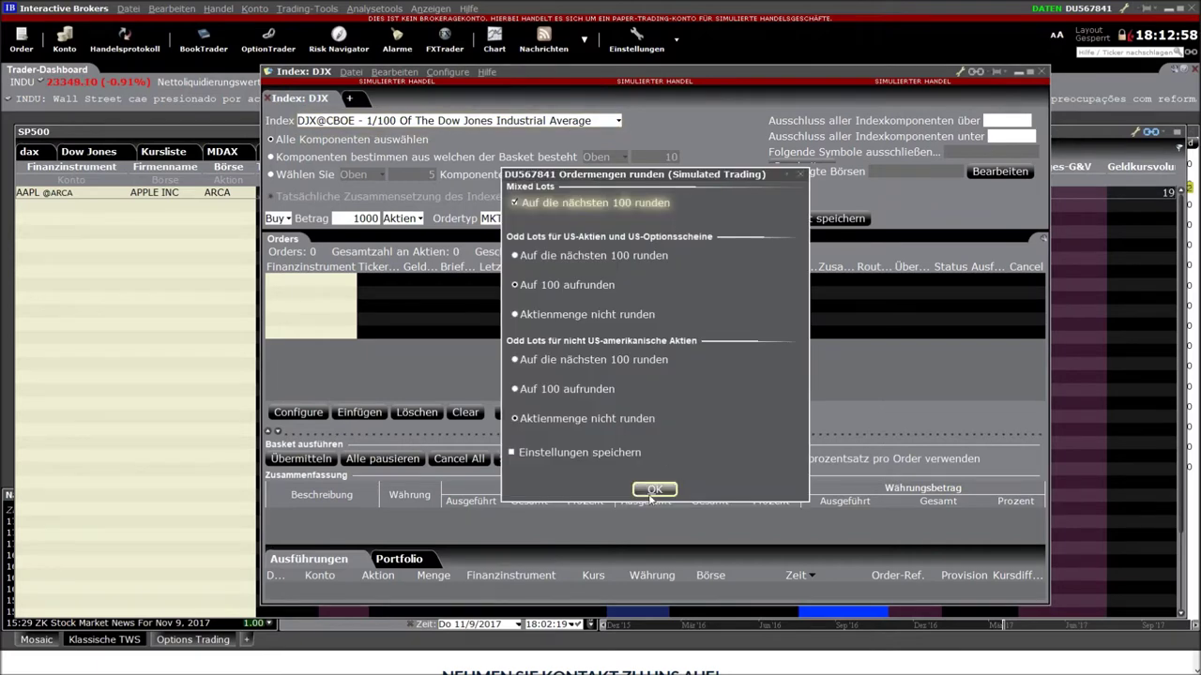
click(650, 492)
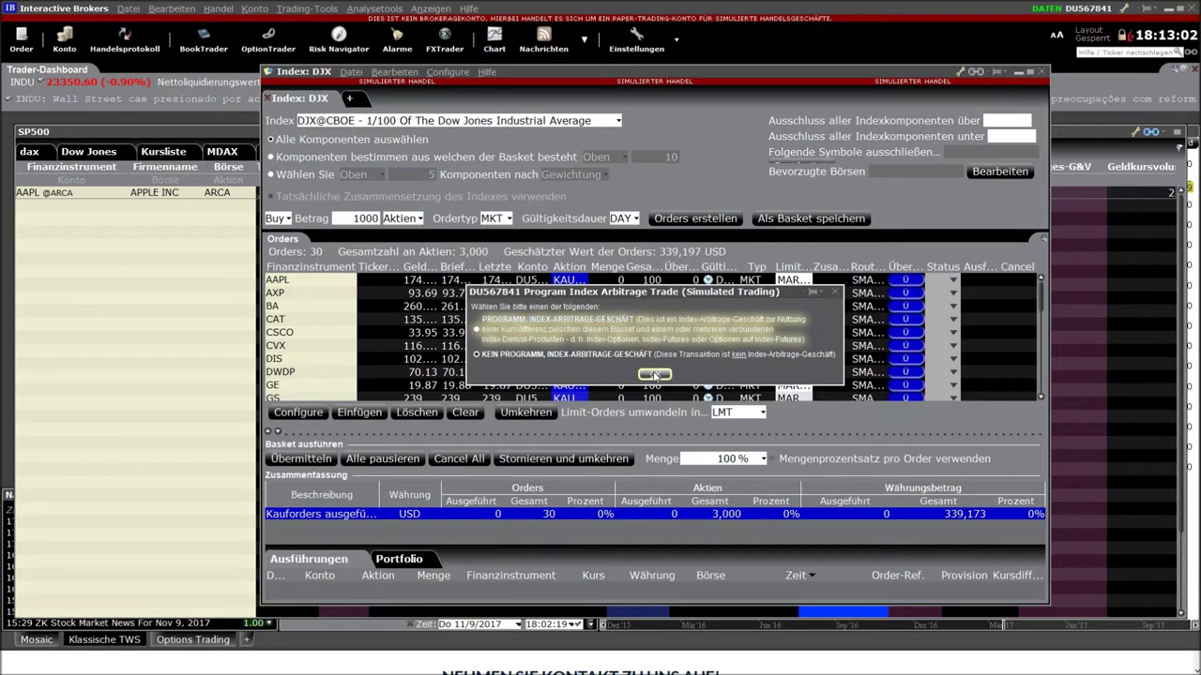
click(654, 375)
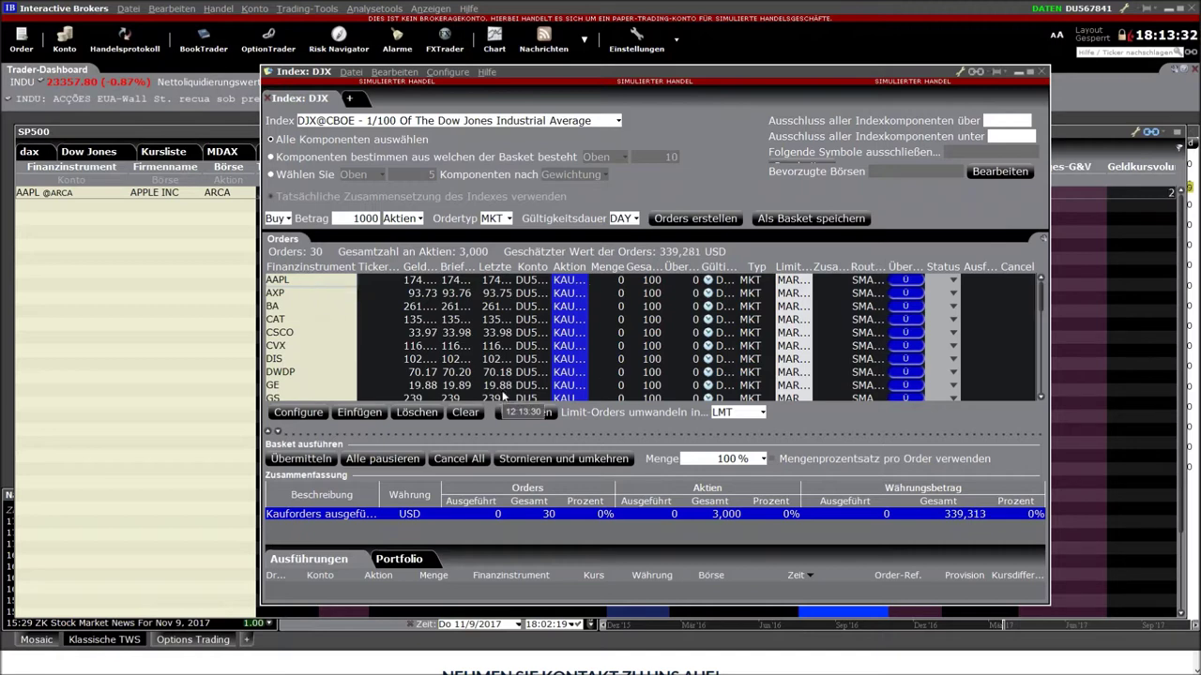
Close the IndexTrader window together with the orders it contains.
click(1040, 77)
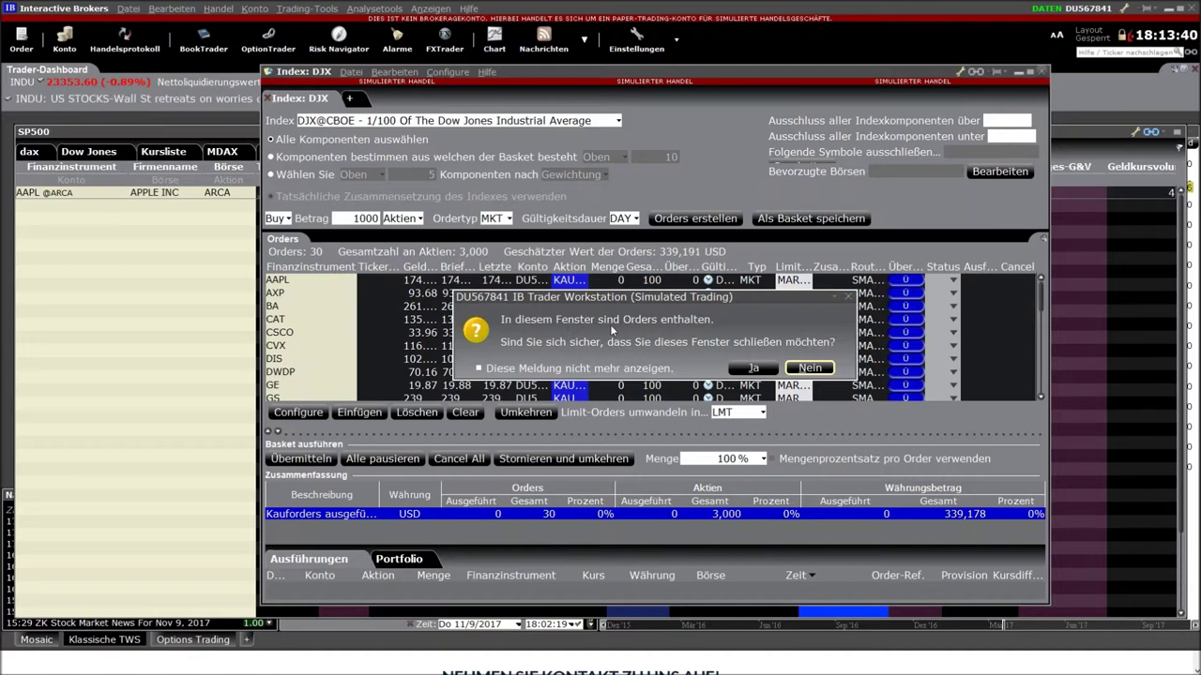
click(754, 371)
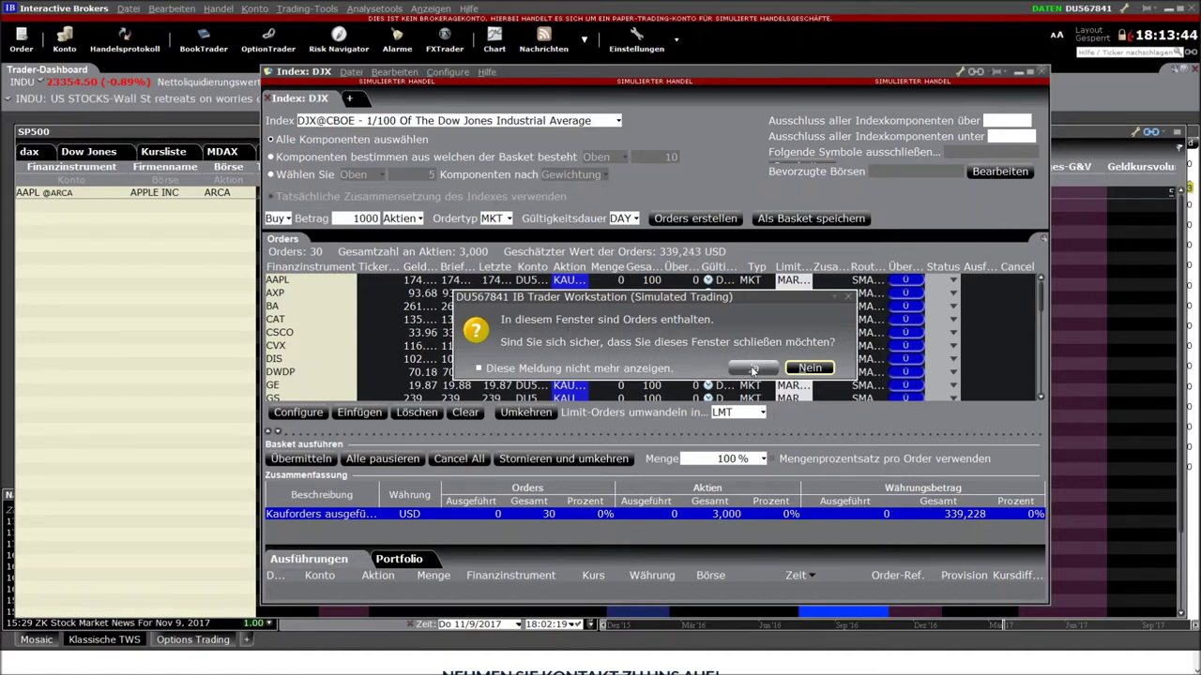
click(753, 368)
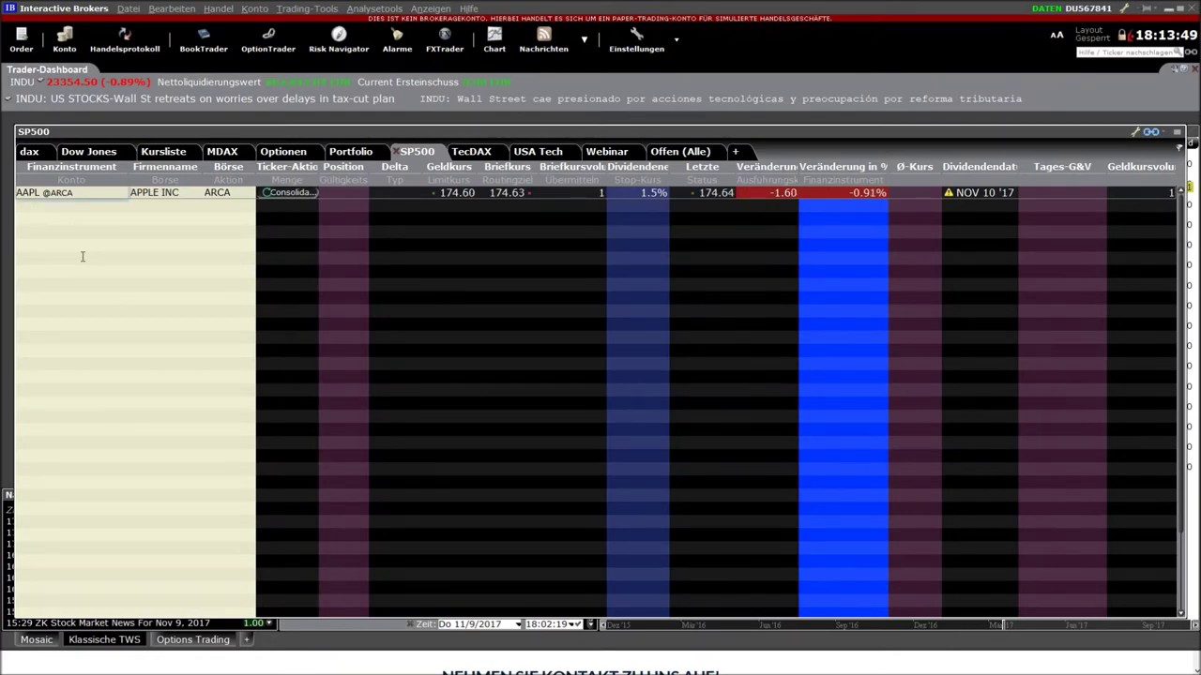
Delete the Apple ARCA row from the SP500 watchlist and fill in the Dow Jones component tickers from AAPL and AXP through XOM.
key(Delete)
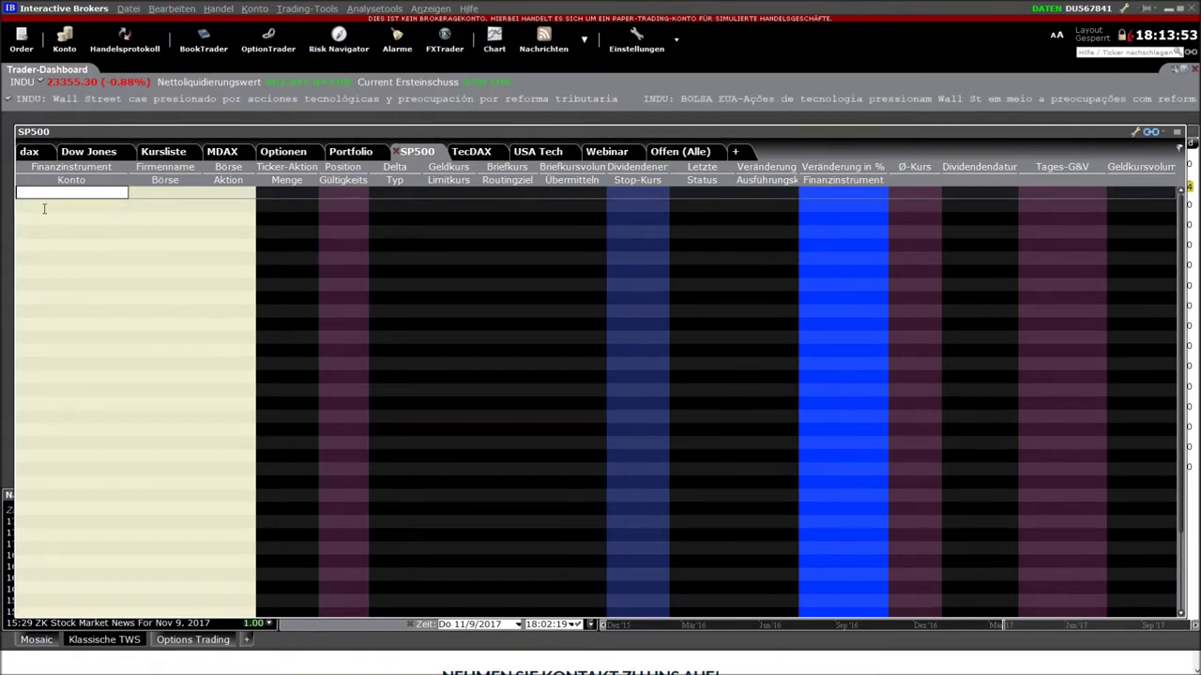
text(AAPL AXP BA CAT CSCO CVX DIS DWDP GE GS HD IBM INTC JNJ JPM KO MCD MMM MRK MSFT NKE PFE PG TRV UNH UTX V VZ WMT XOM)
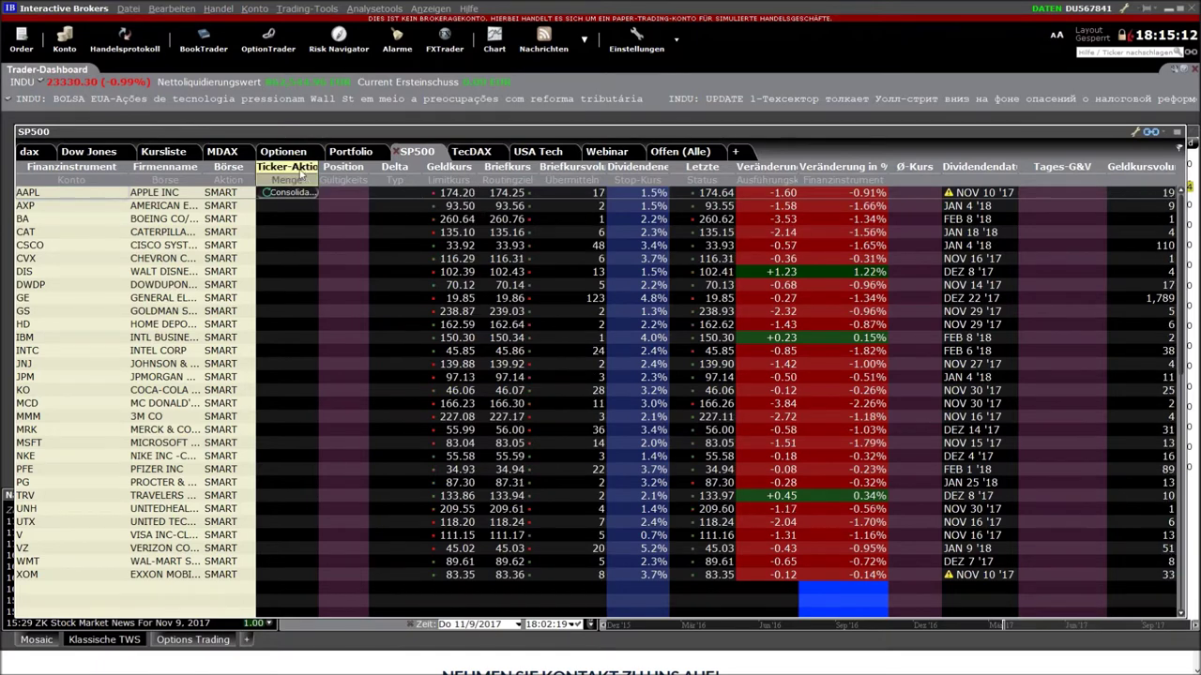
Try to remove the Ticker-Aktion column from the SP500 watchlist.
mouse_move(302, 169)
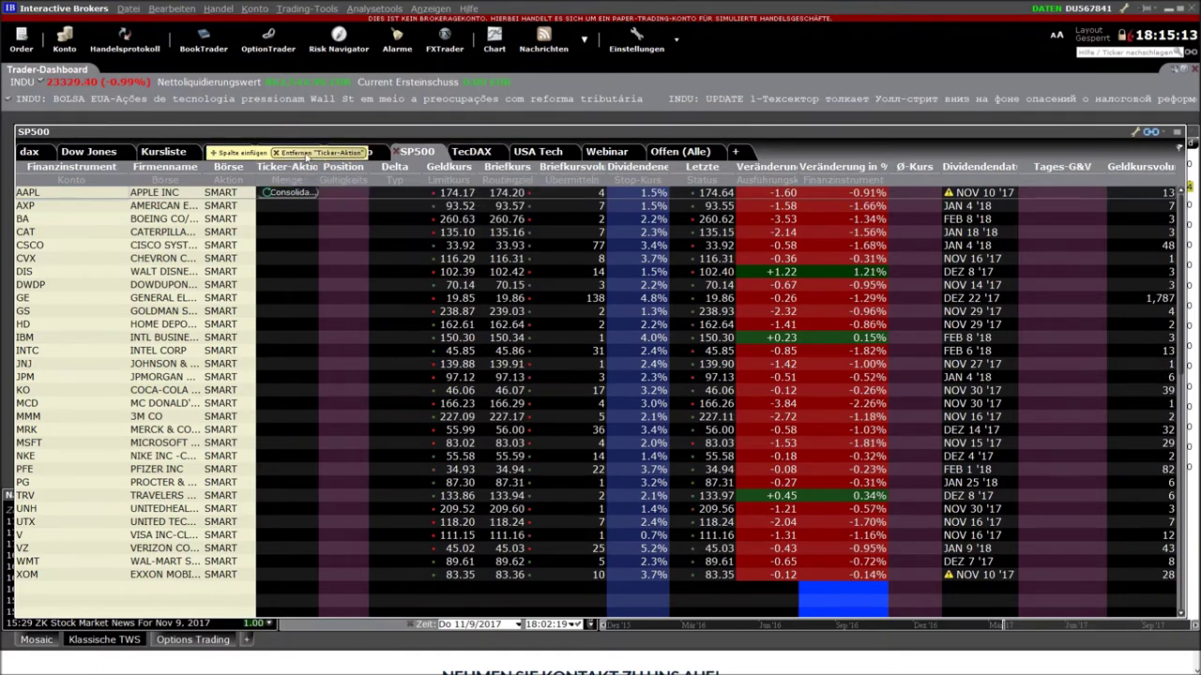
click(305, 153)
click(697, 358)
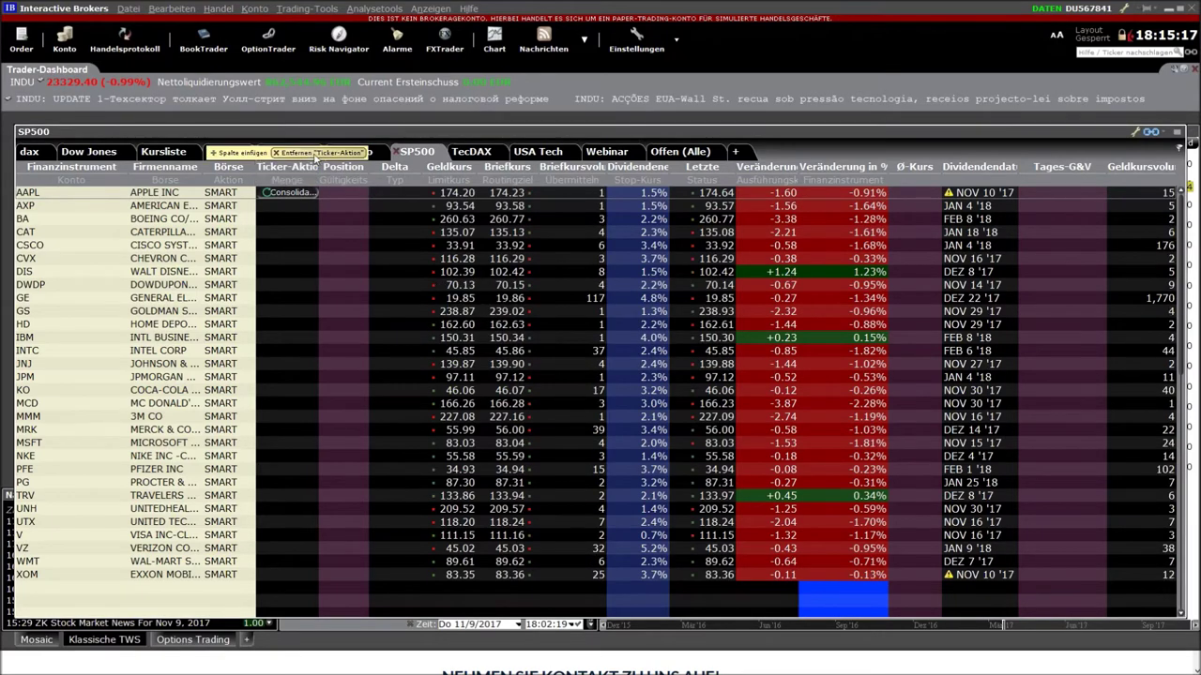
click(315, 153)
click(699, 358)
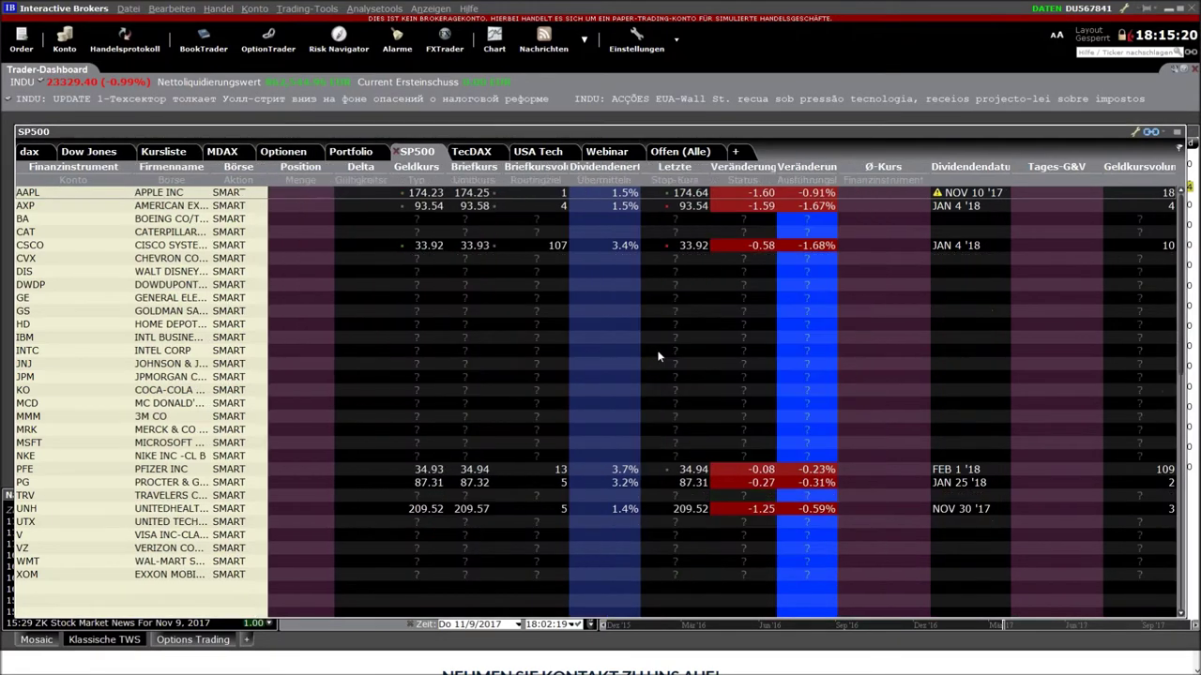
Insert the instrument description column "Leer verkaufbar" before Ticker-Aktion and widen the Firmenname column.
mouse_move(291, 170)
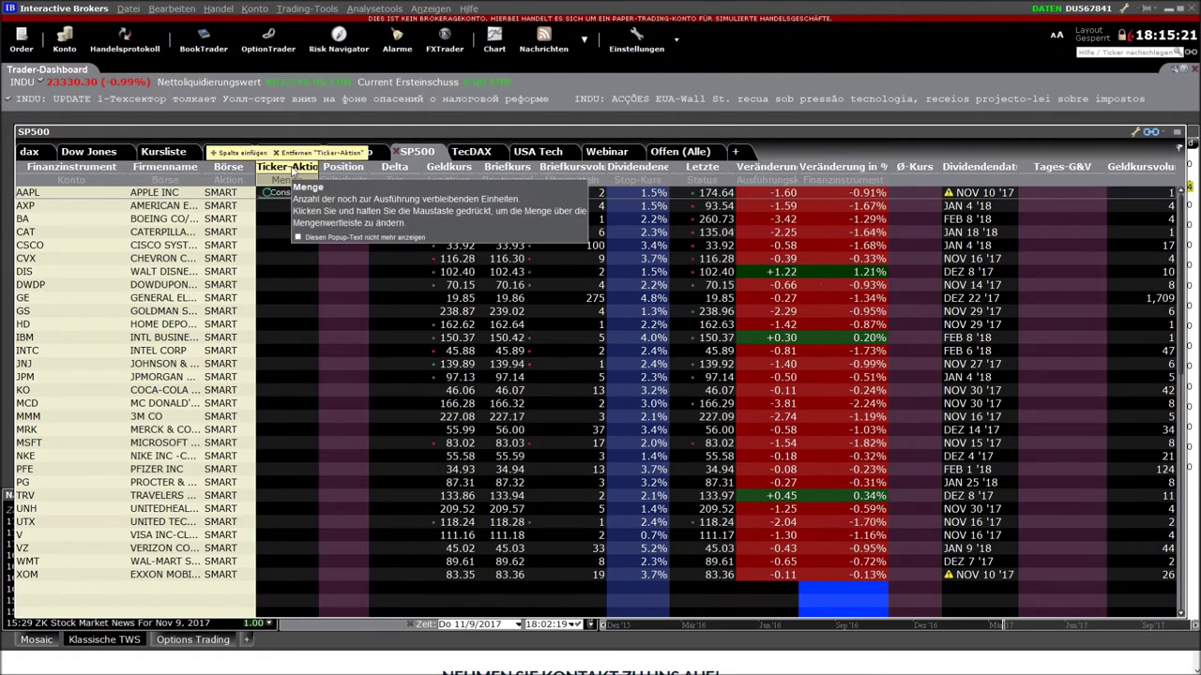
click(251, 154)
mouse_move(252, 157)
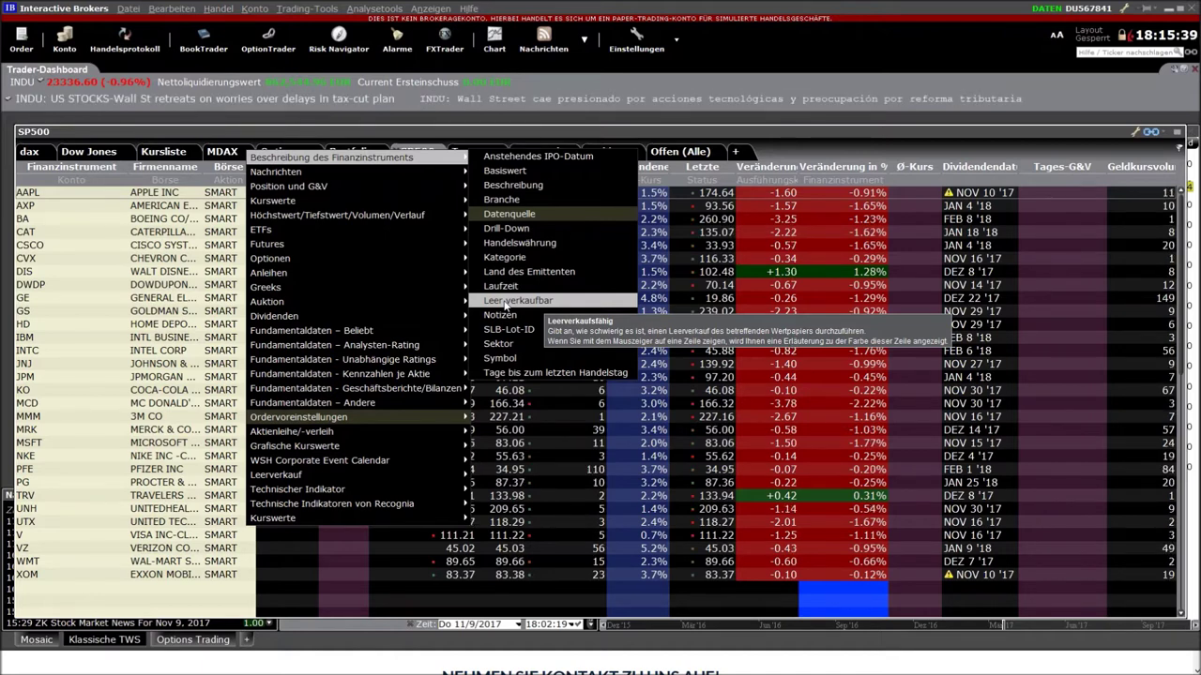
click(505, 301)
click(683, 358)
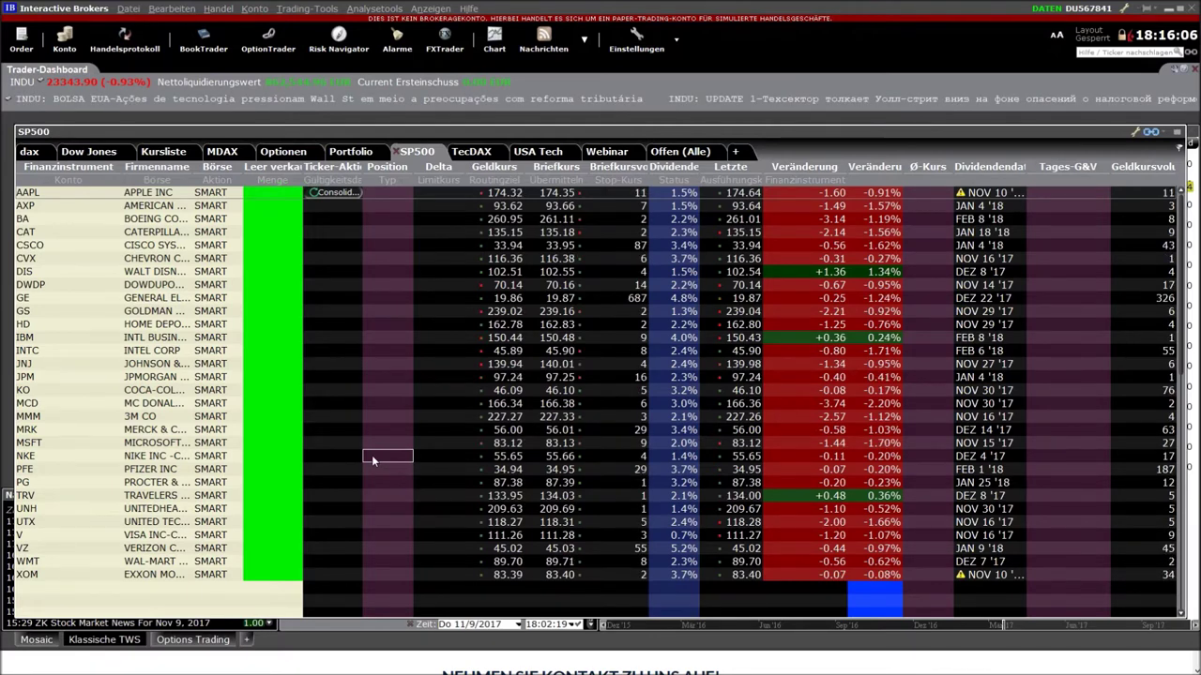
mouse_move(192, 166)
mouse_down()
mouse_move(241, 164)
mouse_move(216, 165)
mouse_up()
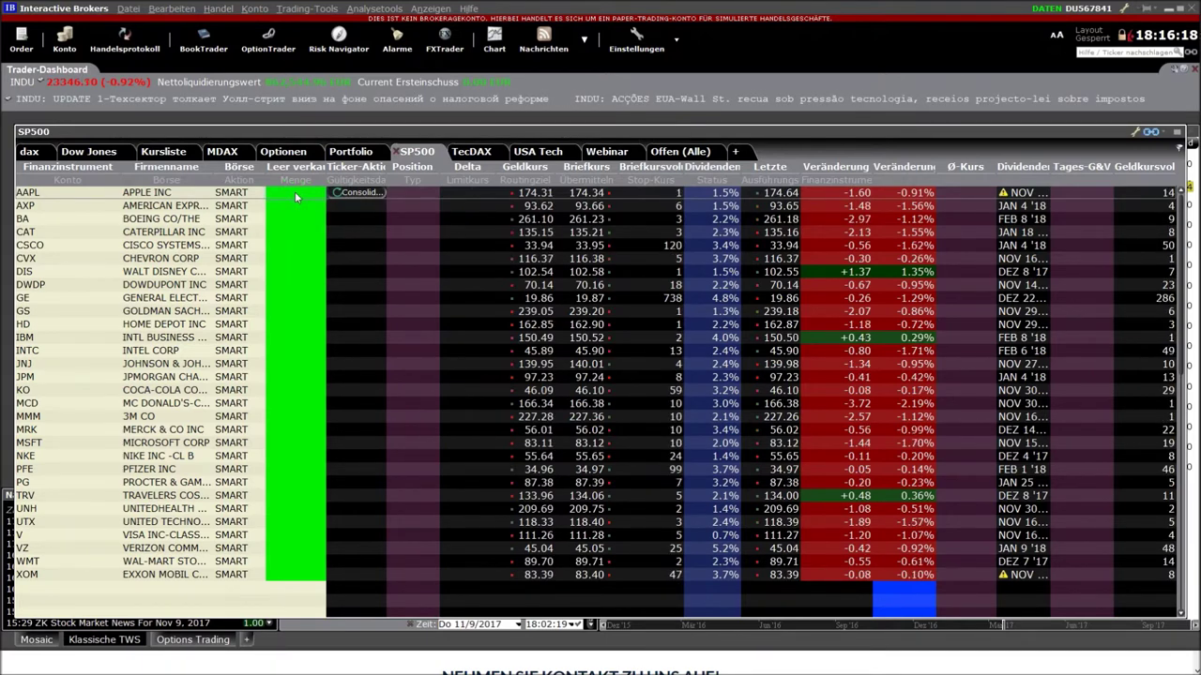
Check the short-selling details for Chevron, view the linked description of the short selling fields, and return to the watchlist.
mouse_move(294, 199)
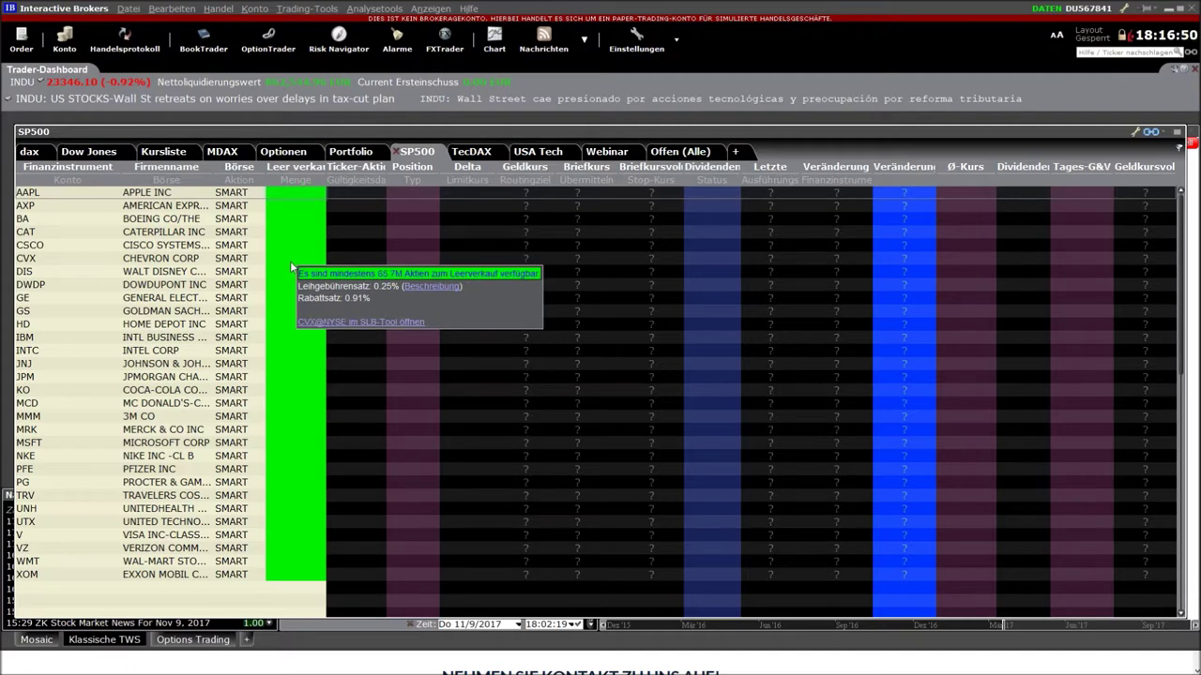
click(432, 286)
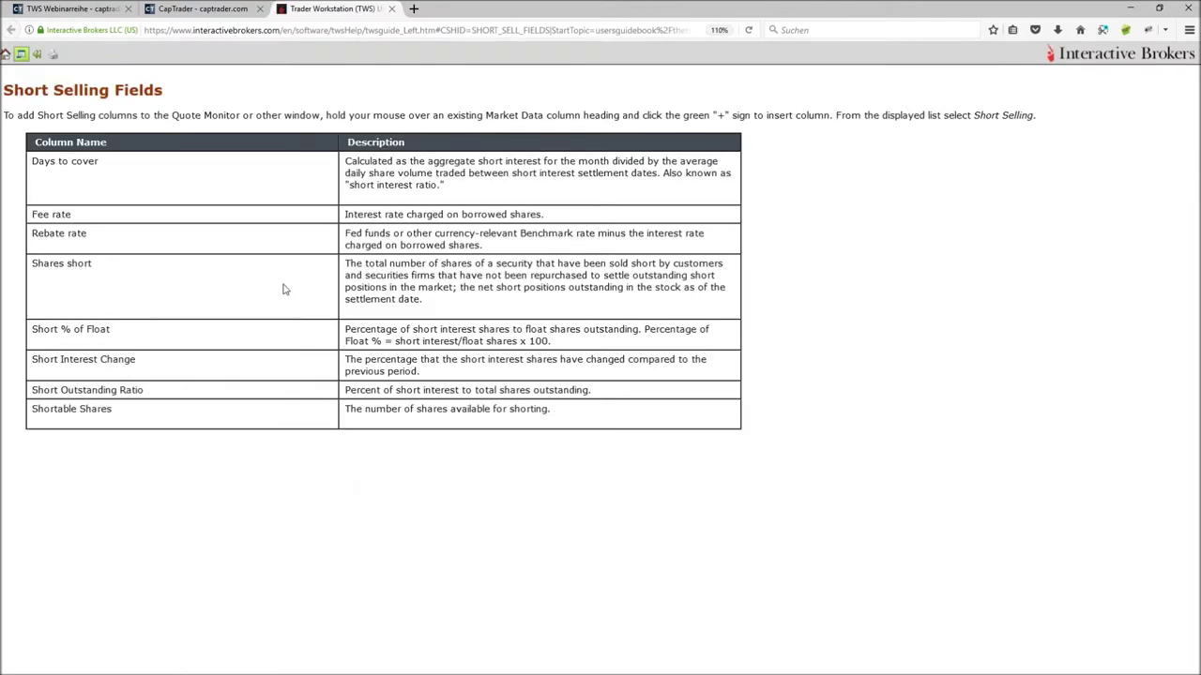
click(1131, 7)
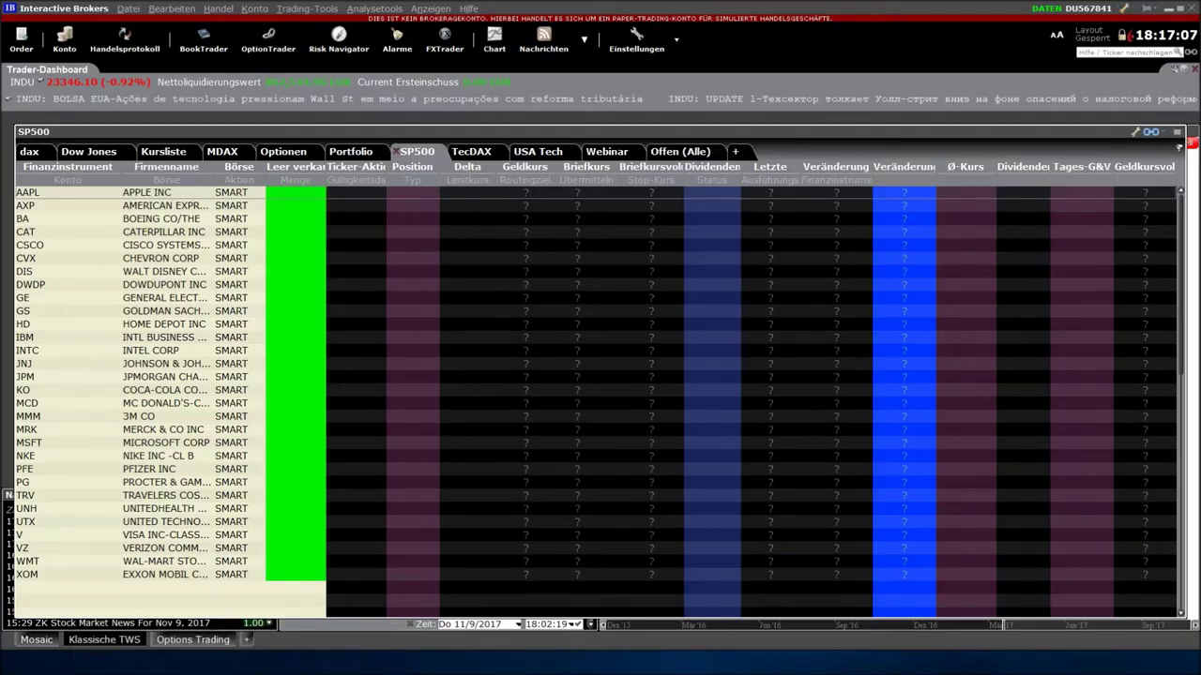
Show the Dow Jones watchlist, check the status of the market data connections, and close the connection overview.
click(352, 153)
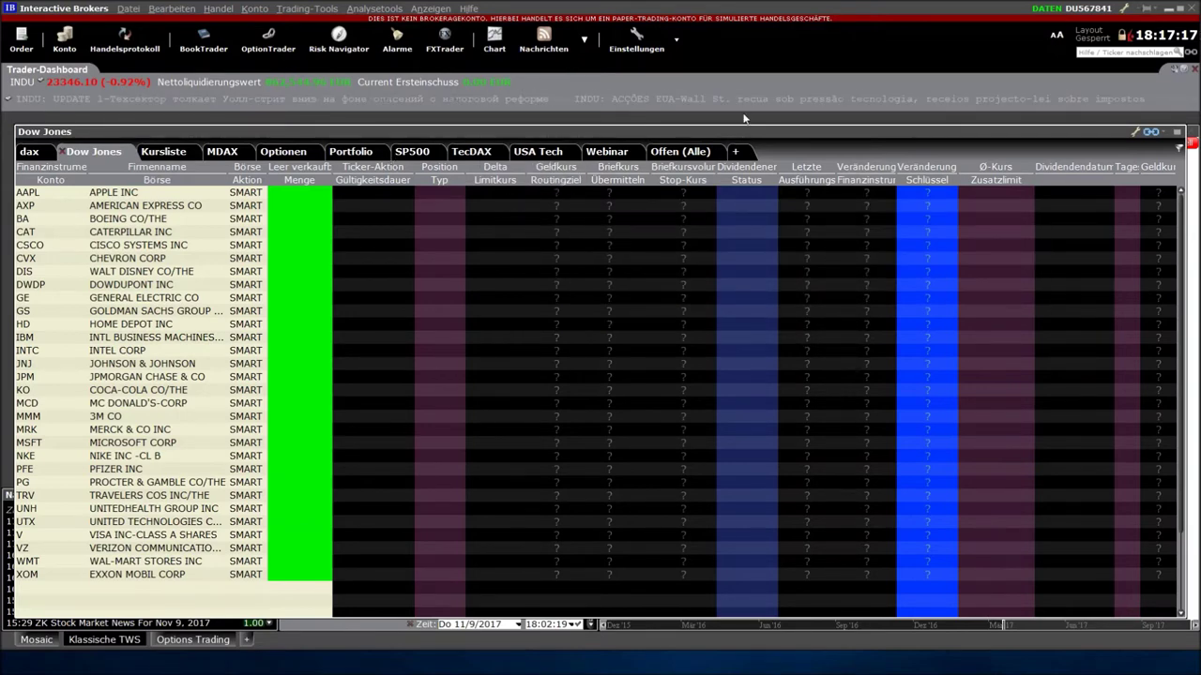
click(1047, 9)
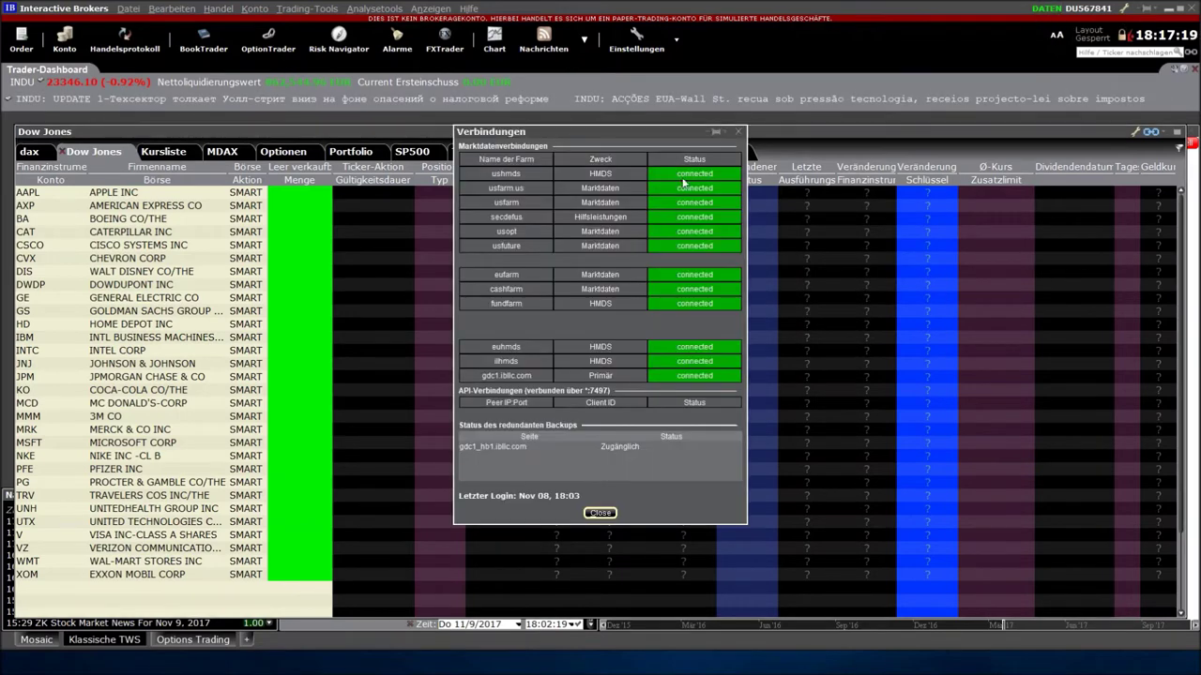
click(738, 131)
Examine the missing bid prices and market data permissions in the Dow Jones watchlist and then in the Kursliste watchlist.
mouse_move(741, 378)
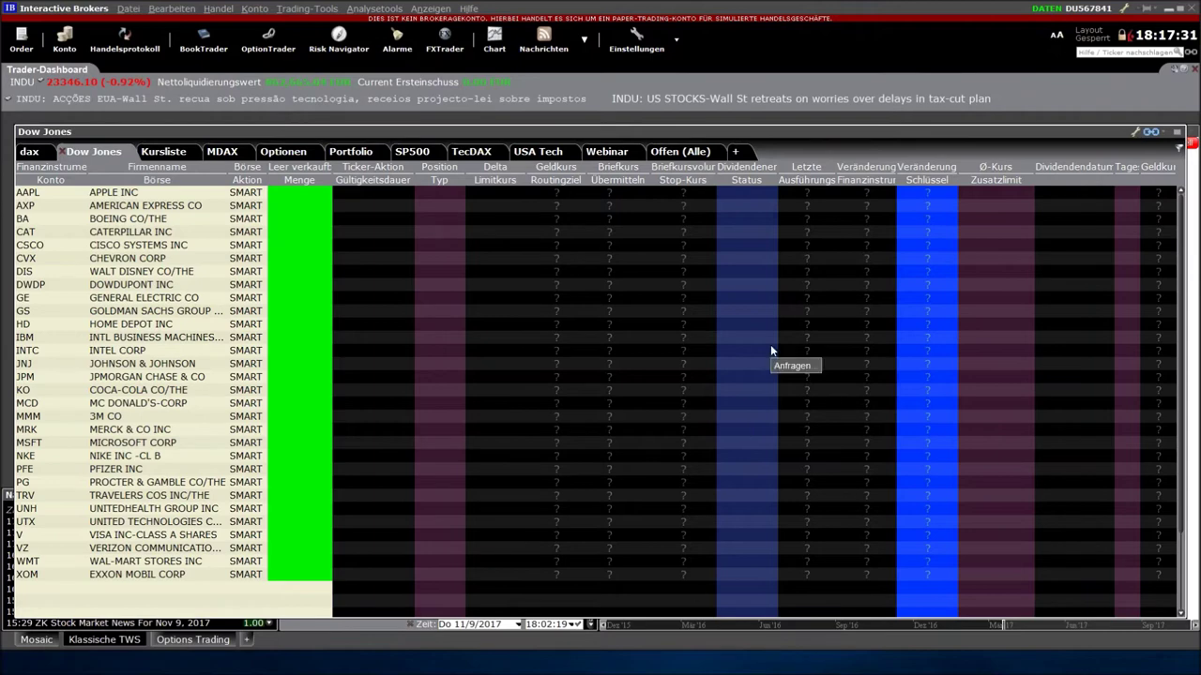
mouse_move(771, 350)
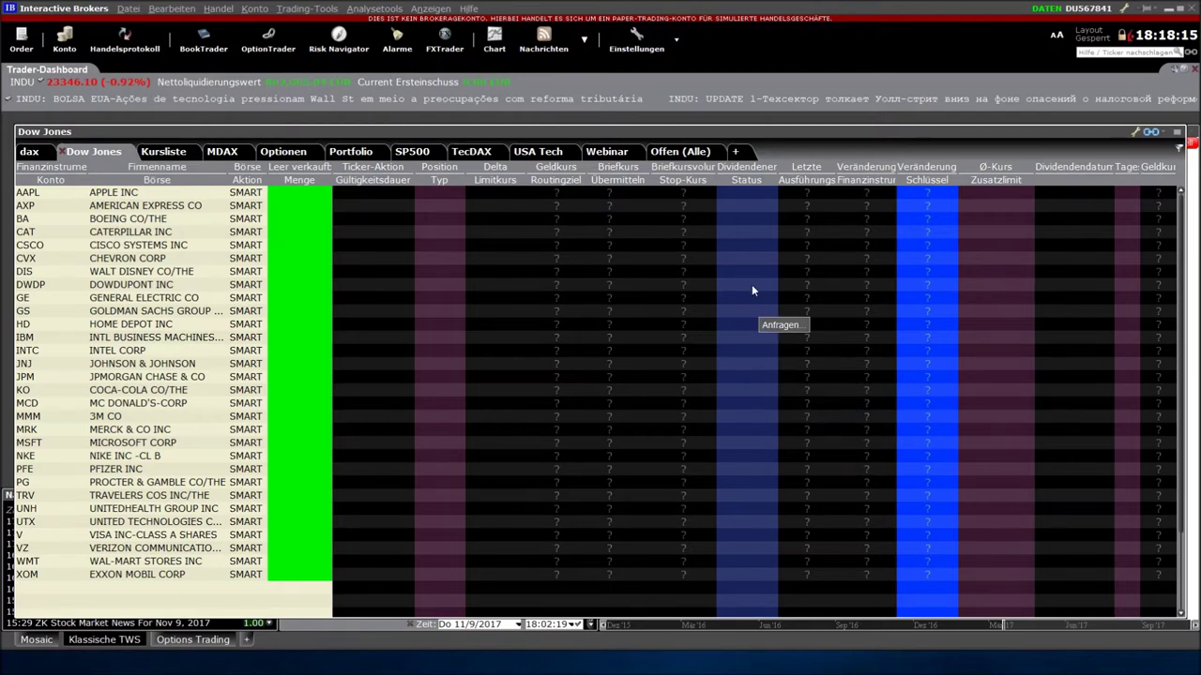
mouse_move(676, 169)
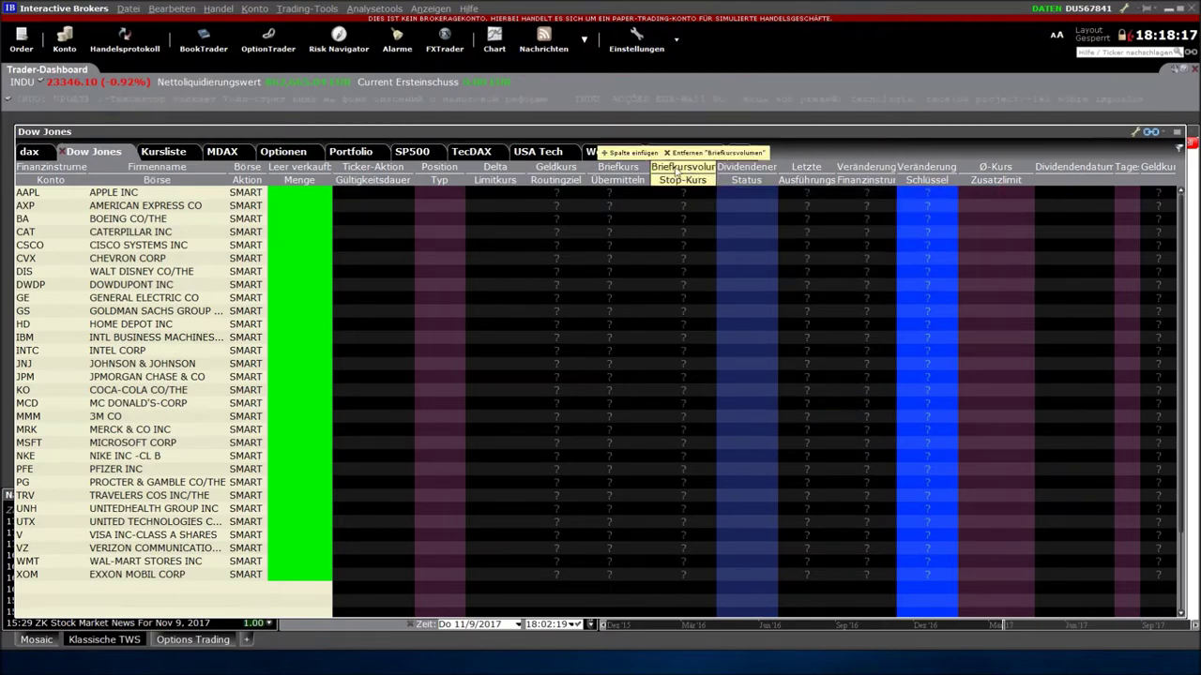
mouse_move(582, 376)
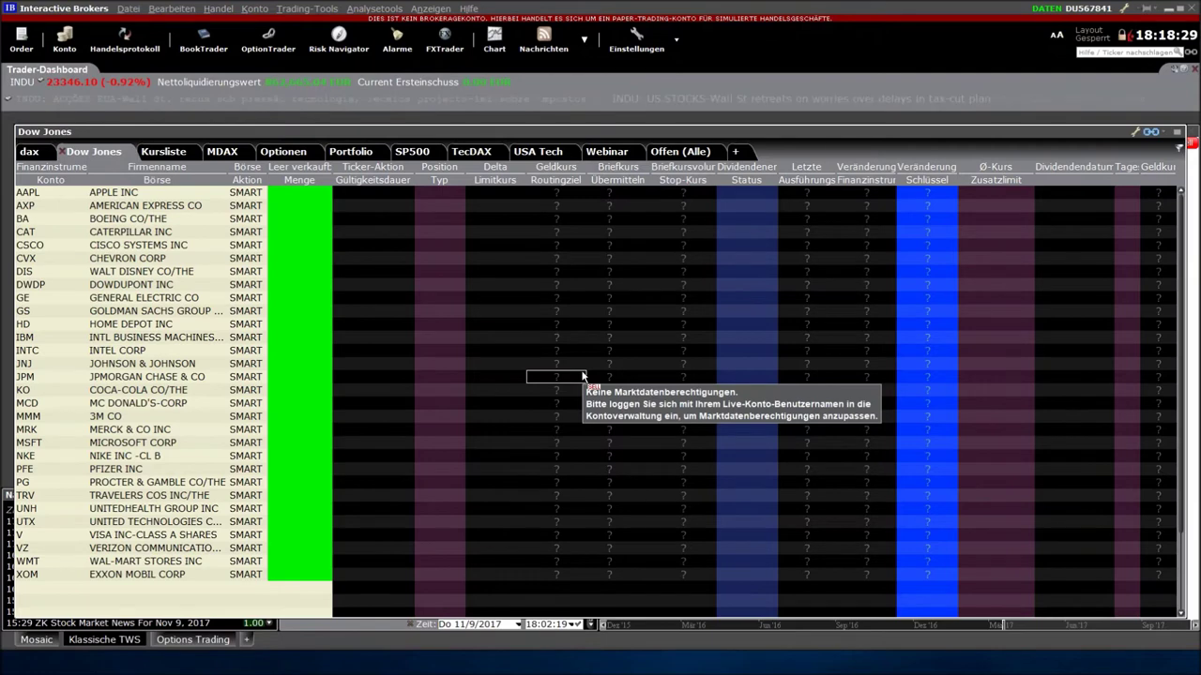
key(Up)
key(Up)
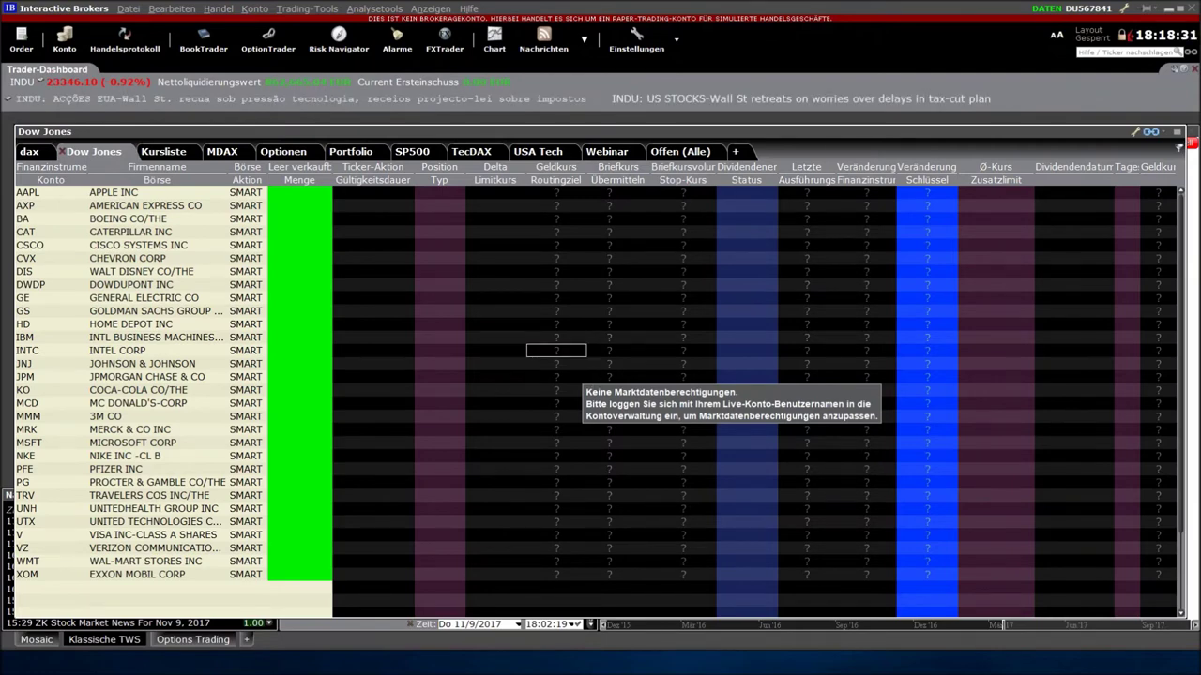
click(156, 154)
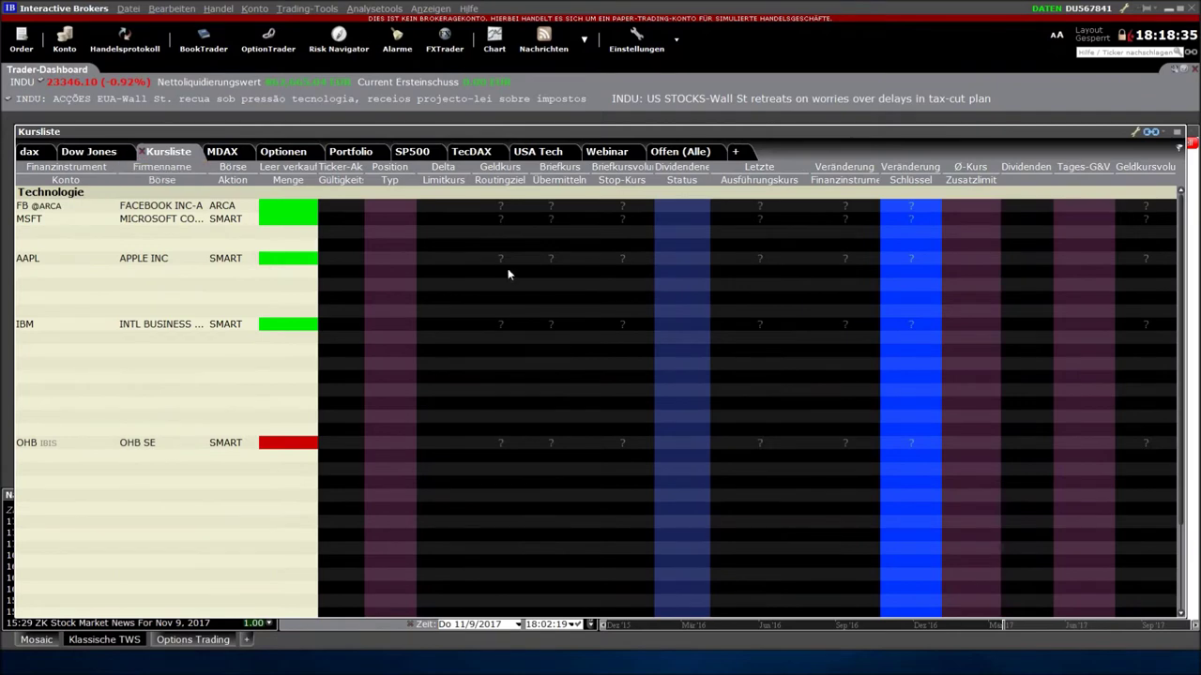
mouse_move(500, 259)
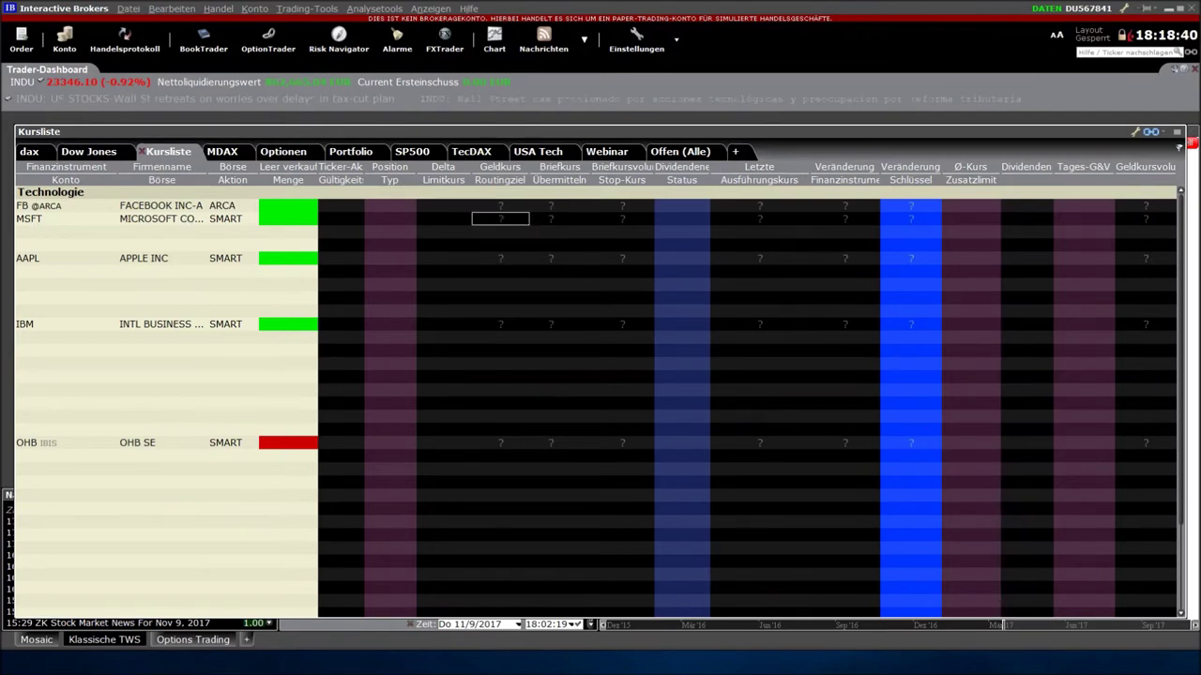
click(558, 220)
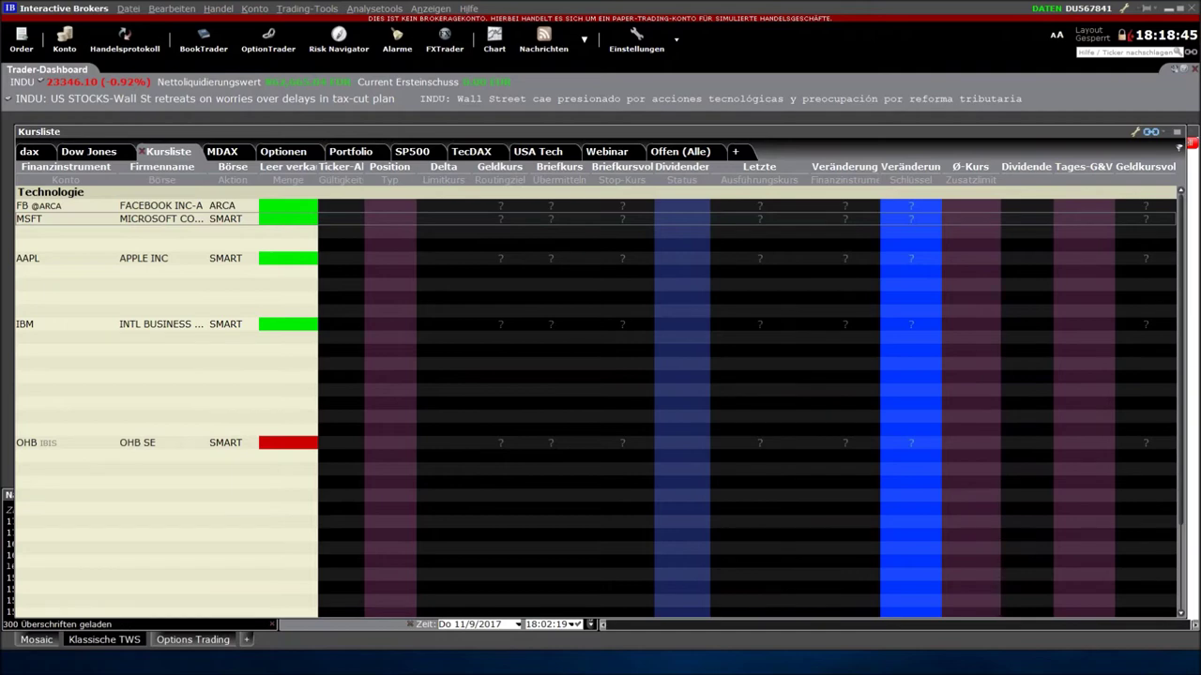
right_click(144, 220)
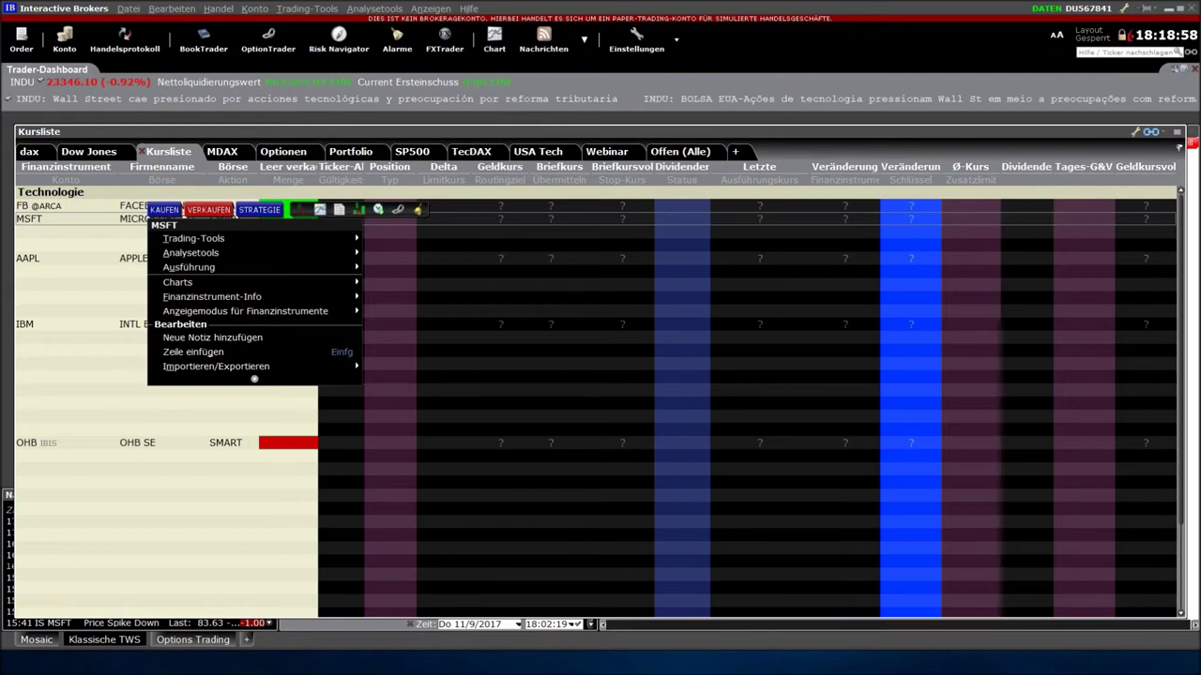
key(Escape)
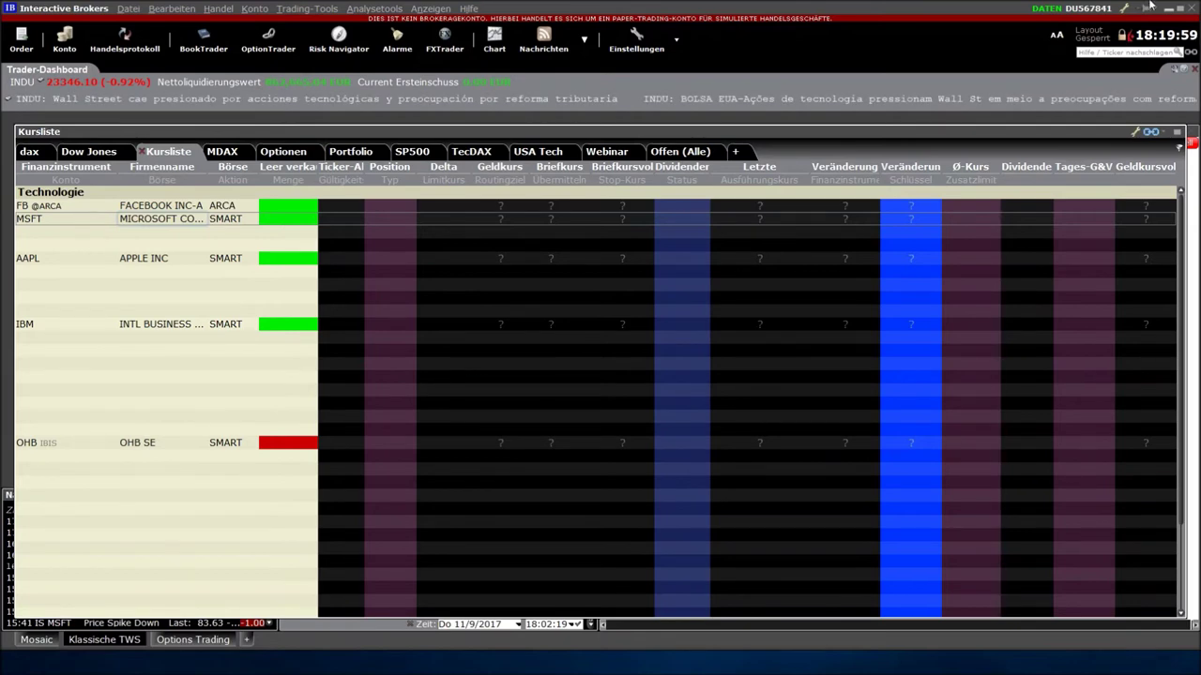
Leave the Kursliste session, switch to the other Trader Workstation session, and maximize its Aktien watchlist.
click(1191, 9)
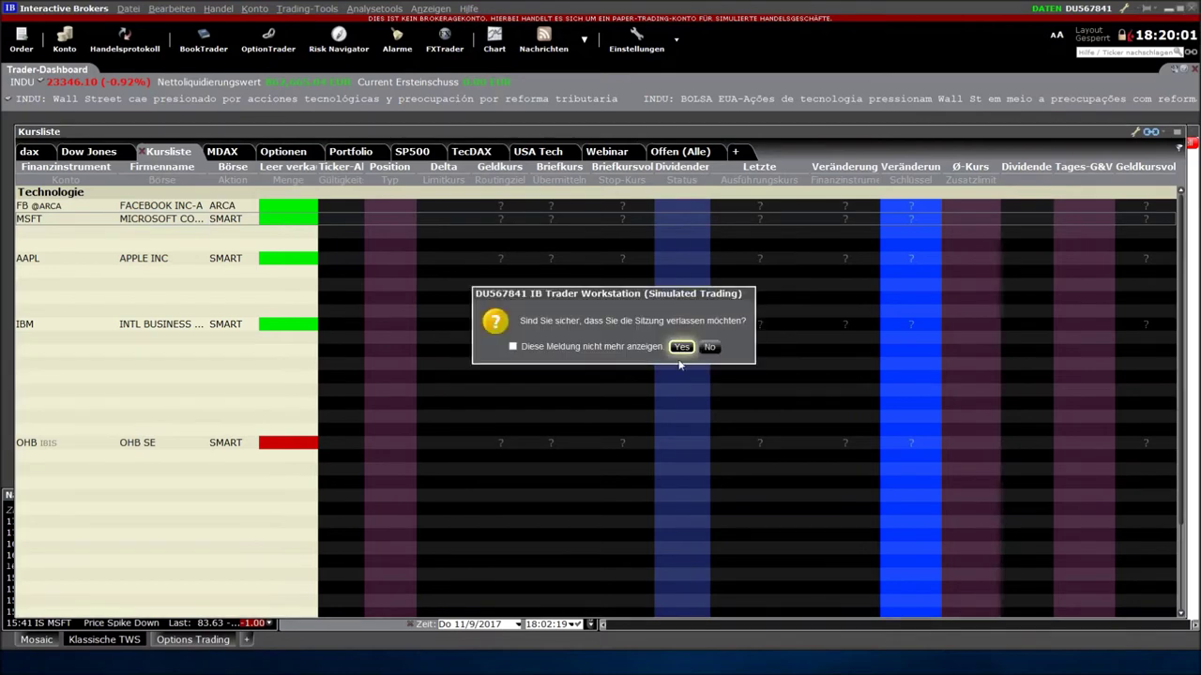
click(709, 347)
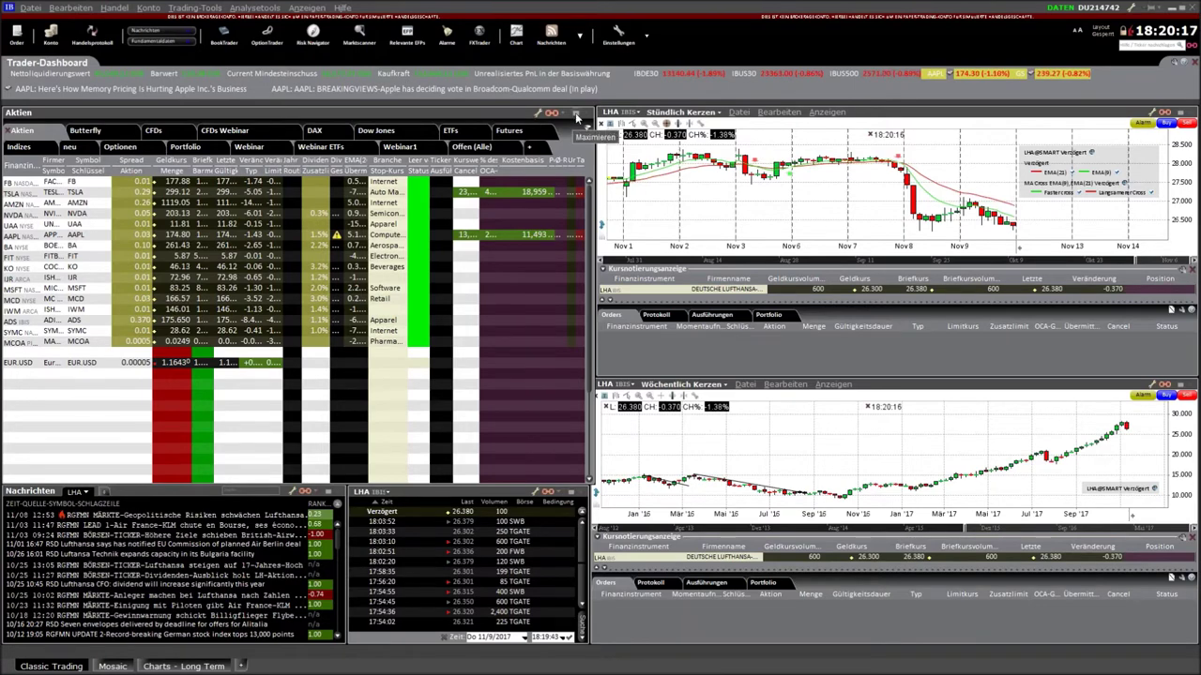
click(575, 112)
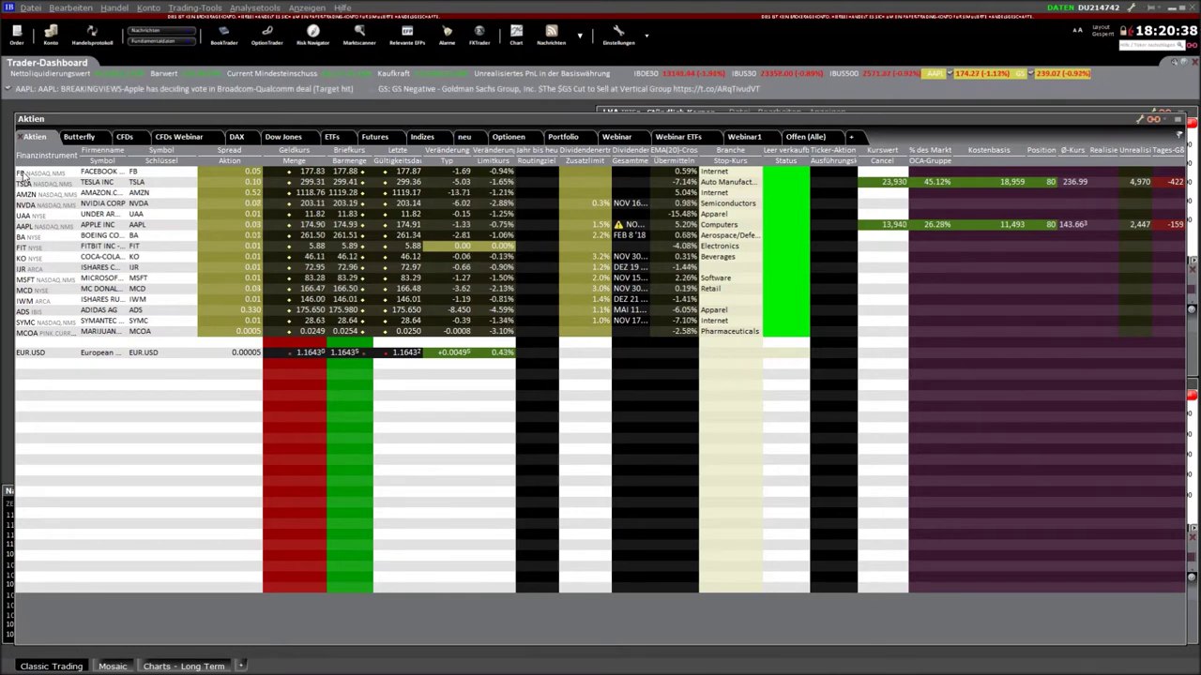
Move the Facebook row to an empty line below EUR.USD in the Aktien watchlist and slightly widen the Briefkurs column.
click(47, 398)
key(ctrl+v)
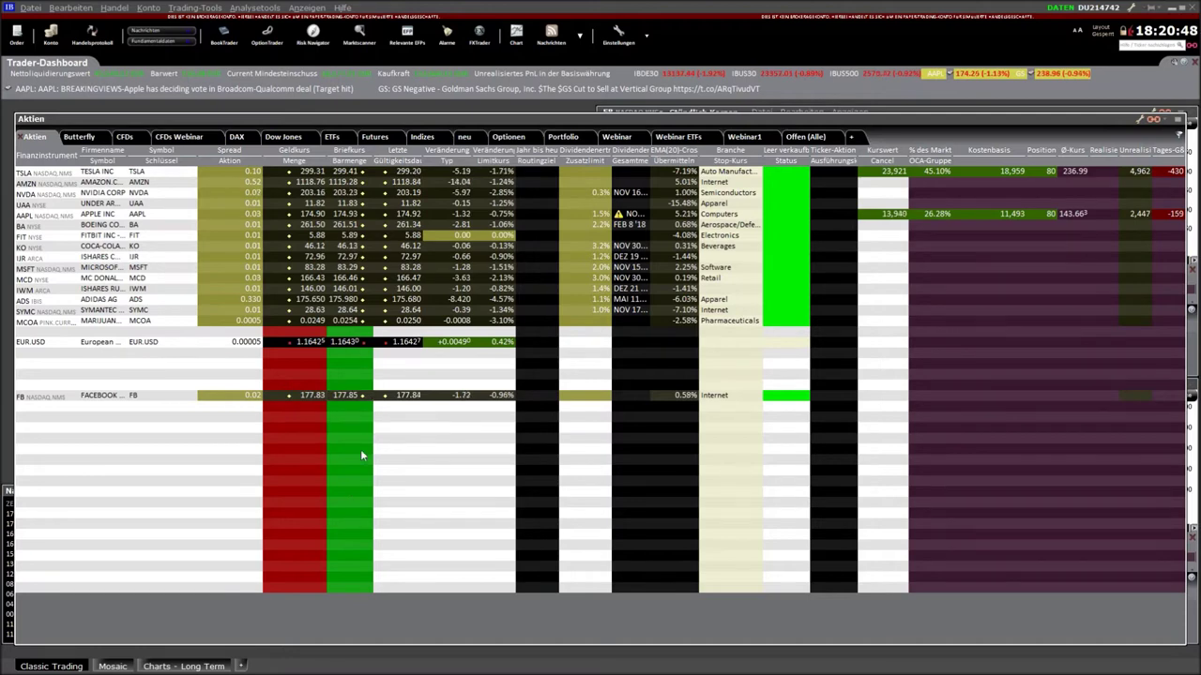
drag(372, 155, 381, 155)
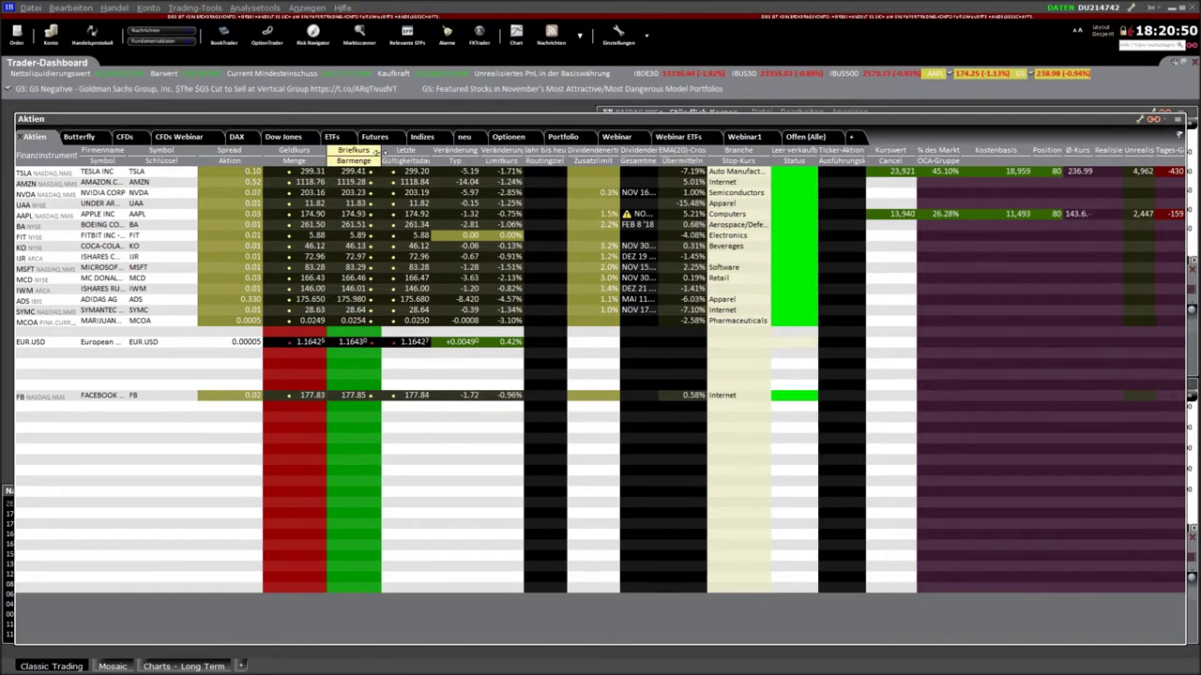
Create a market buy order for 100 Facebook shares from its Briefkurs, review the order preview, and close the preview without transmitting.
mouse_move(355, 399)
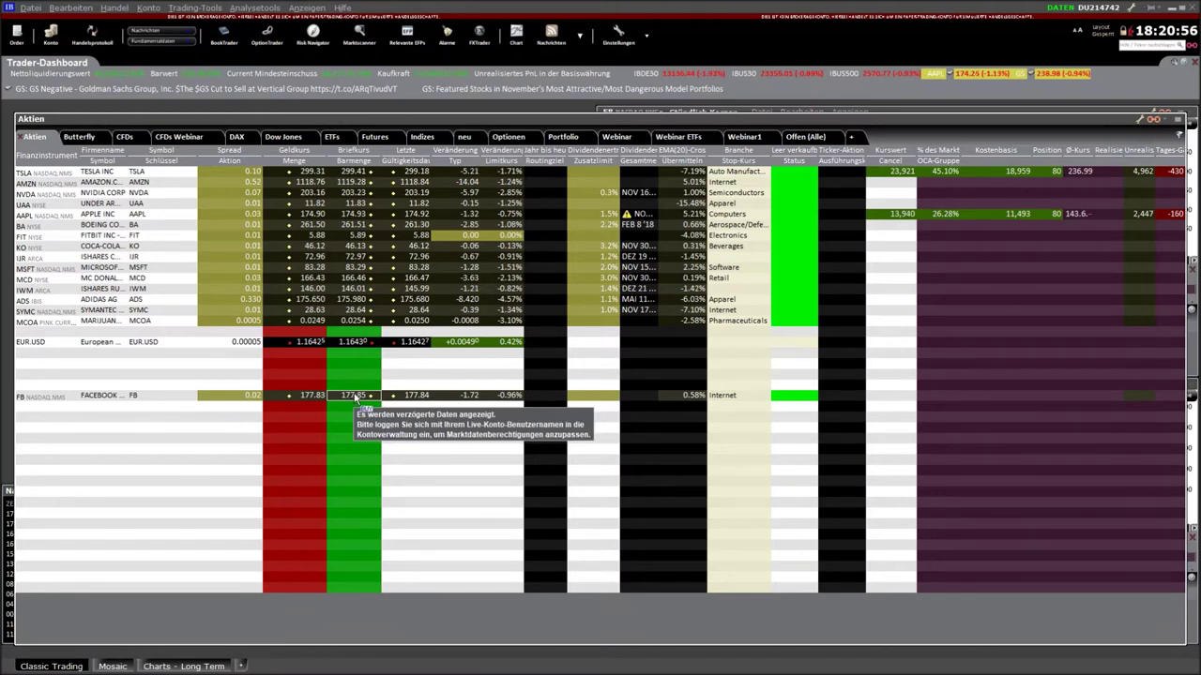
click(354, 398)
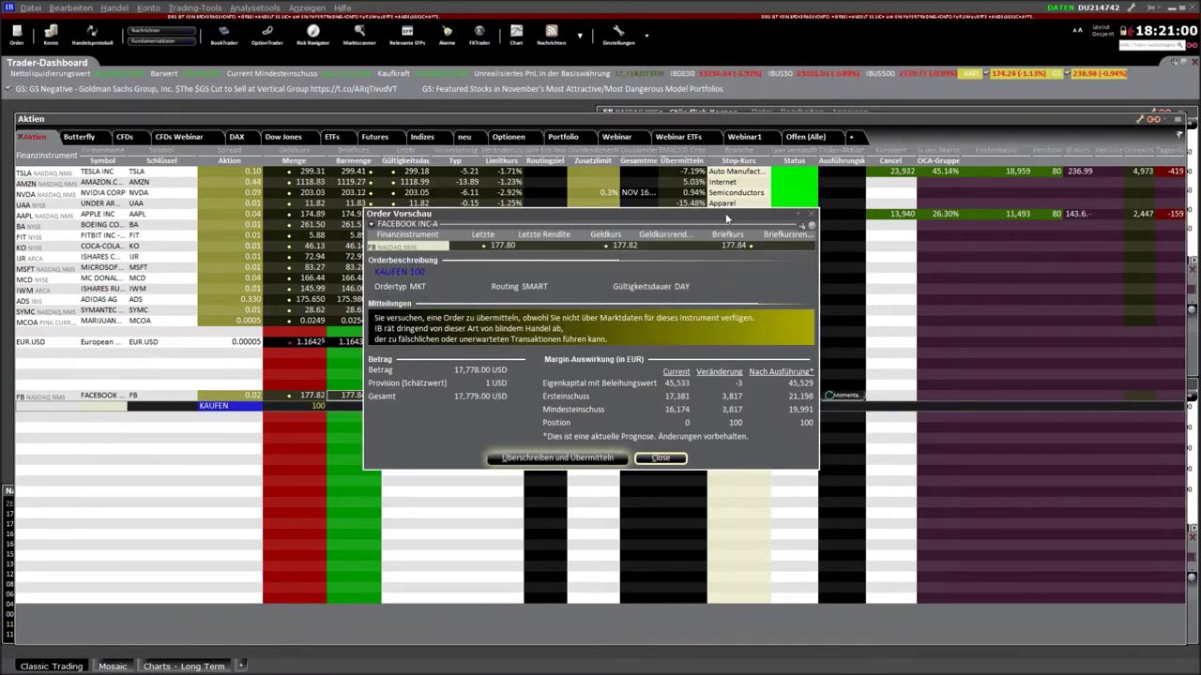
drag(708, 218, 744, 117)
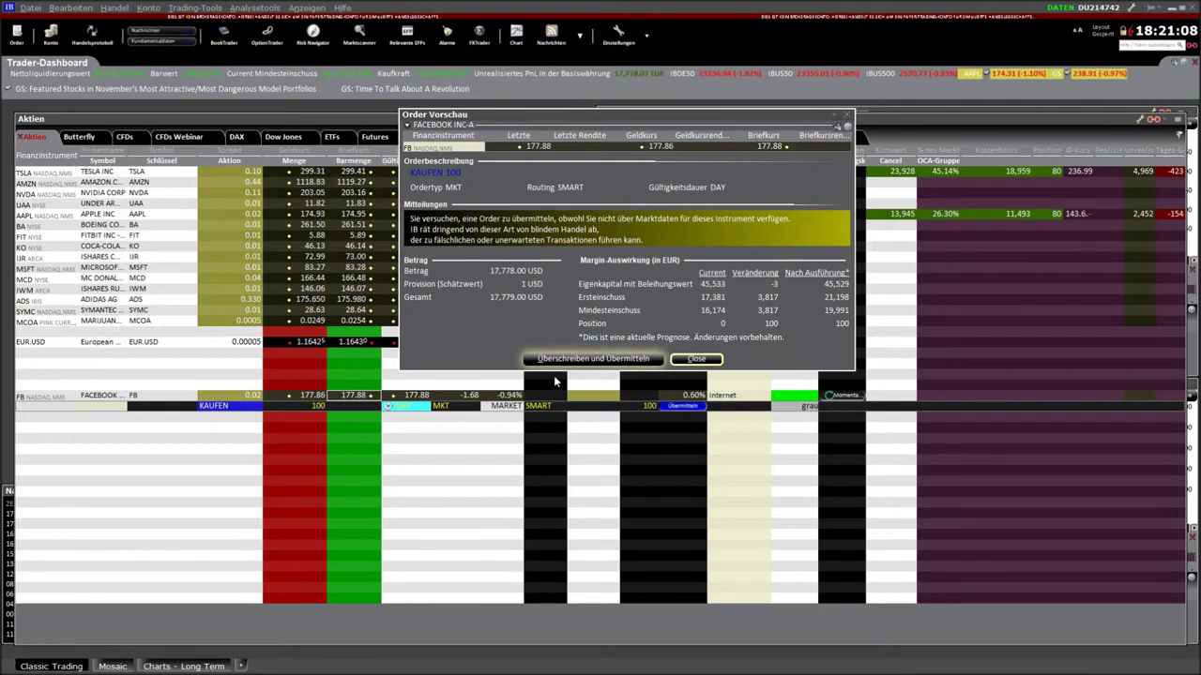
click(695, 359)
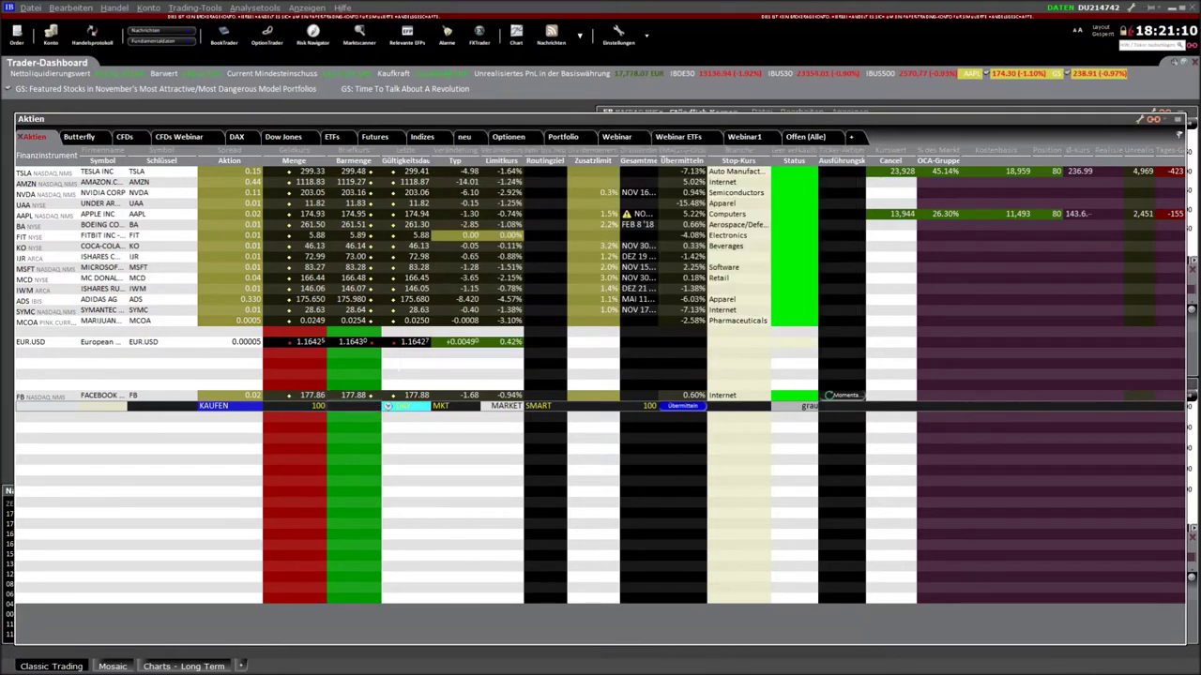
Set the quantity of the Facebook buy order to 20 shares.
click(307, 406)
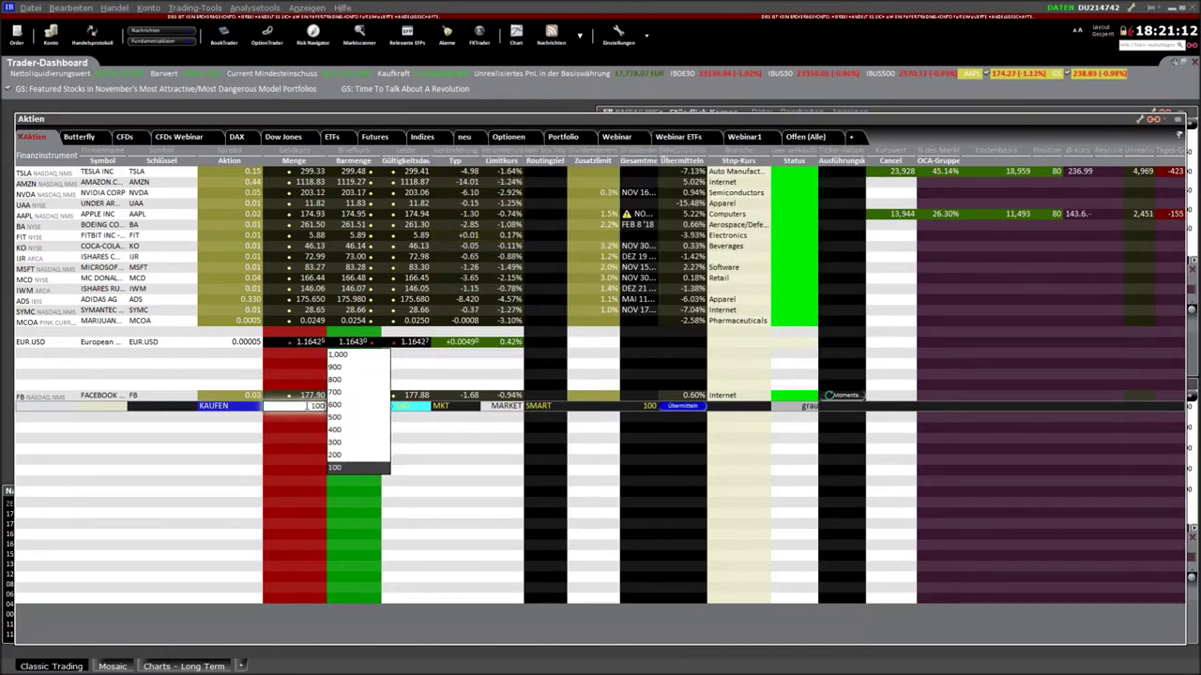
text(20)
key(Return)
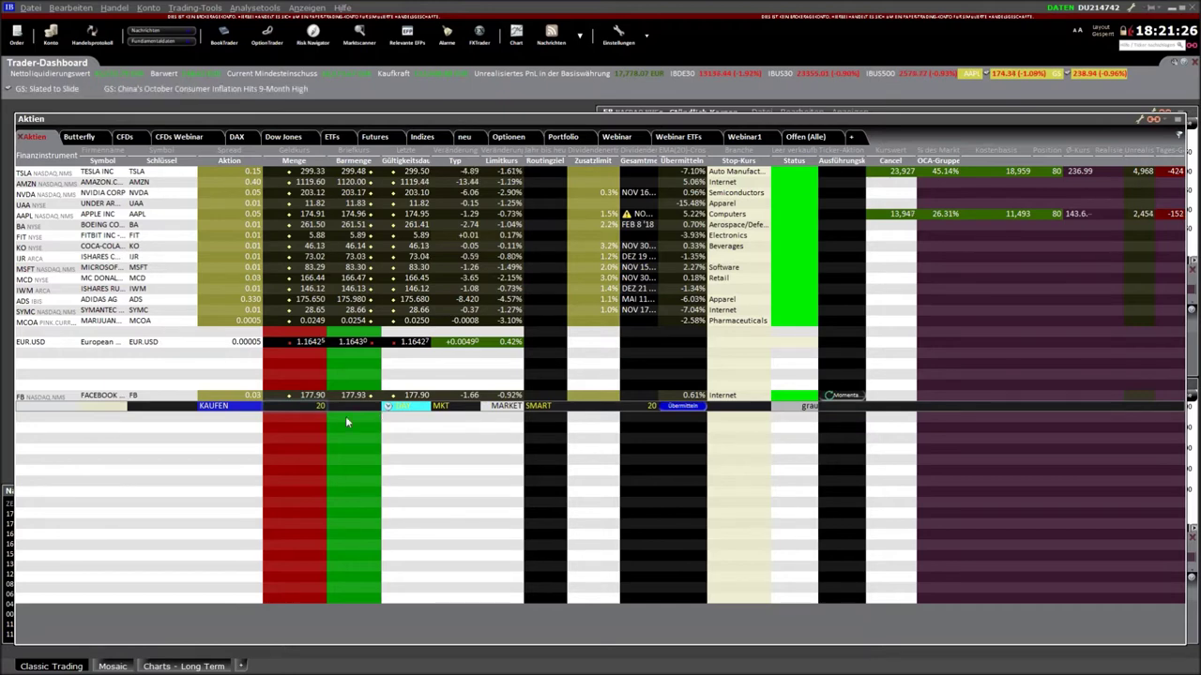
Switch the Facebook order's action to VERKAUFEN and back to KAUFEN.
click(224, 407)
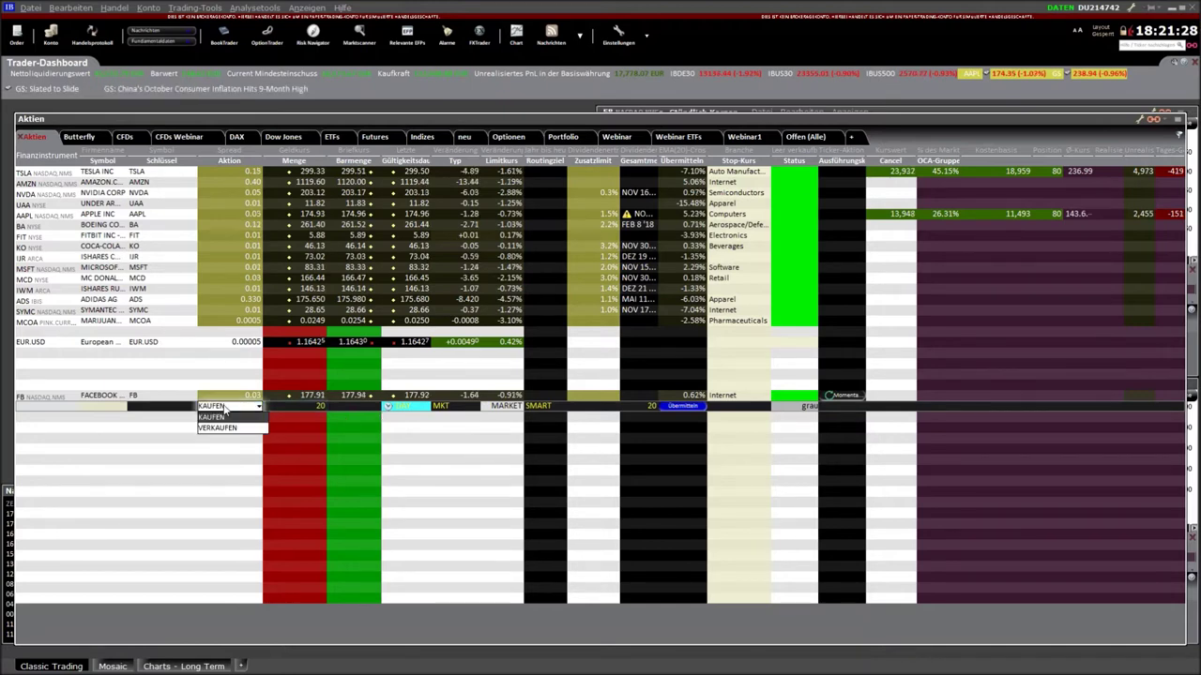
click(224, 427)
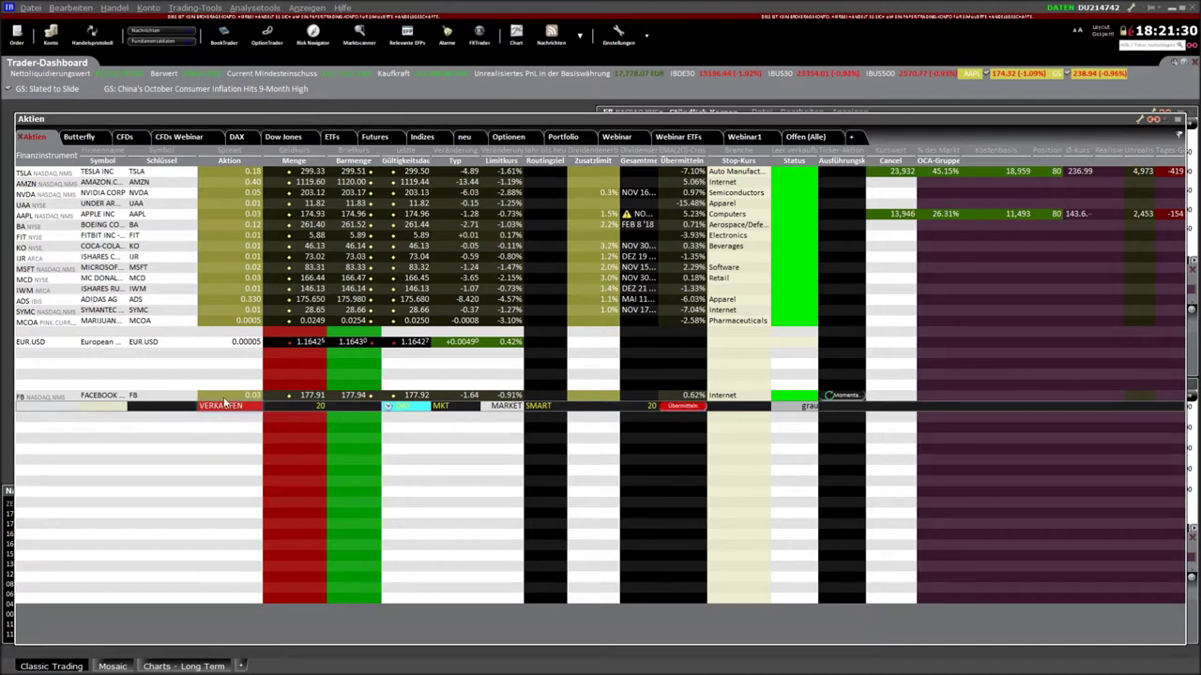
click(224, 405)
click(224, 420)
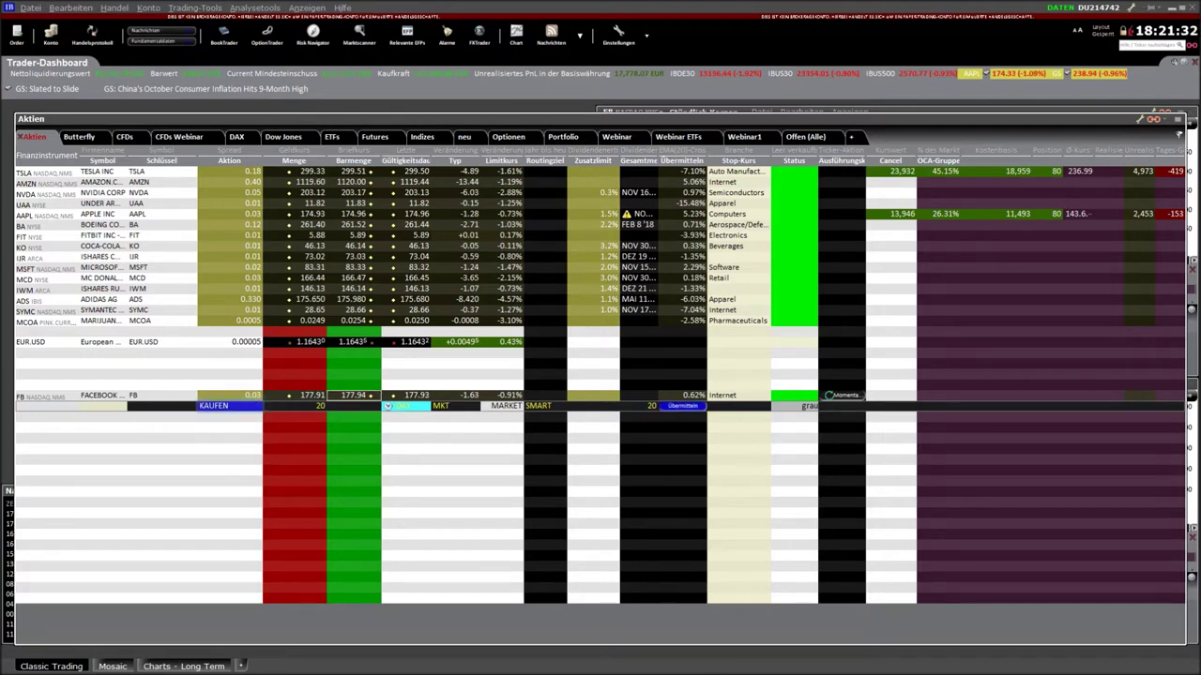
Set the Facebook order's validity to GTC and its order type to LMT.
click(312, 406)
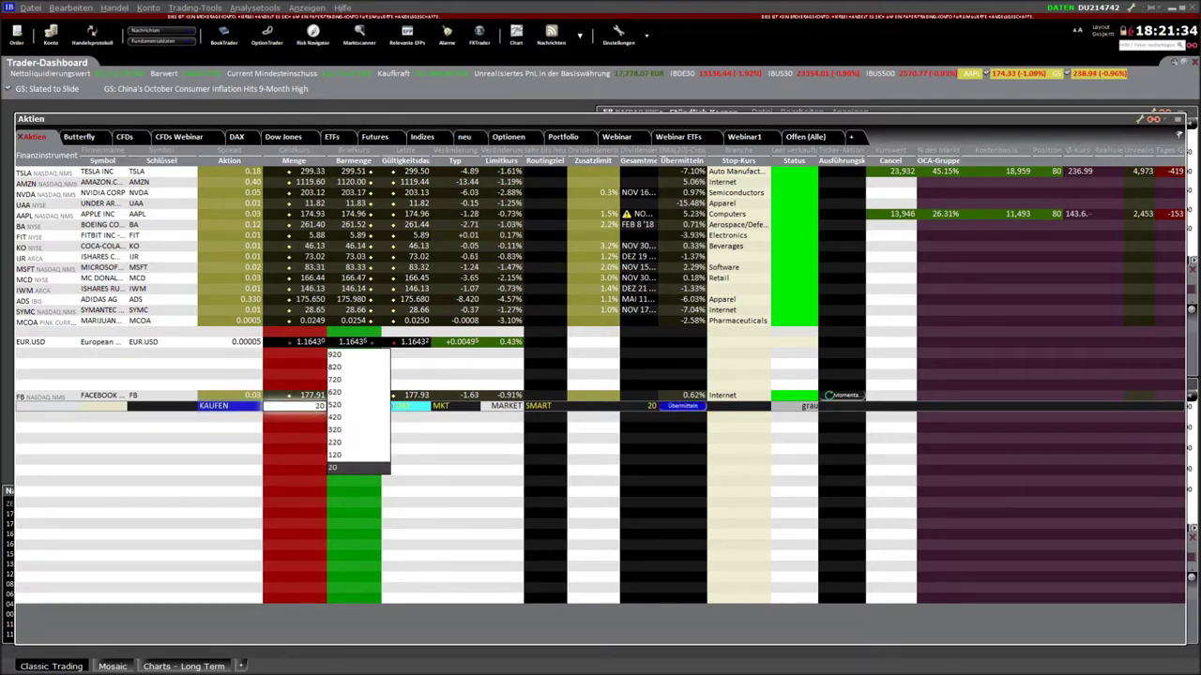
click(407, 406)
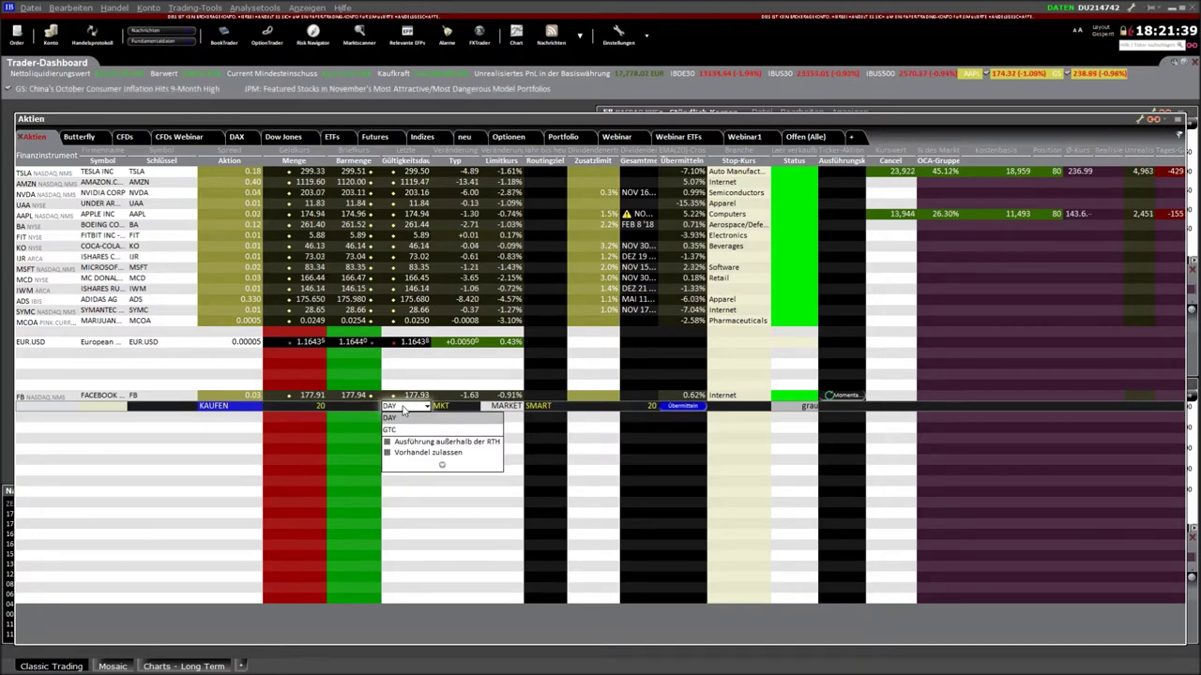
click(403, 417)
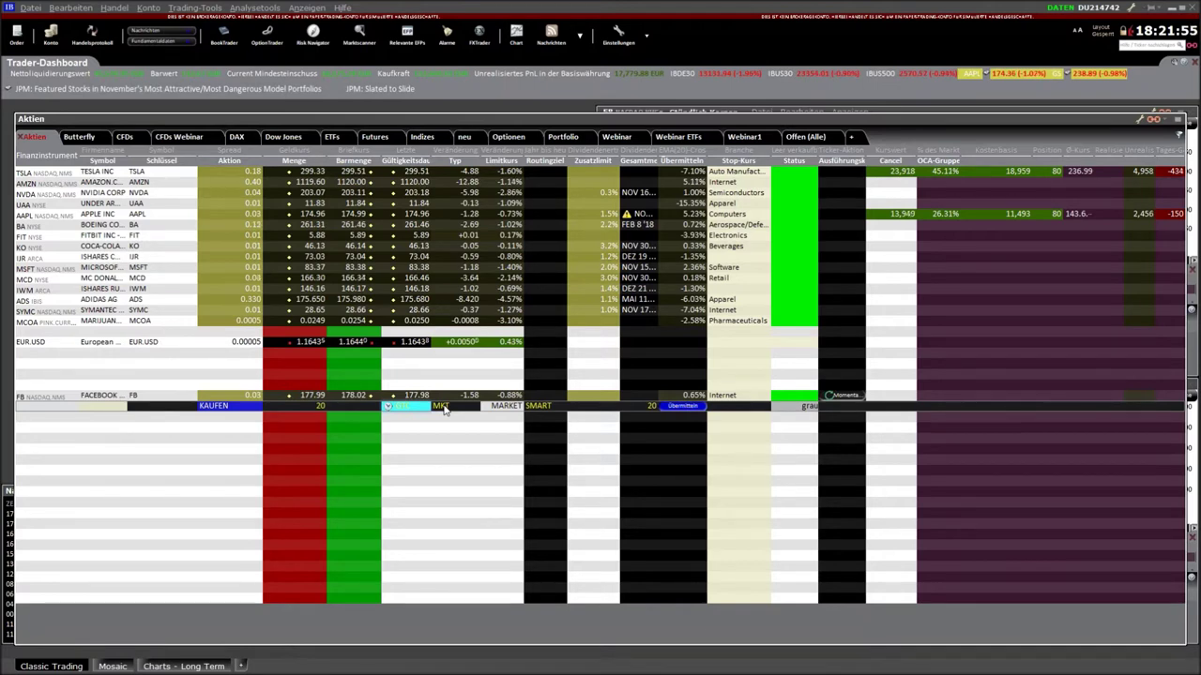
click(445, 410)
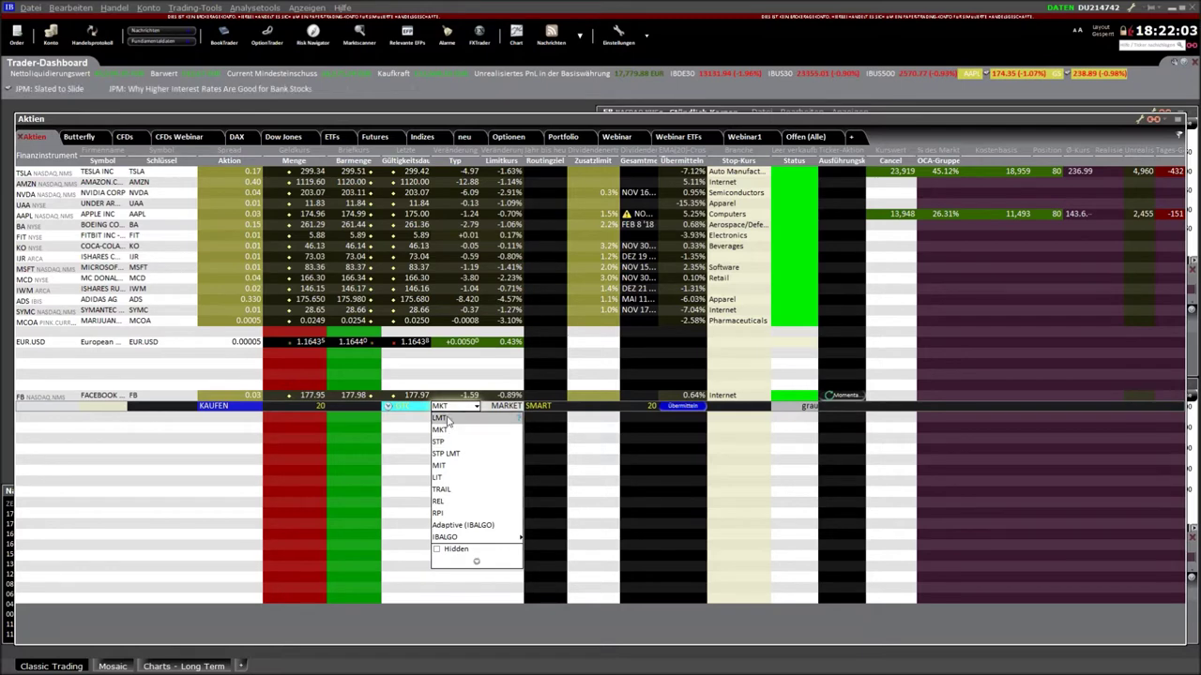
click(448, 419)
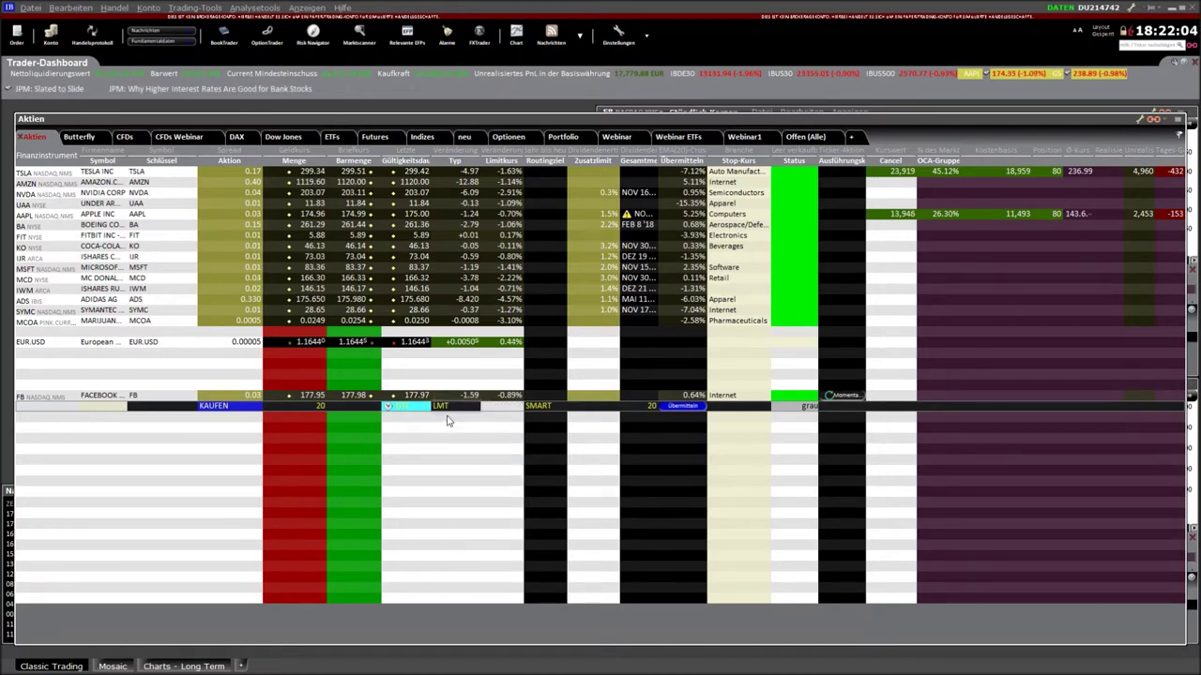
Try the suggested limit price 177.40 for the Facebook order and replace it with 175.00.
click(494, 409)
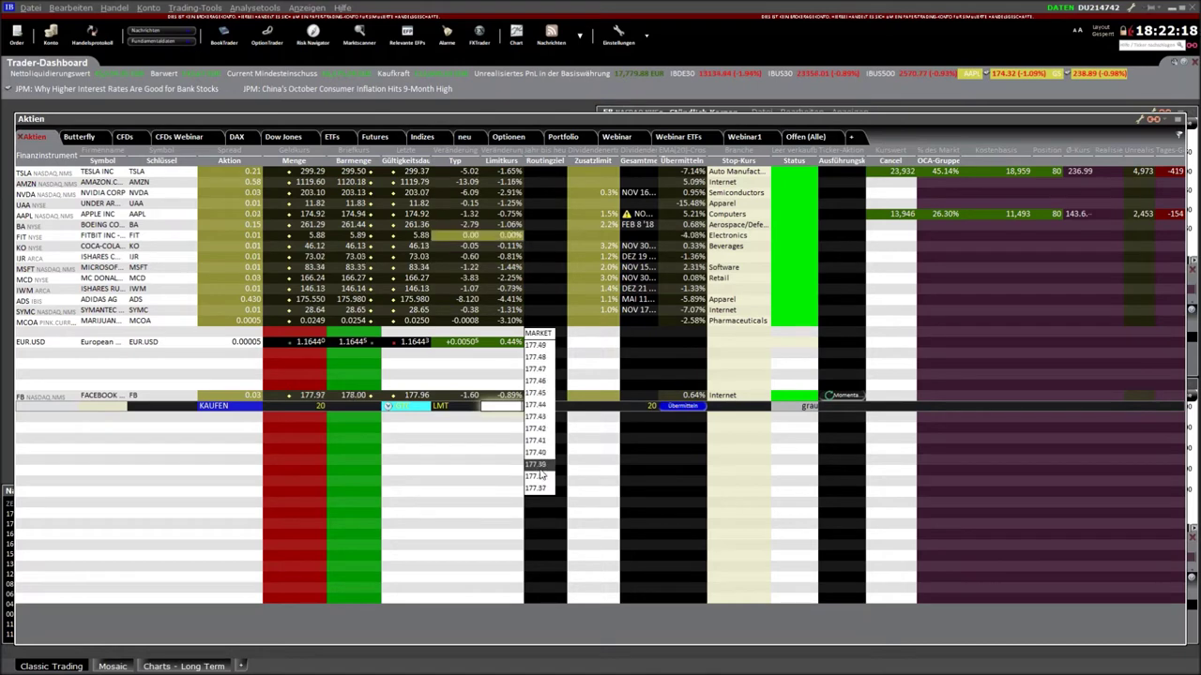
click(538, 424)
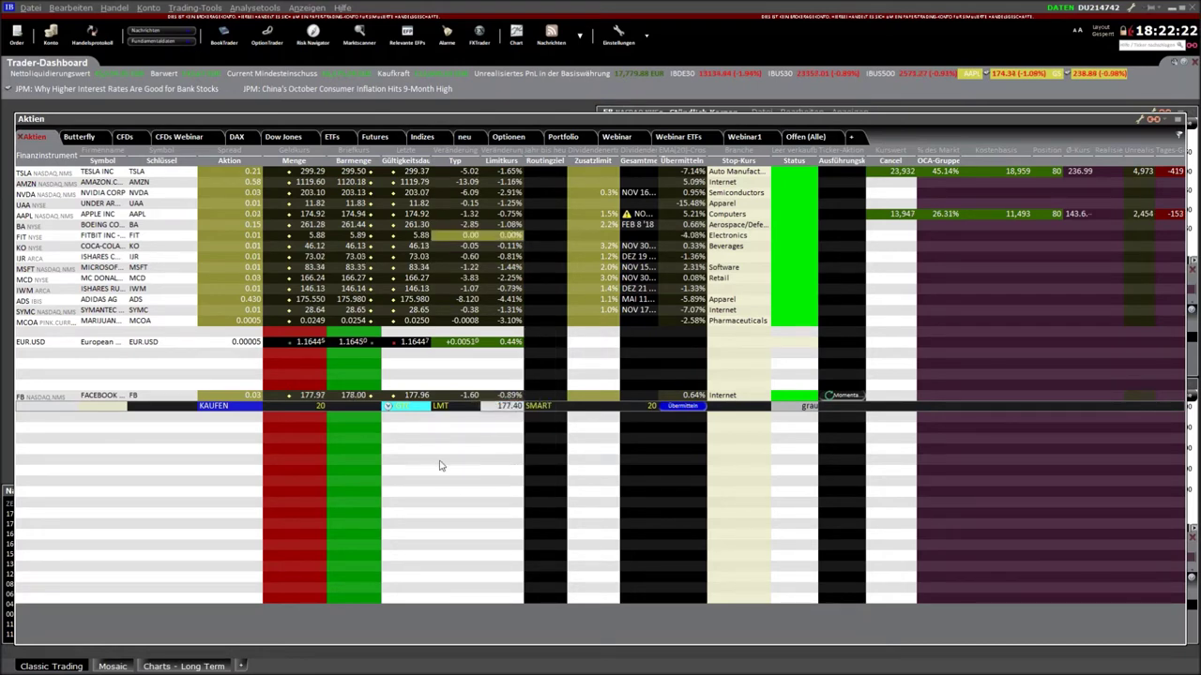
click(510, 406)
text(17)
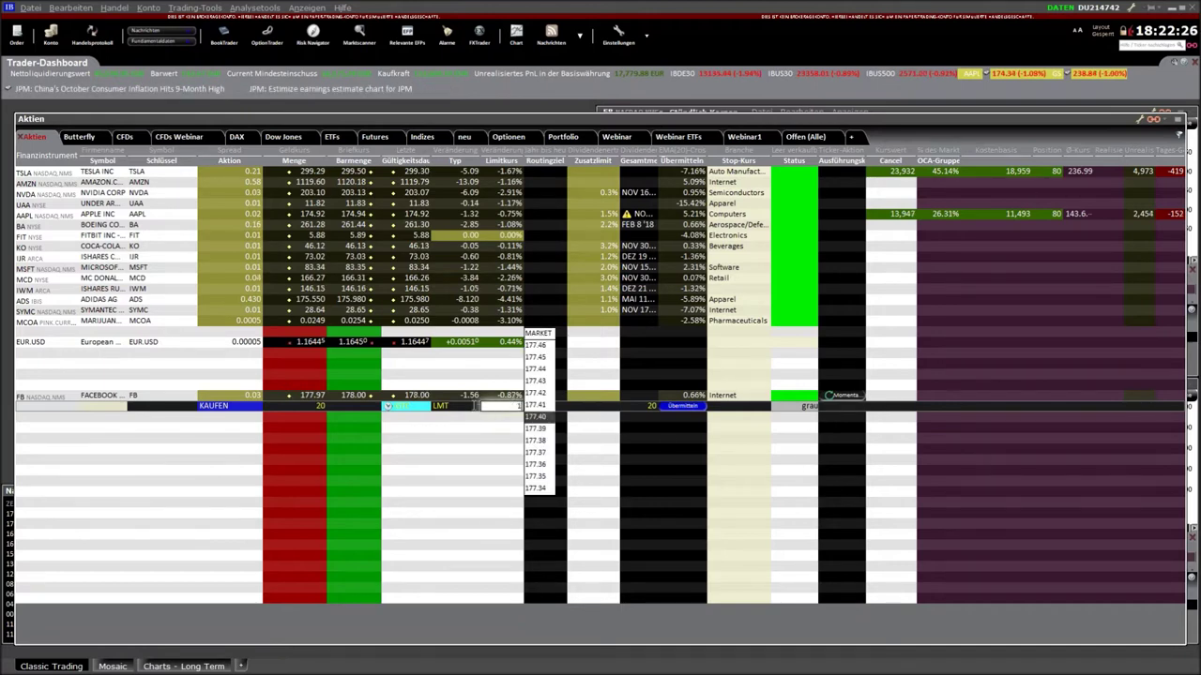
text(5)
key(Return)
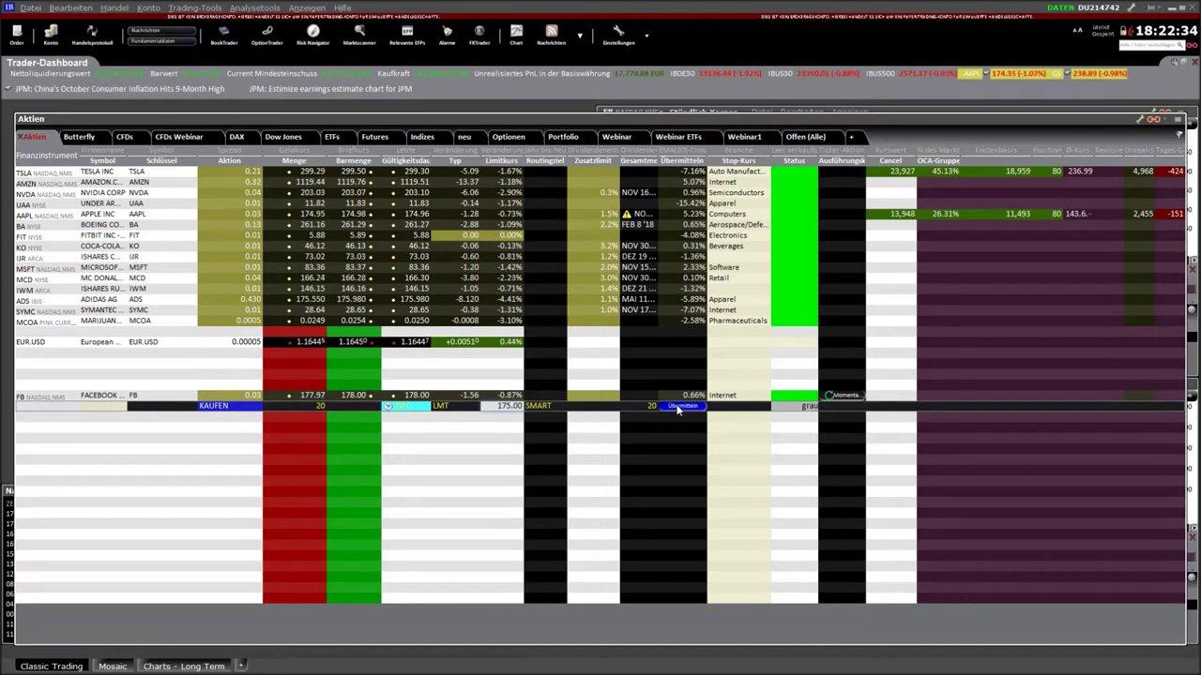
Check the margin impact of the Facebook limit order and transmit the order from the preview, overriding the market data warning.
right_click(108, 409)
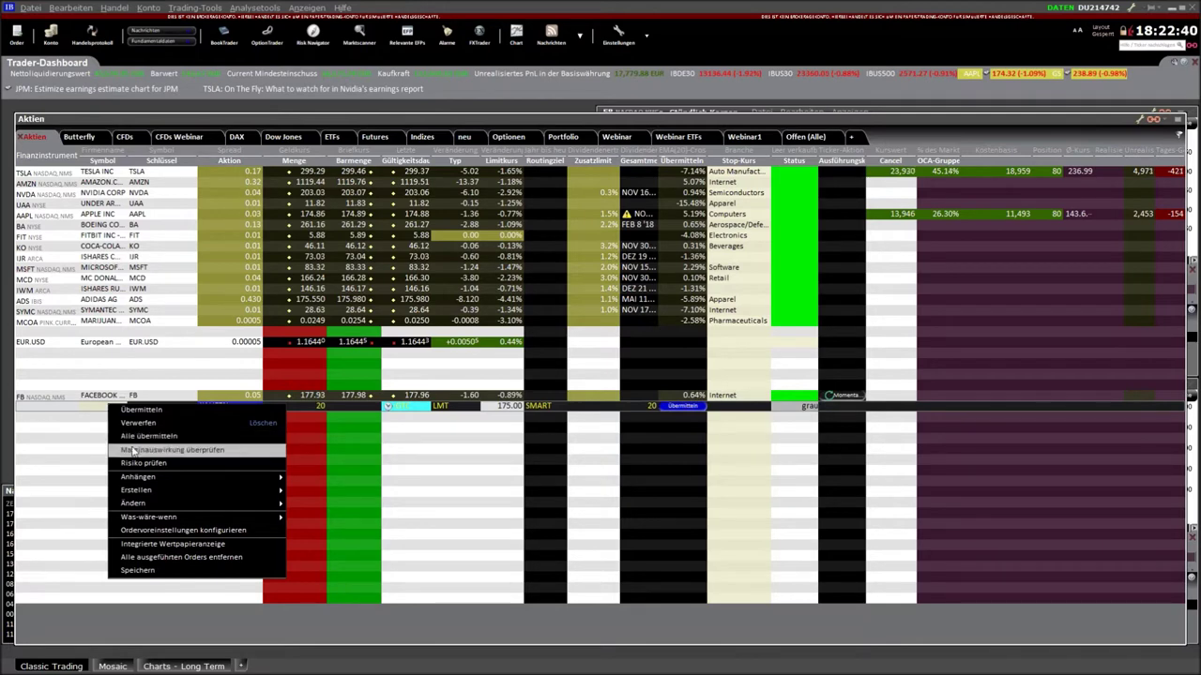
click(161, 451)
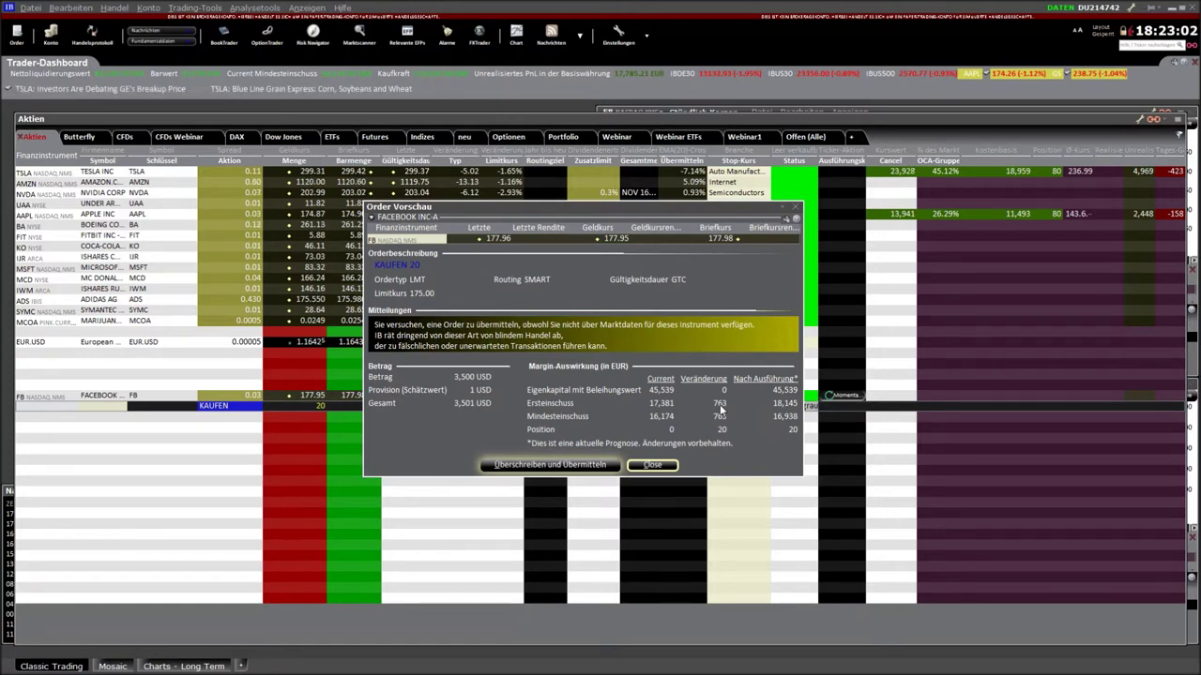
click(657, 465)
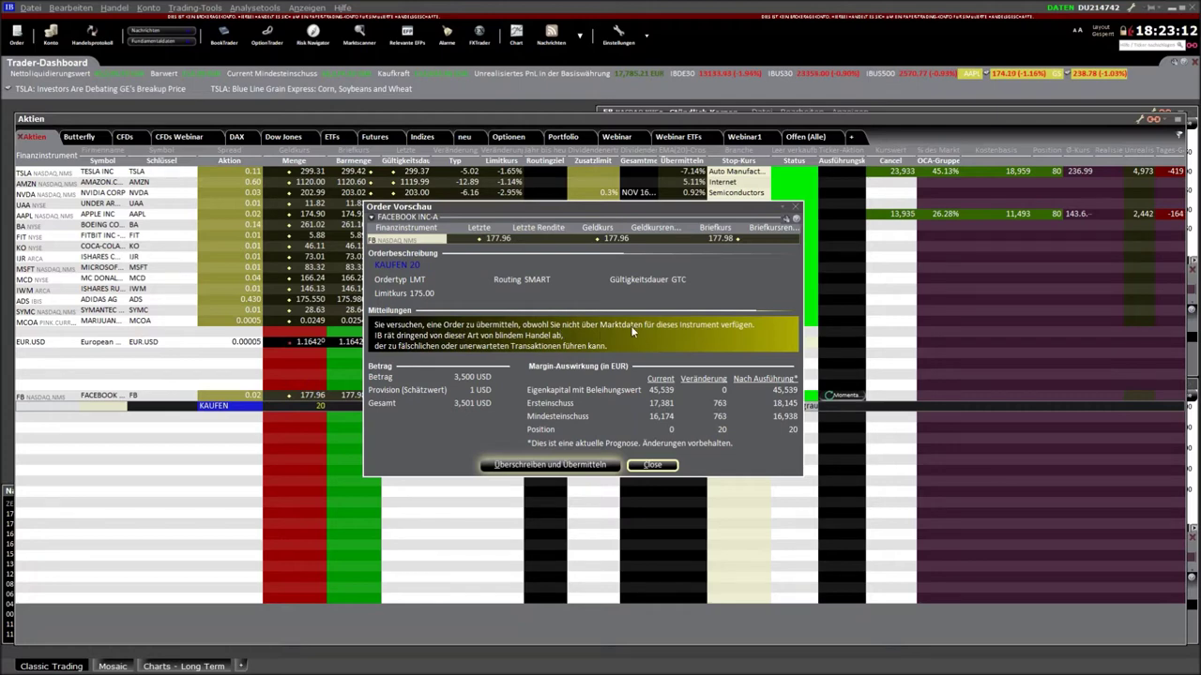
click(511, 466)
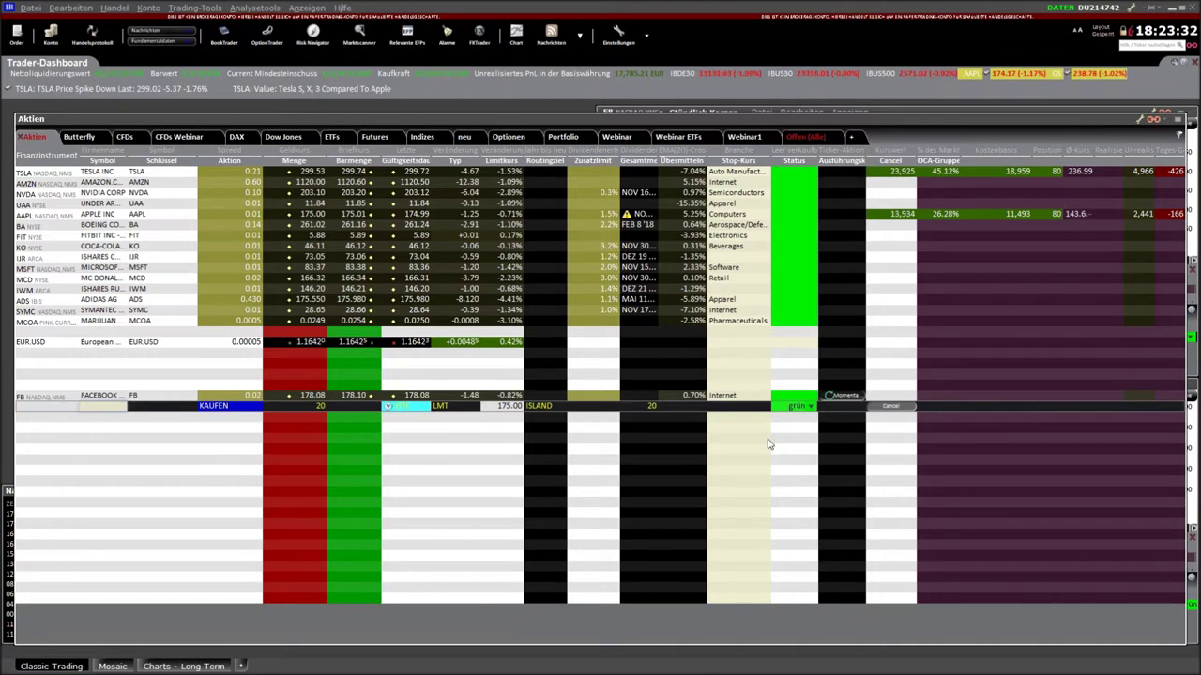
Check the transmitted order's status, open the hourly Facebook chart, and enlarge and shift it to examine the limit order line.
mouse_move(798, 413)
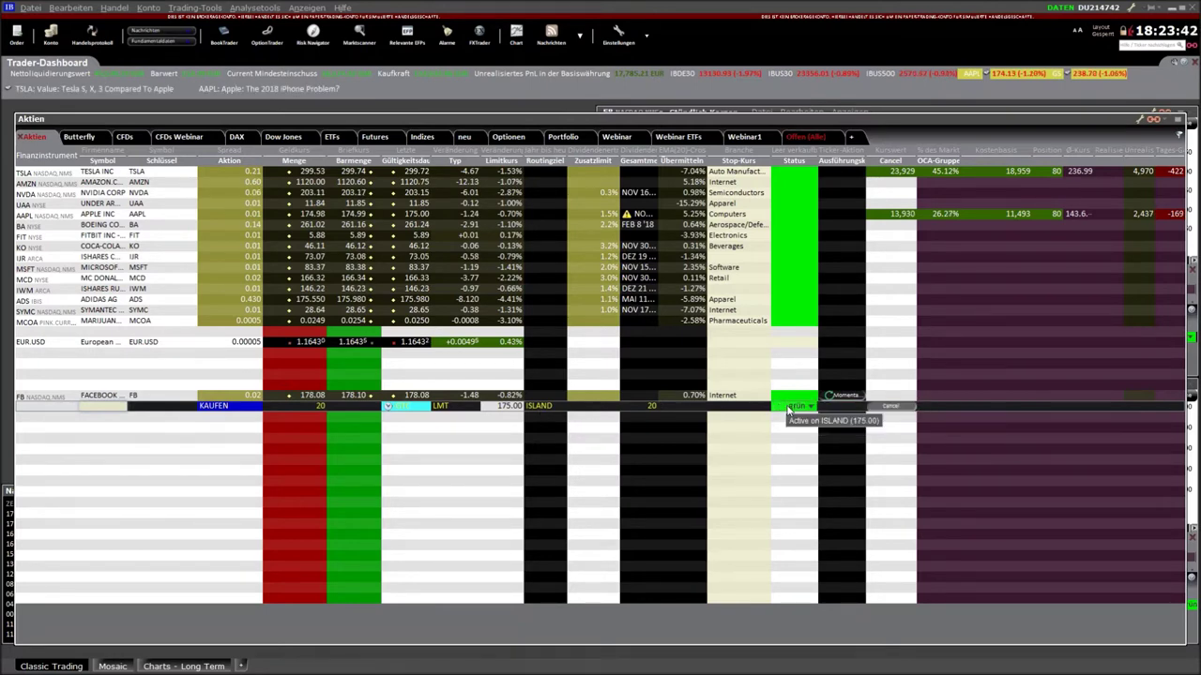
right_click(28, 397)
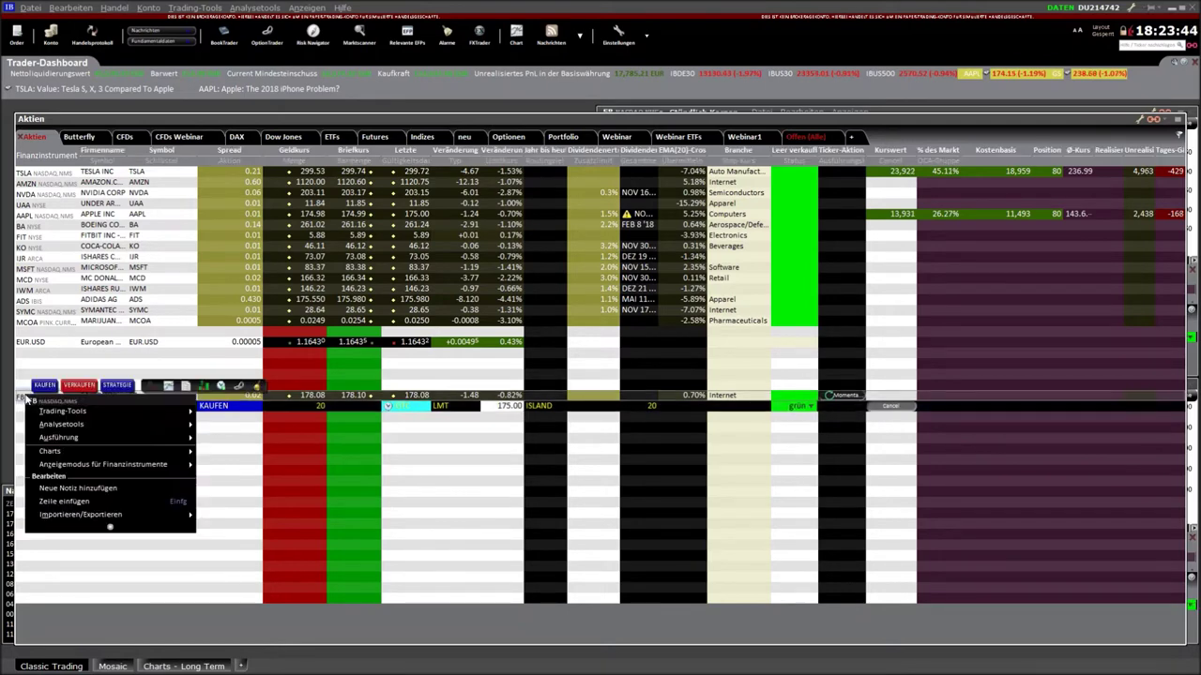
key(Escape)
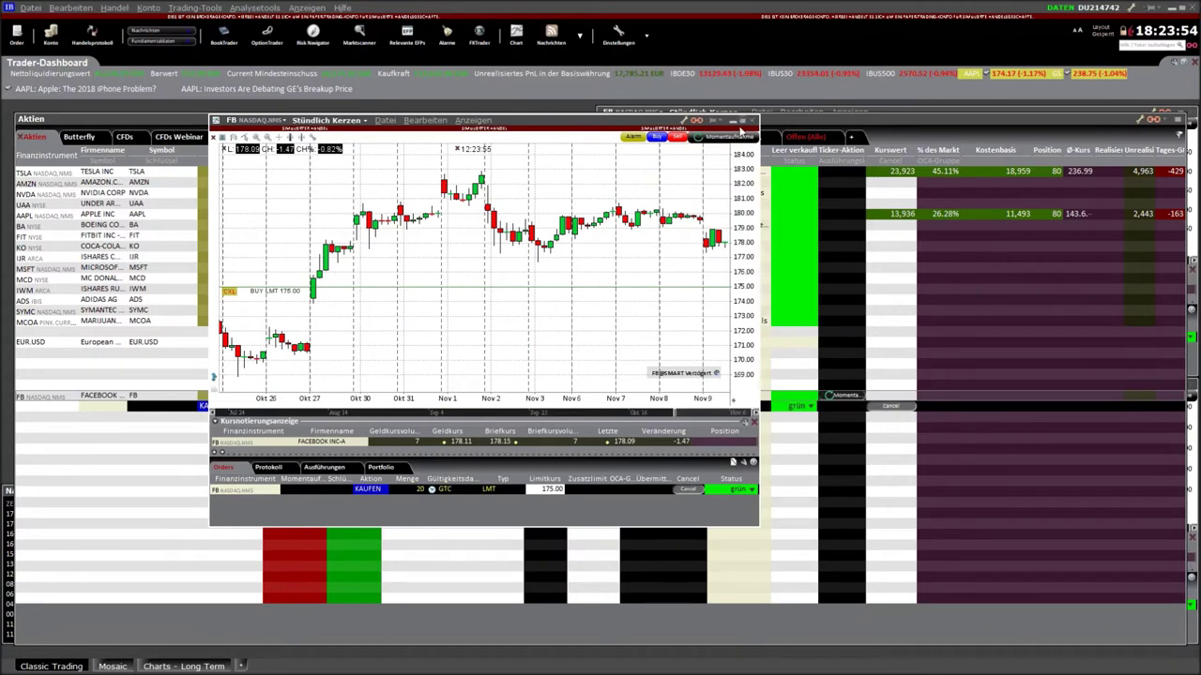
drag(758, 527, 926, 556)
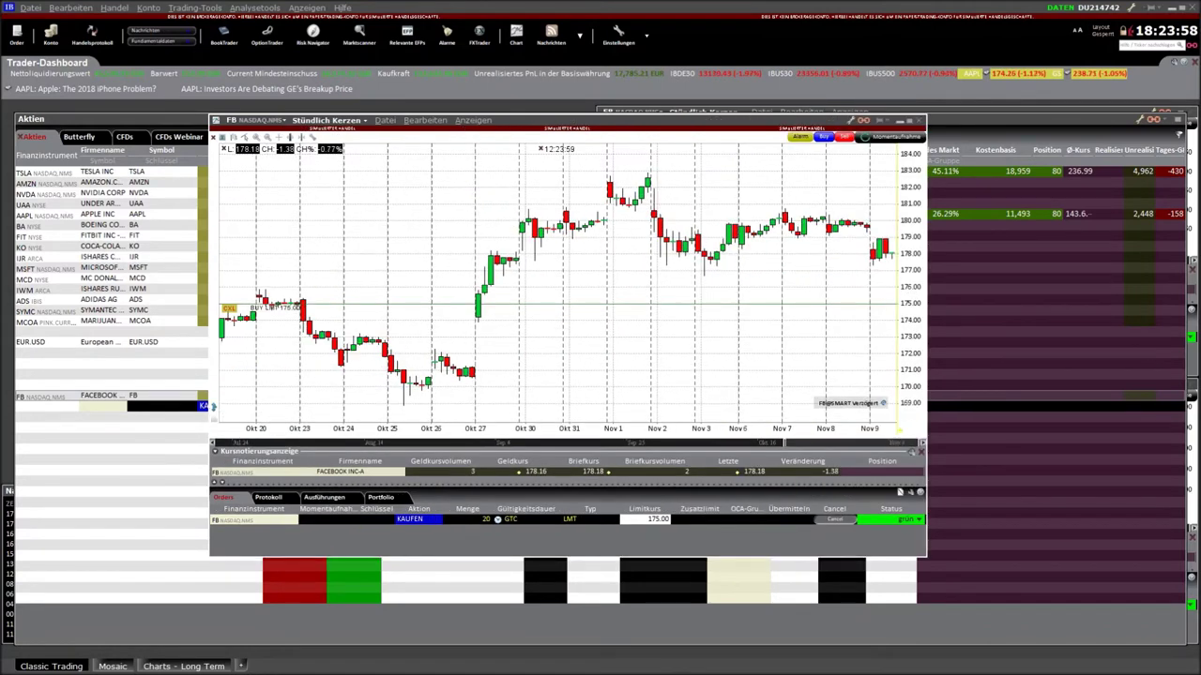
scroll(818, 434, down, 2)
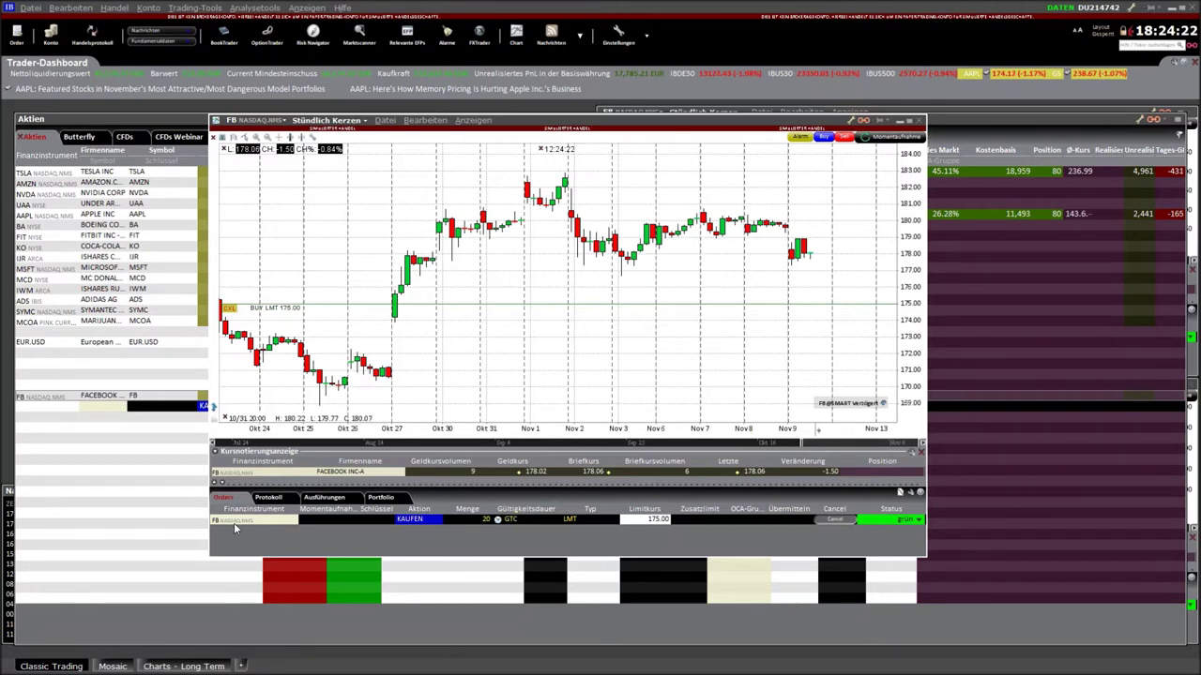
Raise the Facebook buy order's limit to 177.06 by moving its order line up on the chart.
click(656, 522)
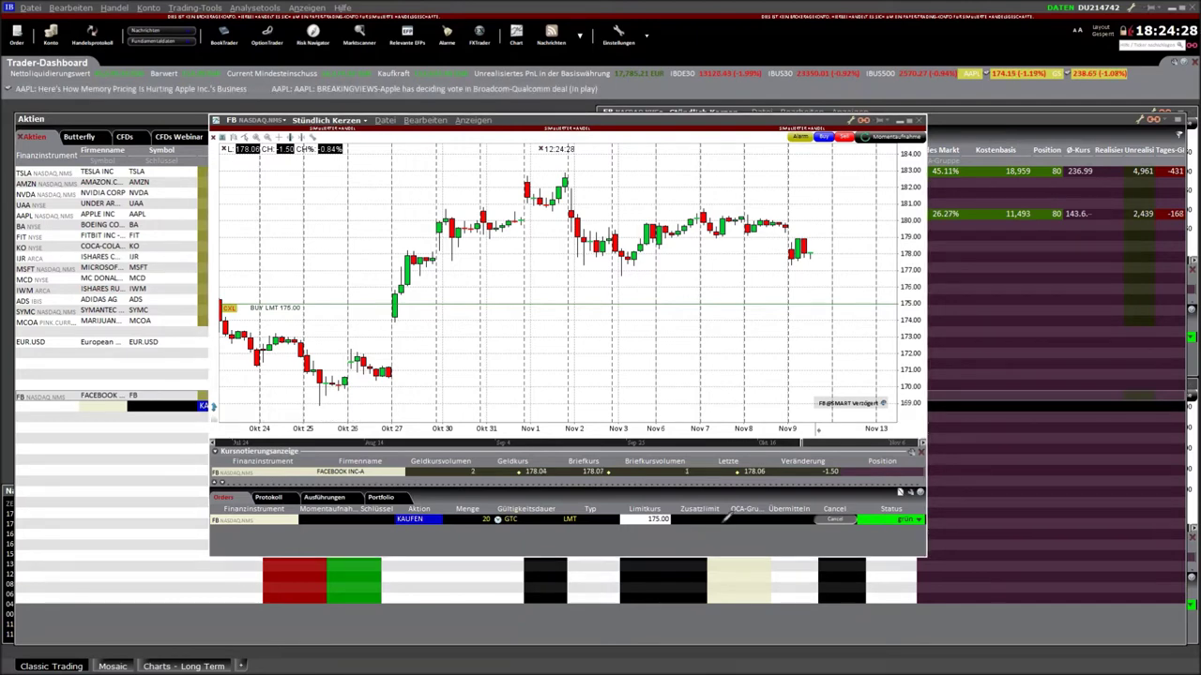
mouse_move(611, 521)
mouse_down()
mouse_move(690, 511)
mouse_move(606, 523)
mouse_move(629, 529)
mouse_up()
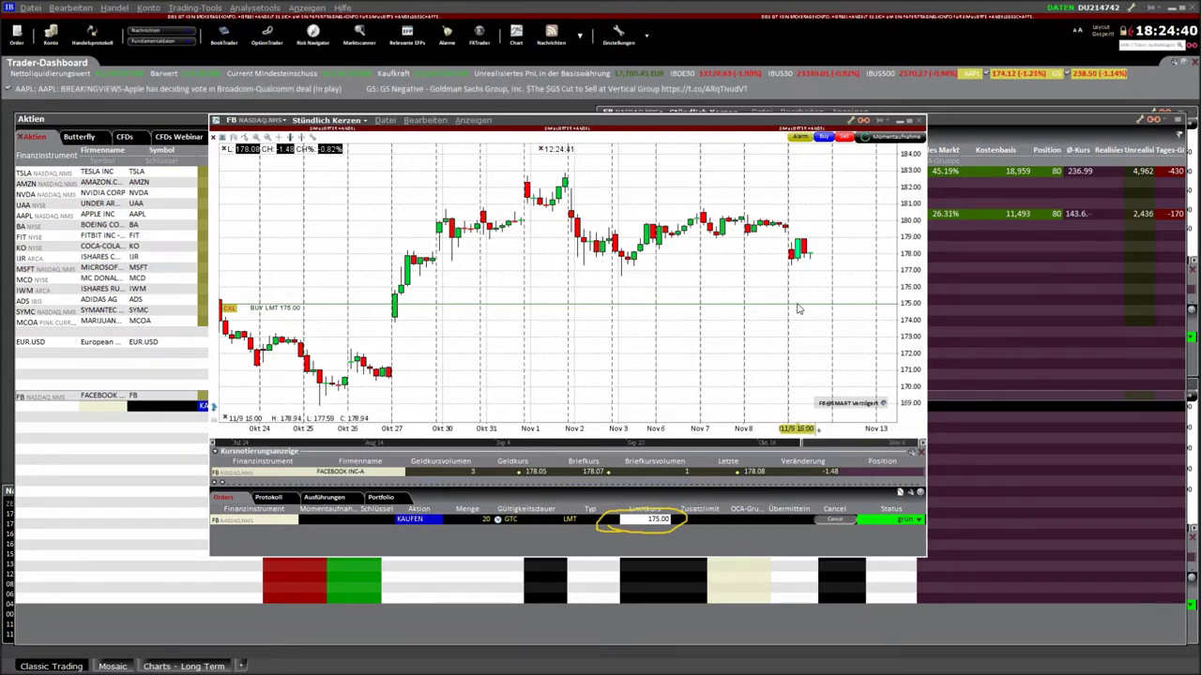
scroll(806, 316, up, 2)
scroll(809, 317, up, 2)
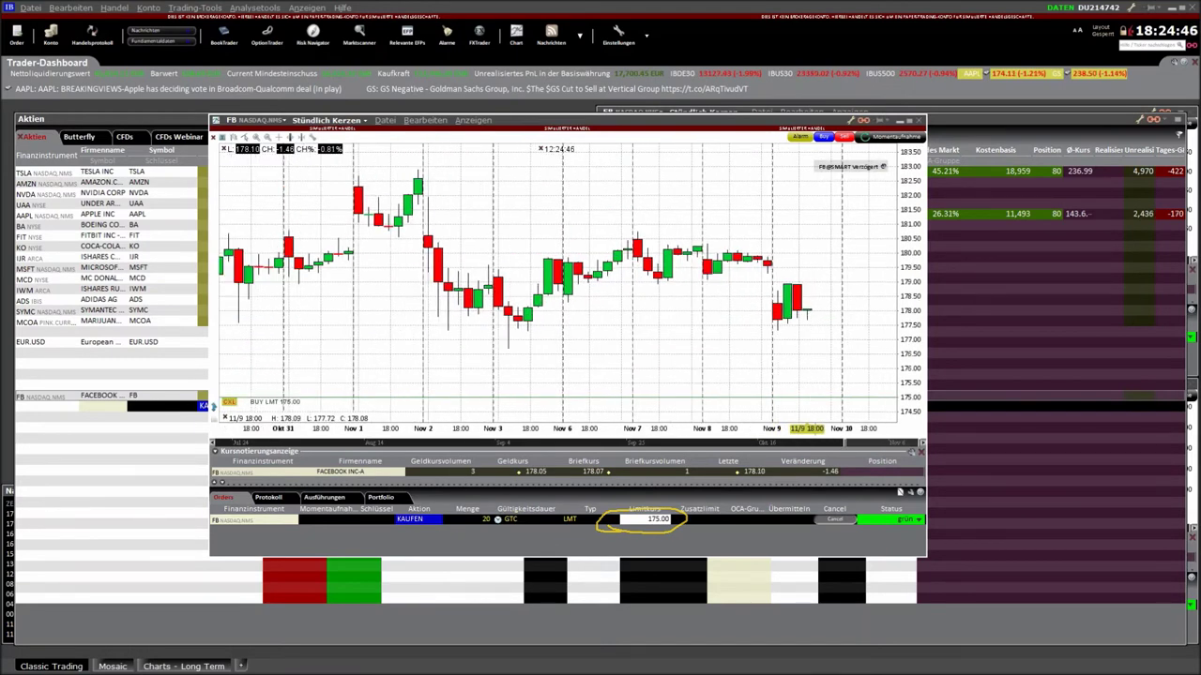
drag(812, 404, 812, 396)
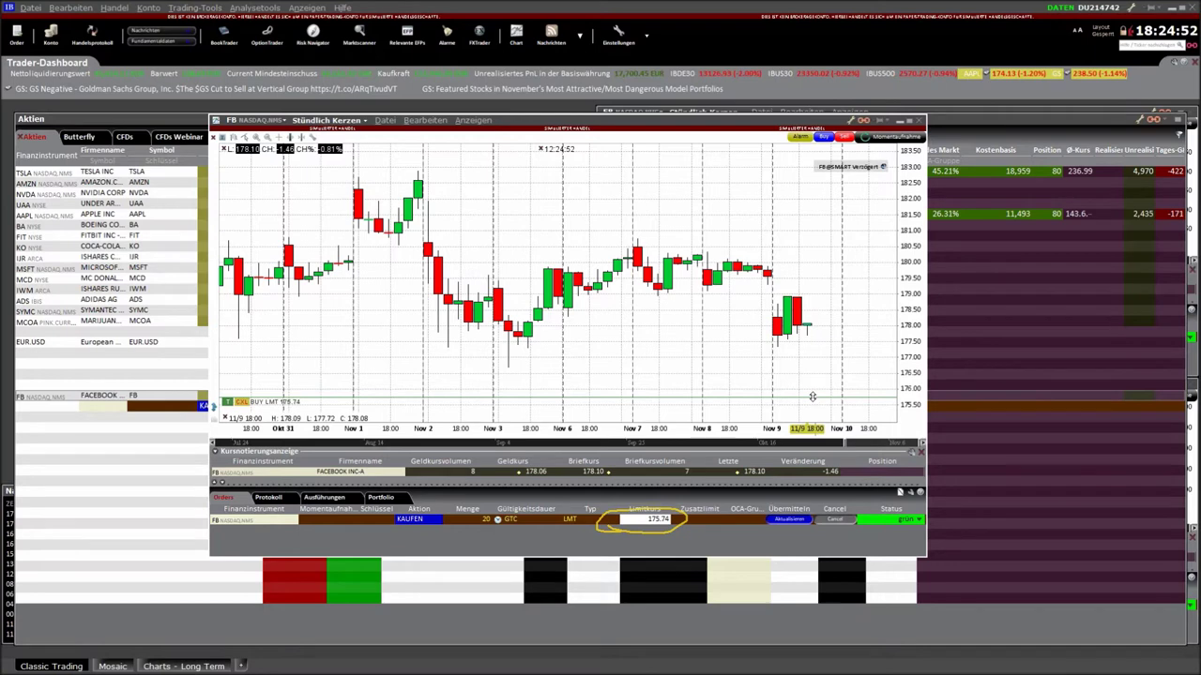
drag(813, 397, 813, 388)
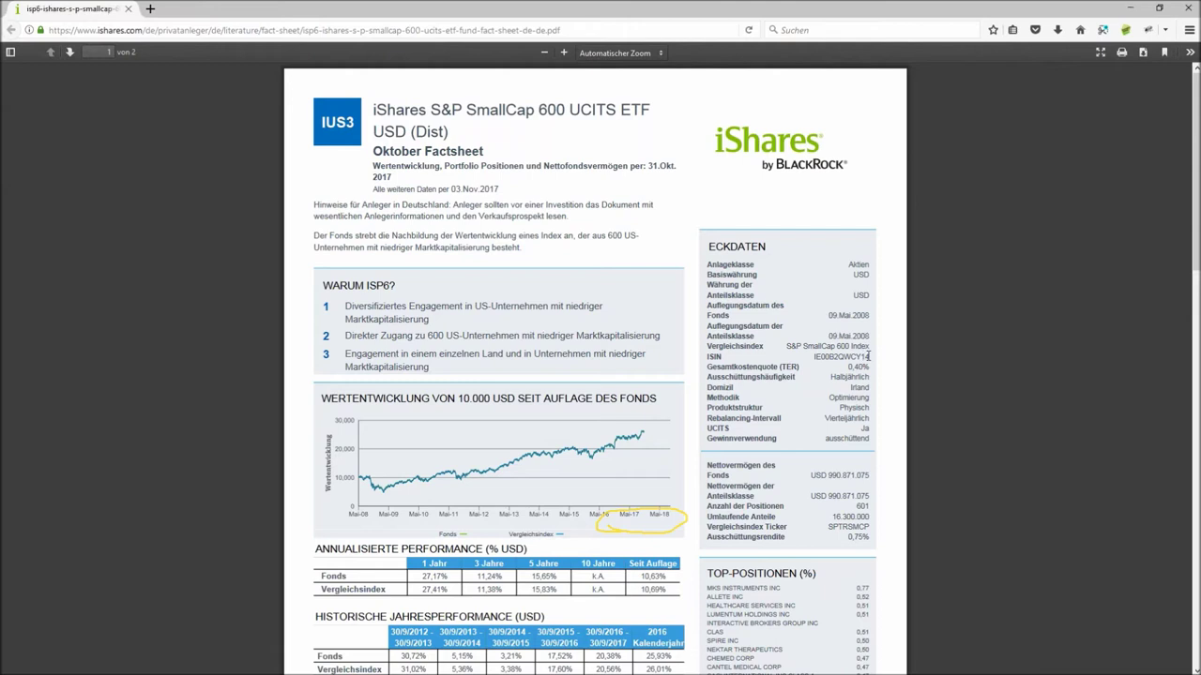
Copy the ISIN IE00B2QWCY14 from the iShares fact sheet and look it up in an empty Aktien watchlist row in Trader Workstation.
drag(870, 356, 815, 356)
key(ctrl+c)
key(super+d)
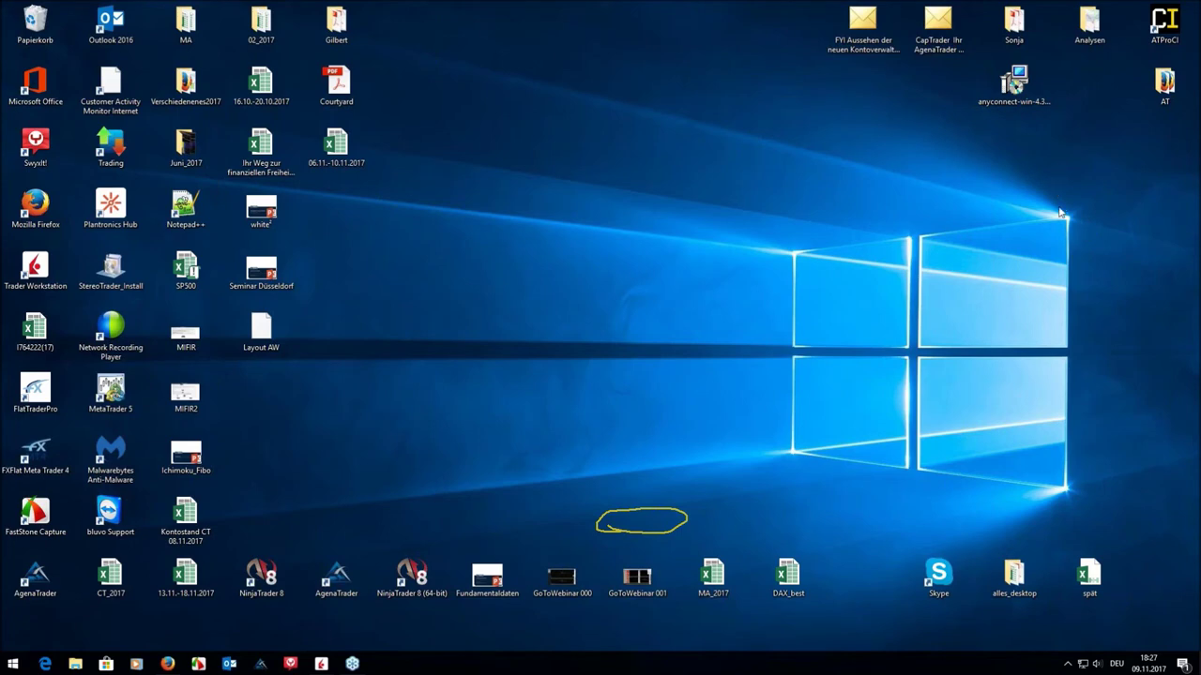
key(super+d)
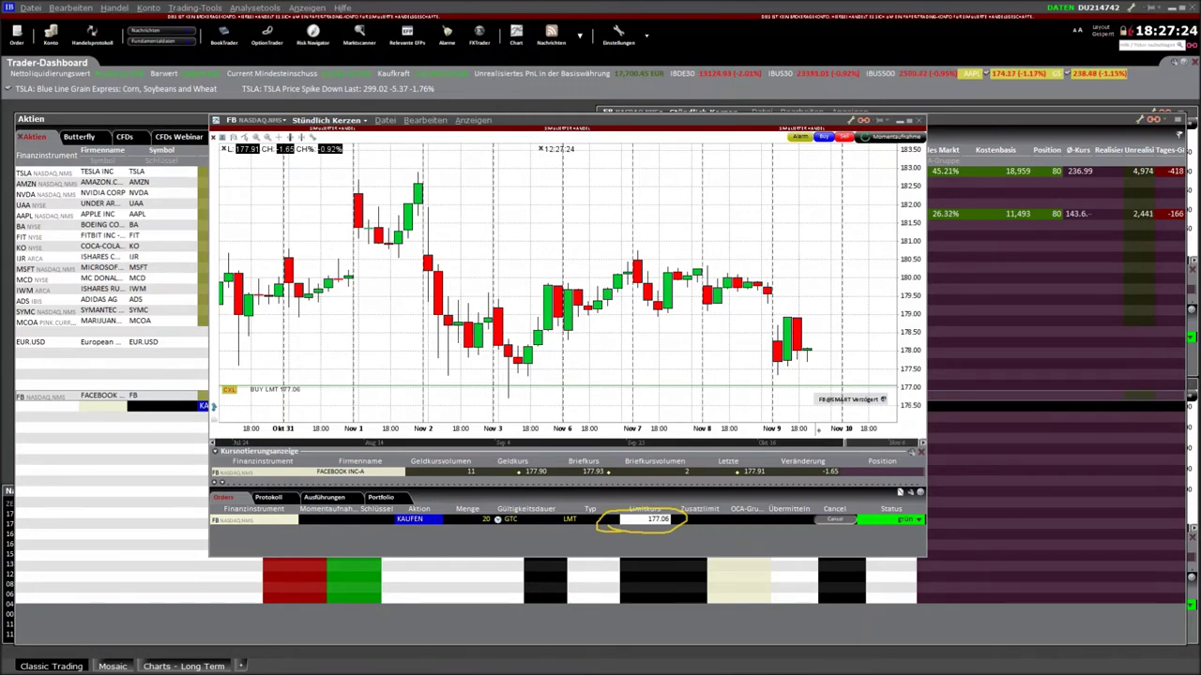
click(50, 362)
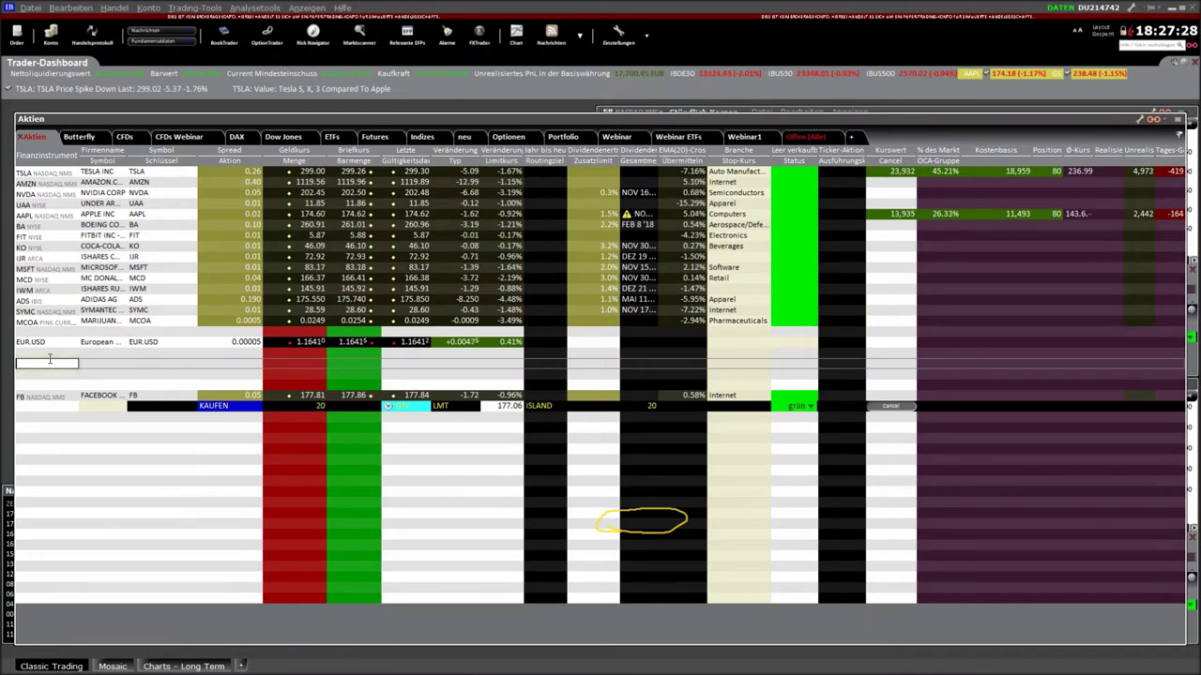
key(ctrl+v)
key(Return)
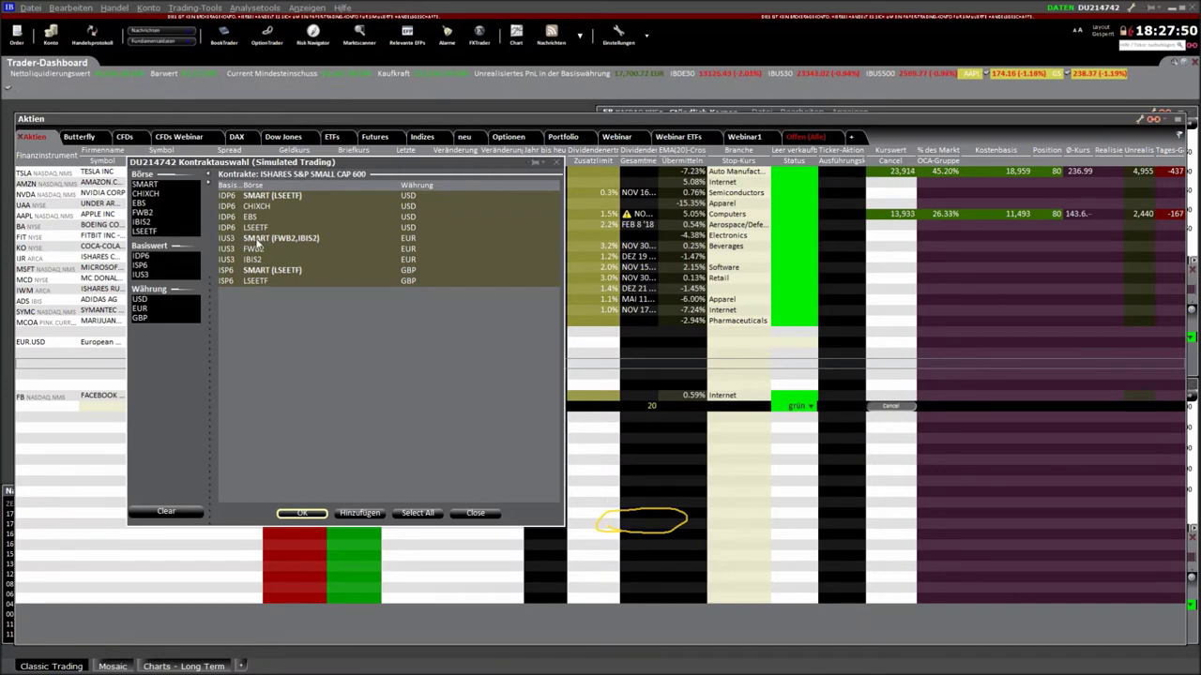
Add the IUS3 contract with SMART (FWB2,IBIS2) routing in EUR to the Aktien watchlist and close the contract selection.
click(255, 242)
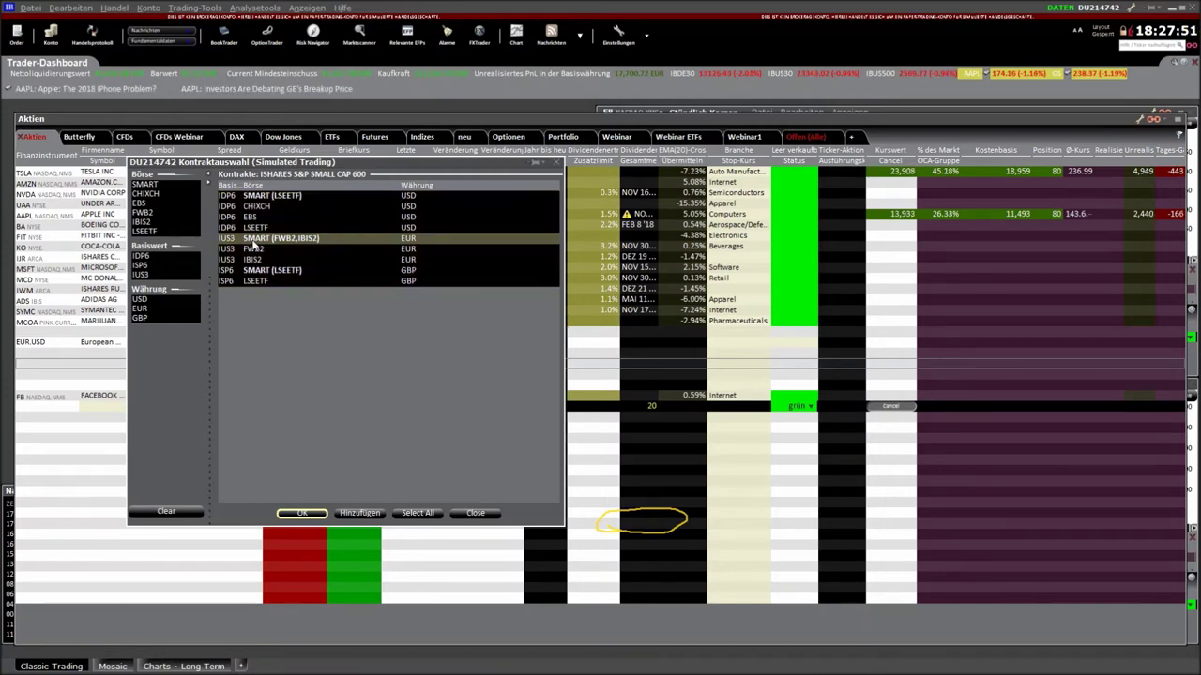
click(268, 207)
click(270, 241)
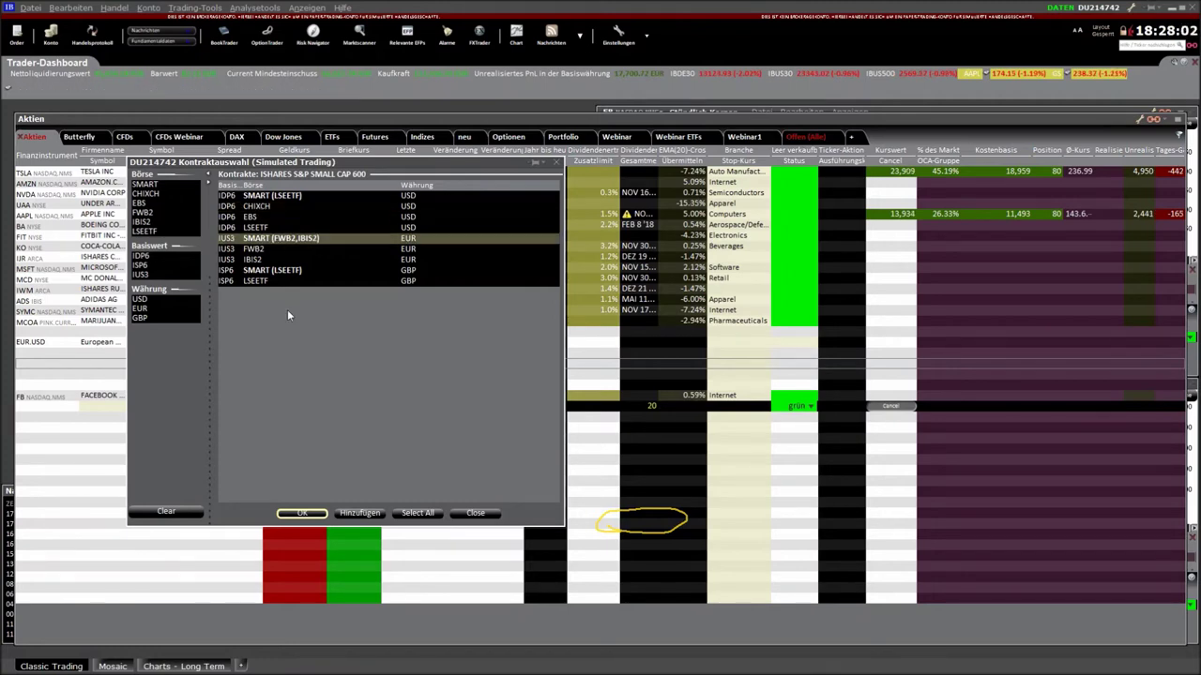
click(362, 513)
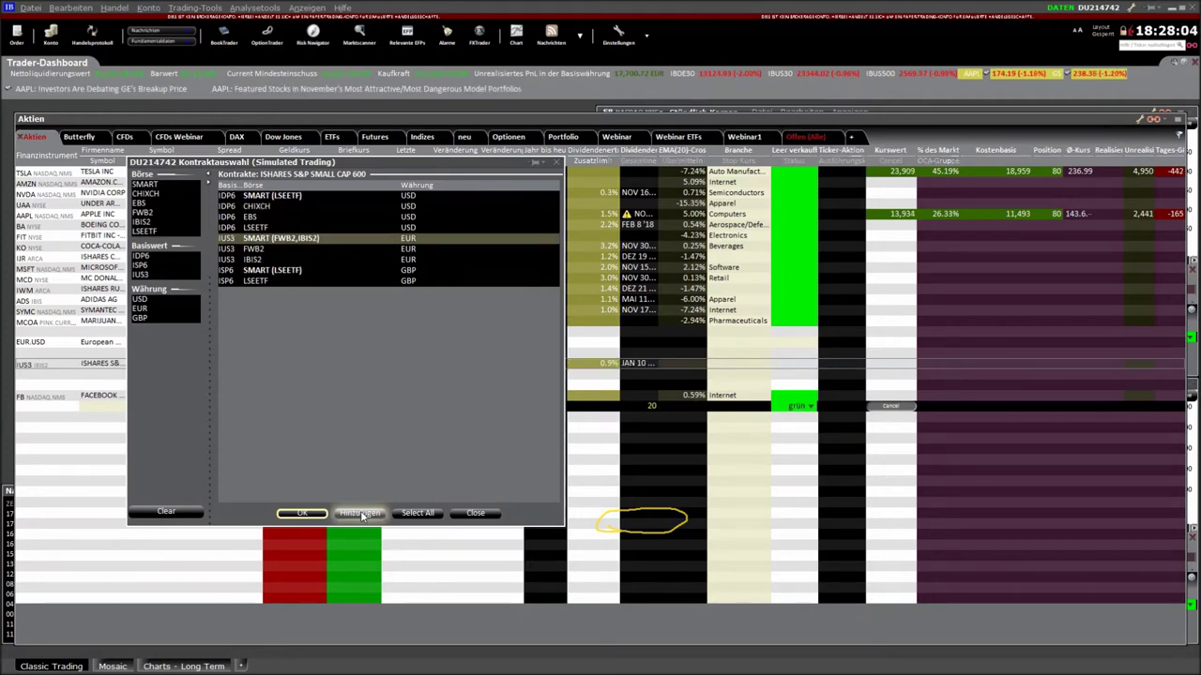
click(305, 514)
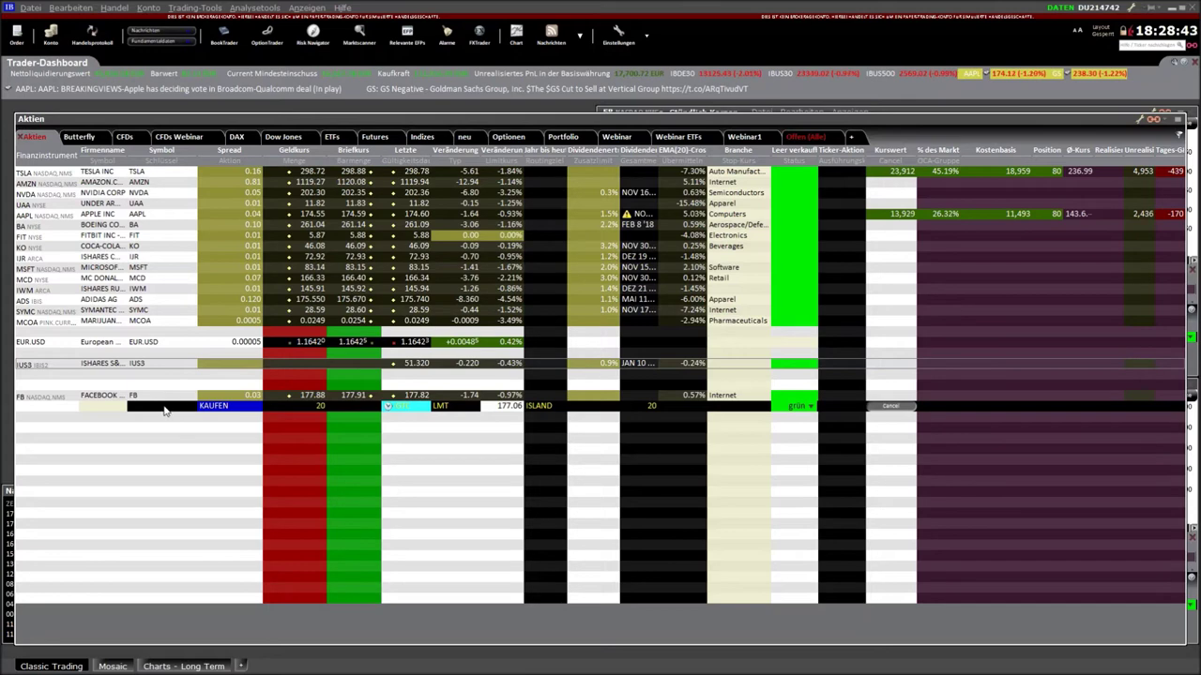
Attach bracket orders to the Facebook limit buy order.
right_click(73, 410)
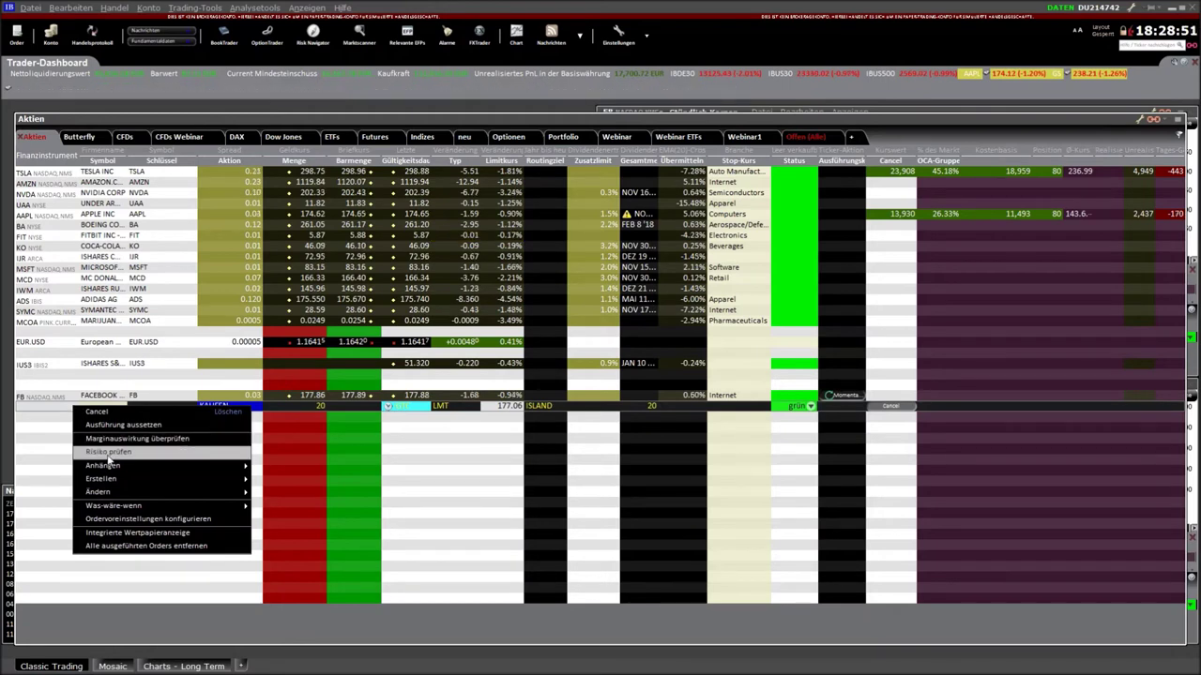
mouse_move(114, 467)
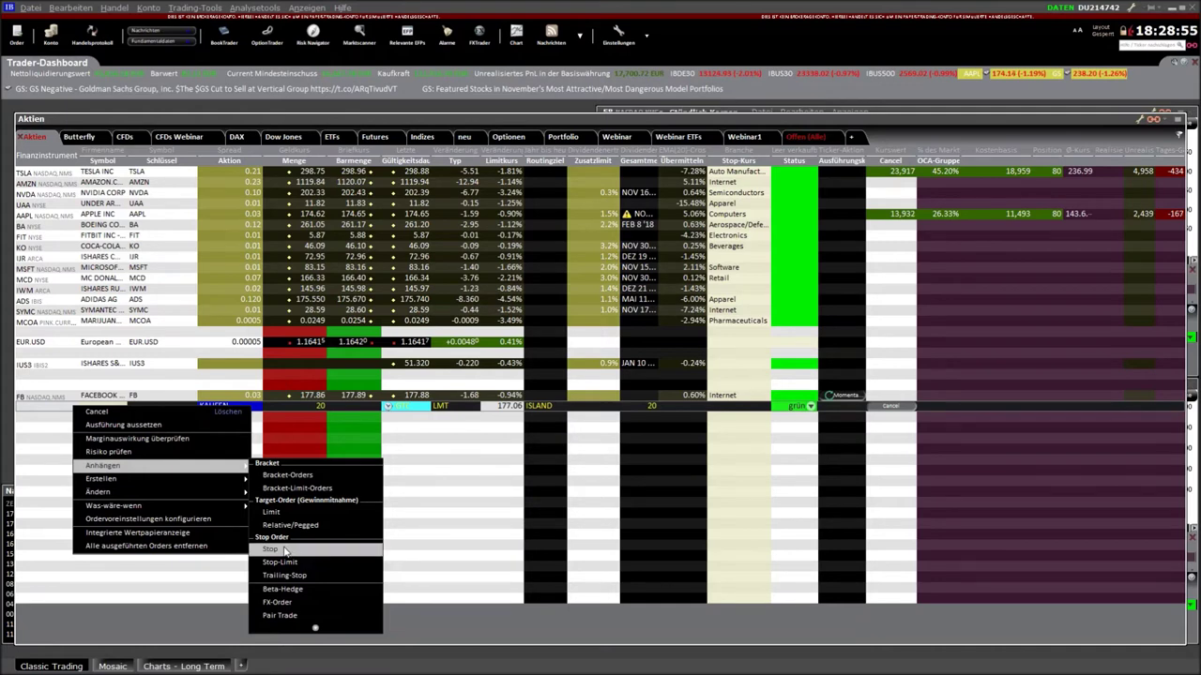
click(54, 411)
right_click(55, 411)
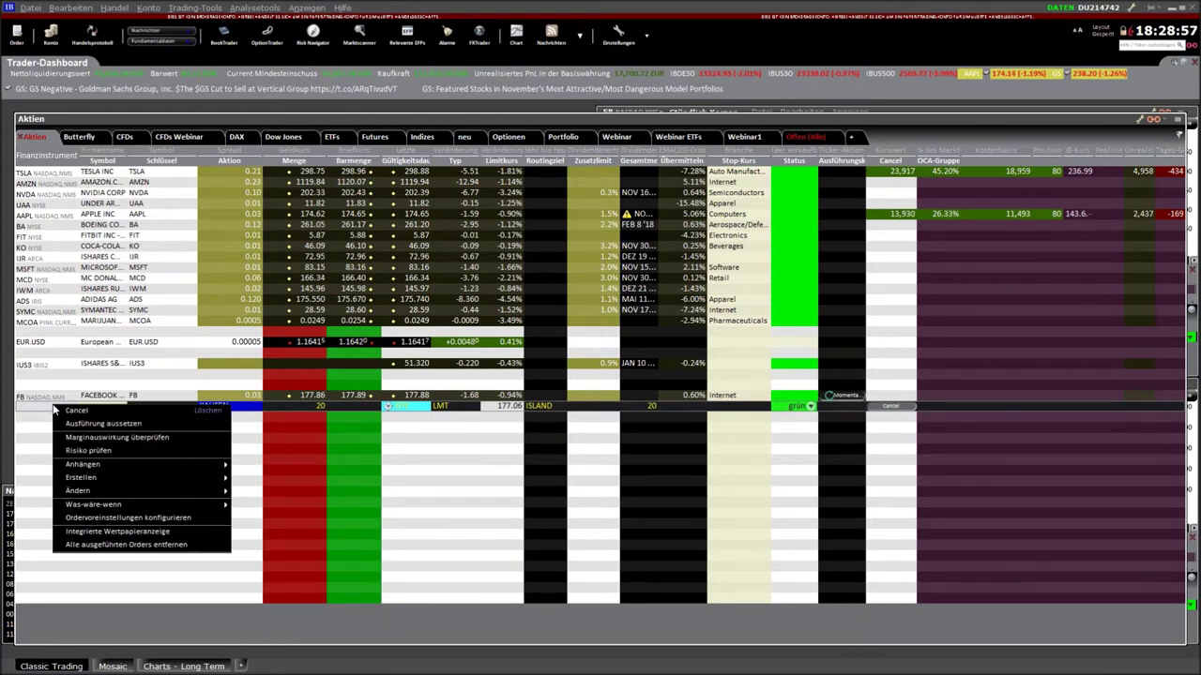
mouse_move(123, 467)
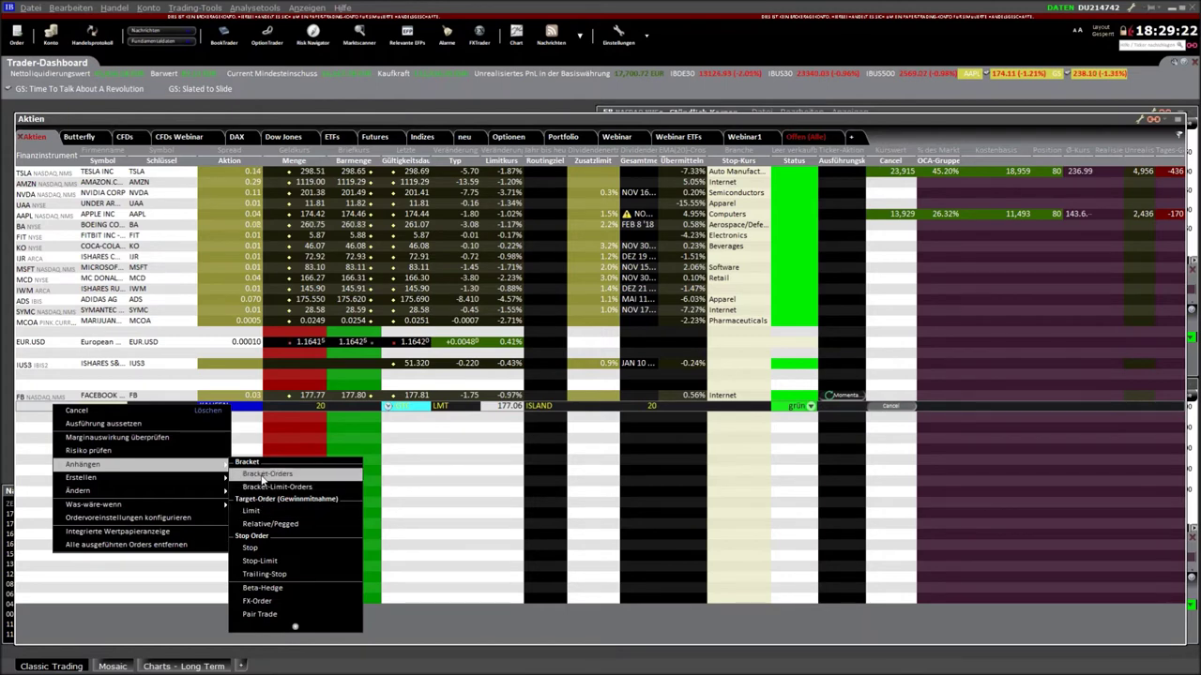
click(266, 474)
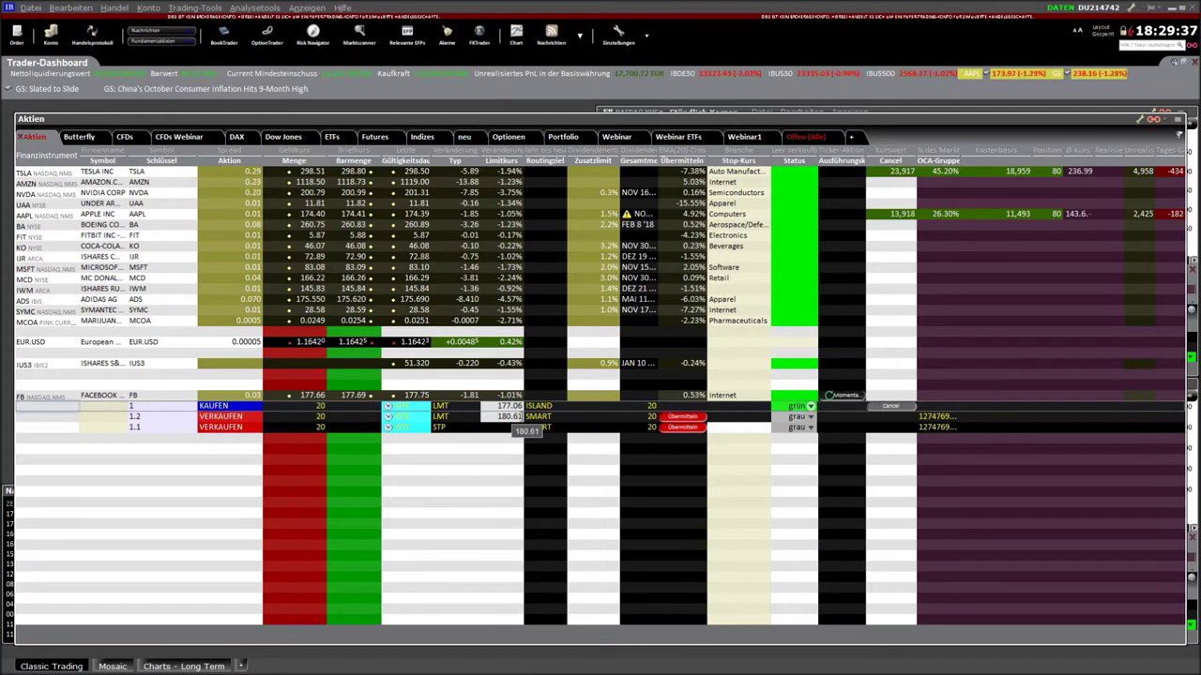
Set the stop price of the attached Facebook stop sell order to 170.00.
double_click(517, 416)
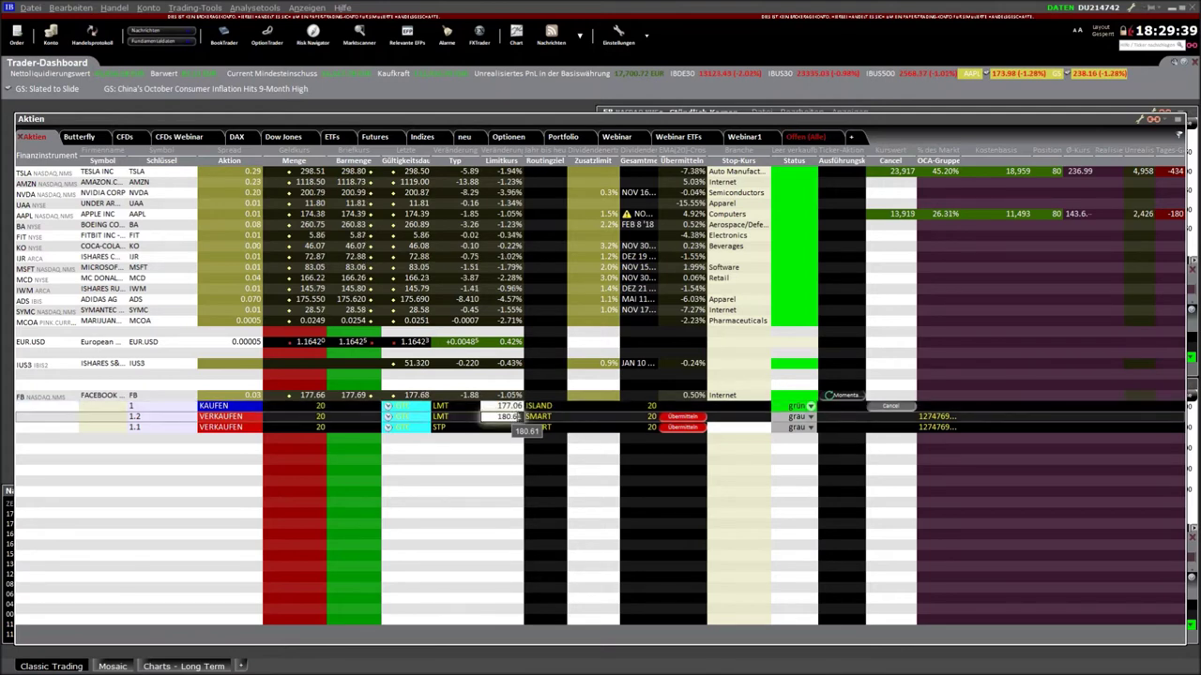
click(592, 427)
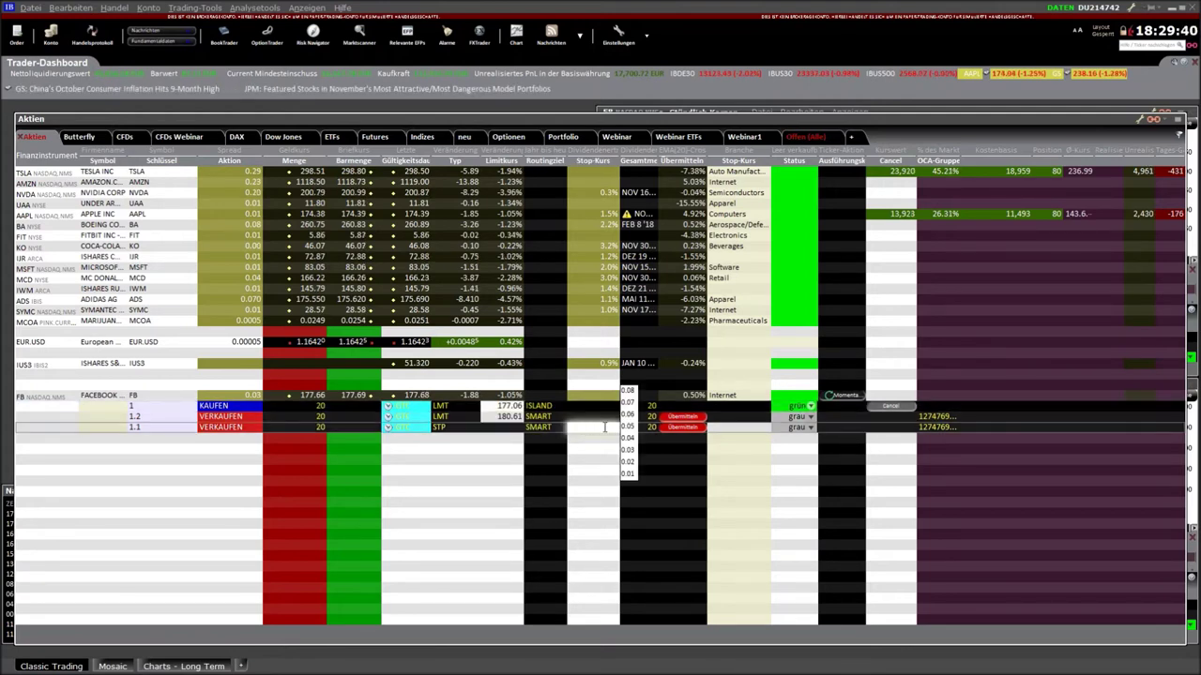
click(495, 436)
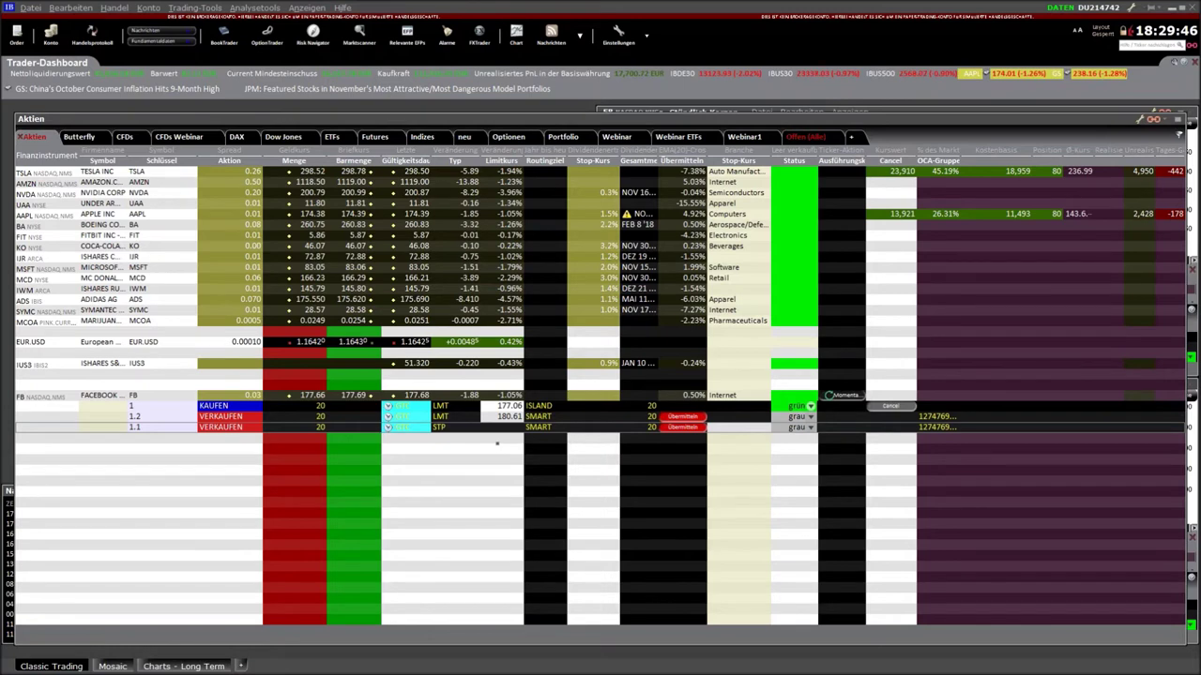
click(738, 427)
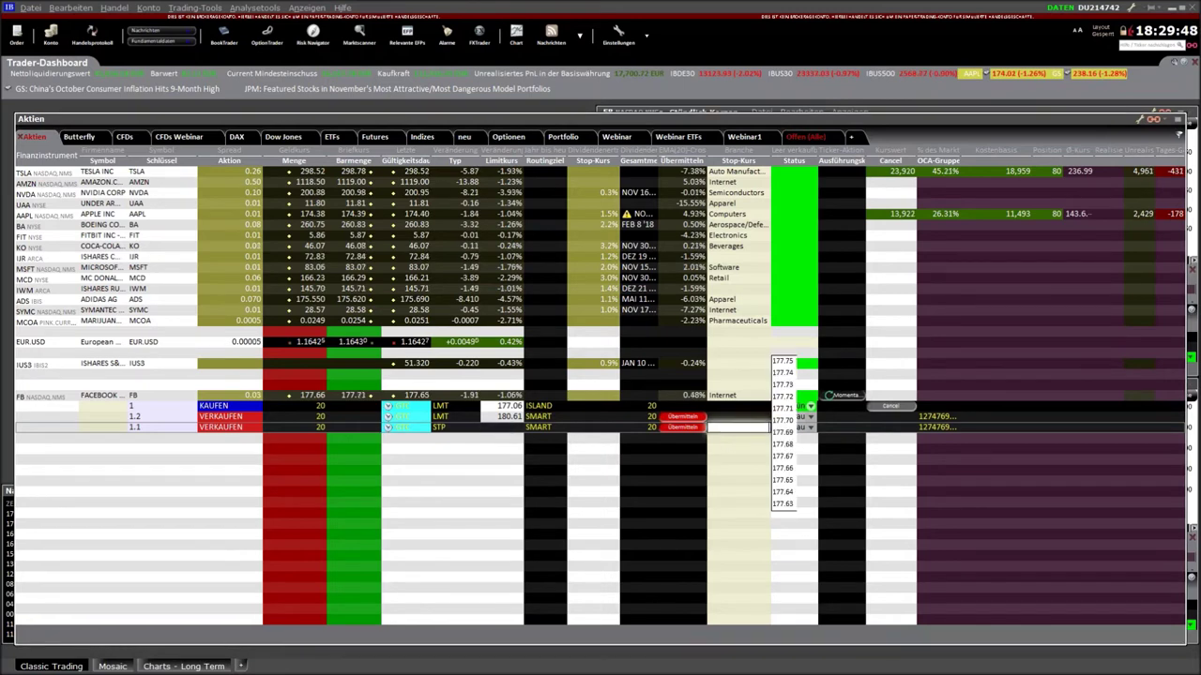
scroll(785, 469, down, 1)
scroll(784, 480, down, 3)
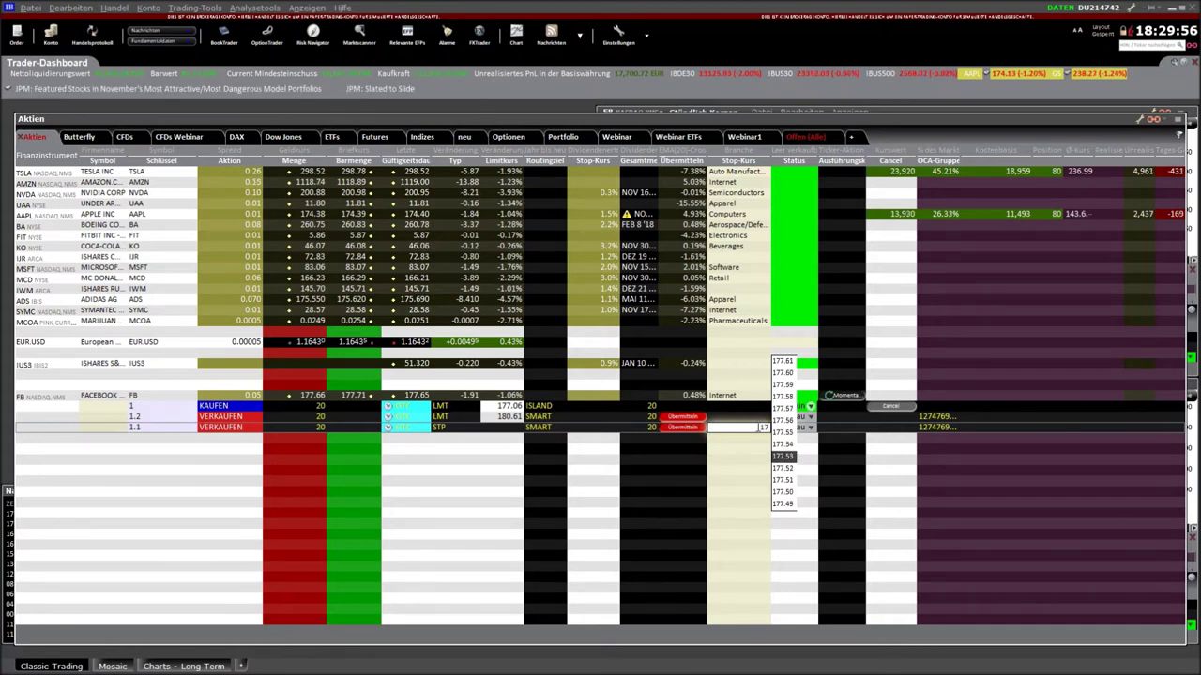
text(0)
key(Return)
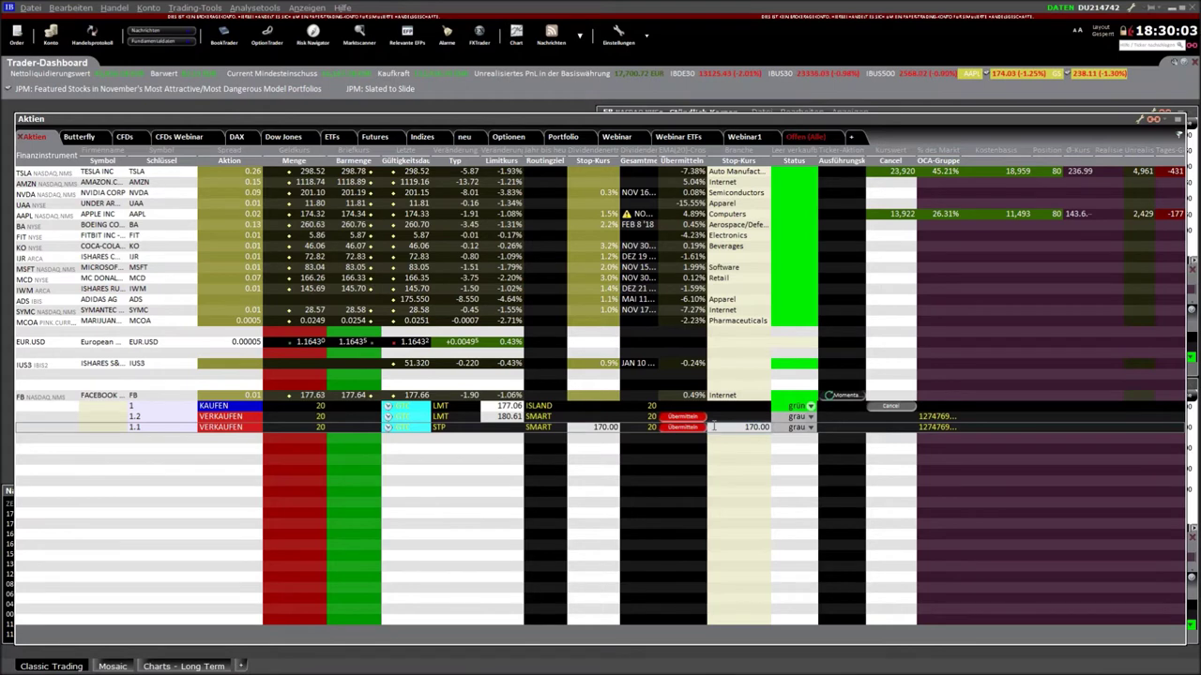
Transmit the attached Facebook limit and stop sell orders, overriding the market data warning for each.
click(682, 416)
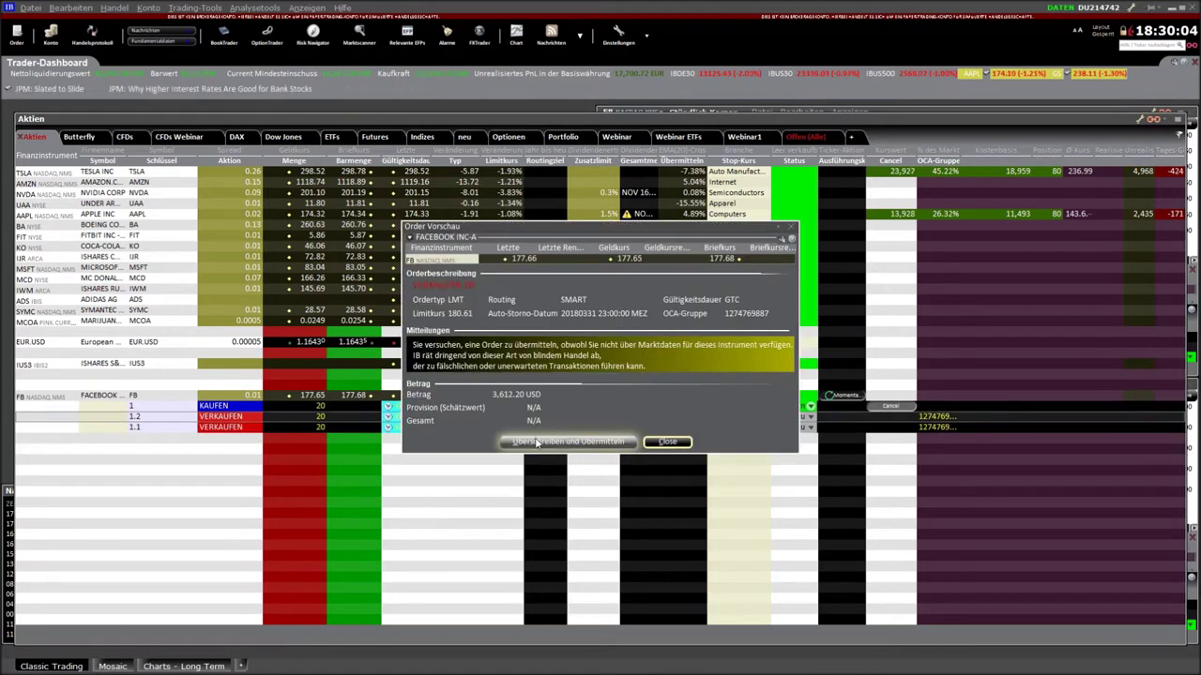
click(549, 443)
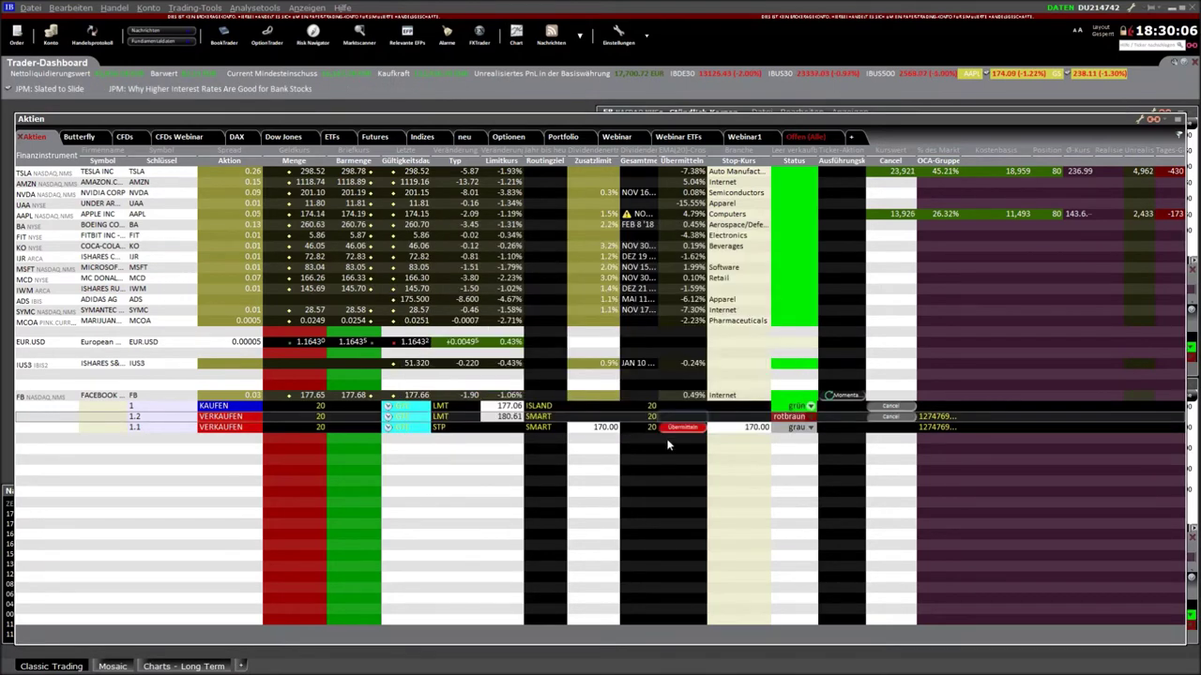
click(682, 427)
click(544, 446)
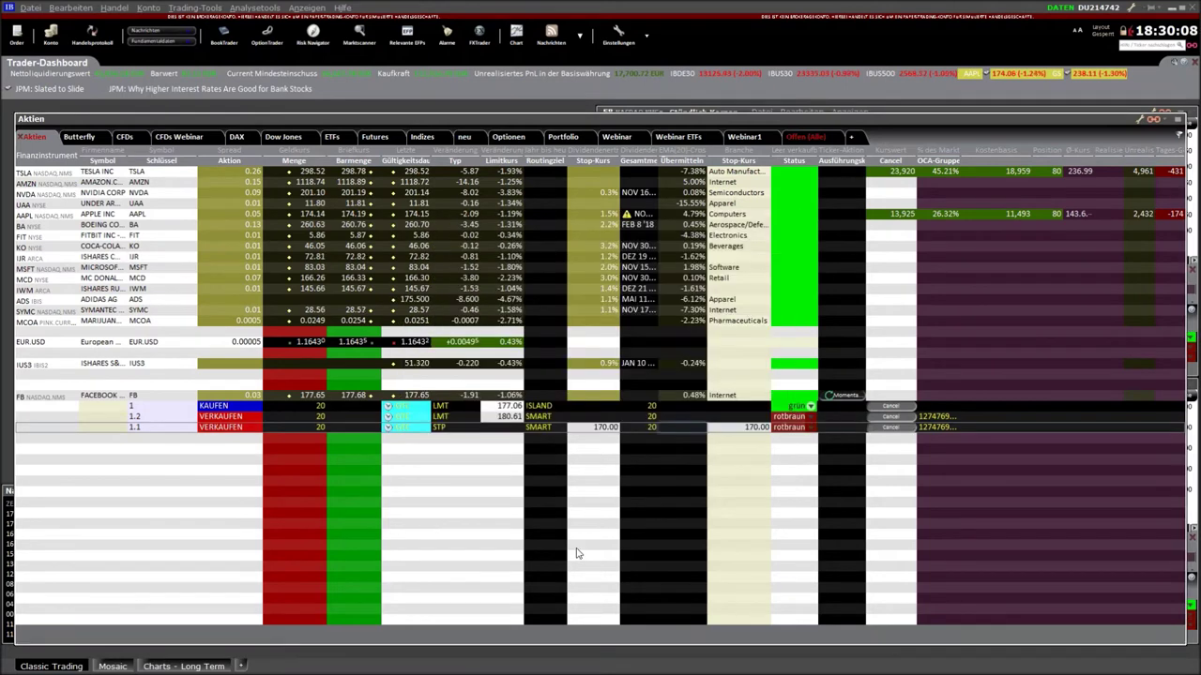
Open the Facebook chart with its order lines, switch it to 5-minute candles and maximize it.
click(51, 410)
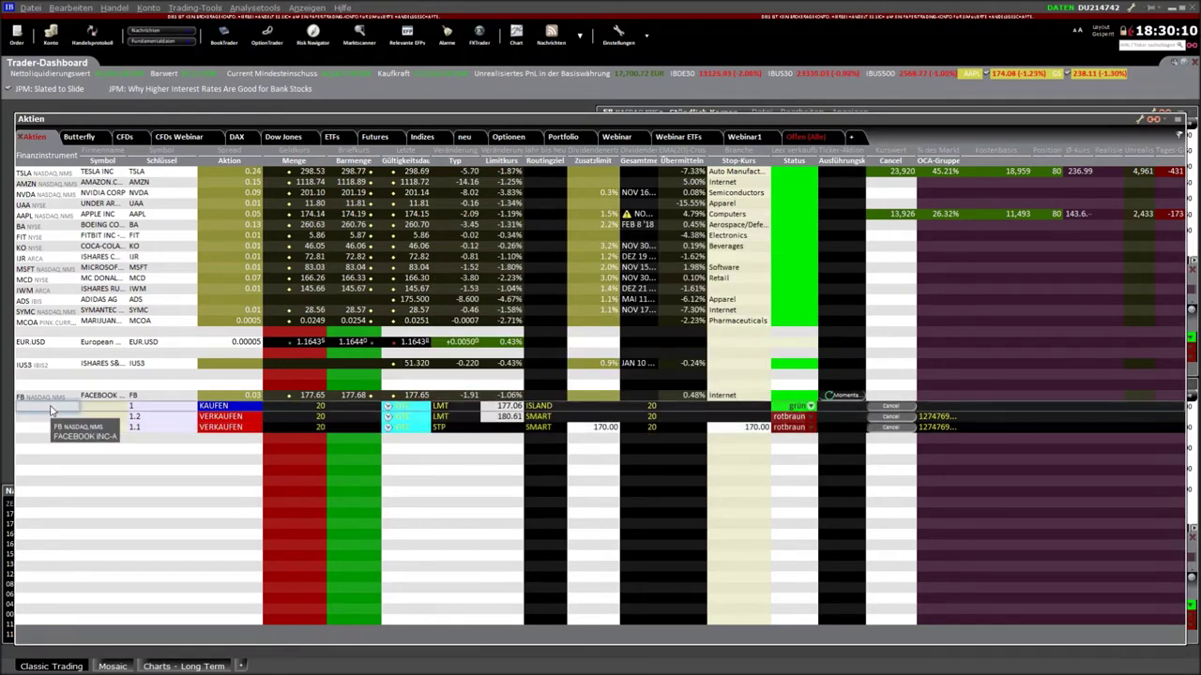
right_click(51, 410)
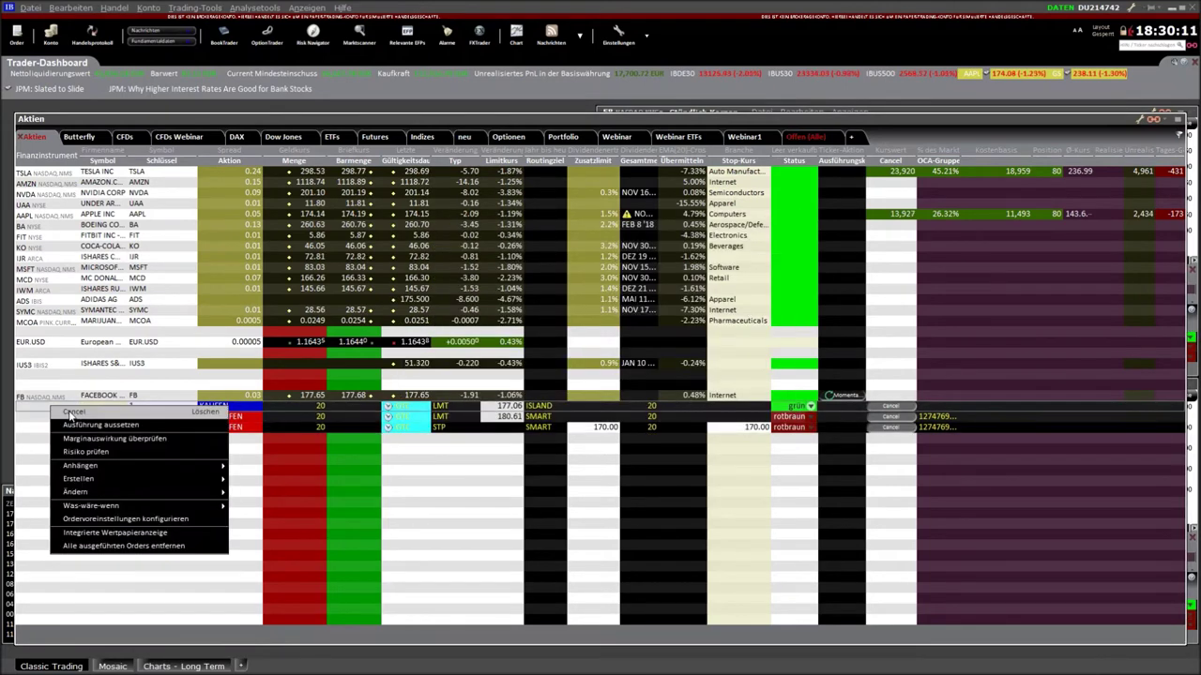
click(119, 576)
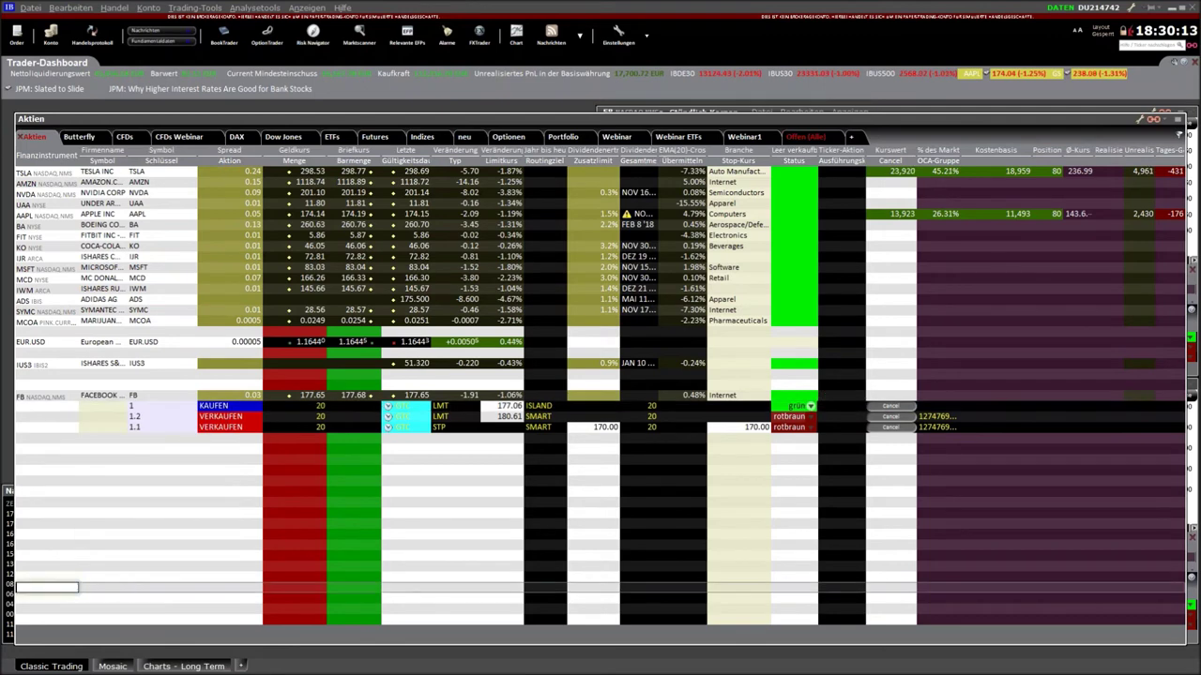
right_click(37, 402)
key(Escape)
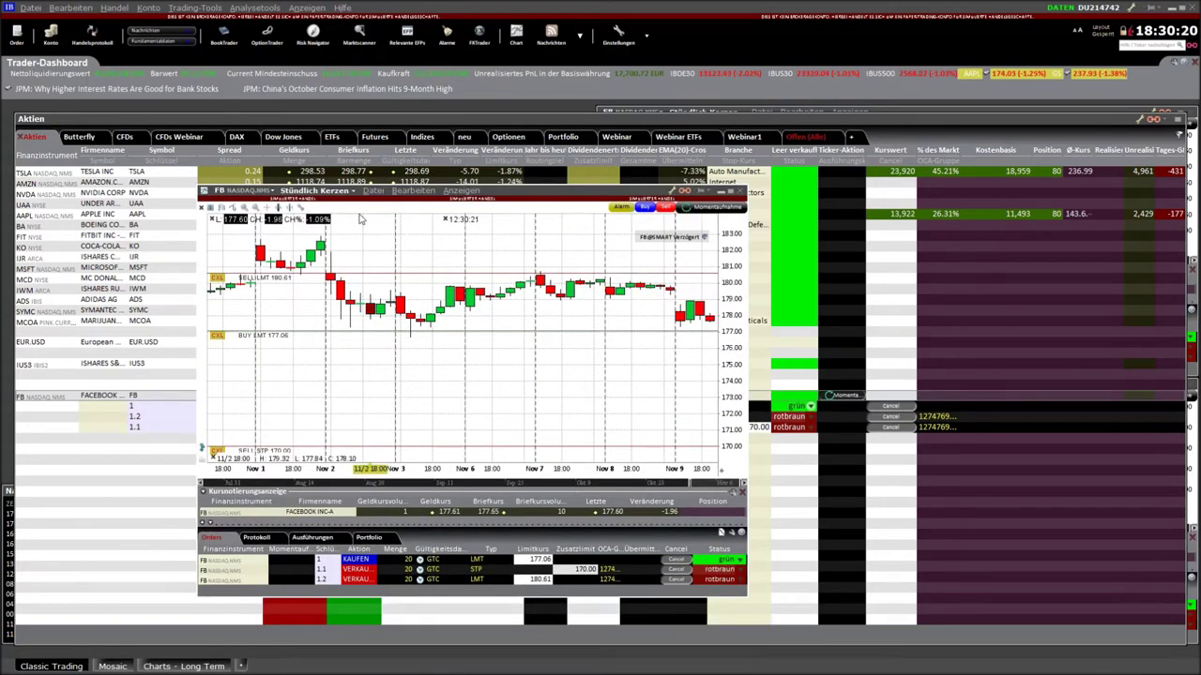
click(315, 191)
click(308, 230)
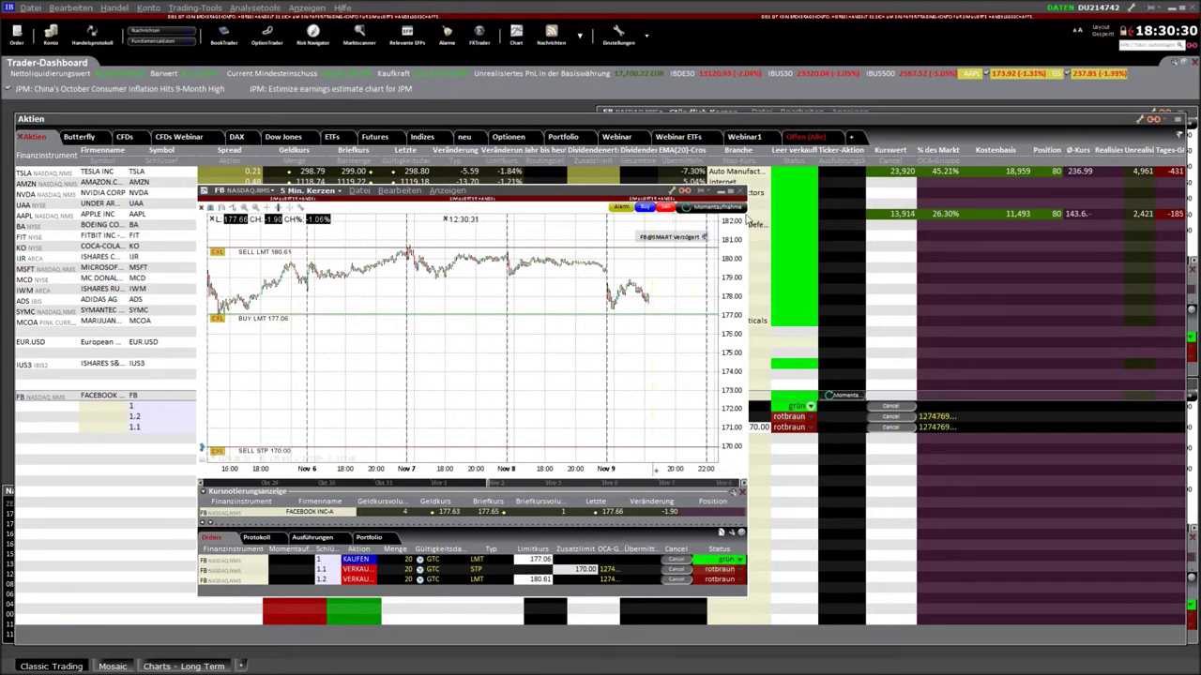
click(737, 191)
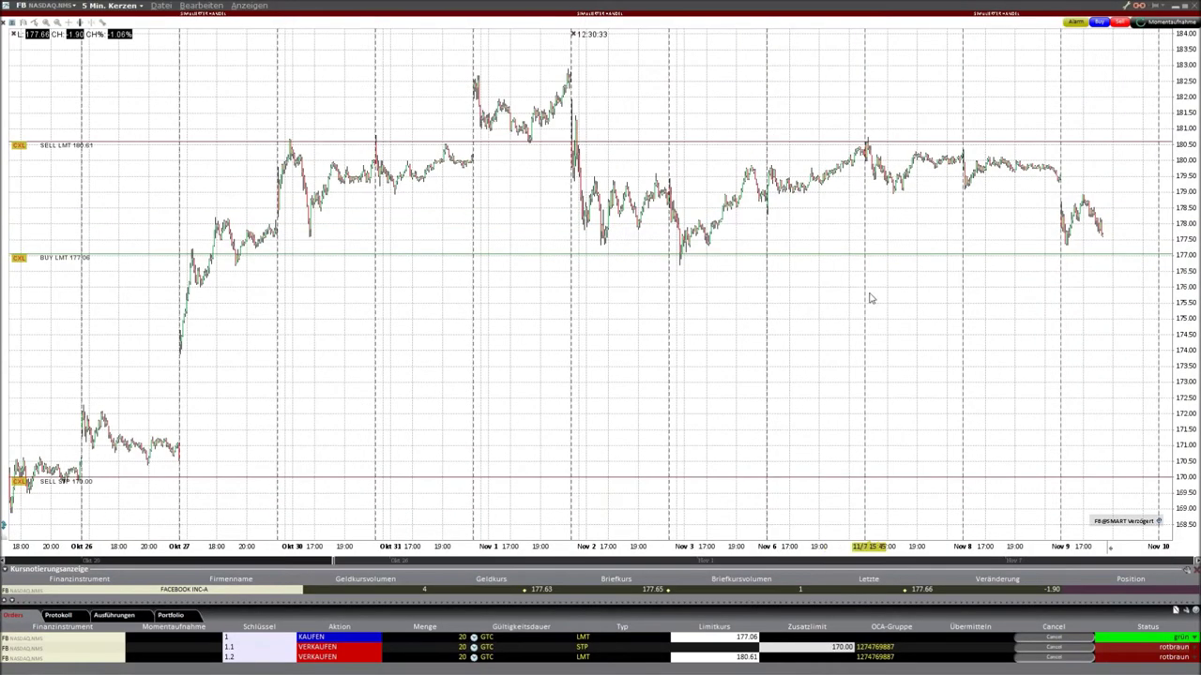
Move the stop sell order's line up to 175.93 on the Facebook chart.
scroll(868, 297, up, 5)
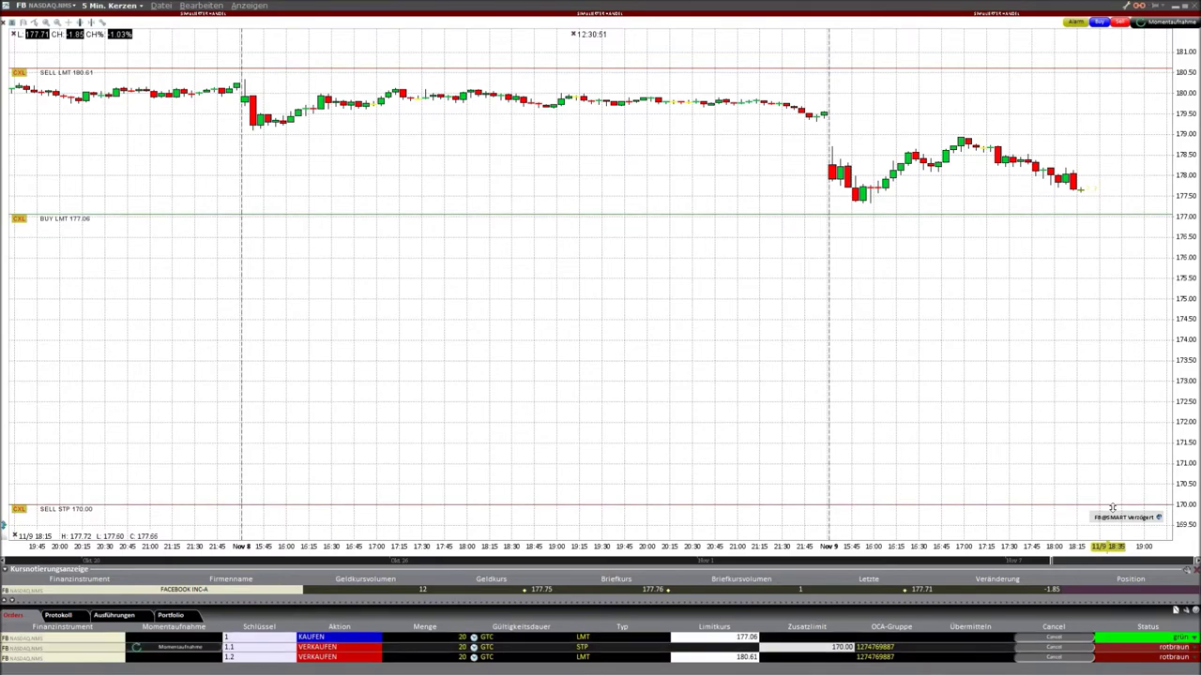
mouse_move(1113, 503)
mouse_down()
mouse_move(1112, 400)
mouse_move(1113, 498)
mouse_move(1093, 497)
mouse_up()
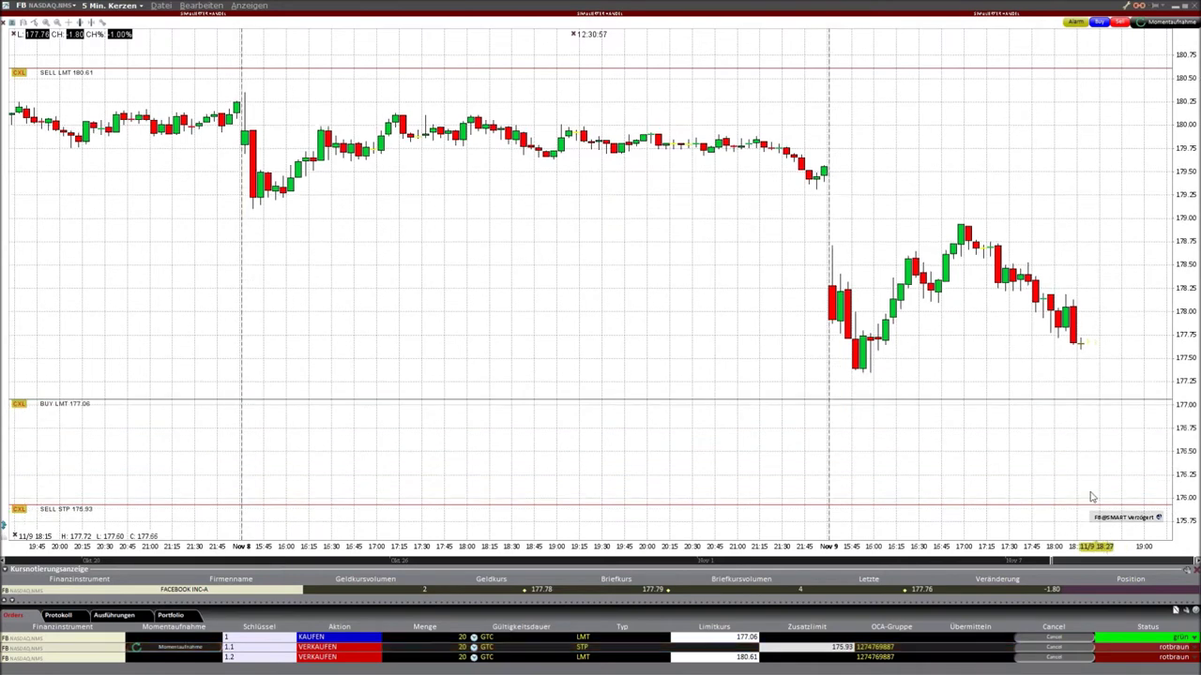
Move the sell limit order's line down to 179.97 on the Facebook chart and return to the watchlist.
drag(1125, 72, 1129, 98)
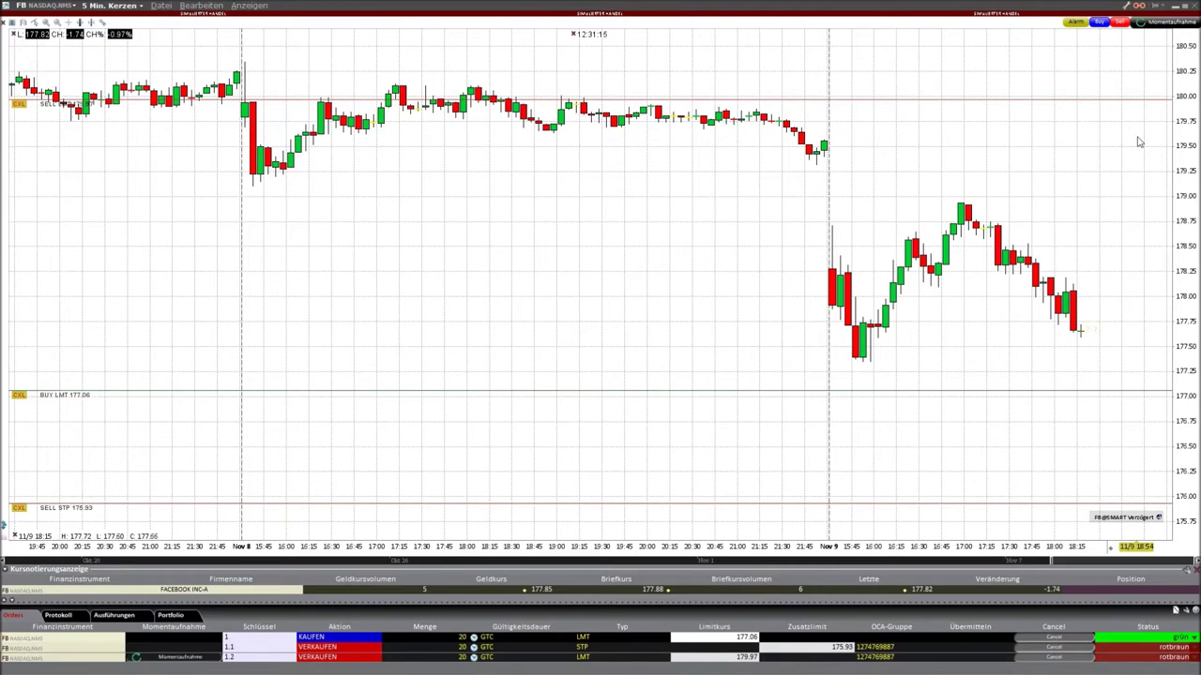
click(1176, 9)
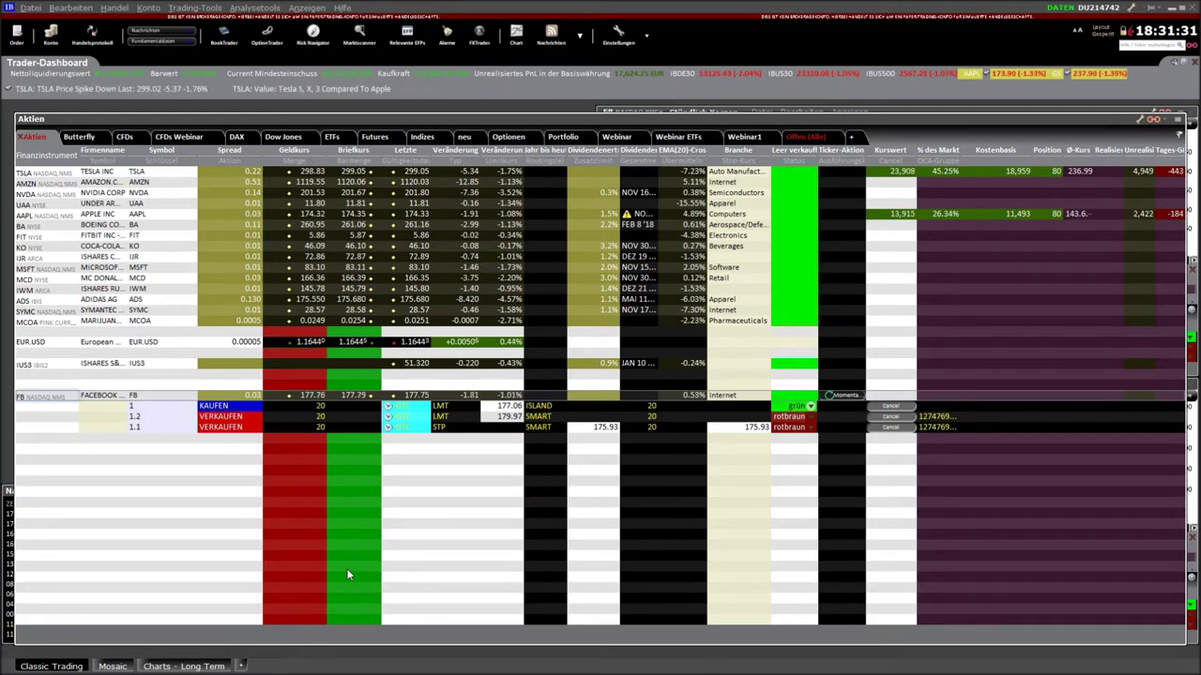
Open Boeing's chart from the watchlist, maximize it and switch it to daily candles with free space after the latest candle.
click(54, 228)
right_click(54, 229)
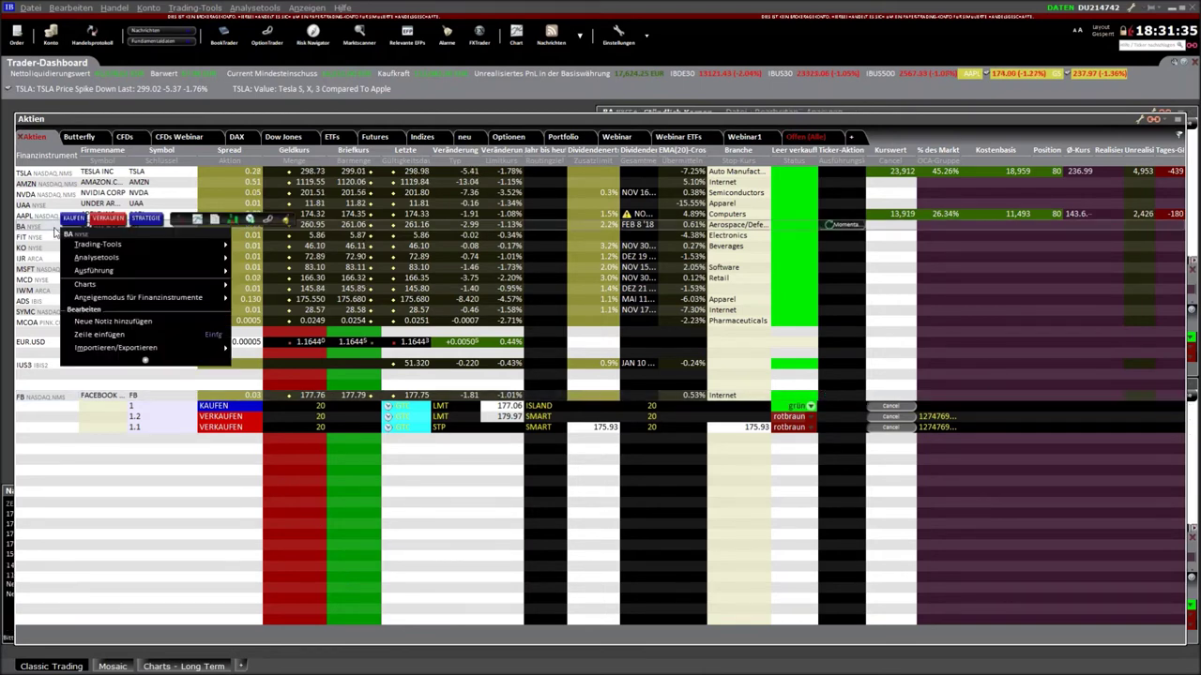
click(198, 220)
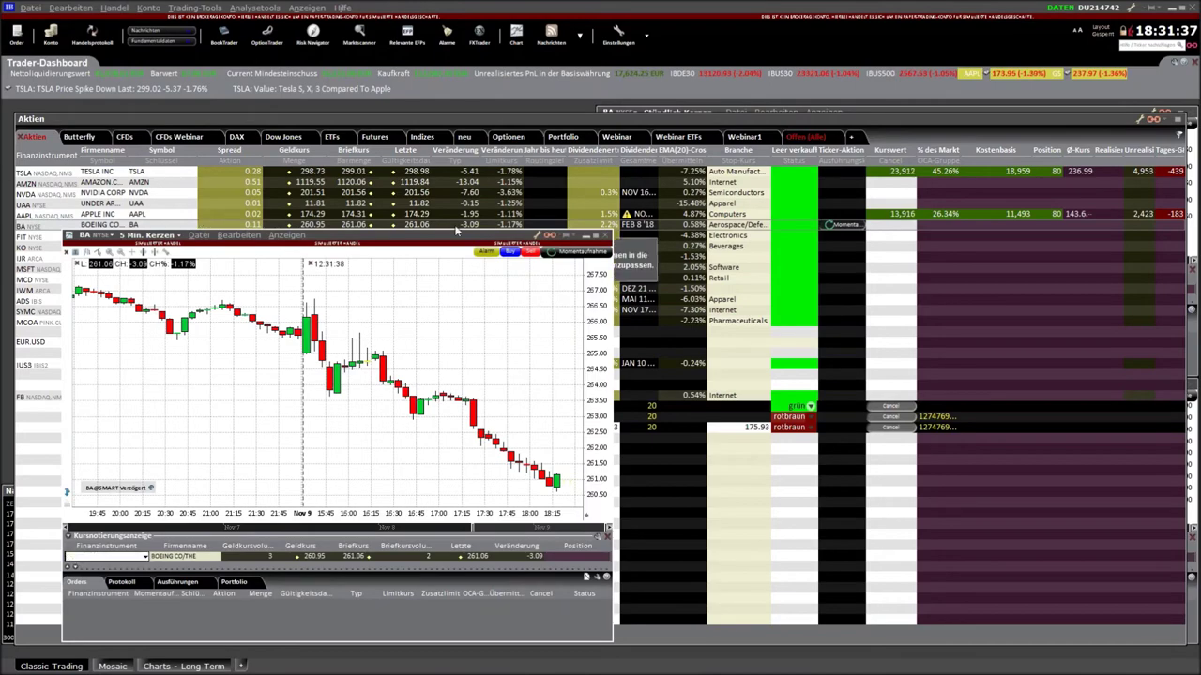
click(594, 241)
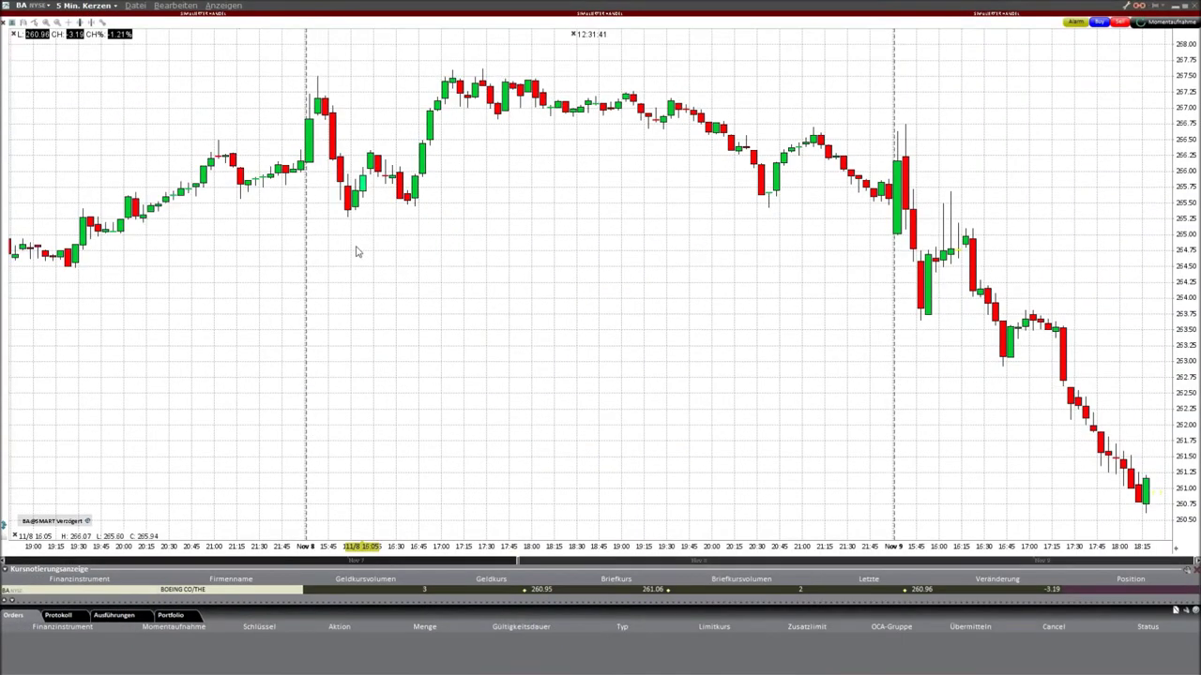
click(85, 6)
click(88, 83)
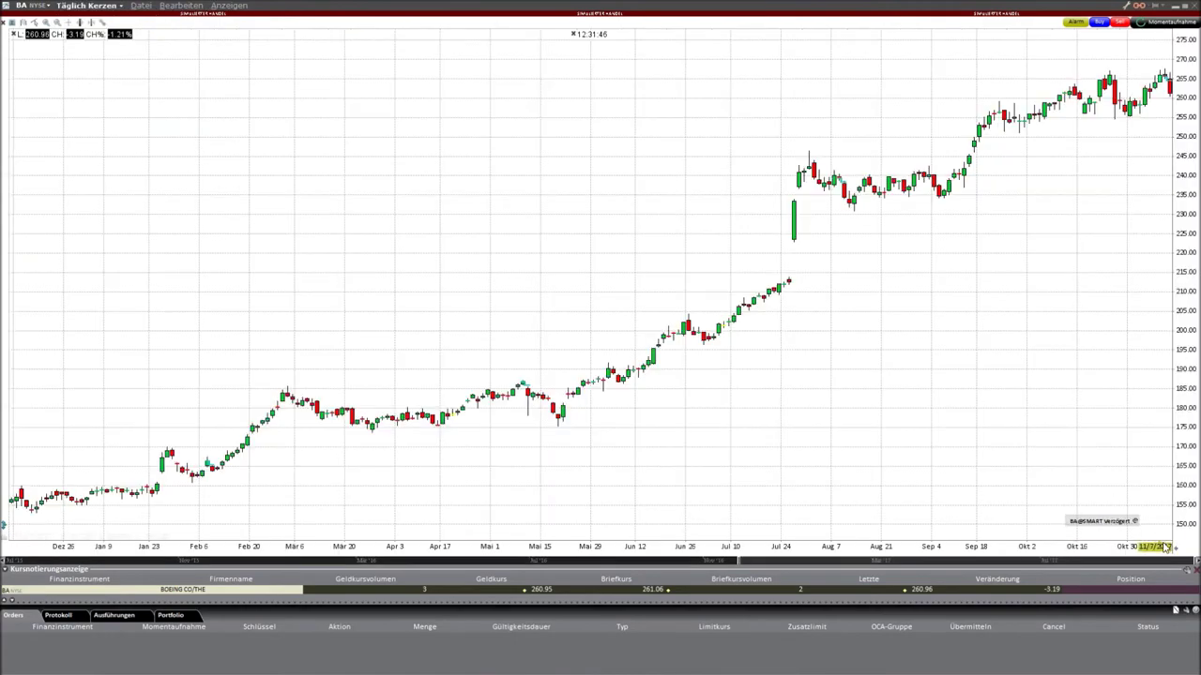
scroll(985, 460, down, 3)
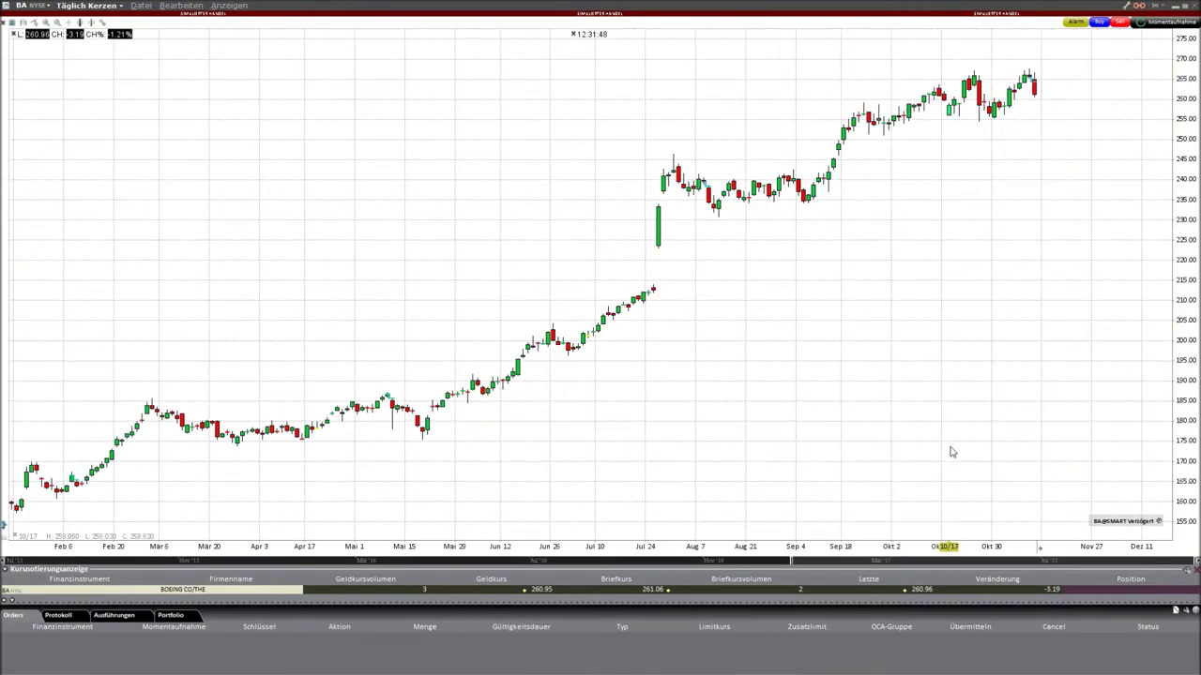
Create a Boeing buy limit order at 252.20 directly on the chart, accepting the warning about non-updating data.
right_click(1055, 143)
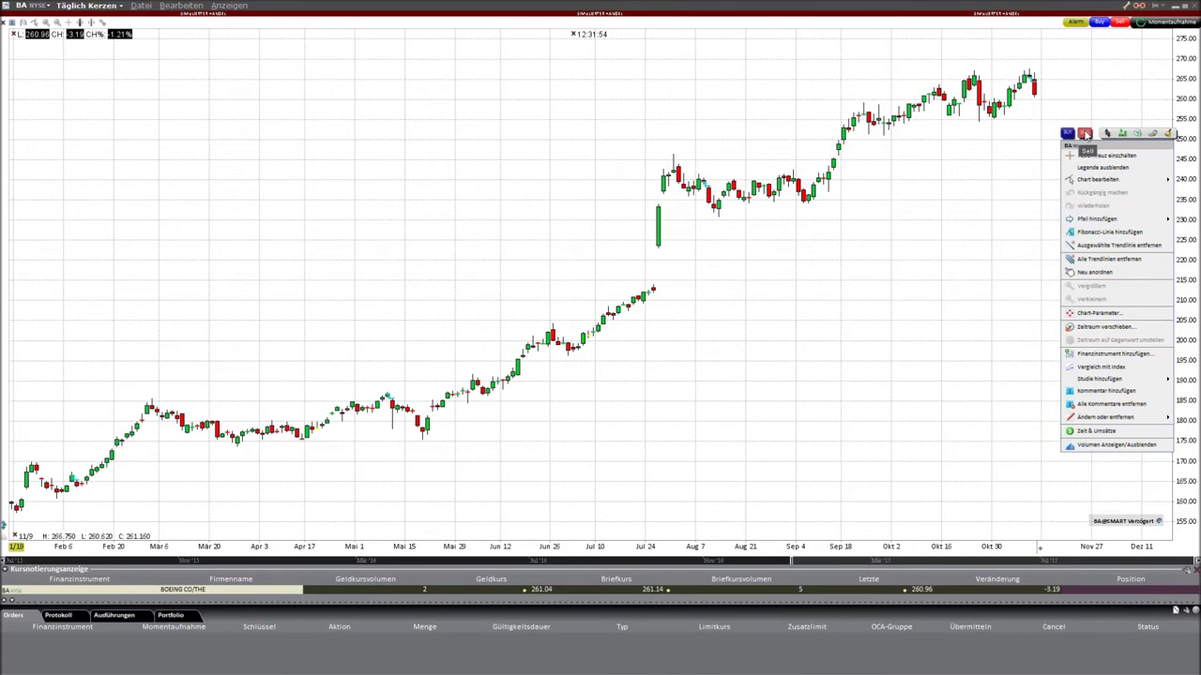
click(1090, 68)
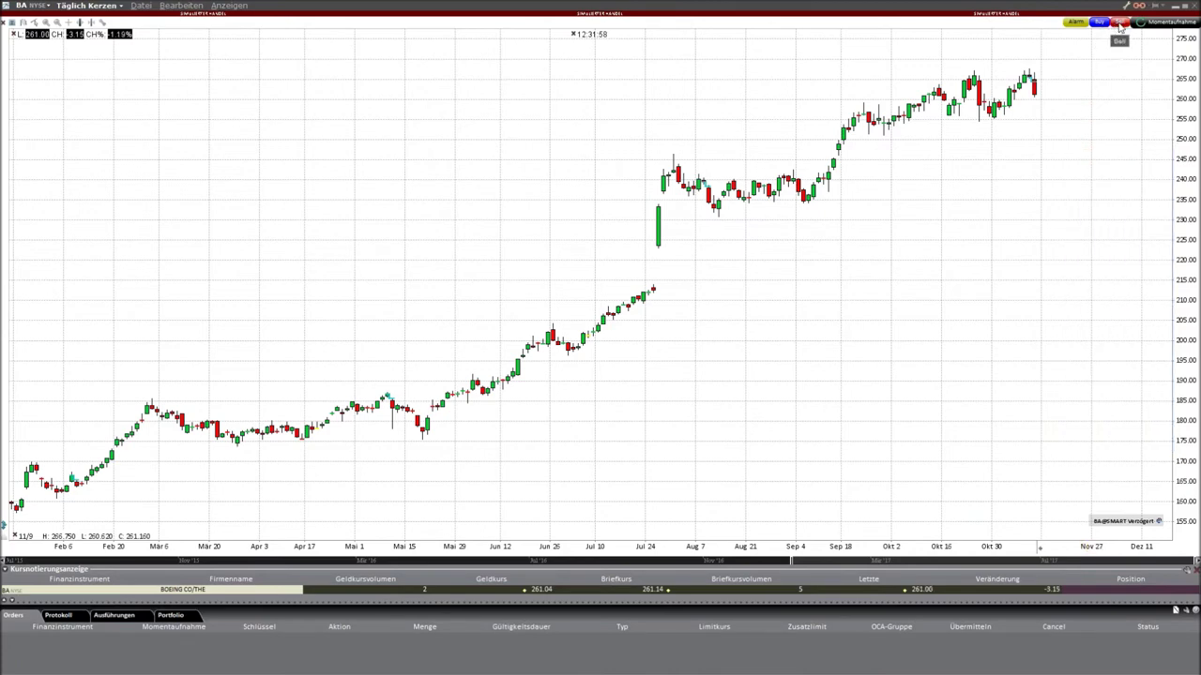
click(1101, 24)
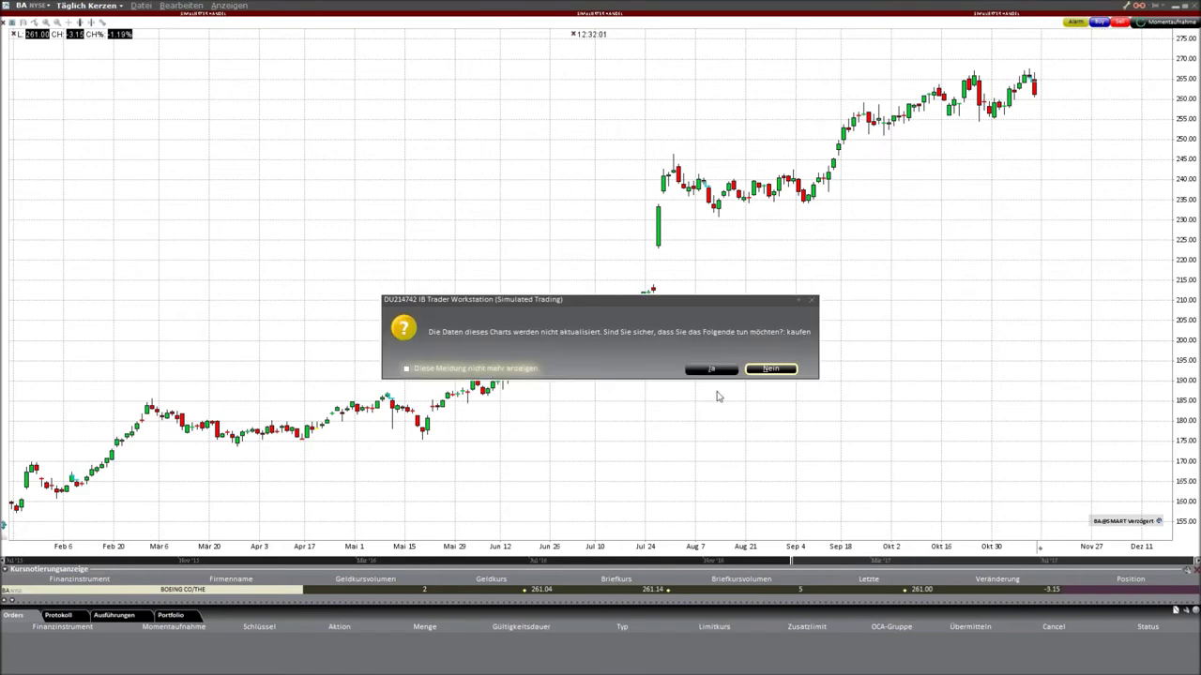
click(706, 370)
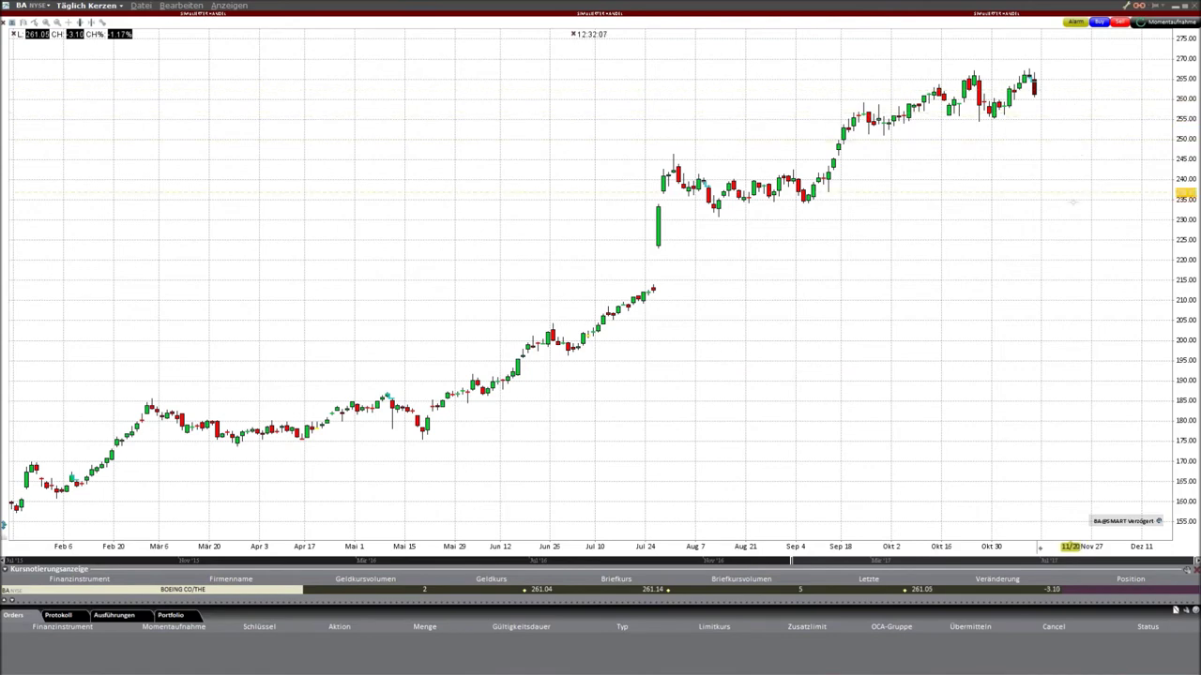
click(1081, 125)
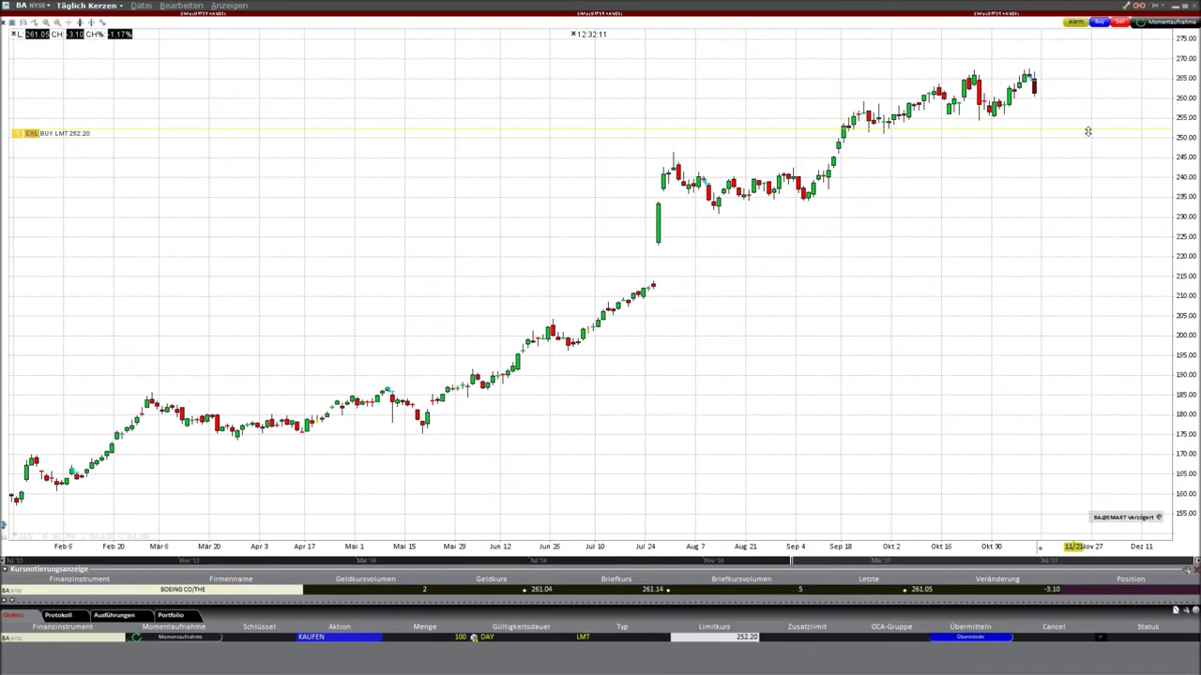
Set the Boeing buy order's quantity to 10 shares and return to the watchlist.
click(462, 639)
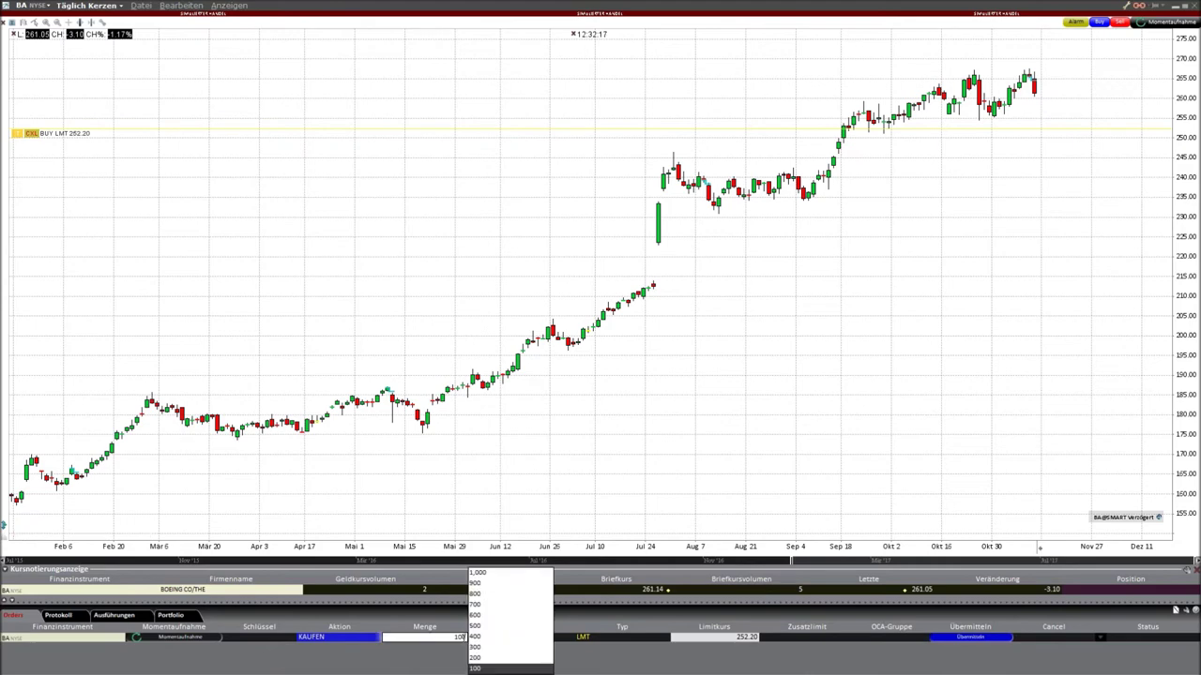
key(BackSpace)
key(Return)
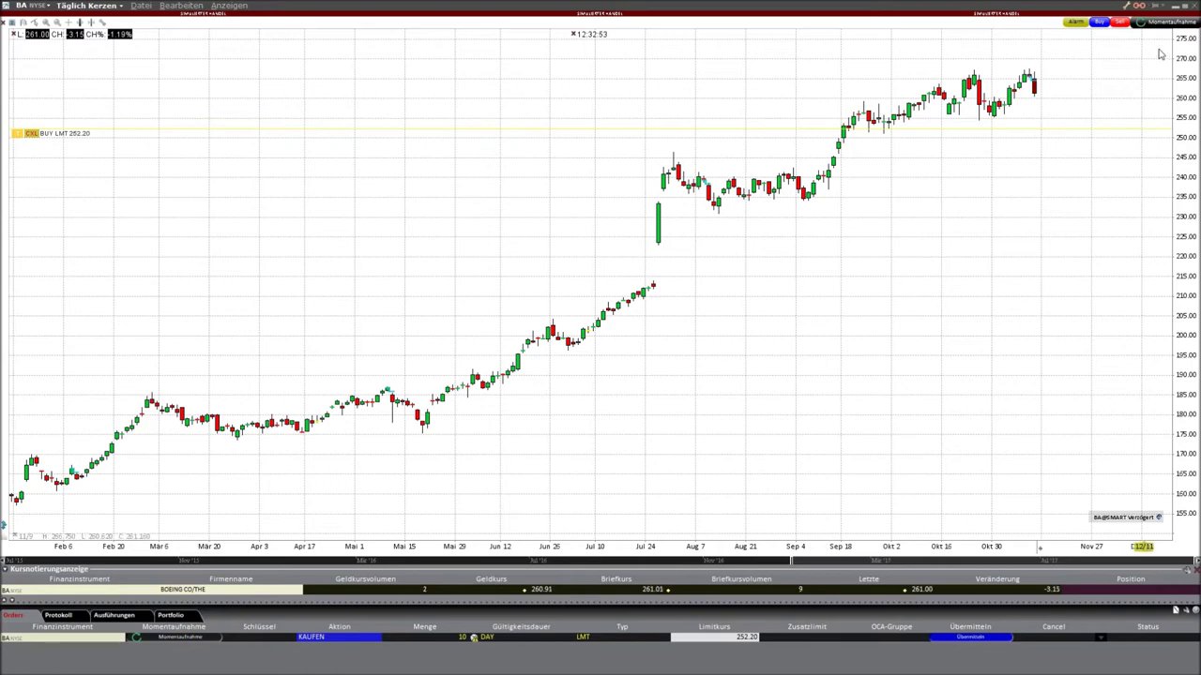
click(1176, 6)
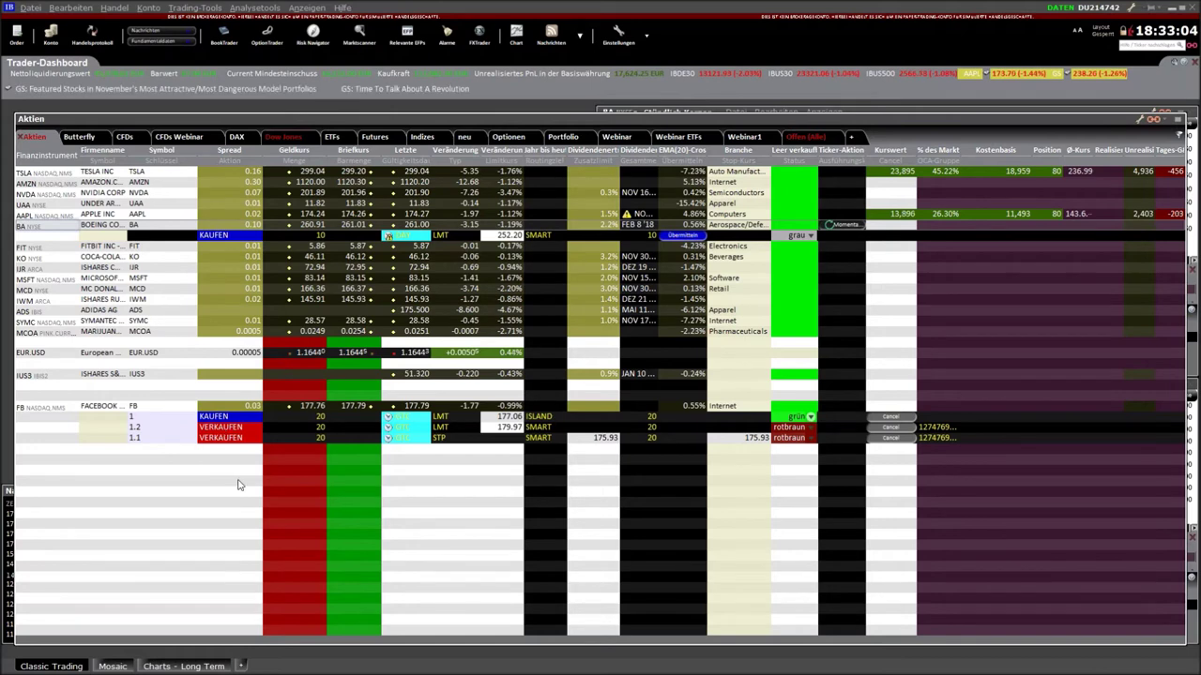
Cancel the Facebook limit buy order together with its attached sell orders.
click(453, 418)
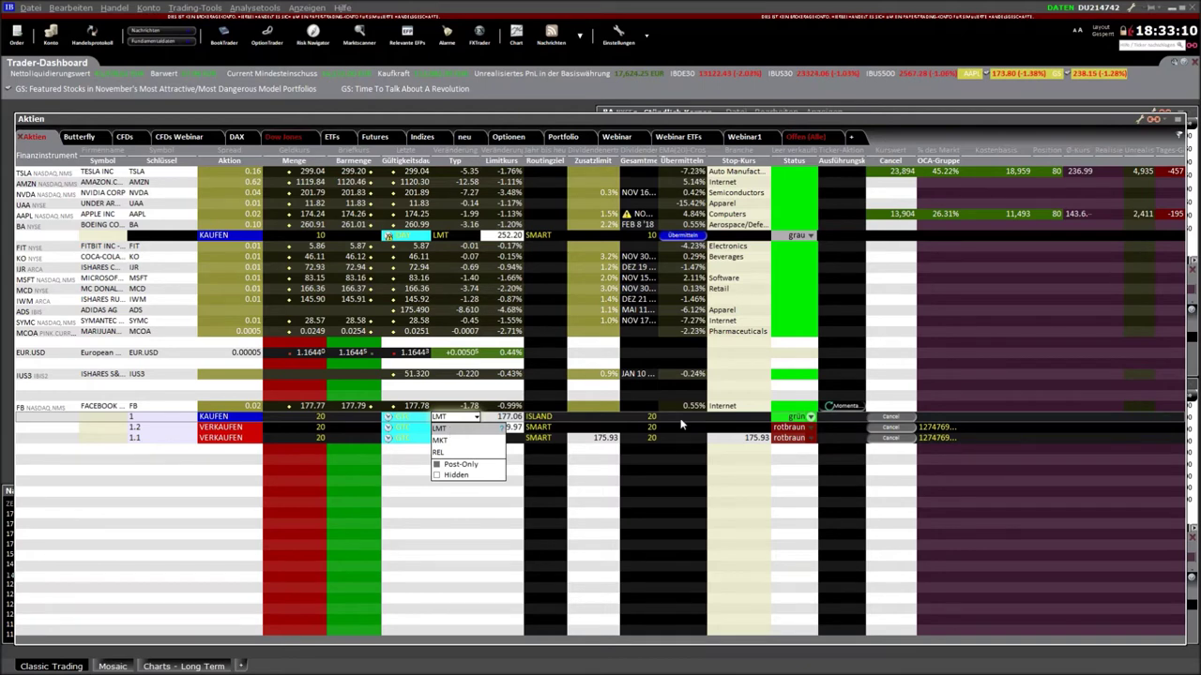
click(886, 416)
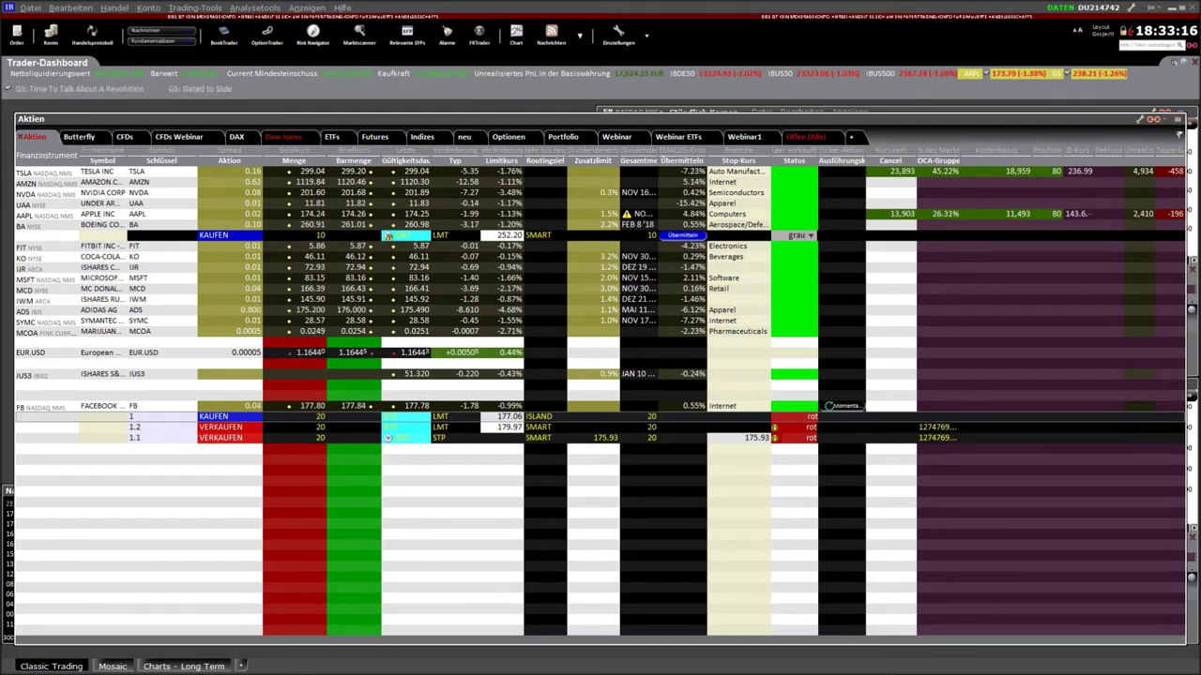
Move the Boeing row below the Facebook row and examine the expanded list of order types for its buy order.
drag(23, 230, 32, 469)
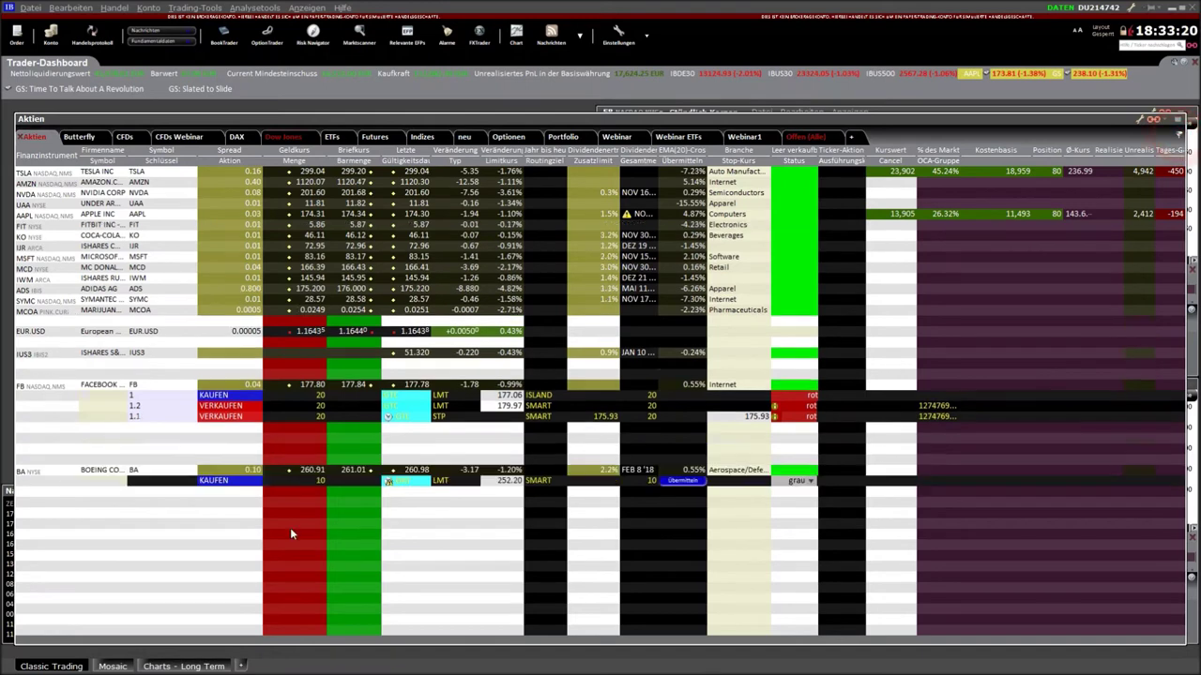
click(461, 485)
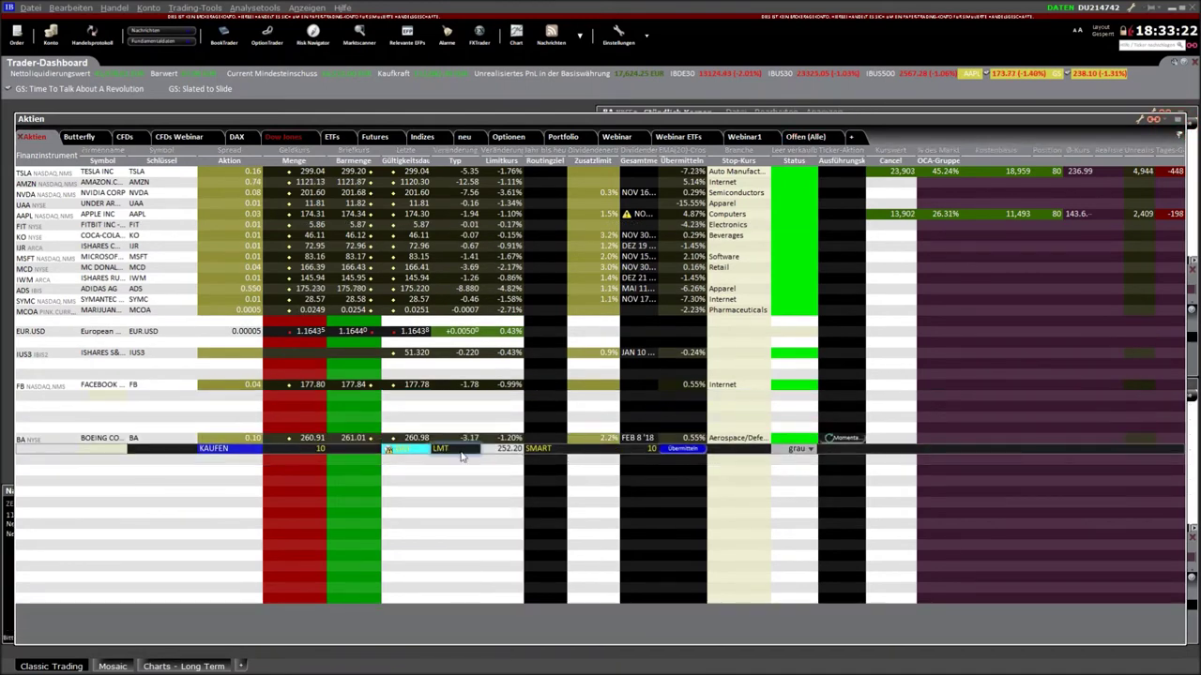
click(460, 455)
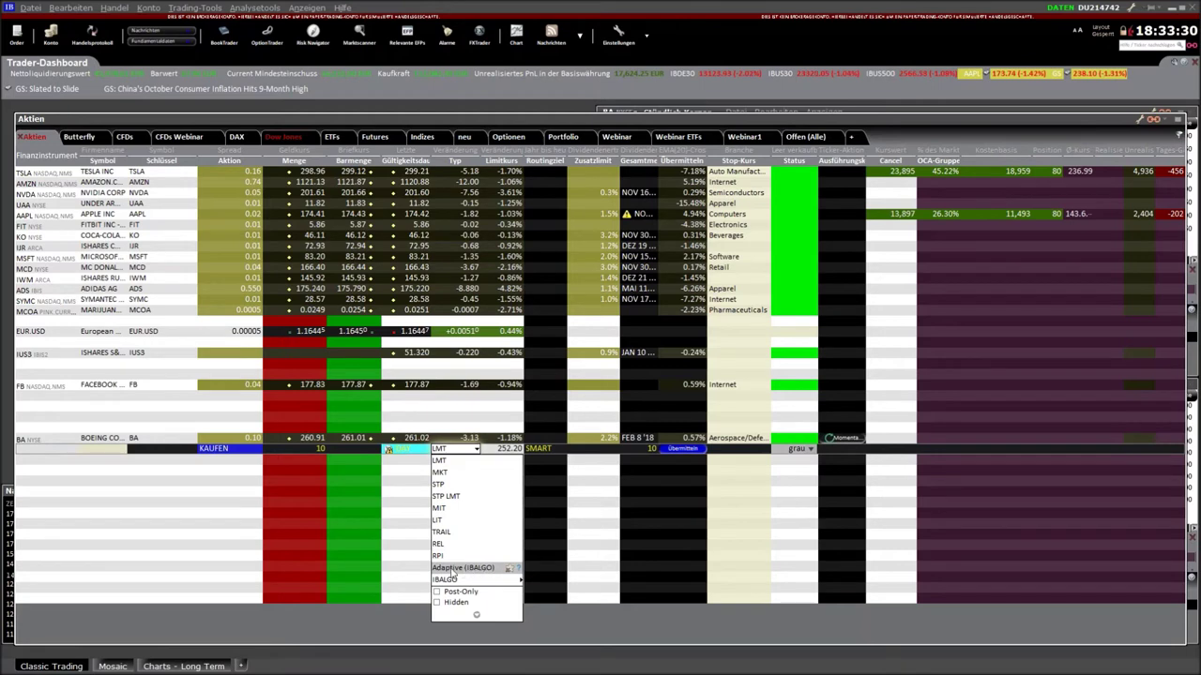
click(477, 618)
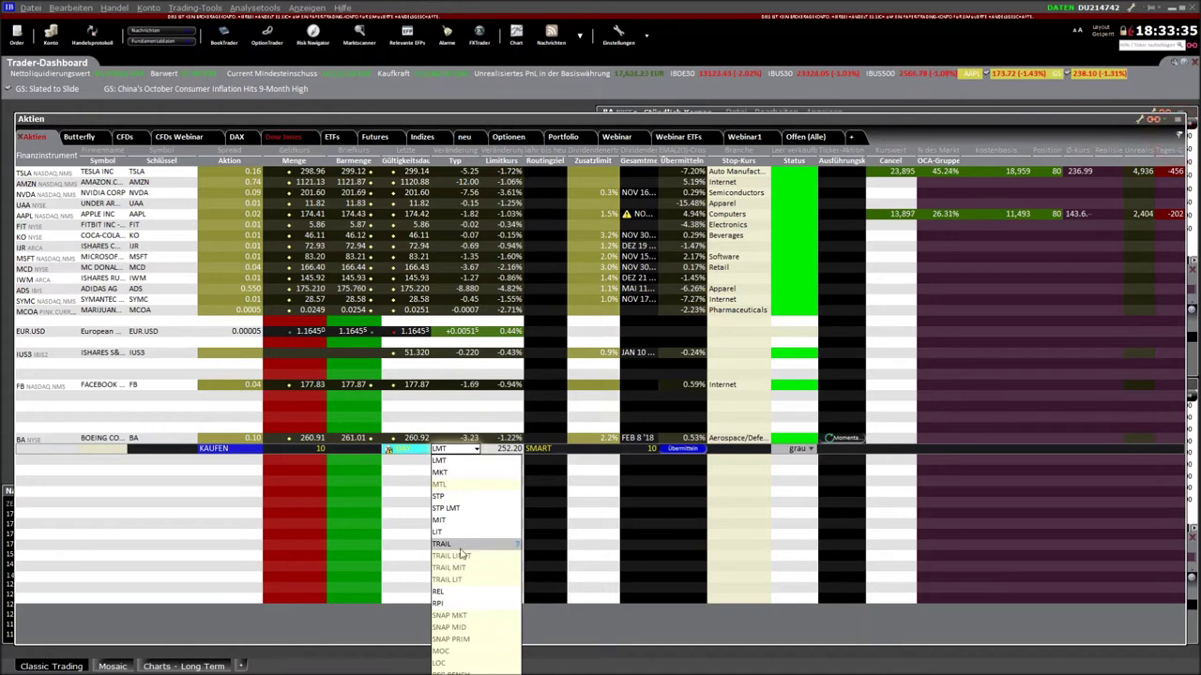
click(788, 543)
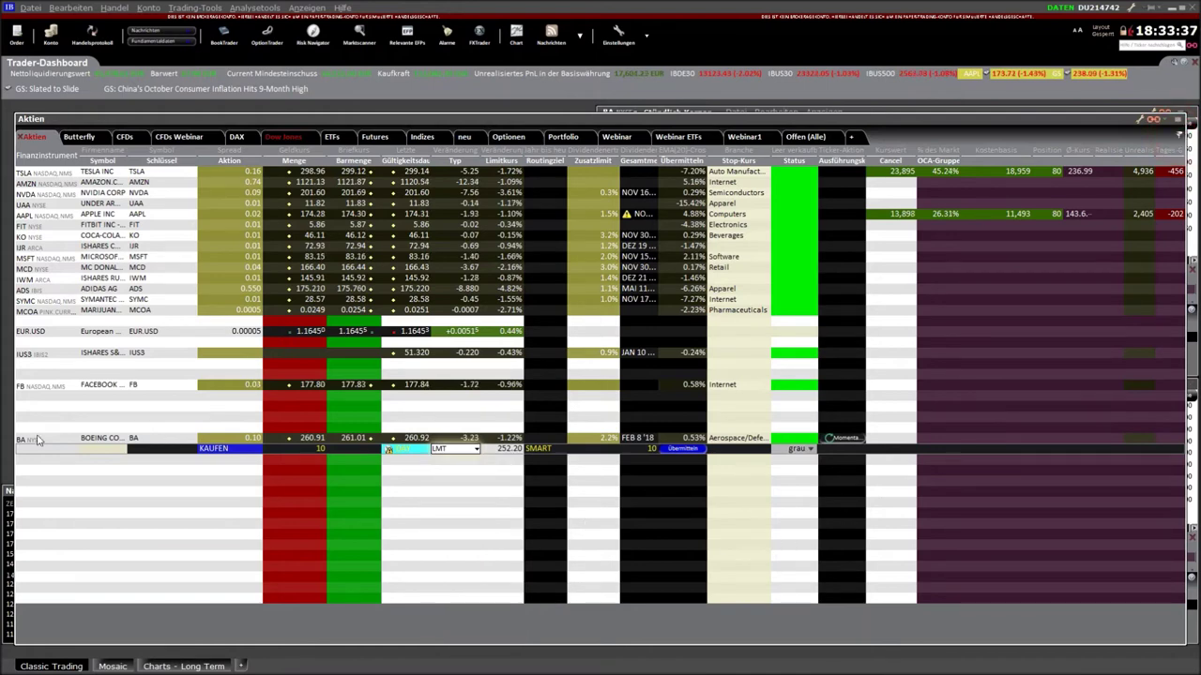
Move the Boeing row with its order between NVDA and UAA and review the available order types again.
drag(41, 373, 41, 202)
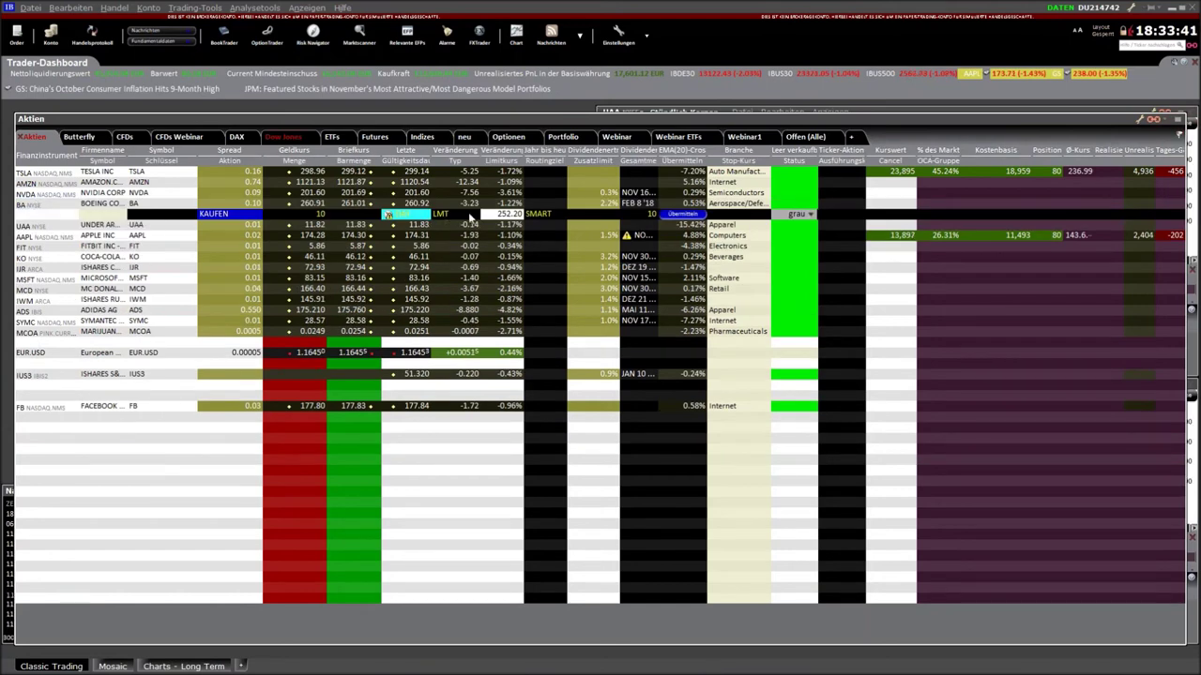
click(468, 214)
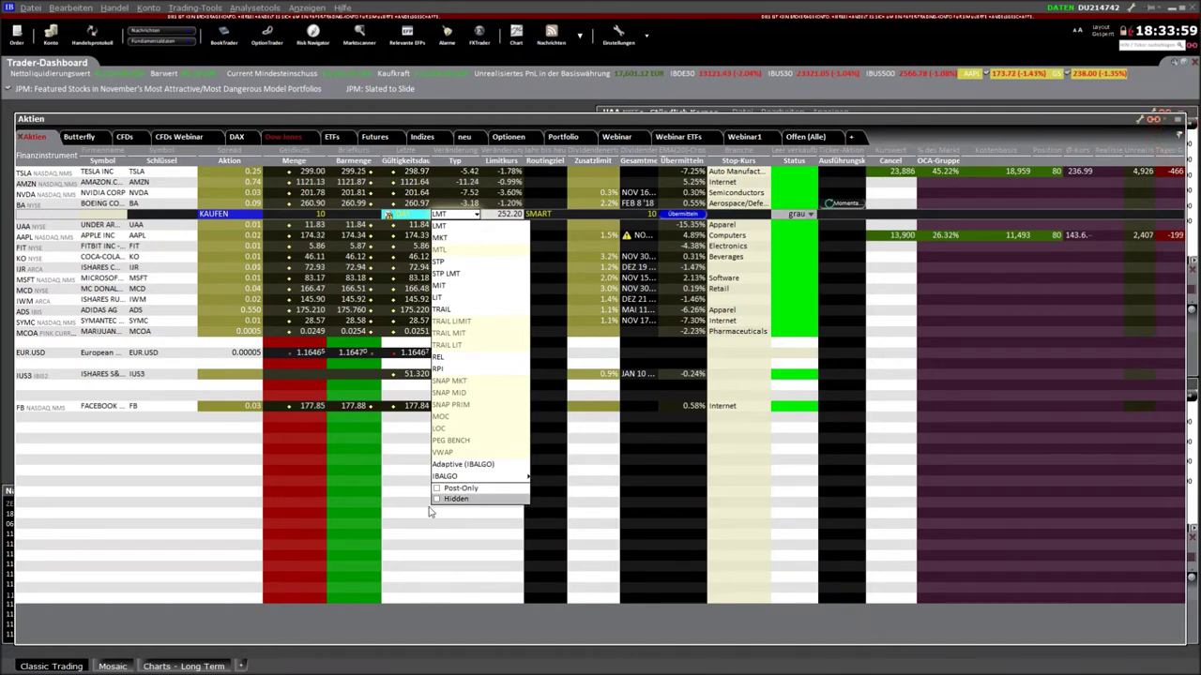
click(314, 482)
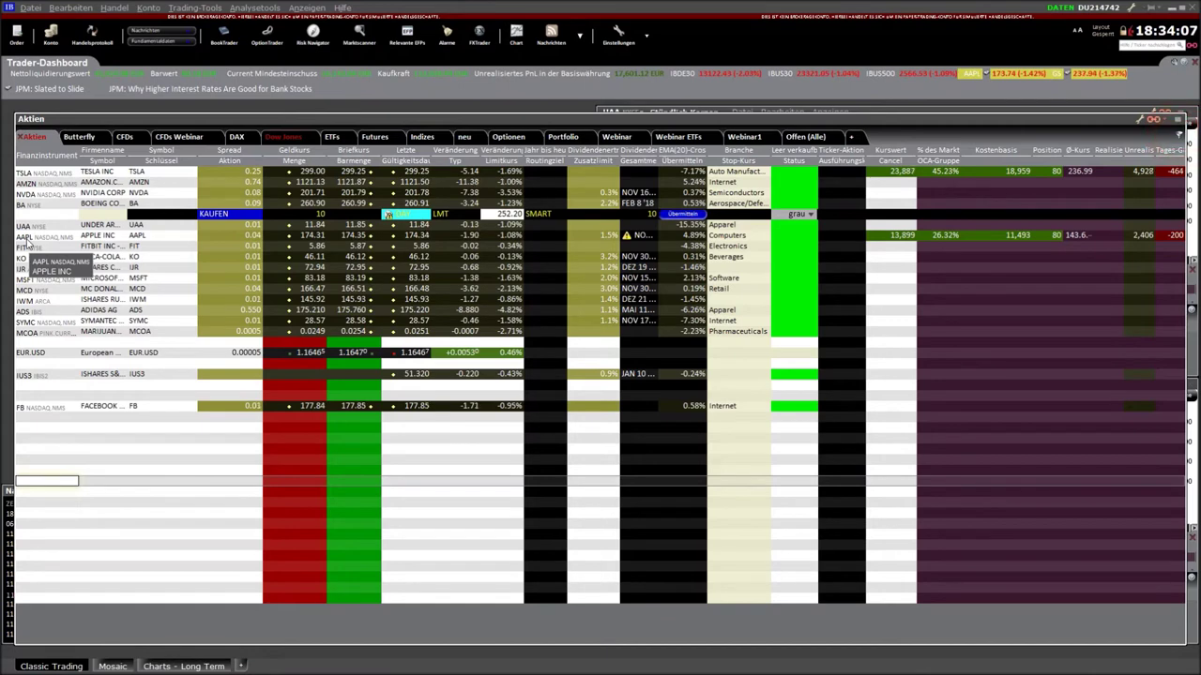
Open Apple's description and examine its trading hours and the trading calendar.
double_click(28, 241)
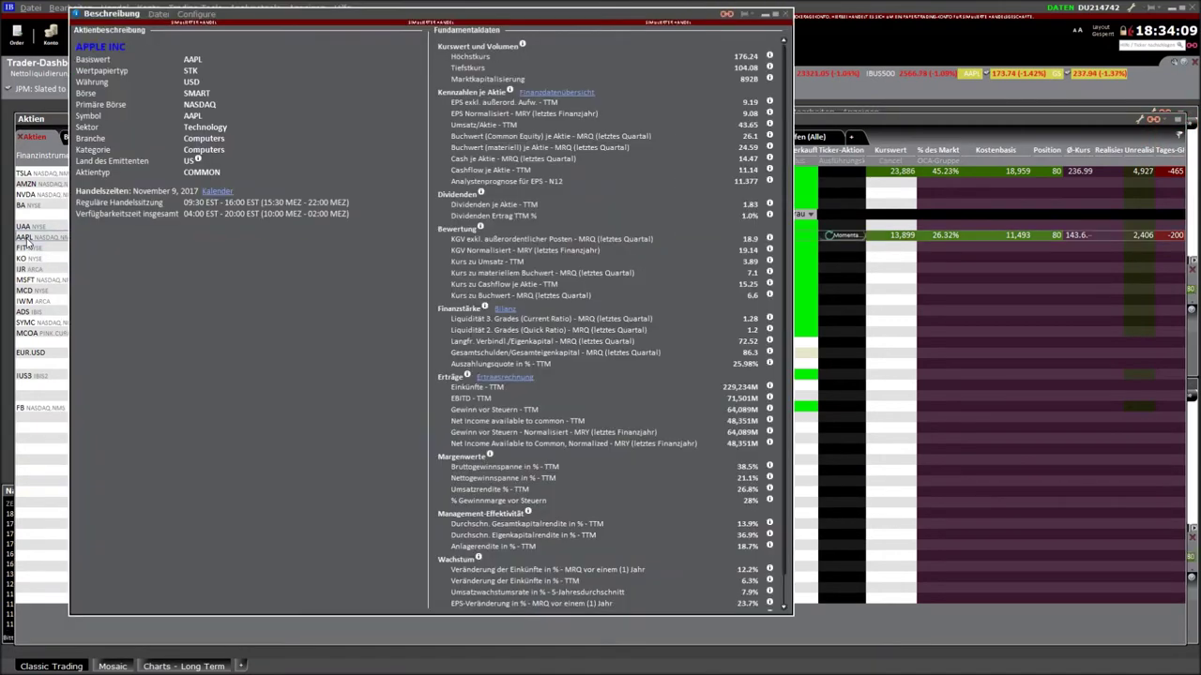
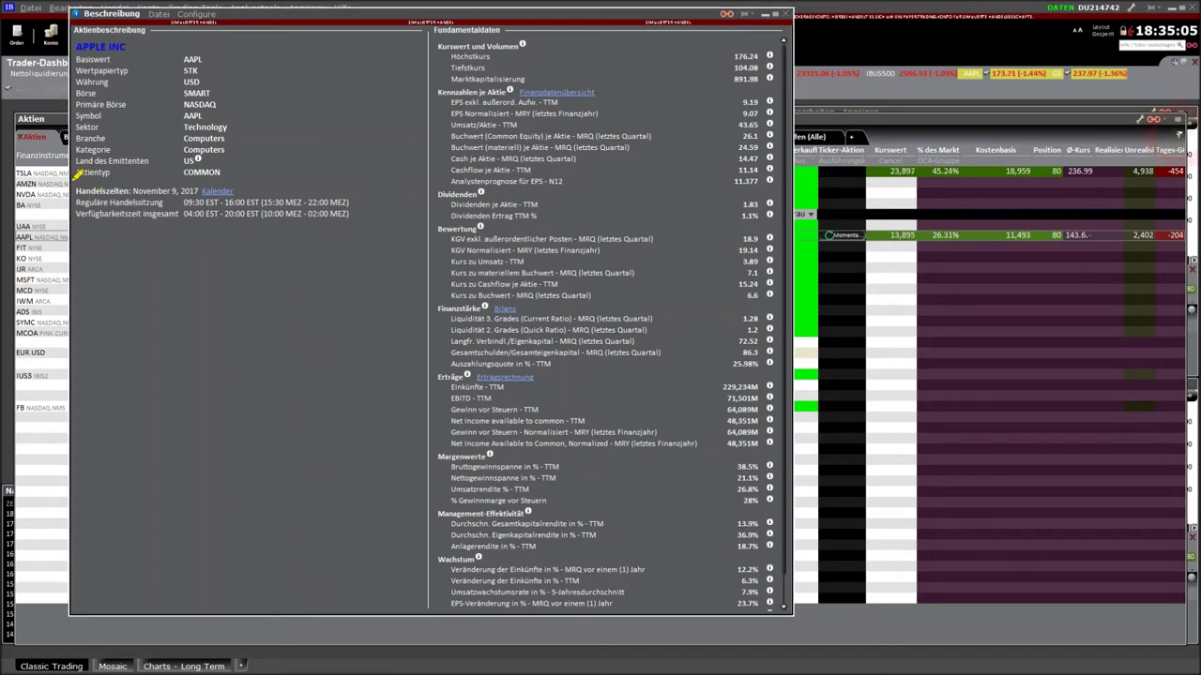
drag(73, 191, 257, 190)
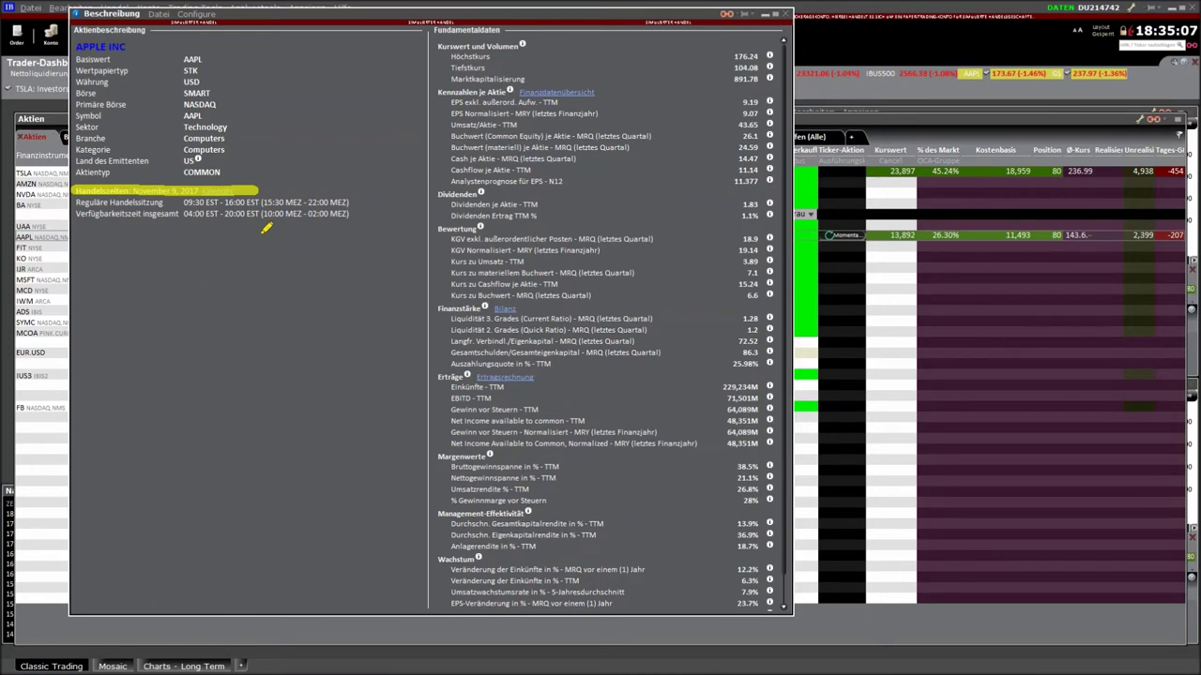
drag(83, 231, 408, 233)
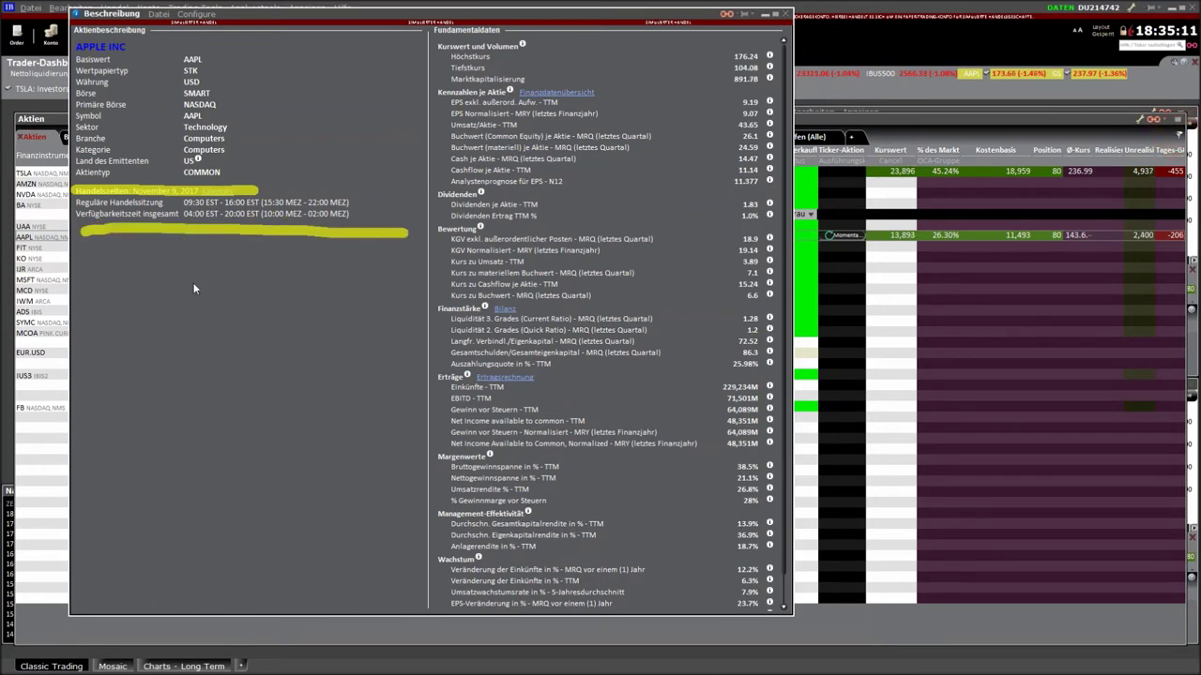
click(218, 191)
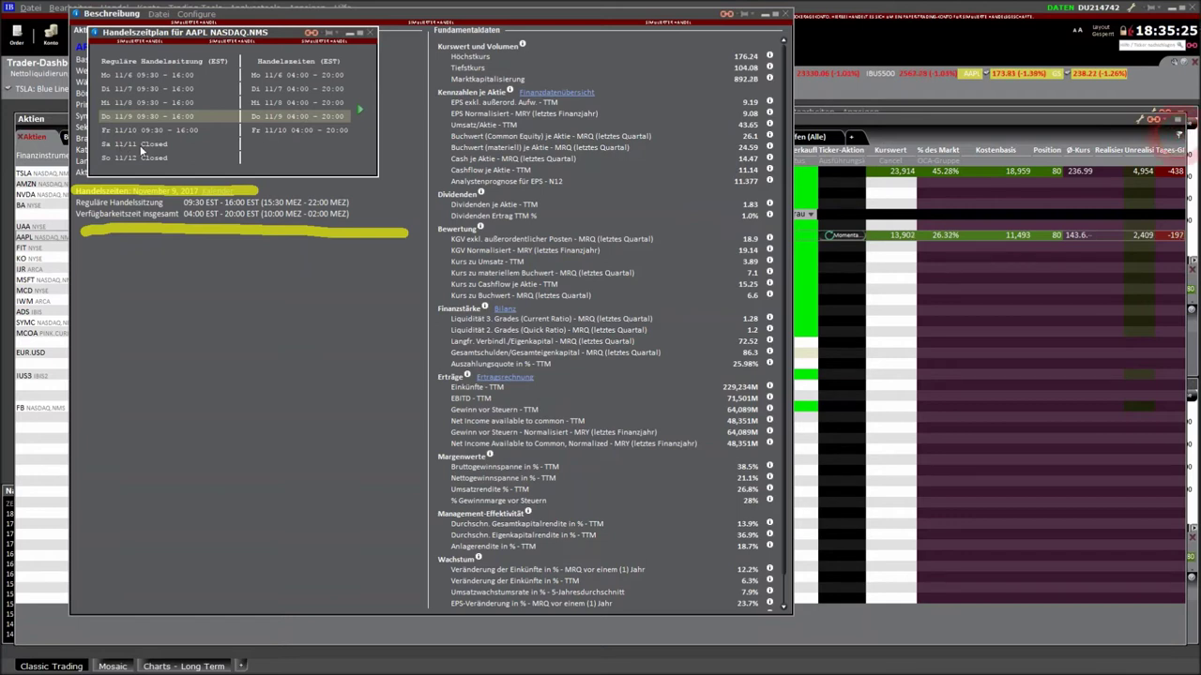
click(371, 32)
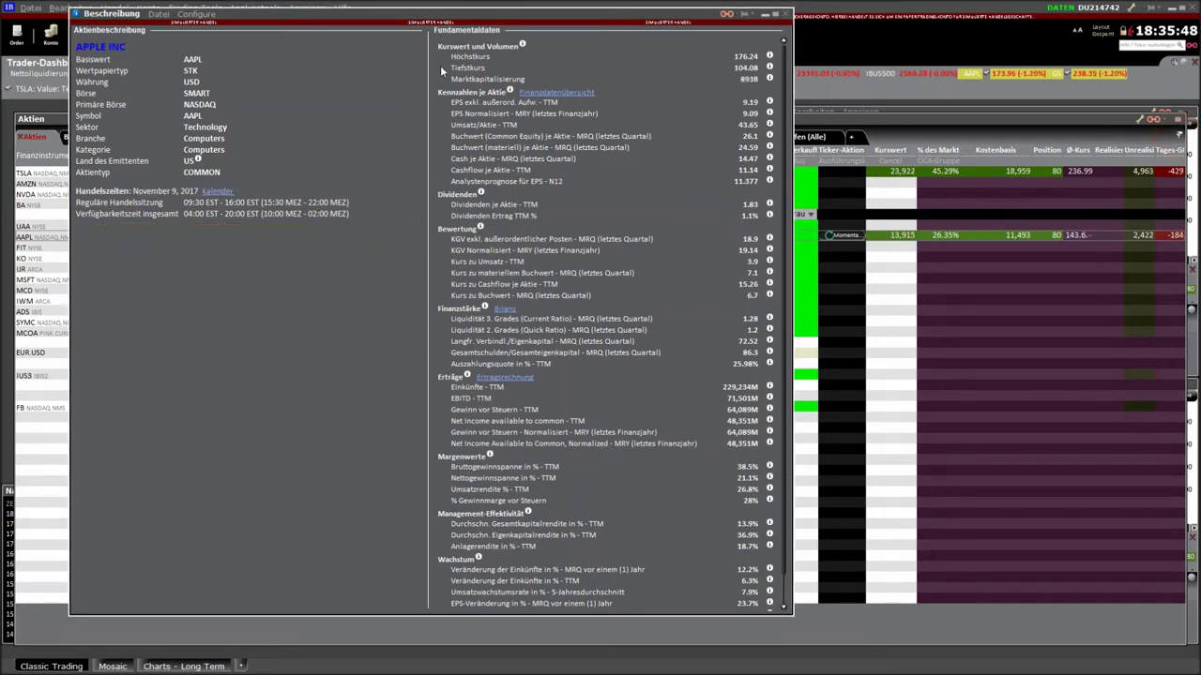
Open Apple's financial data overview, show the revenue curve and compare the last-12-months view with the quarterly view.
click(553, 94)
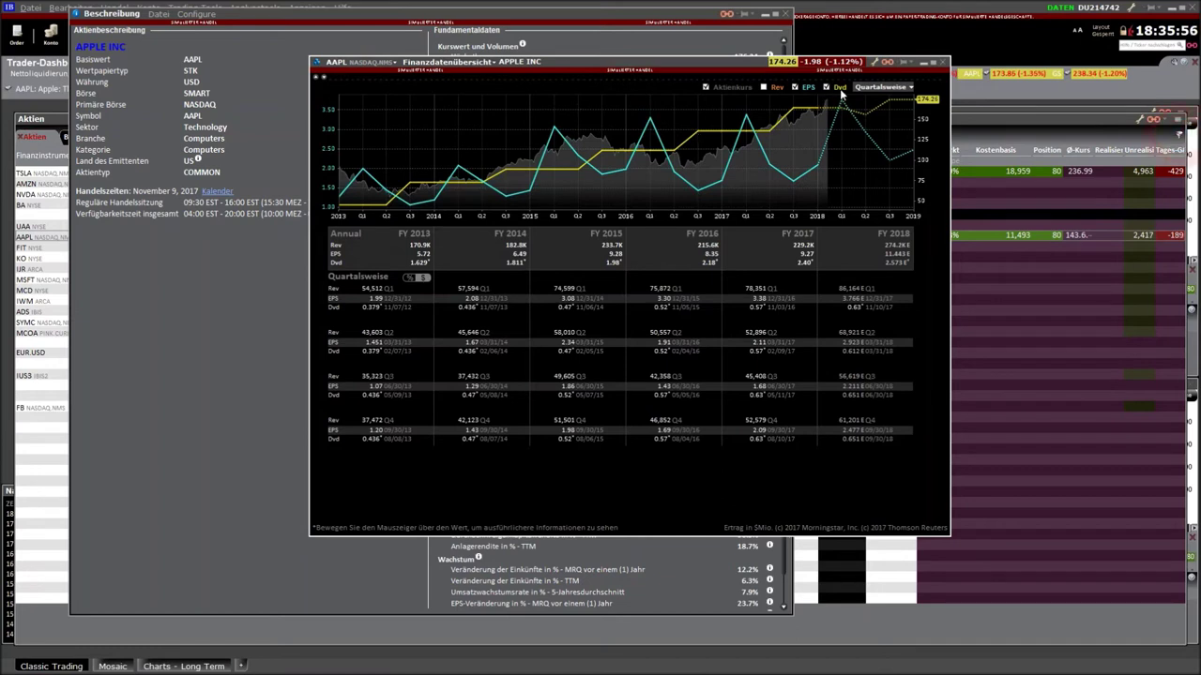
click(766, 87)
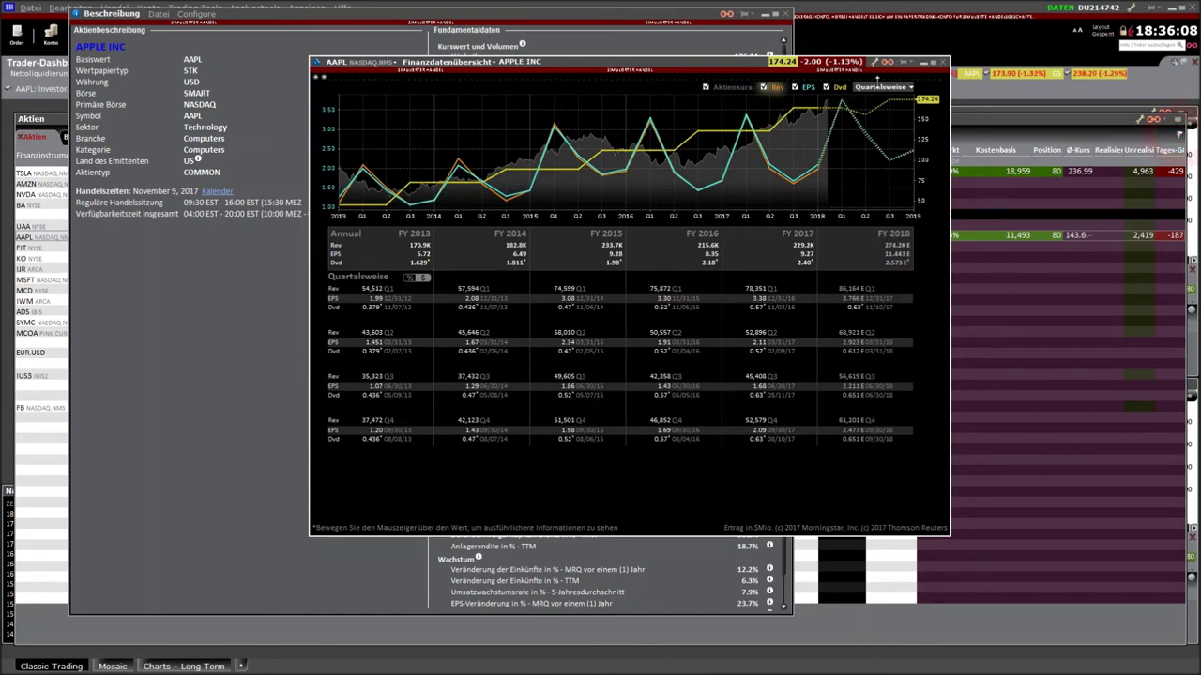
click(880, 87)
click(882, 107)
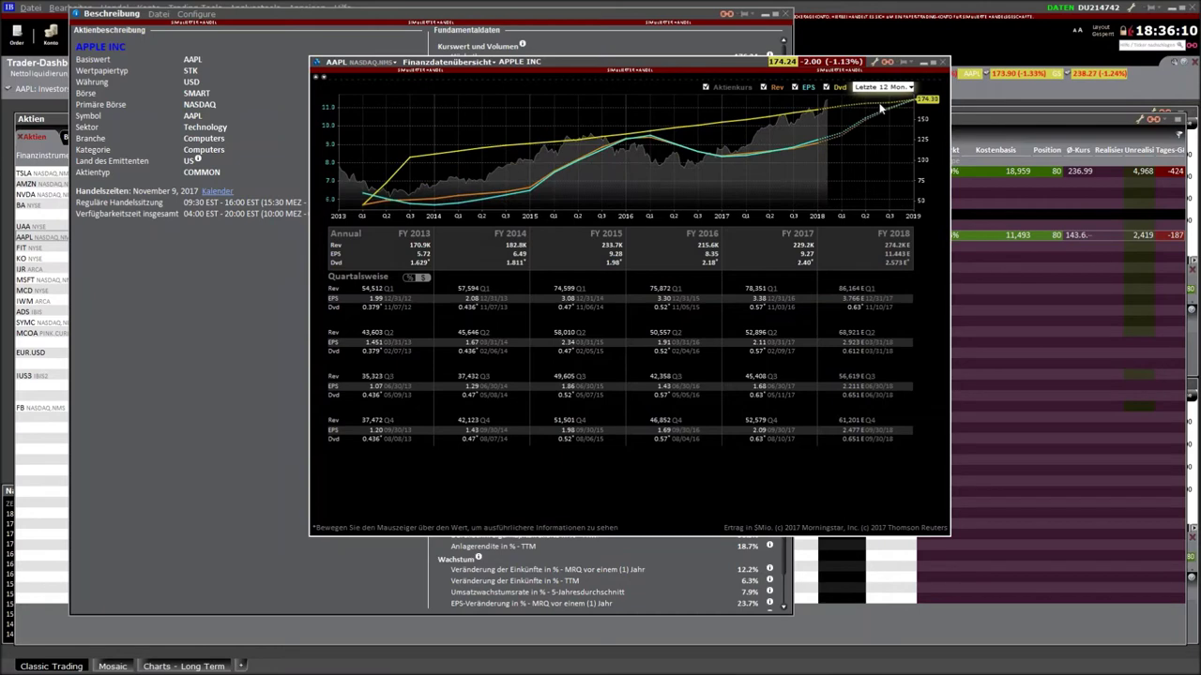
click(880, 88)
click(879, 97)
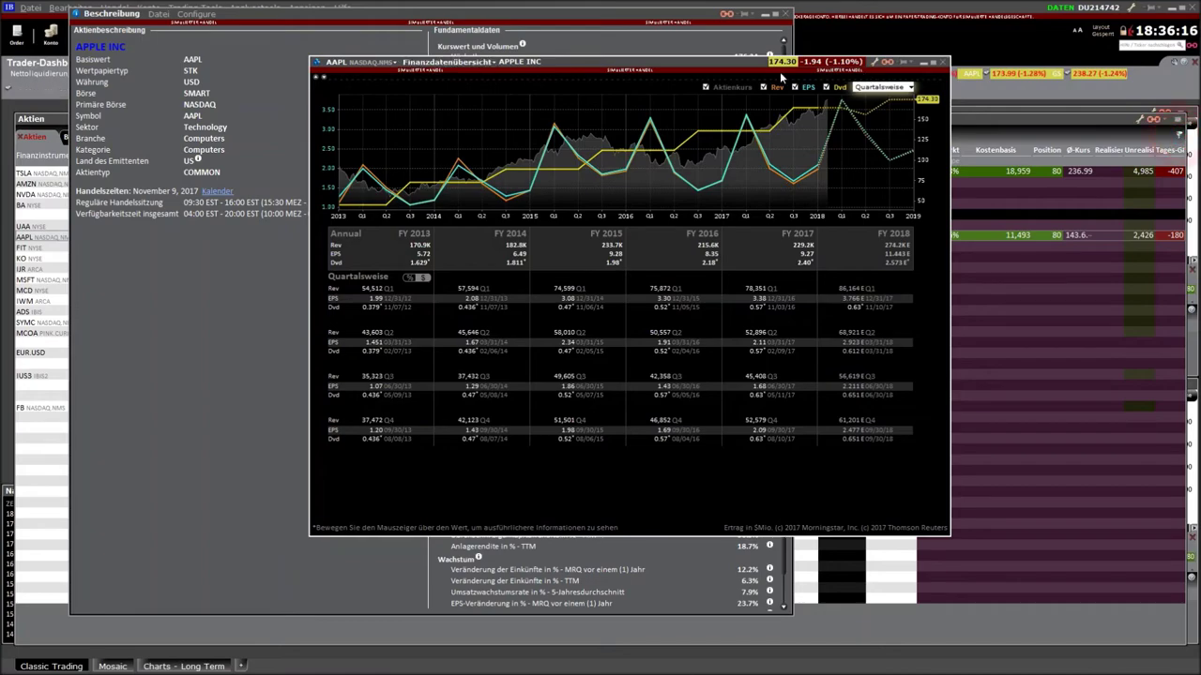
Maximize Apple's financial data window, switch to the Übersicht view and examine the employee, shareholder, director and contact details.
click(935, 63)
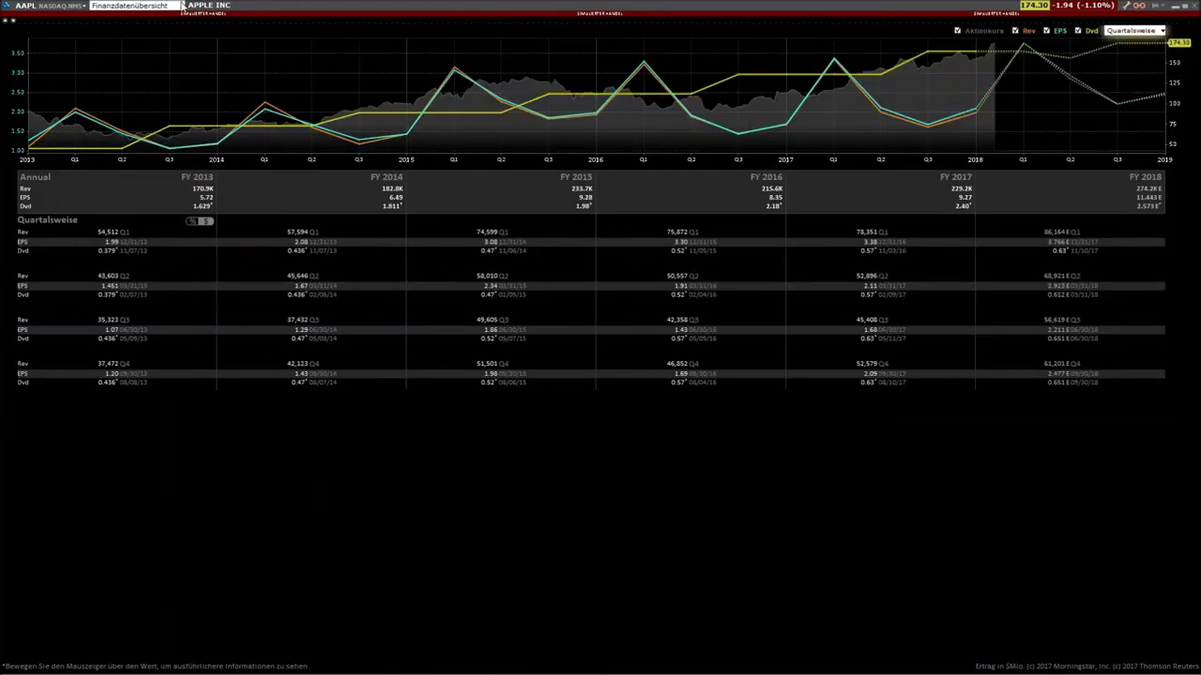
click(141, 6)
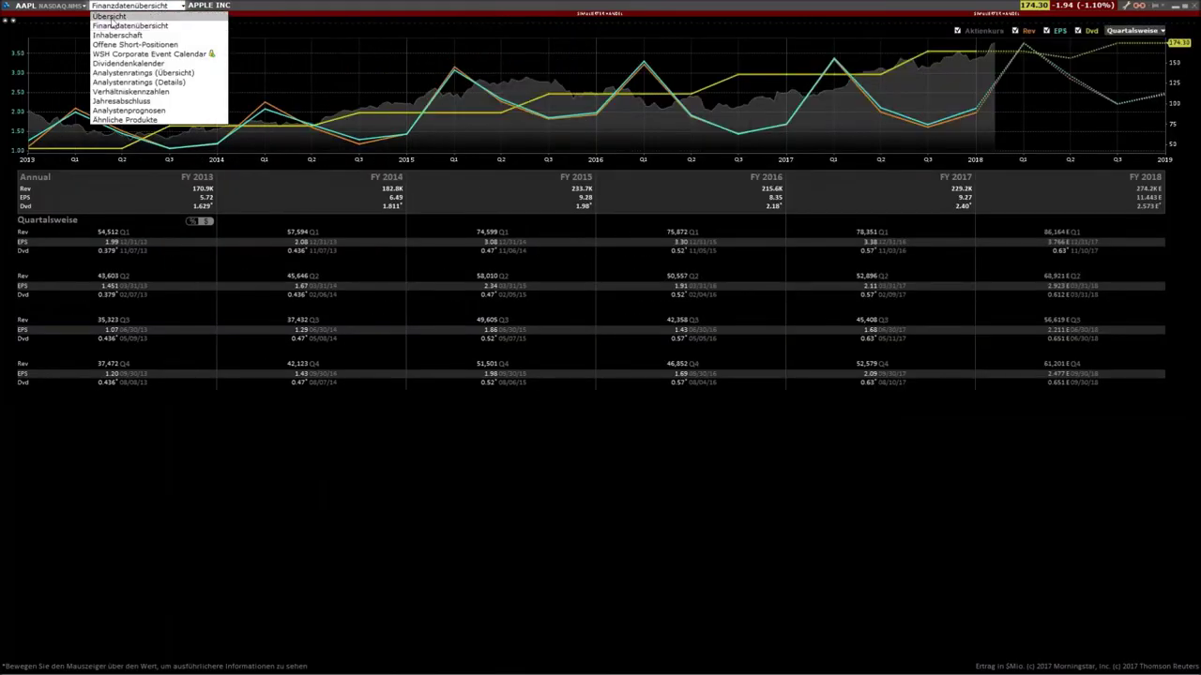
click(114, 17)
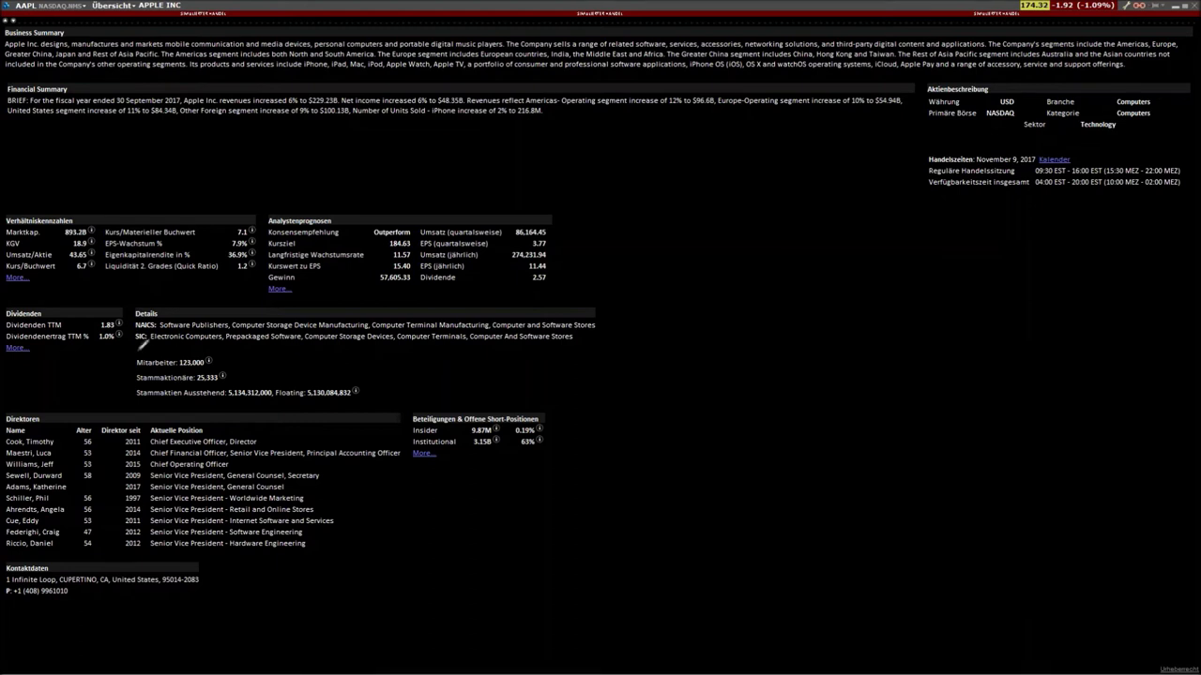
mouse_move(127, 353)
mouse_down()
mouse_move(153, 367)
mouse_move(232, 353)
mouse_move(142, 343)
mouse_move(129, 355)
mouse_up()
drag(189, 384, 380, 398)
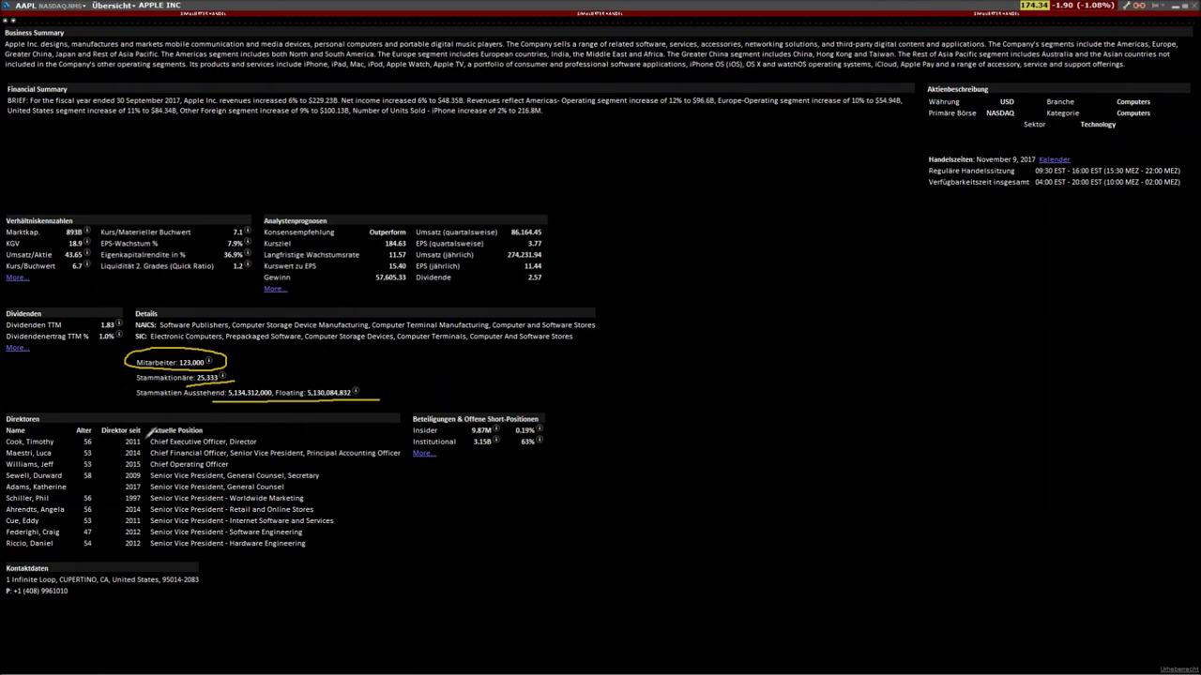
mouse_move(17, 398)
mouse_down()
mouse_move(6, 411)
mouse_move(43, 417)
mouse_move(20, 399)
mouse_up()
drag(6, 449, 148, 448)
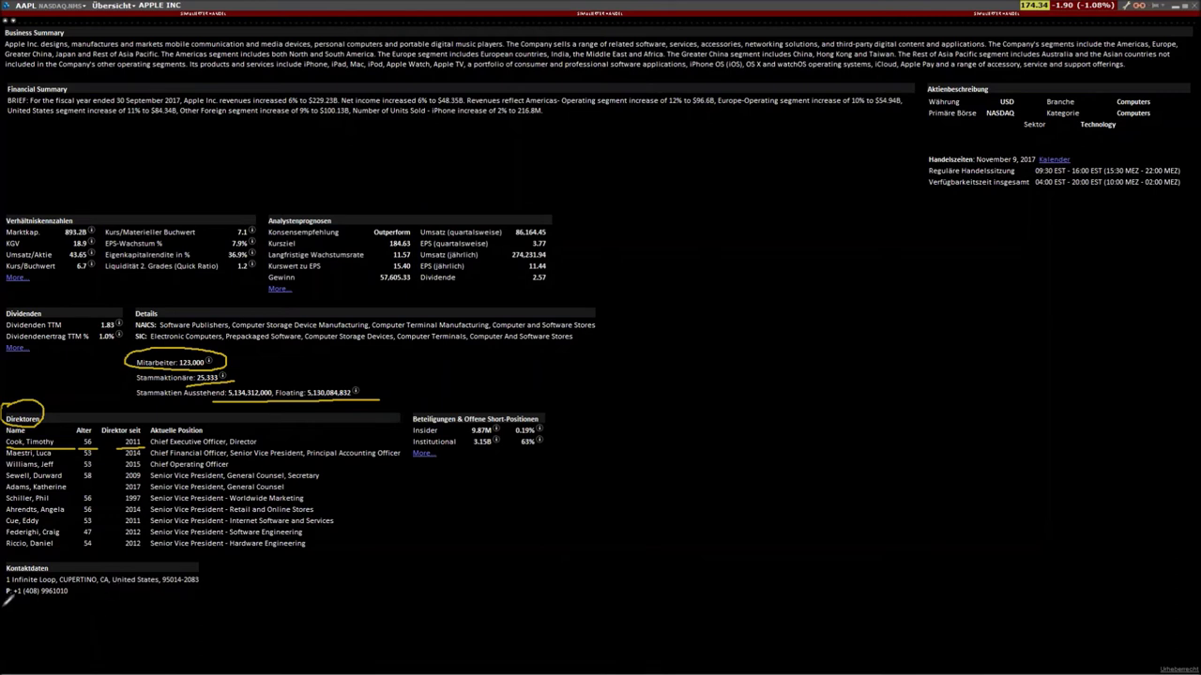
mouse_move(6, 557)
mouse_down()
mouse_move(8, 595)
mouse_move(212, 587)
mouse_move(206, 538)
mouse_move(24, 539)
mouse_move(4, 554)
mouse_up()
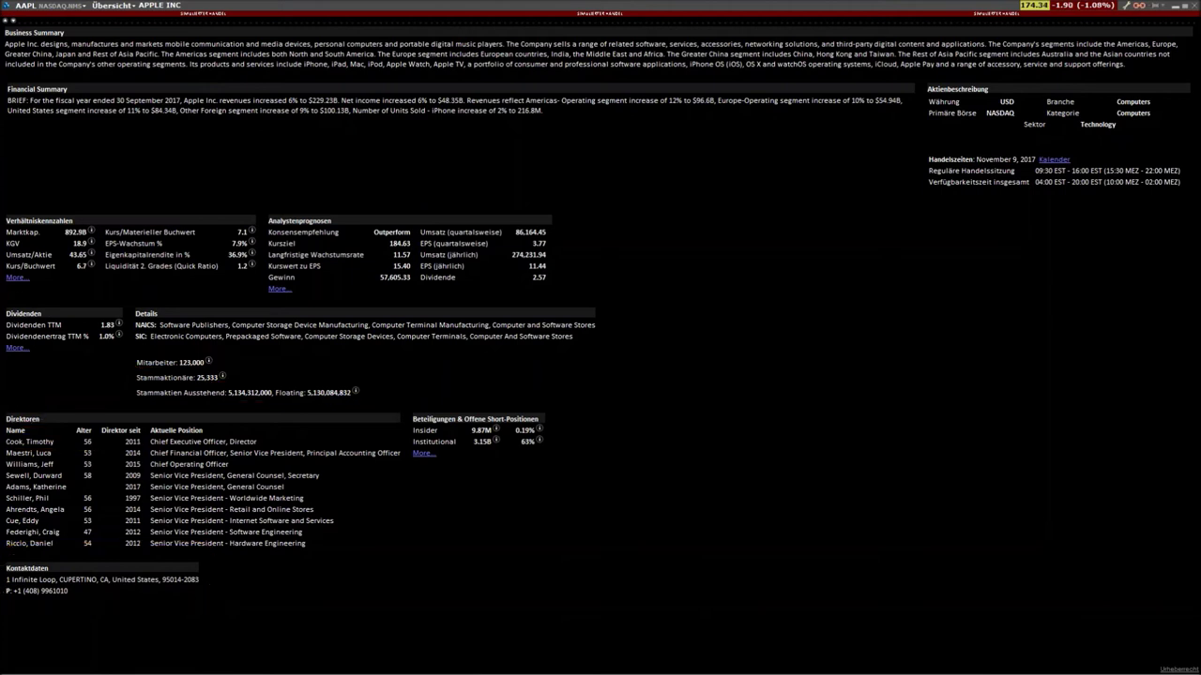
Examine Apple's ownership data with its largest institutional and insider shareholders, and open the dividend calendar.
click(117, 5)
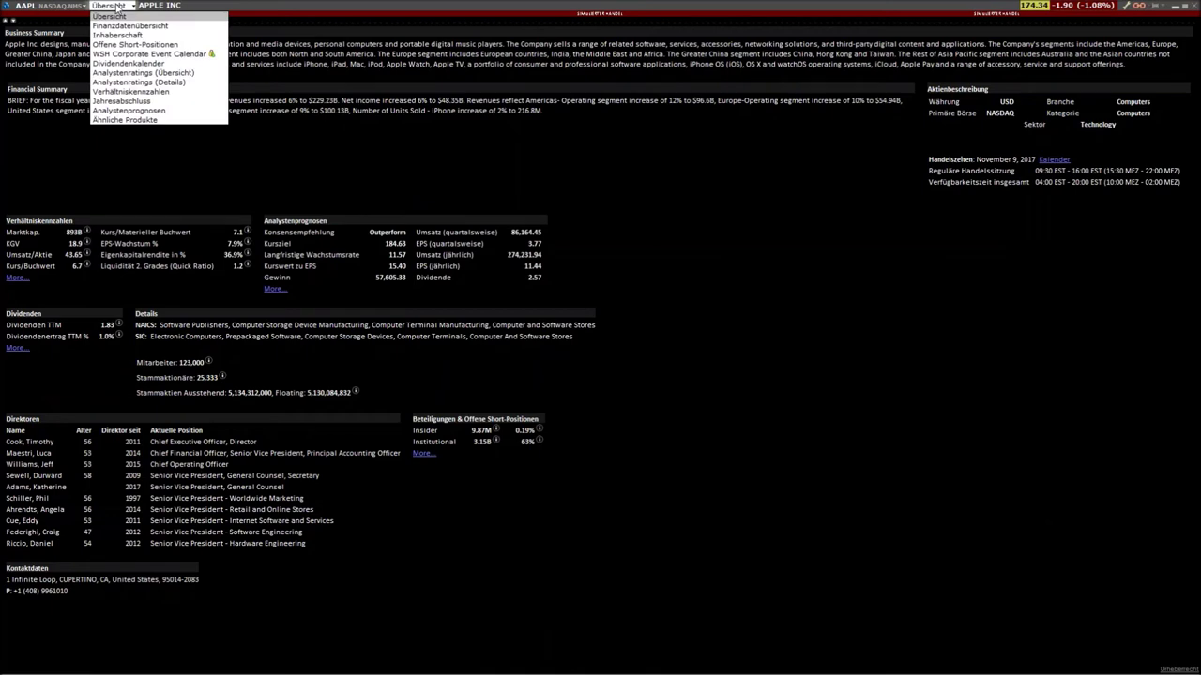
click(120, 35)
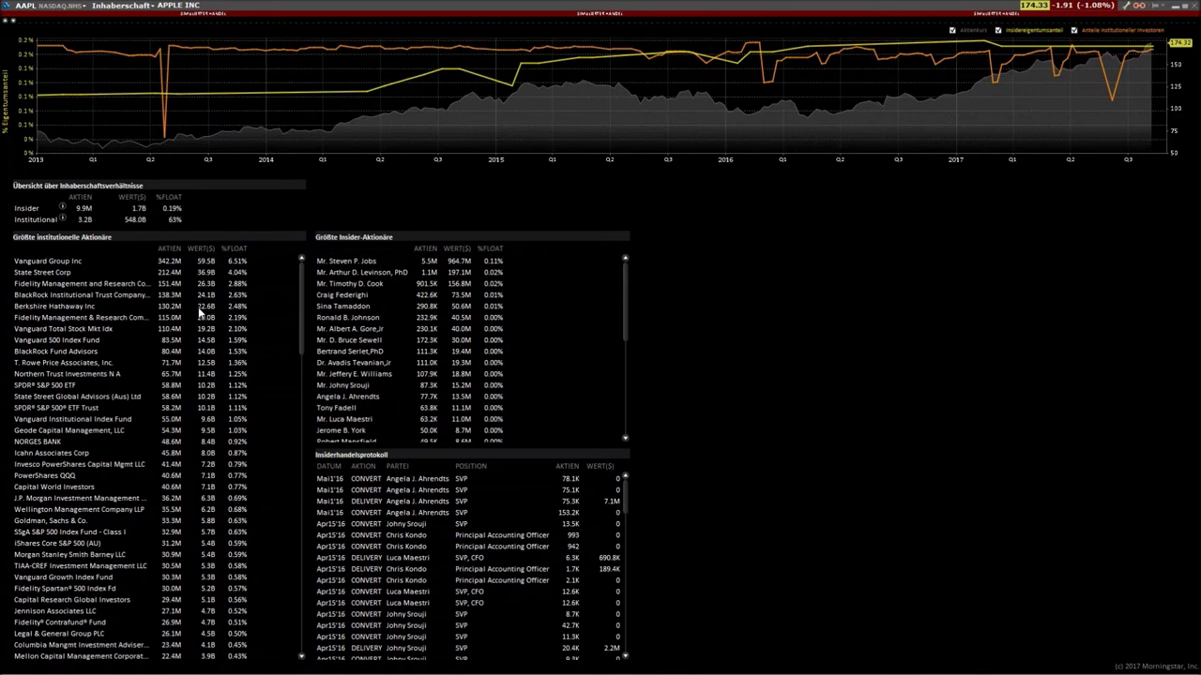
click(122, 6)
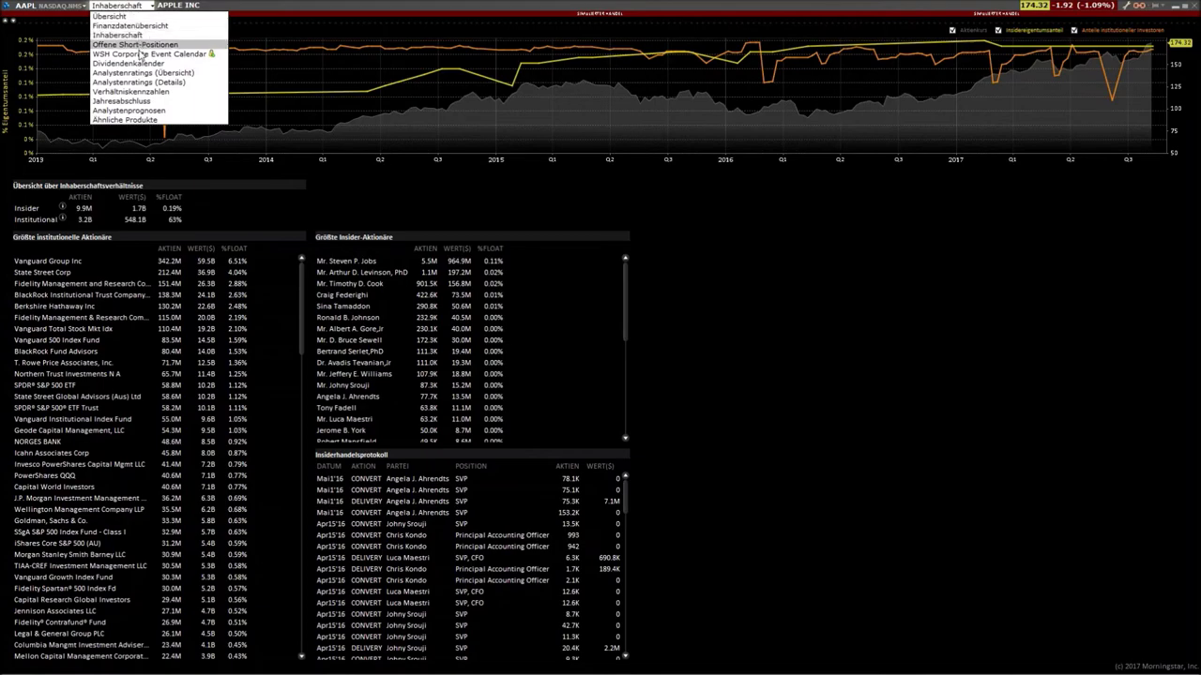
click(141, 63)
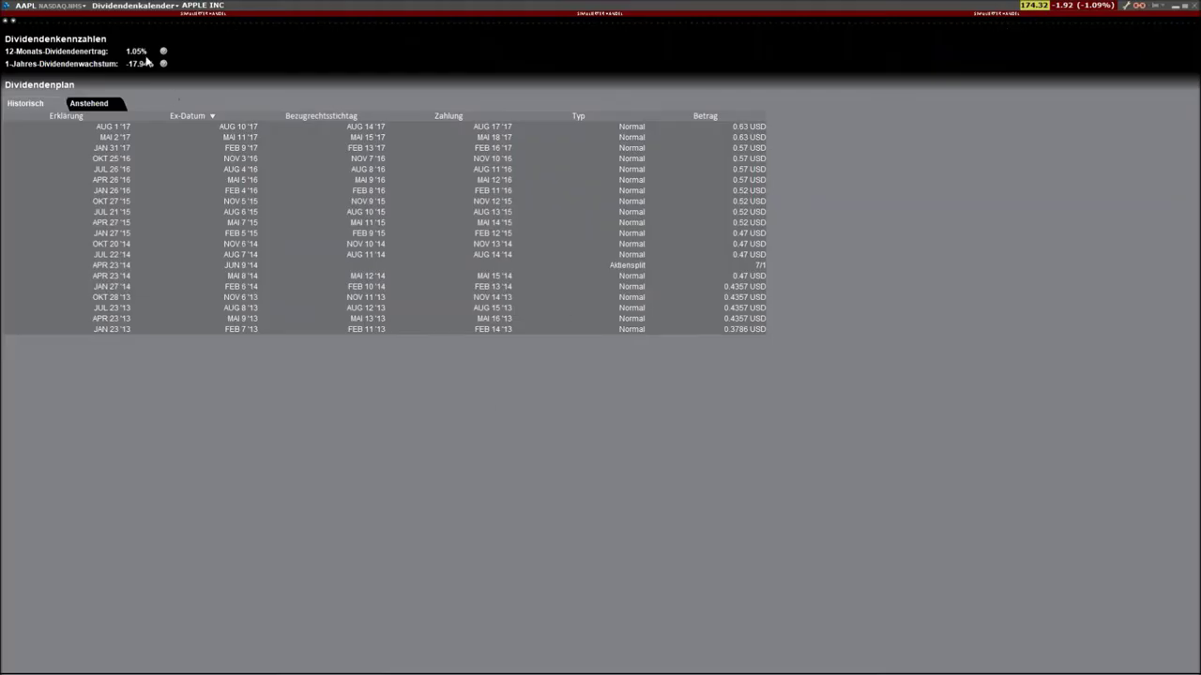
Open Apple's analyst ratings overview and examine the rating statistics, price target statistics and the log of upgrades and downgrades.
click(125, 8)
click(143, 73)
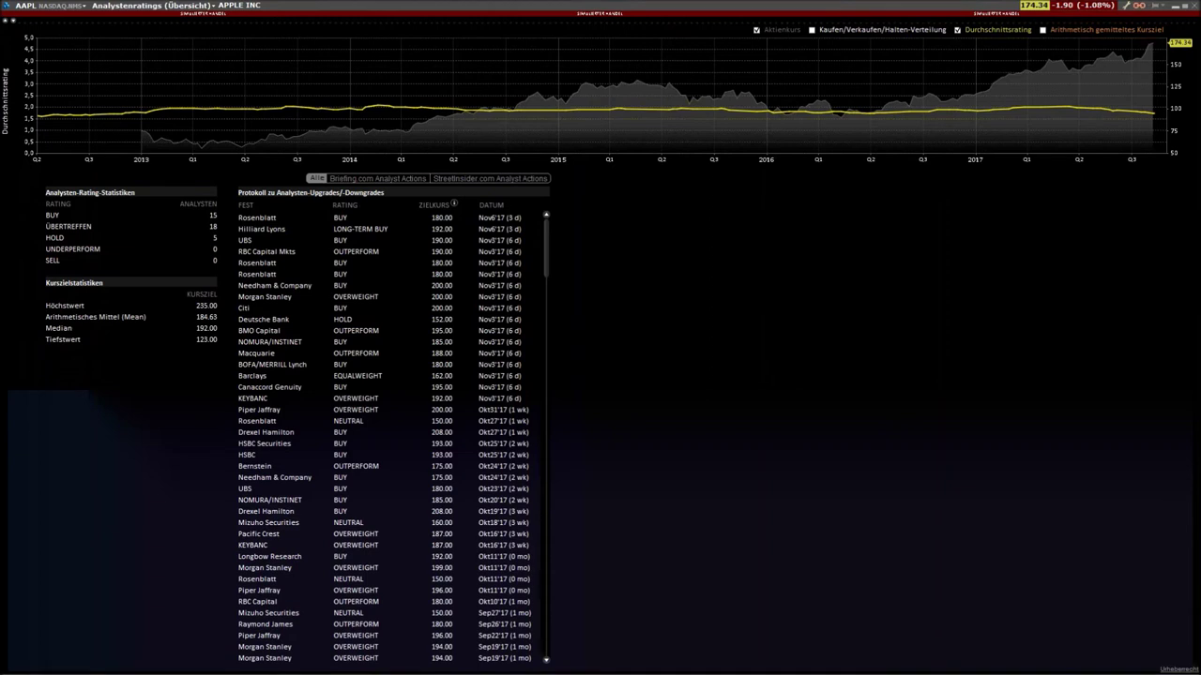
mouse_move(43, 209)
mouse_down()
mouse_move(65, 216)
mouse_move(57, 207)
mouse_up()
mouse_move(199, 214)
mouse_down()
mouse_move(222, 208)
mouse_move(225, 229)
mouse_move(212, 221)
mouse_up()
mouse_move(45, 222)
mouse_down()
mouse_move(89, 224)
mouse_move(42, 221)
mouse_up()
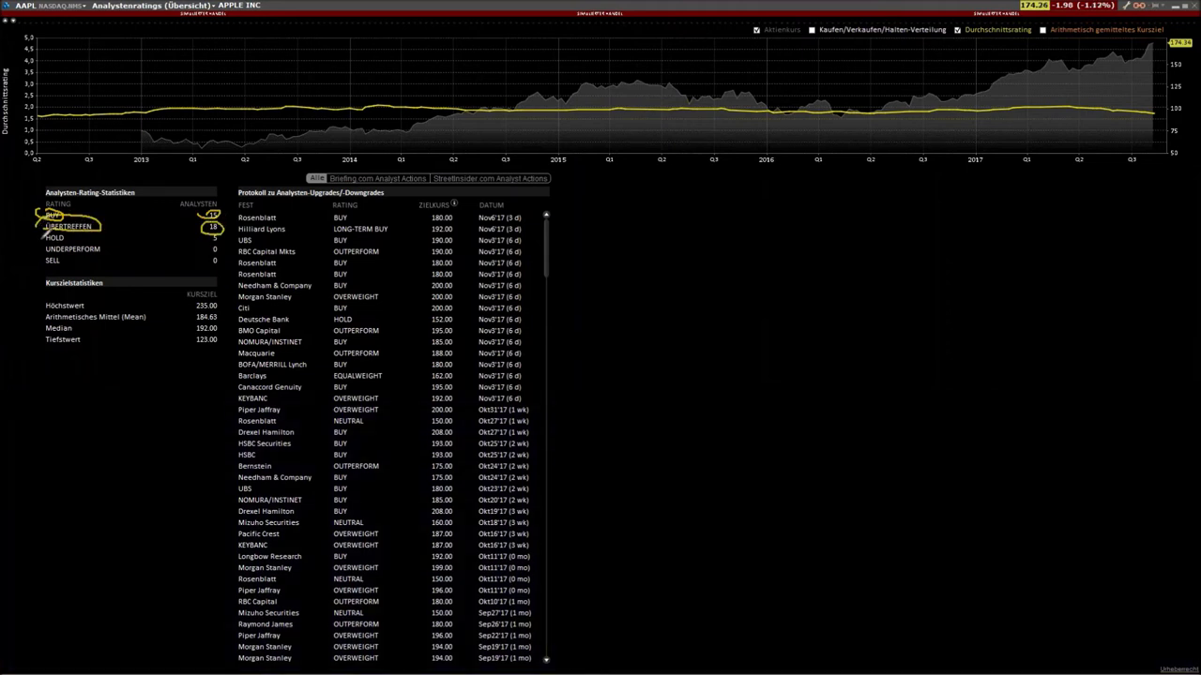
drag(34, 240, 87, 240)
mouse_move(181, 283)
mouse_down()
mouse_move(182, 304)
mouse_move(216, 343)
mouse_move(228, 271)
mouse_move(171, 274)
mouse_up()
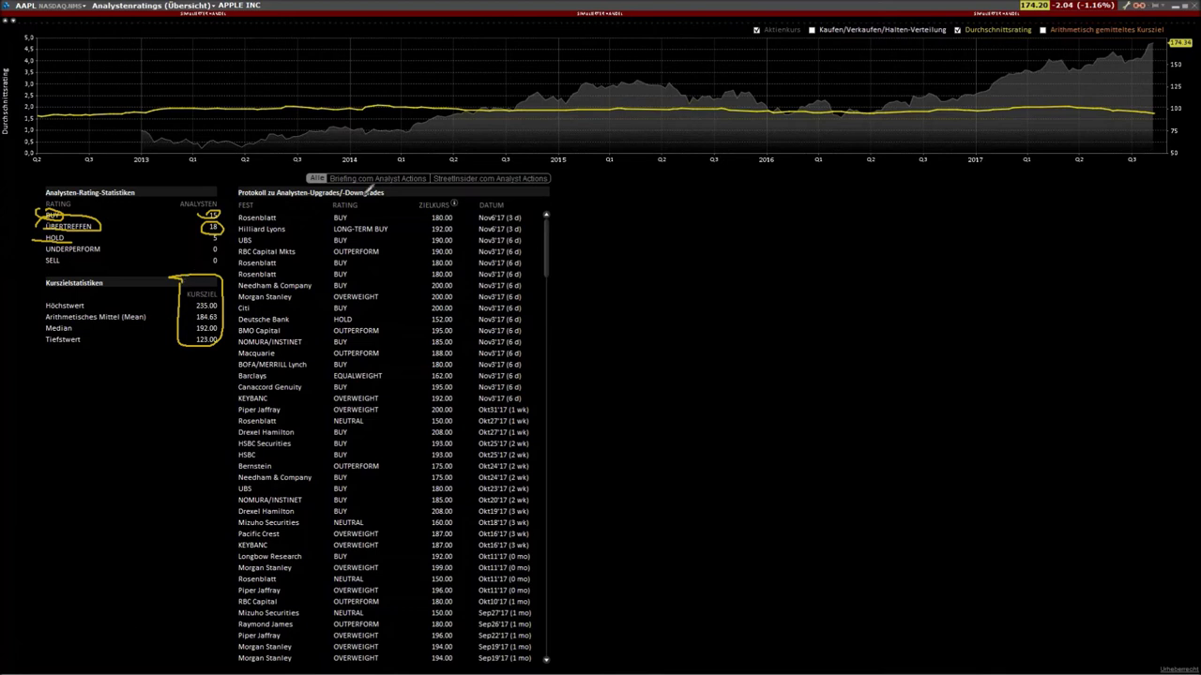
mouse_move(699, 194)
mouse_down()
mouse_move(588, 217)
mouse_move(553, 238)
mouse_move(584, 235)
mouse_up()
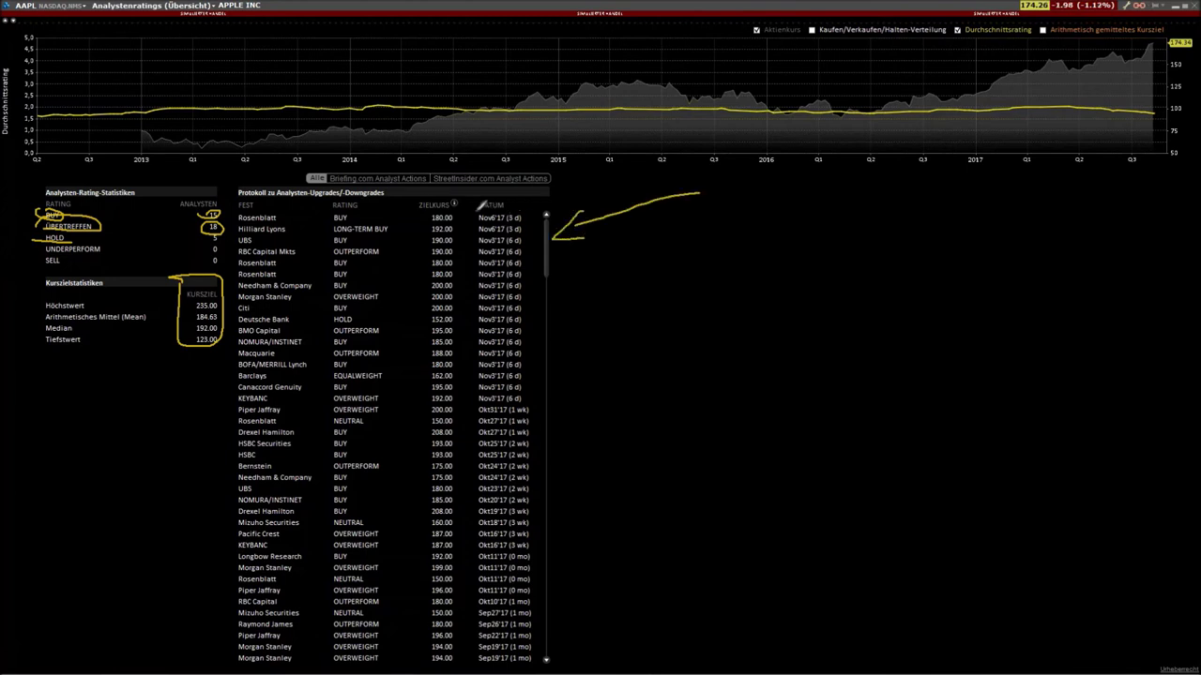
drag(527, 212, 533, 360)
drag(471, 214, 469, 295)
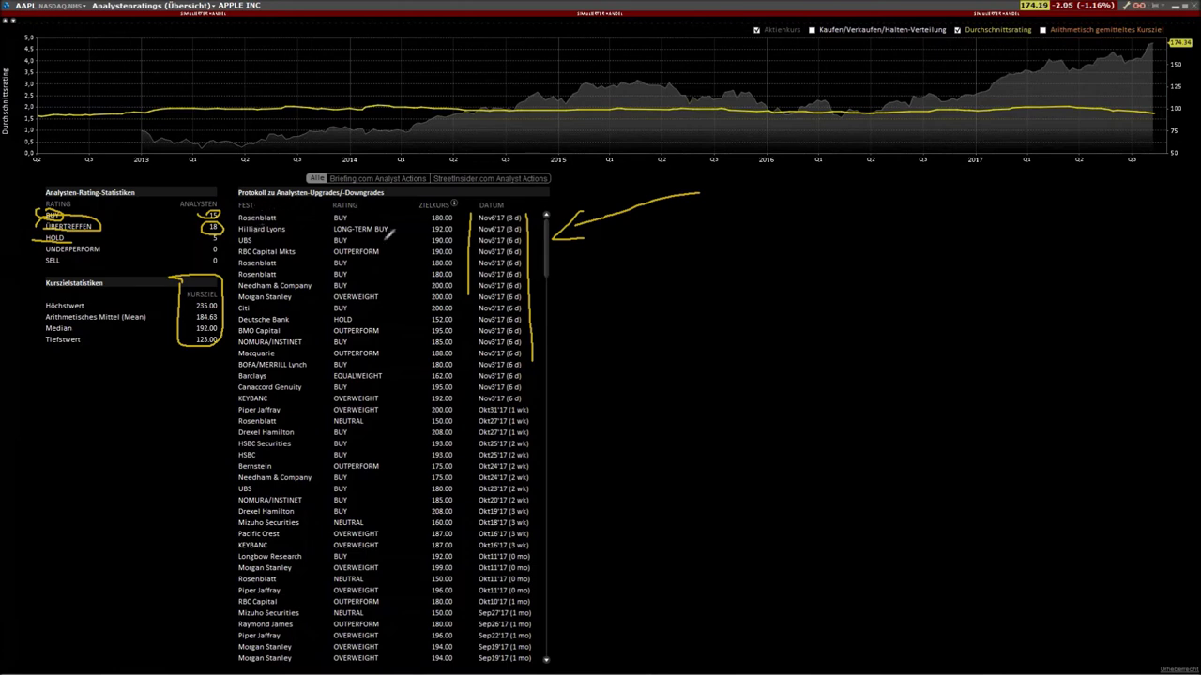
drag(350, 235, 359, 236)
mouse_move(451, 228)
mouse_down()
mouse_move(430, 238)
mouse_move(461, 240)
mouse_move(465, 227)
mouse_up()
key(e)
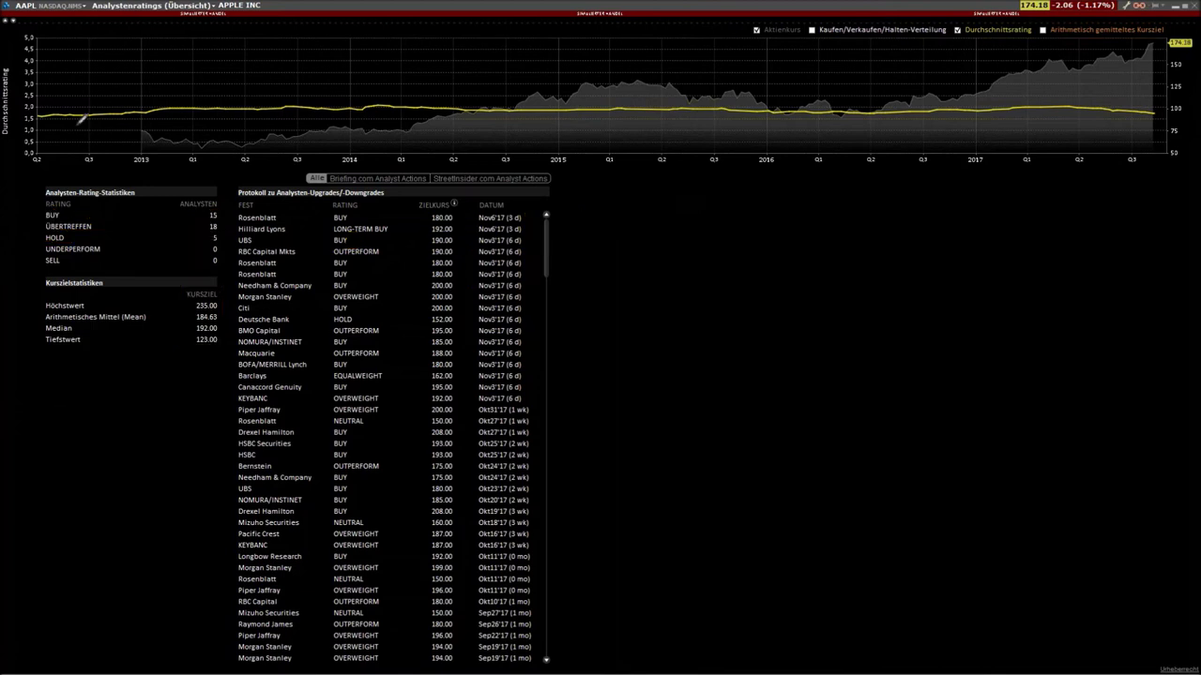
Open Apple's detailed analyst ratings and read the UBS coverage report with the $190 target.
click(132, 5)
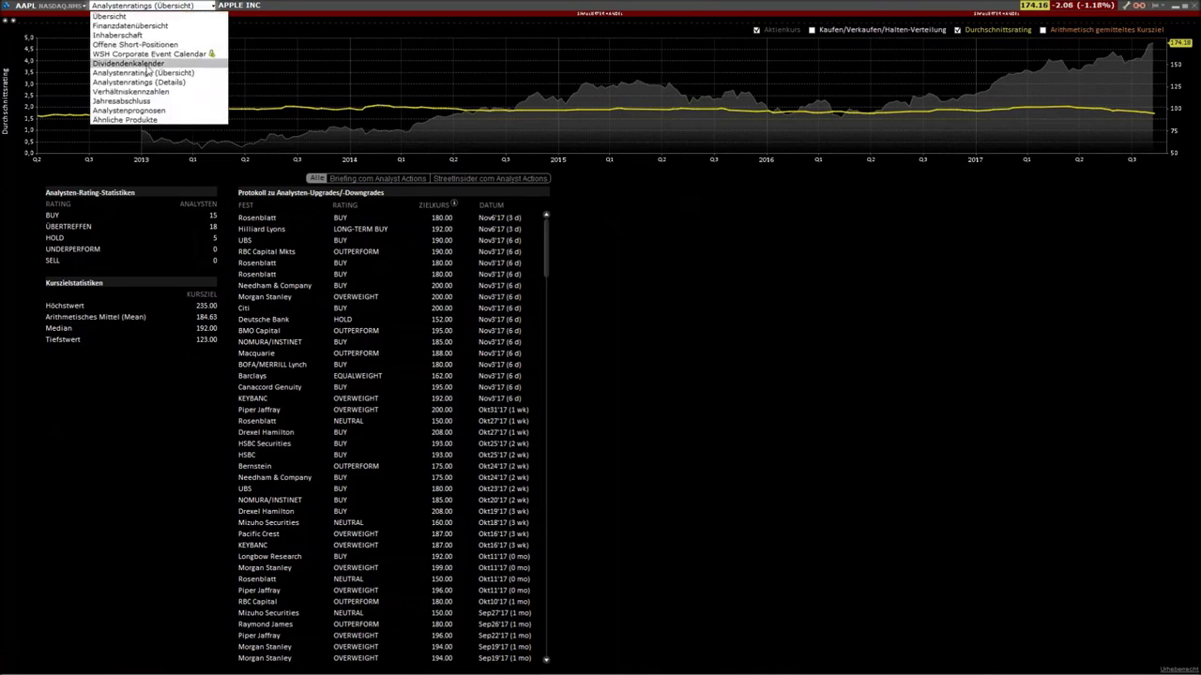
click(139, 81)
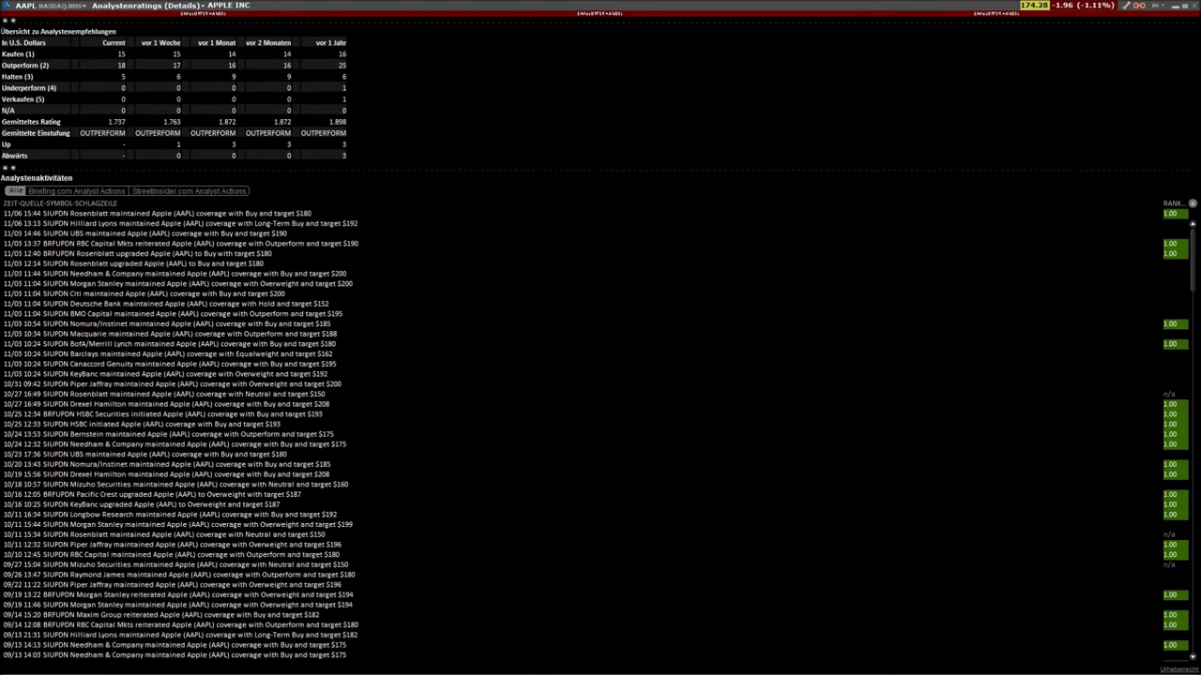
click(234, 233)
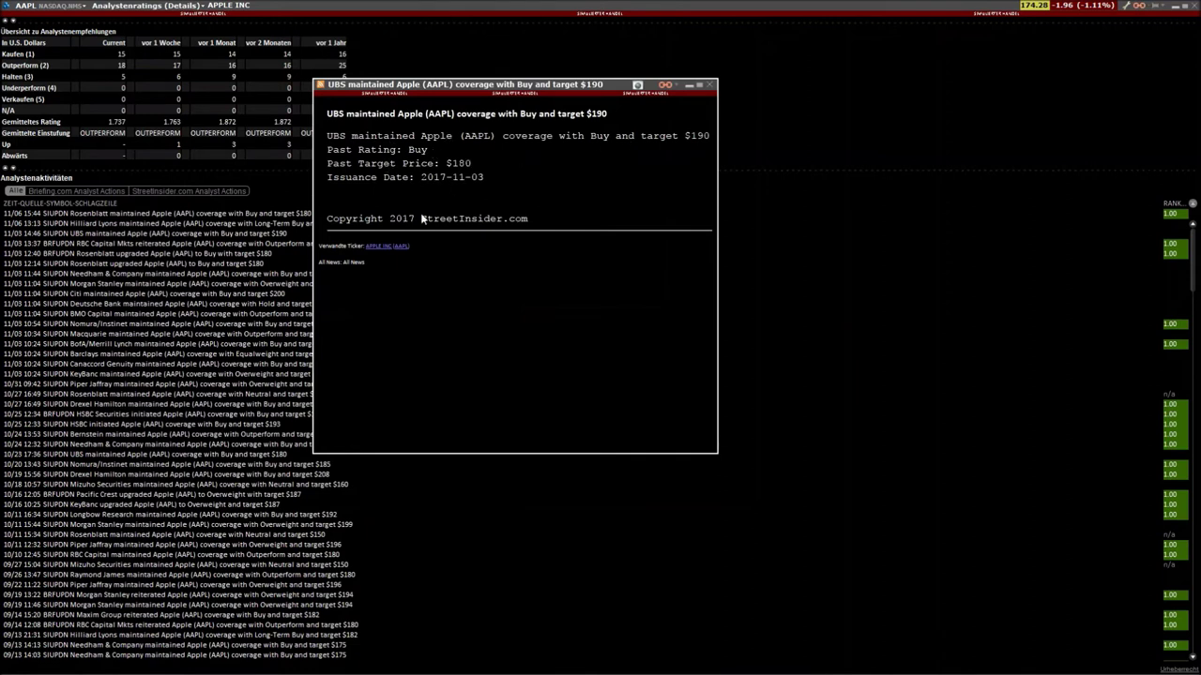
click(710, 85)
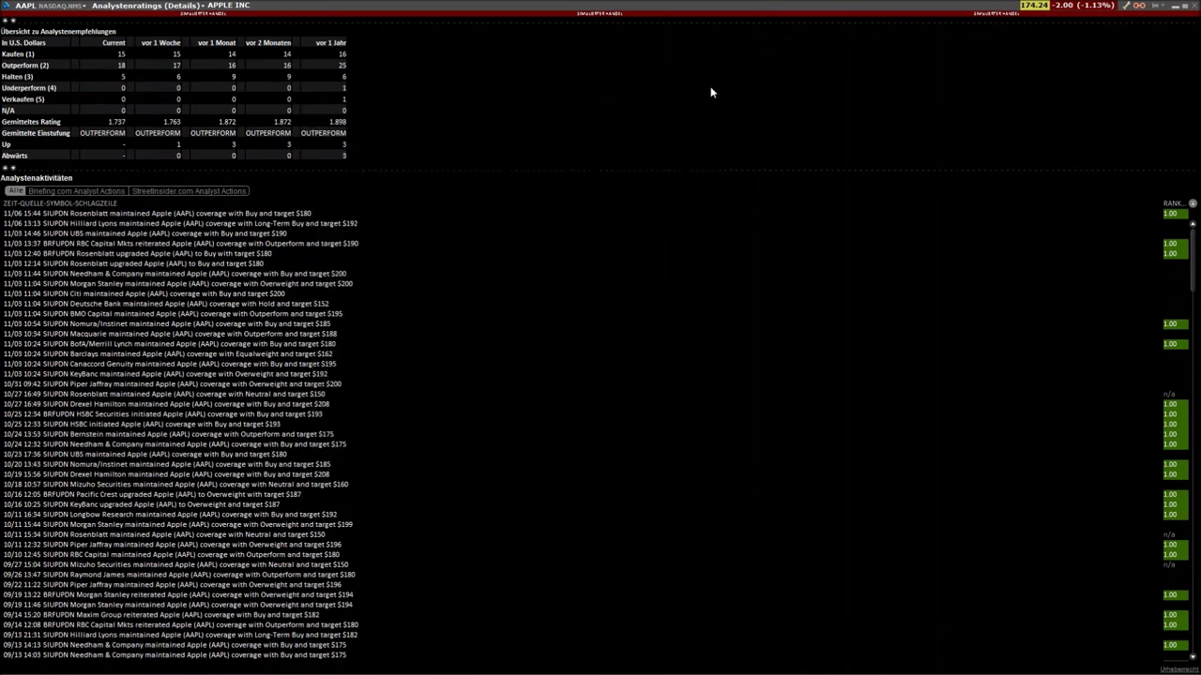
click(120, 216)
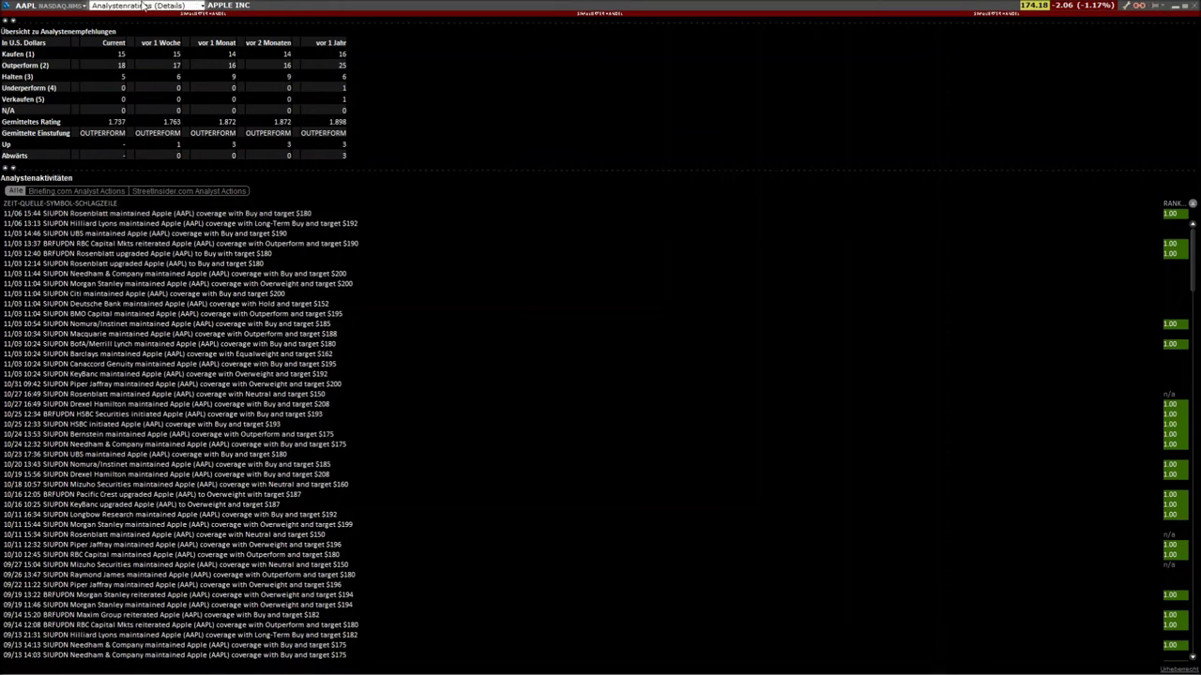
Review Apple's key ratios, annual income statement and balance sheet, and close the fundamental data and description windows.
click(153, 5)
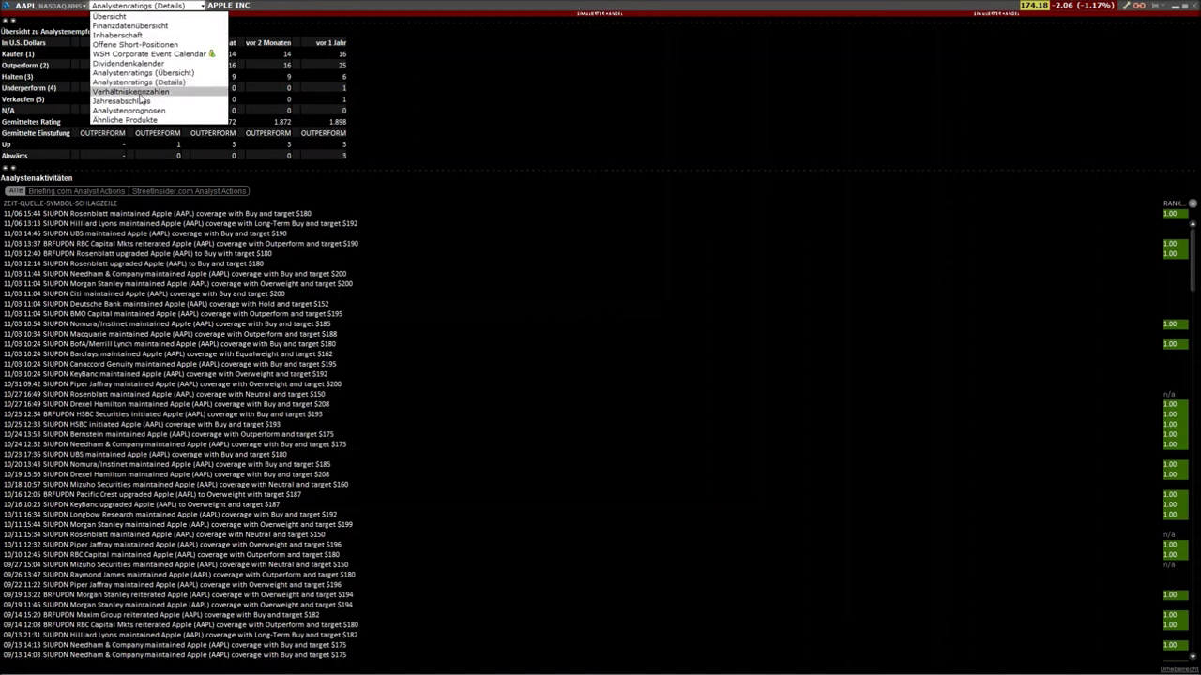
click(139, 94)
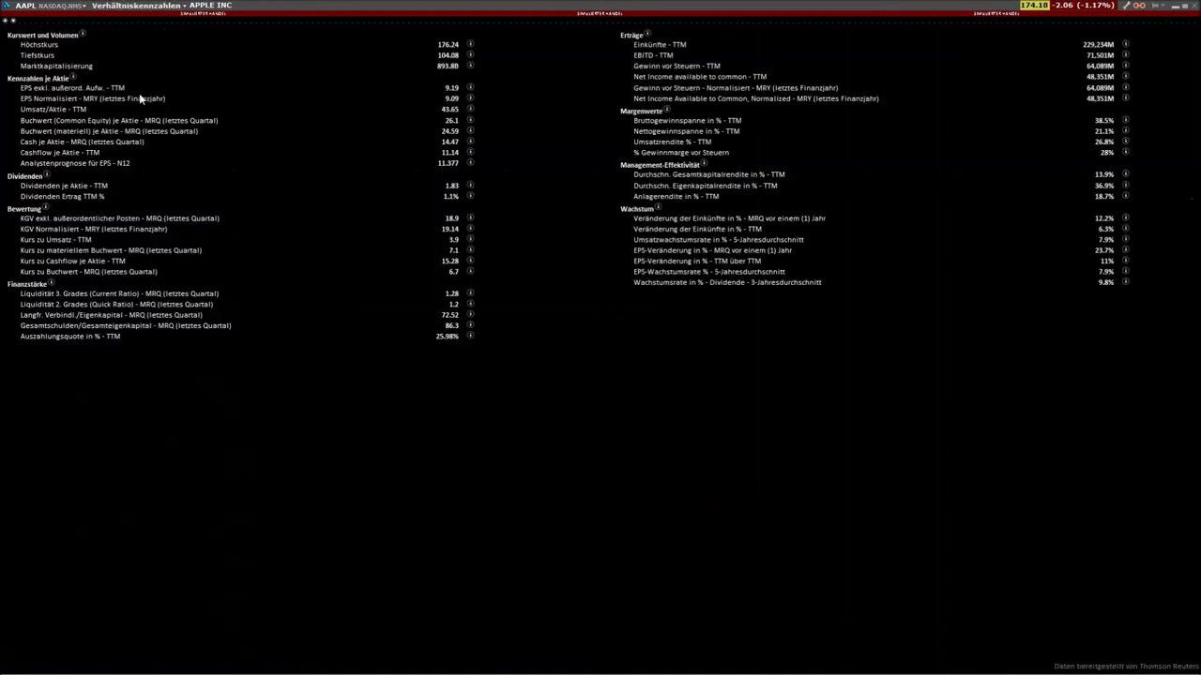
click(139, 6)
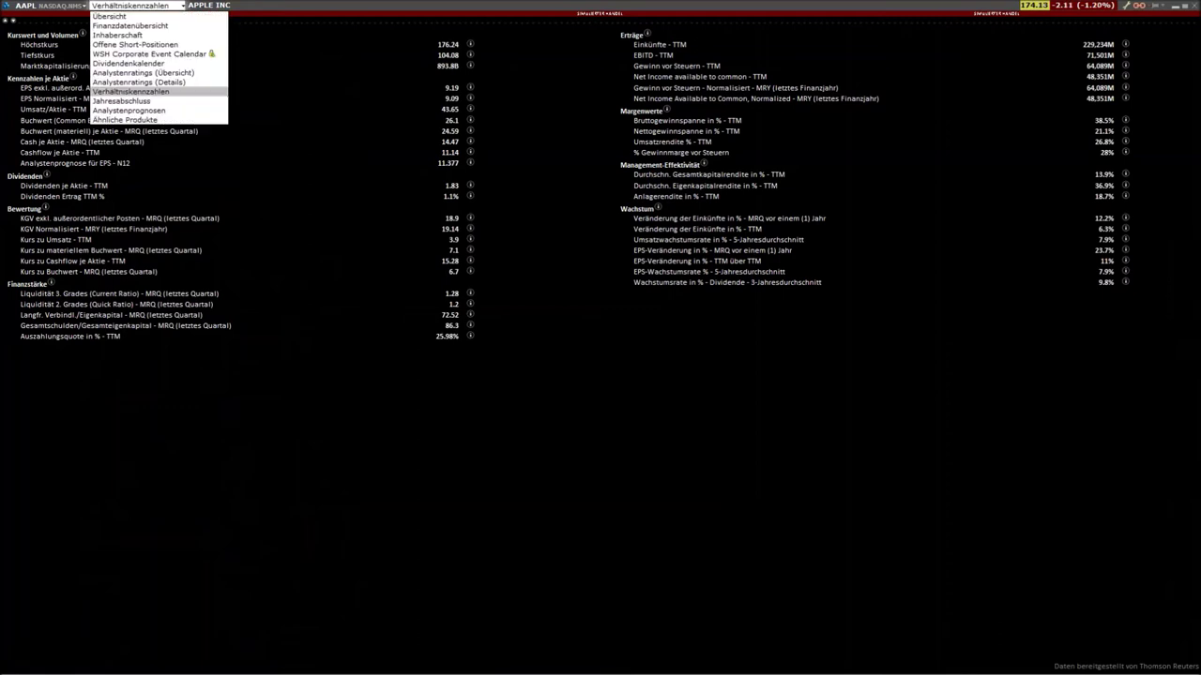
click(137, 100)
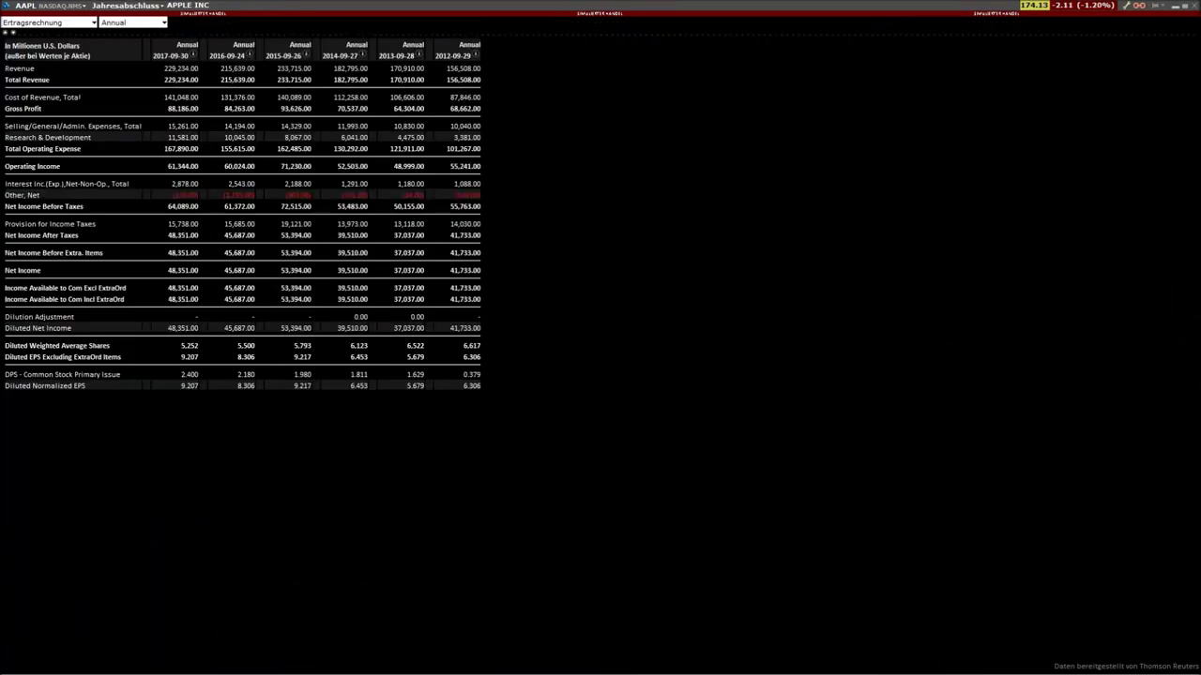
click(91, 26)
click(79, 47)
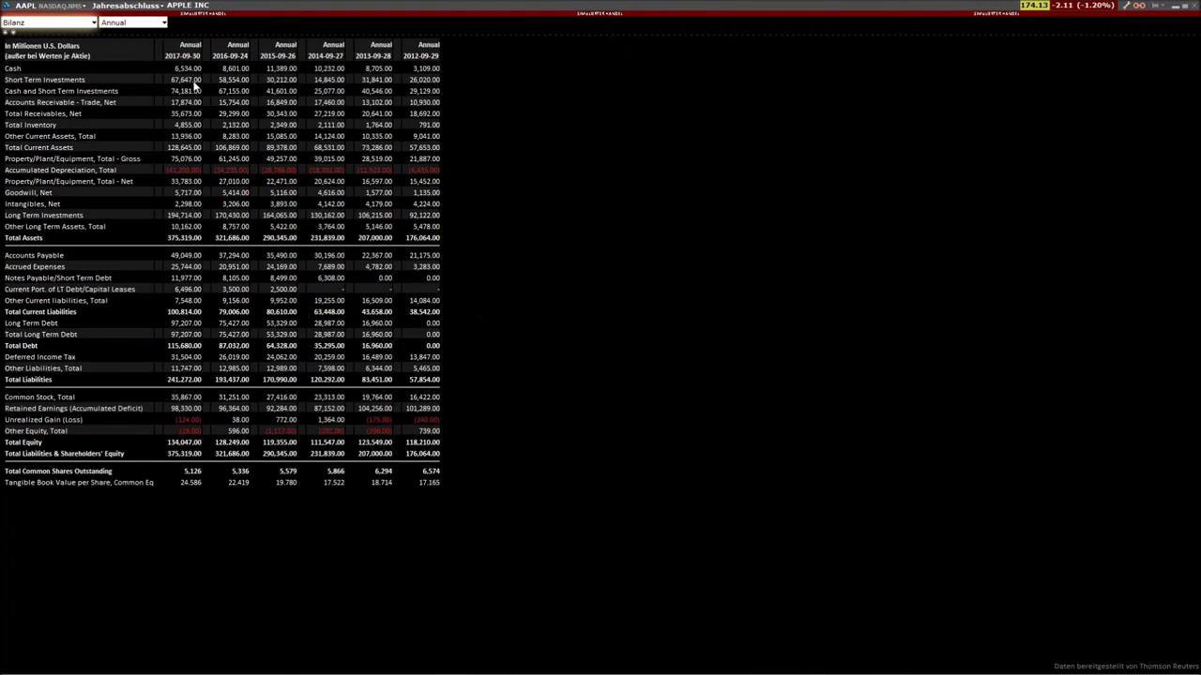
click(1196, 7)
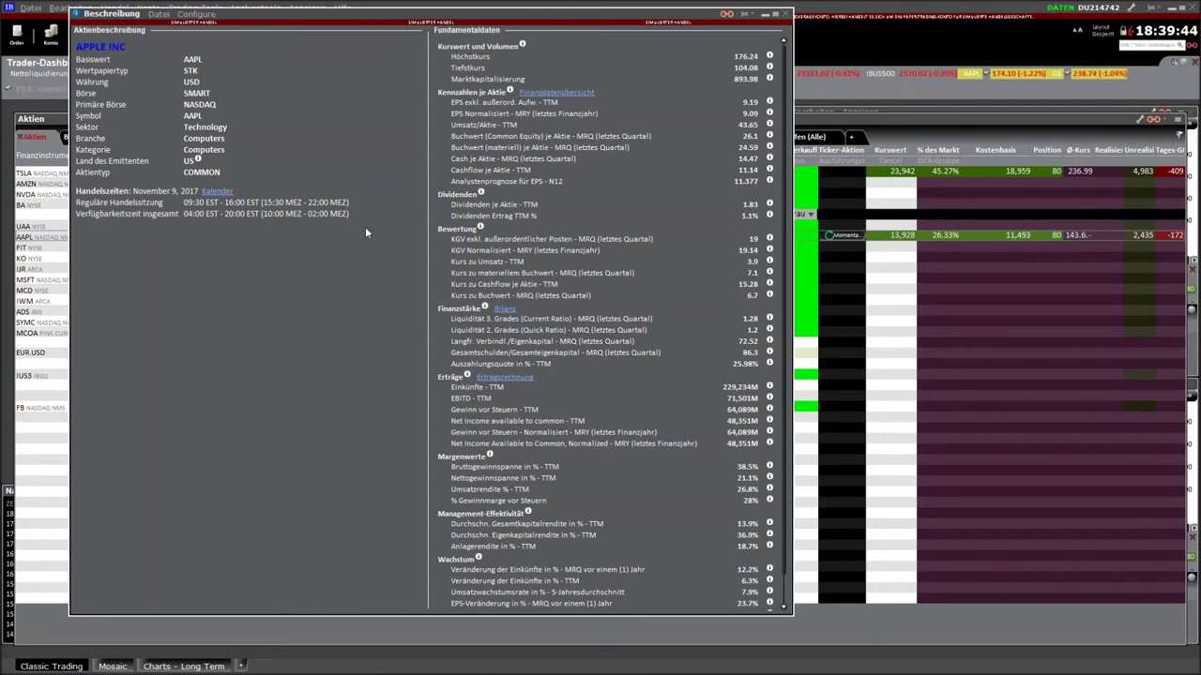
click(788, 14)
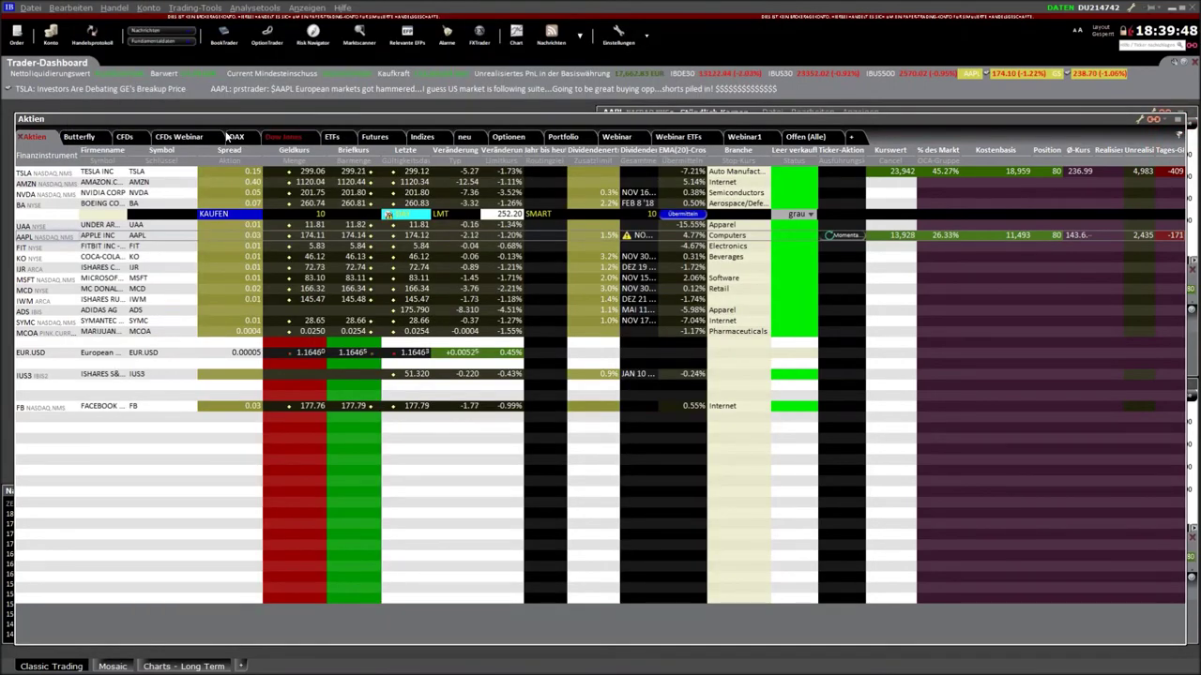
Open the advanced stock market scanner, examine its instrument, location, filter and parameter options, and close it.
click(362, 34)
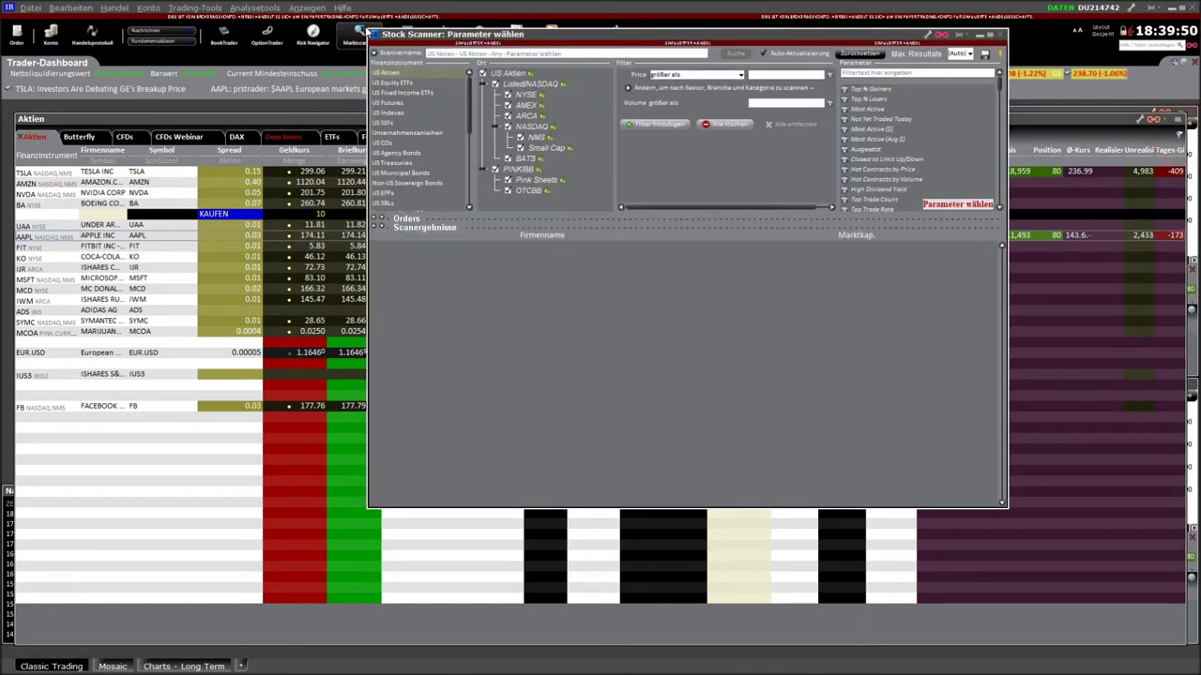
drag(549, 39, 470, 108)
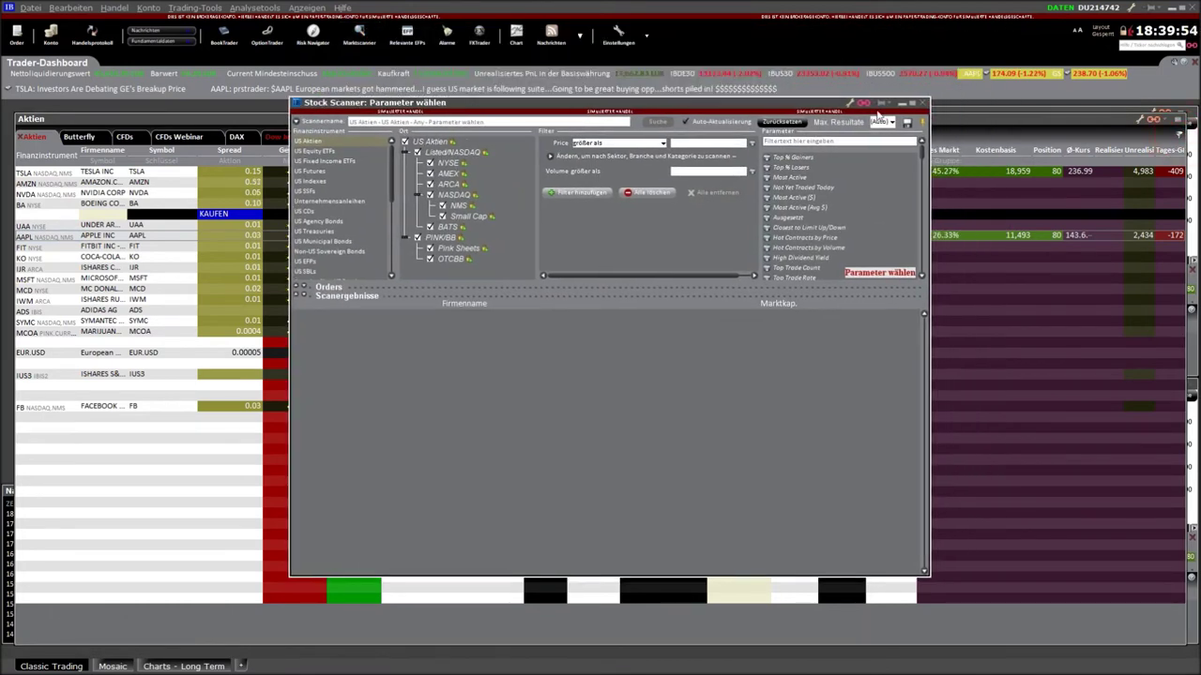
click(924, 105)
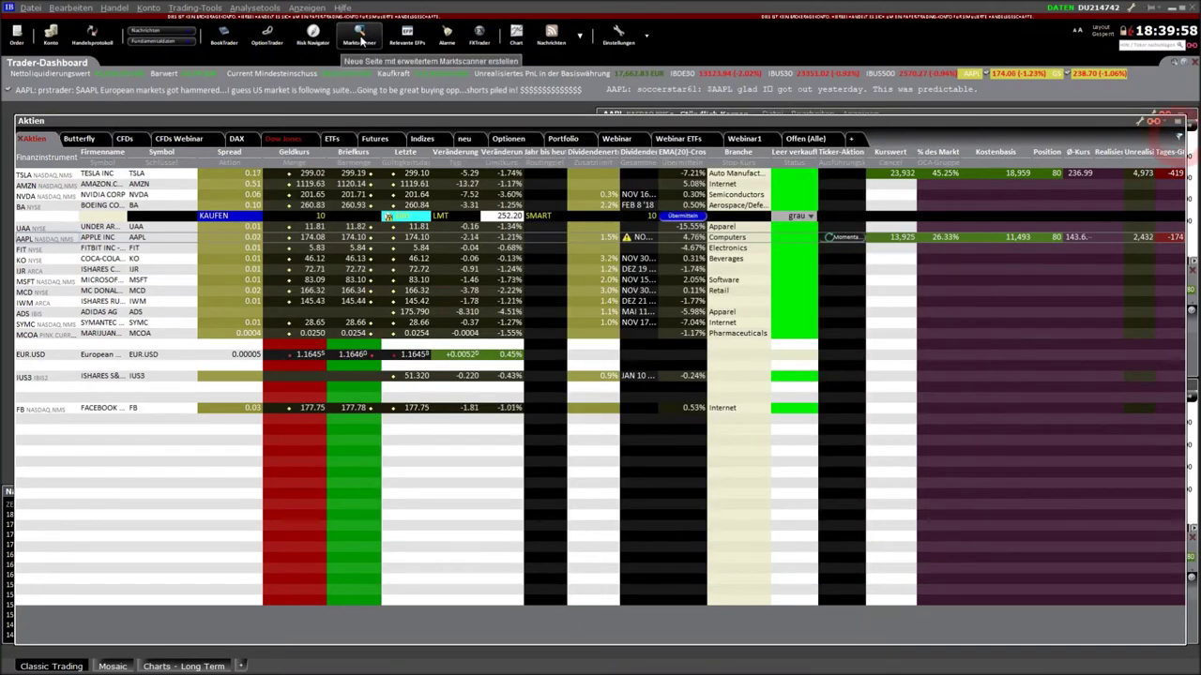
click(360, 39)
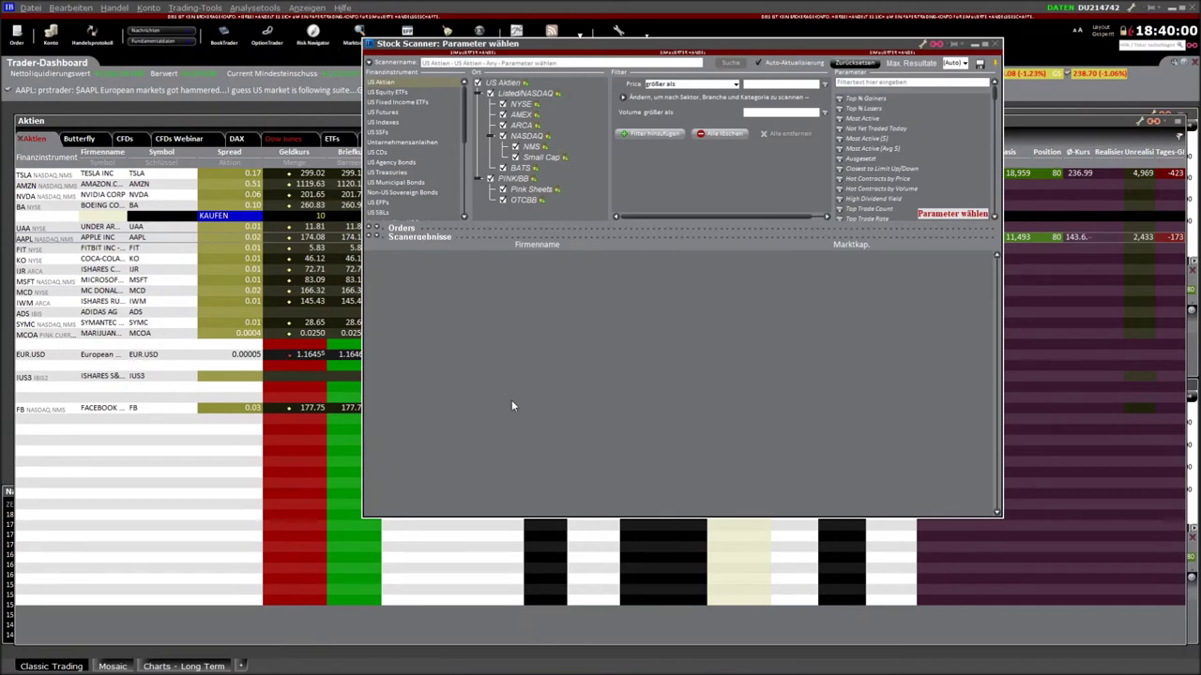
click(996, 46)
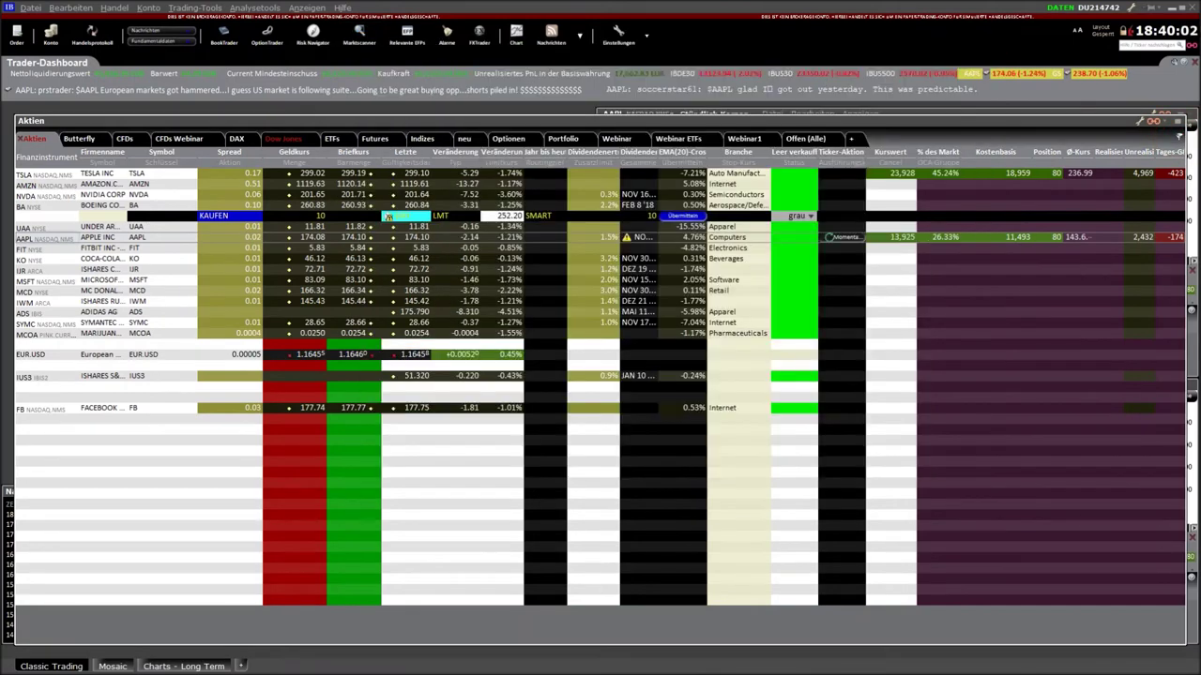
Open the Mosaic market scanner, view the predefined US Movers scan, and close the scanner window.
click(242, 8)
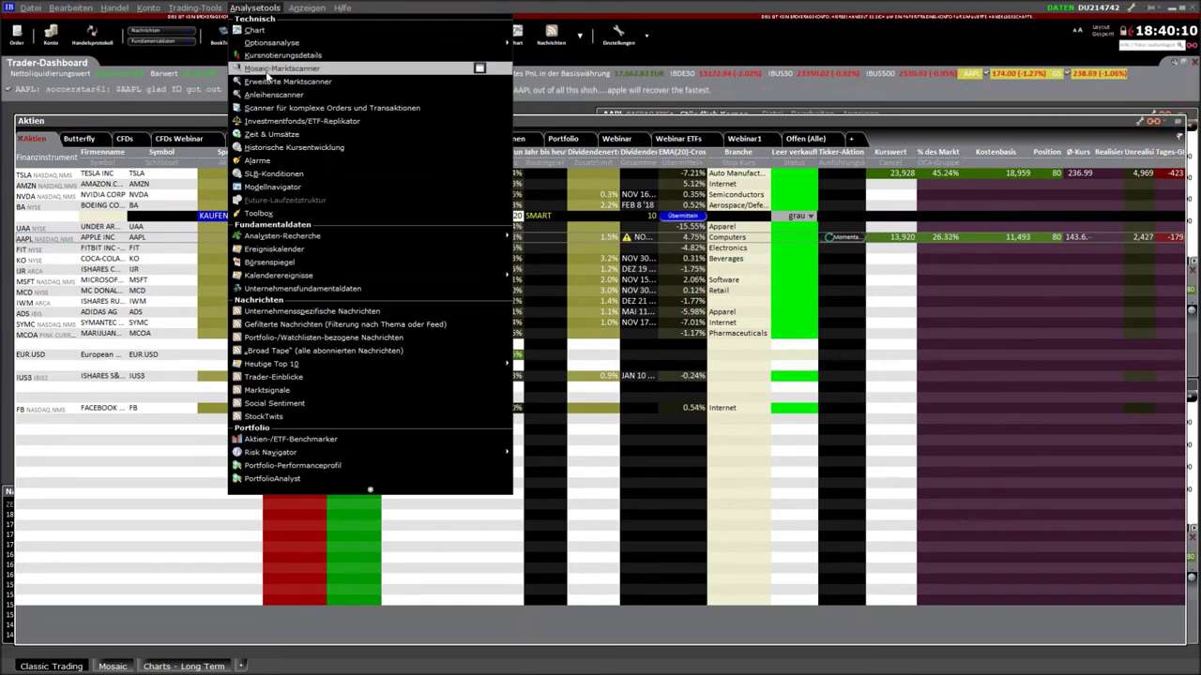
click(266, 73)
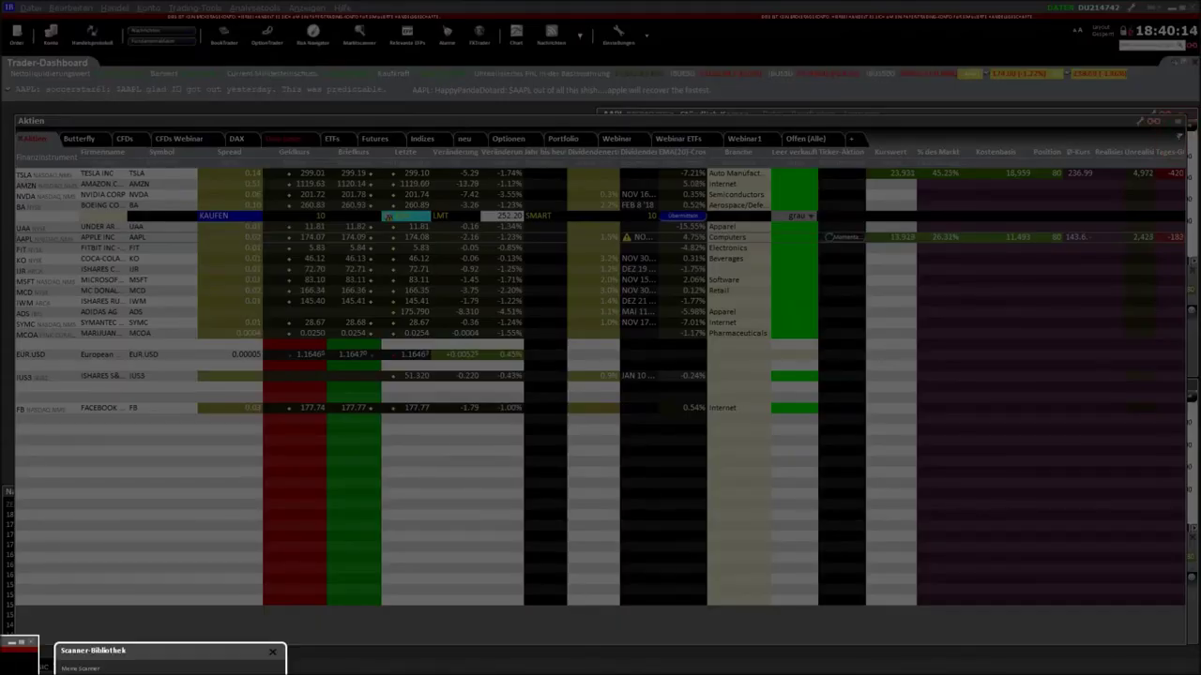
drag(527, 332, 596, 259)
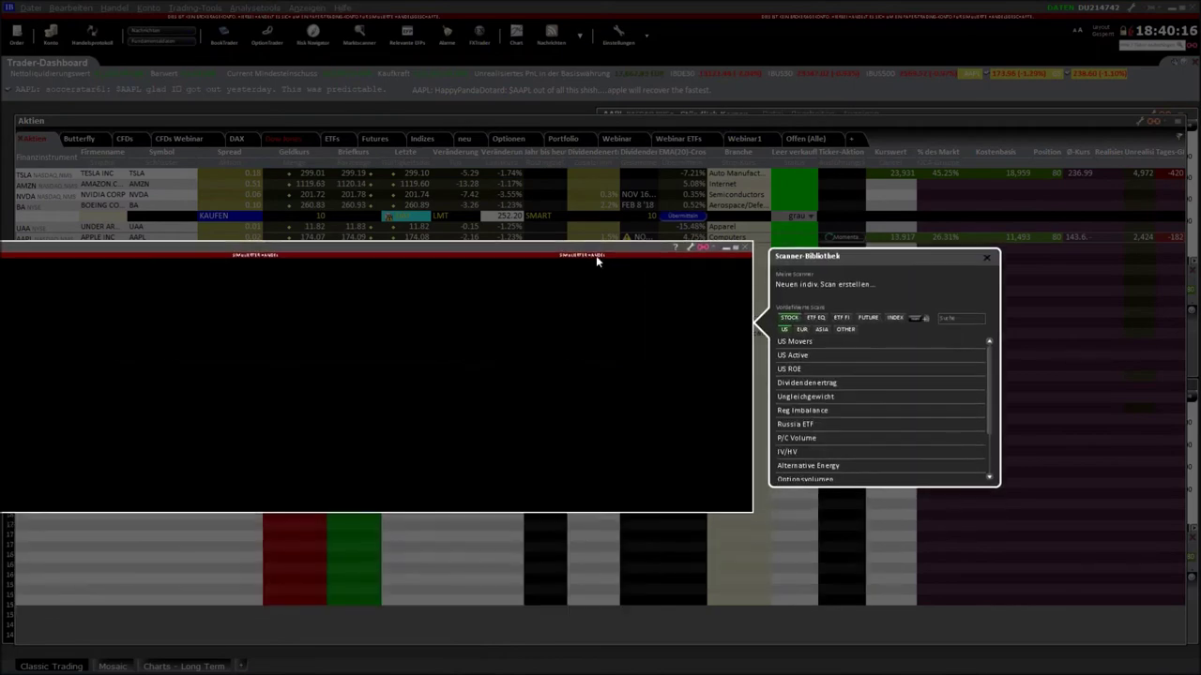
click(795, 343)
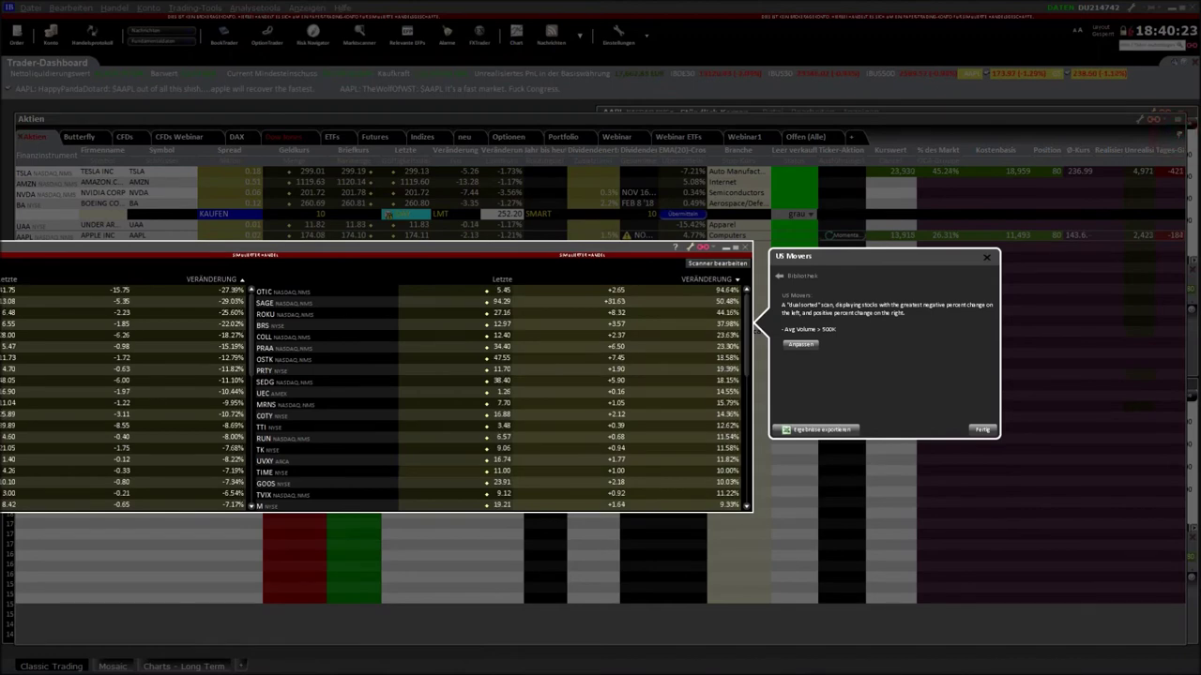
click(748, 248)
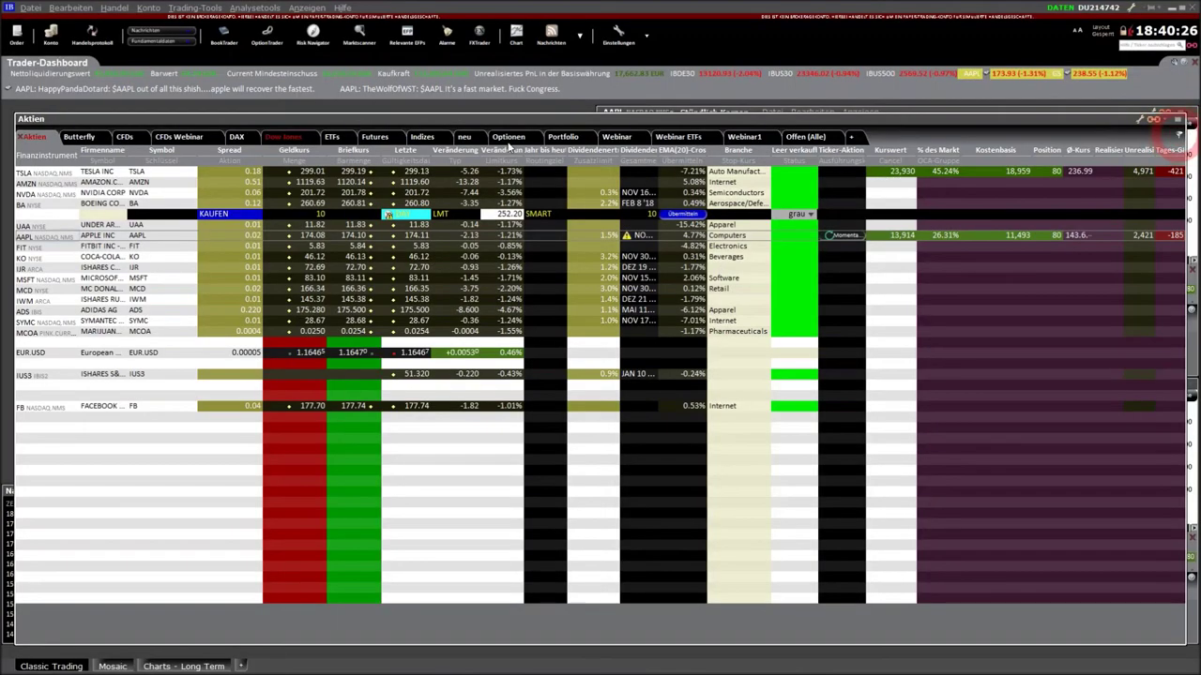
Open the advanced market scanner for US Aktien and restrict the location to NASDAQ with NMS and Small Cap.
click(251, 9)
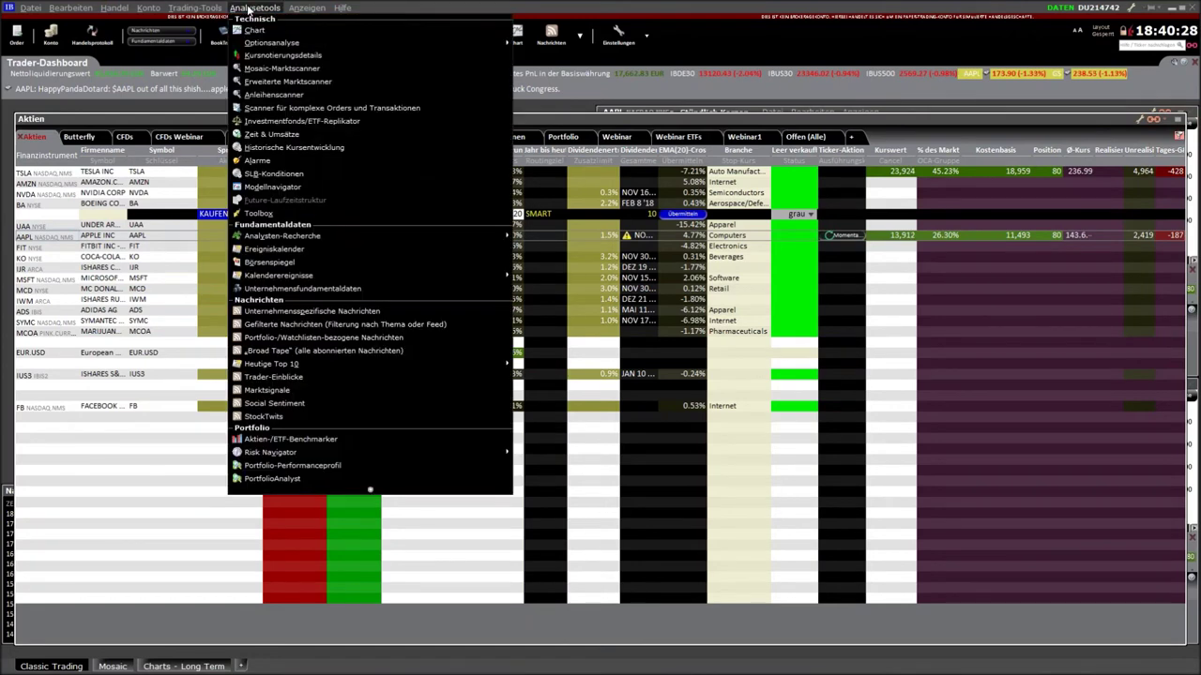
click(273, 83)
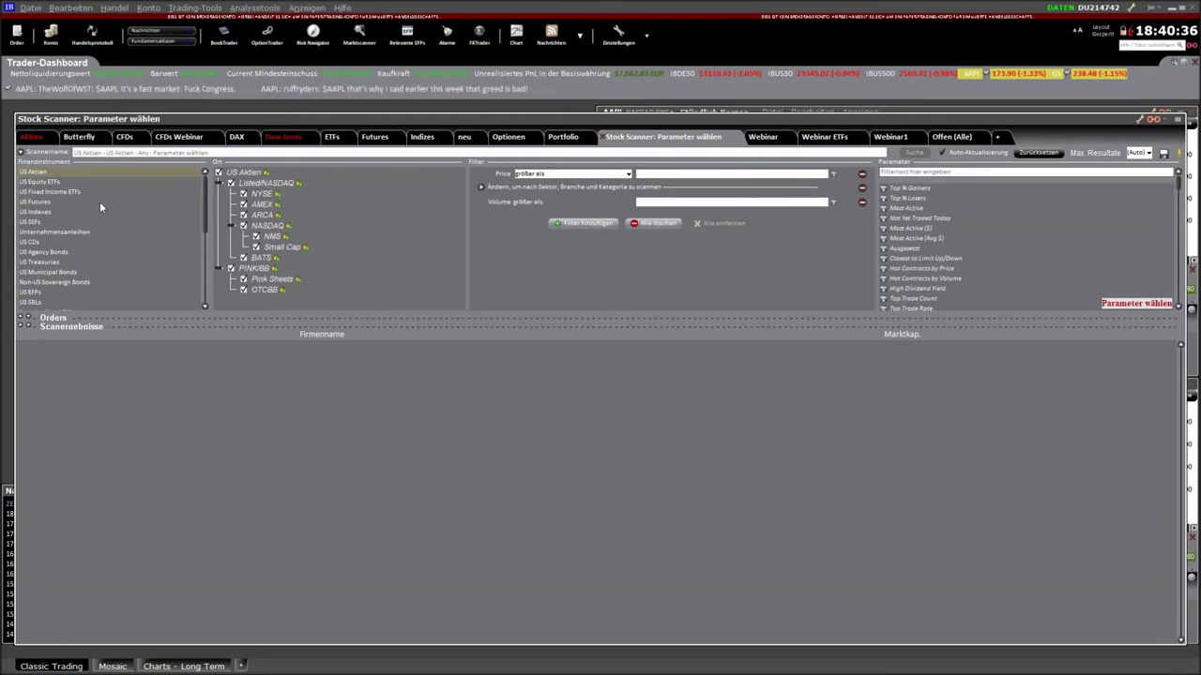
click(28, 174)
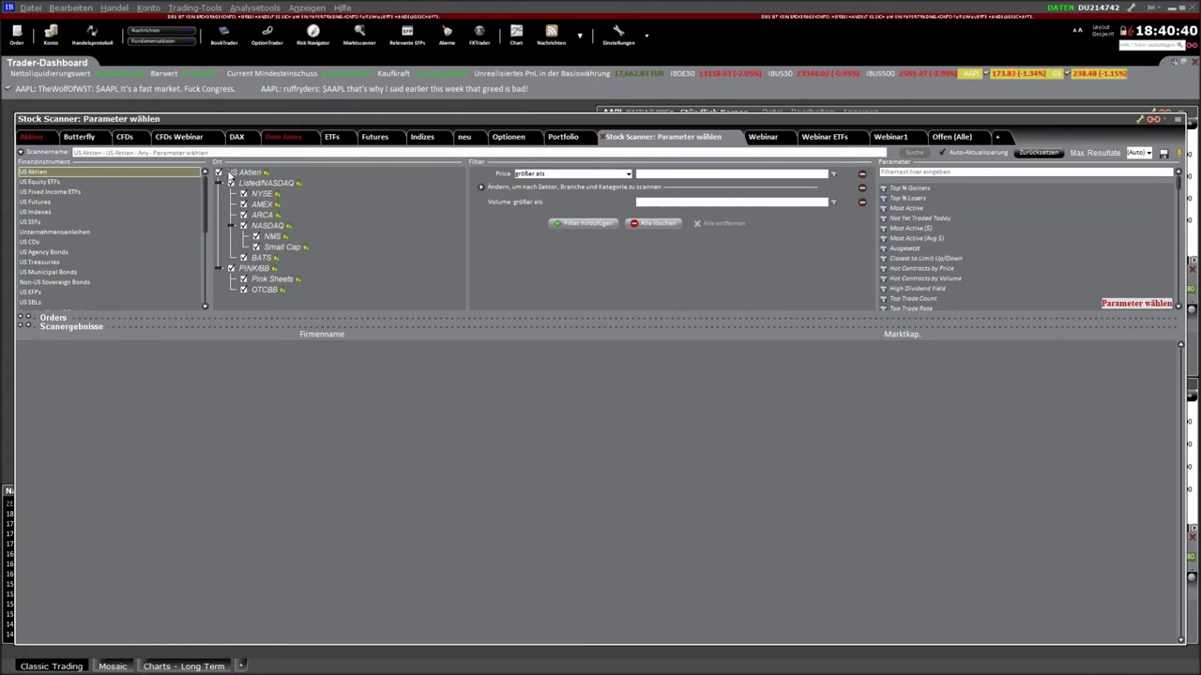
click(218, 174)
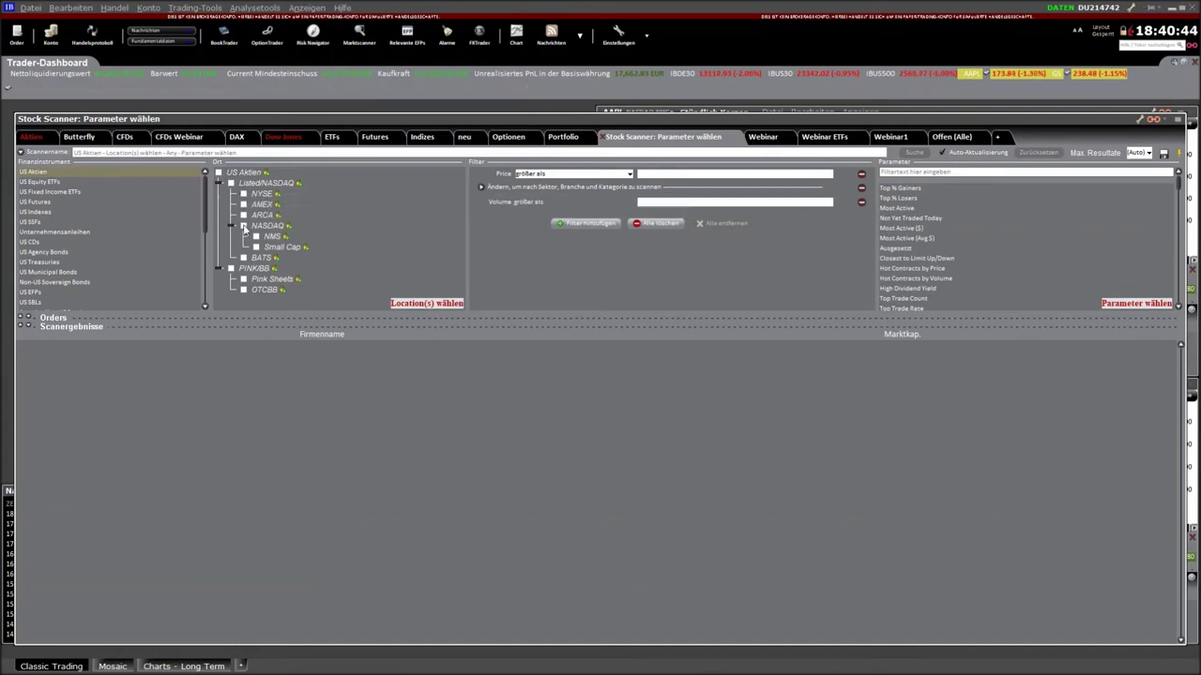
click(244, 226)
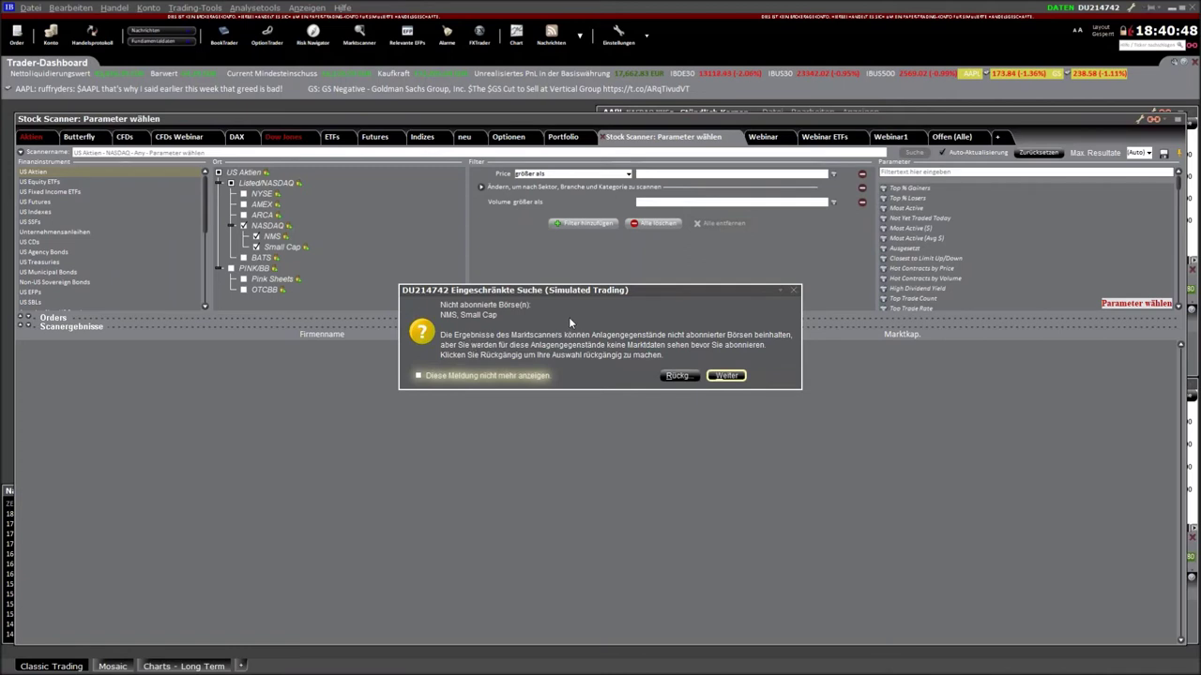
click(797, 290)
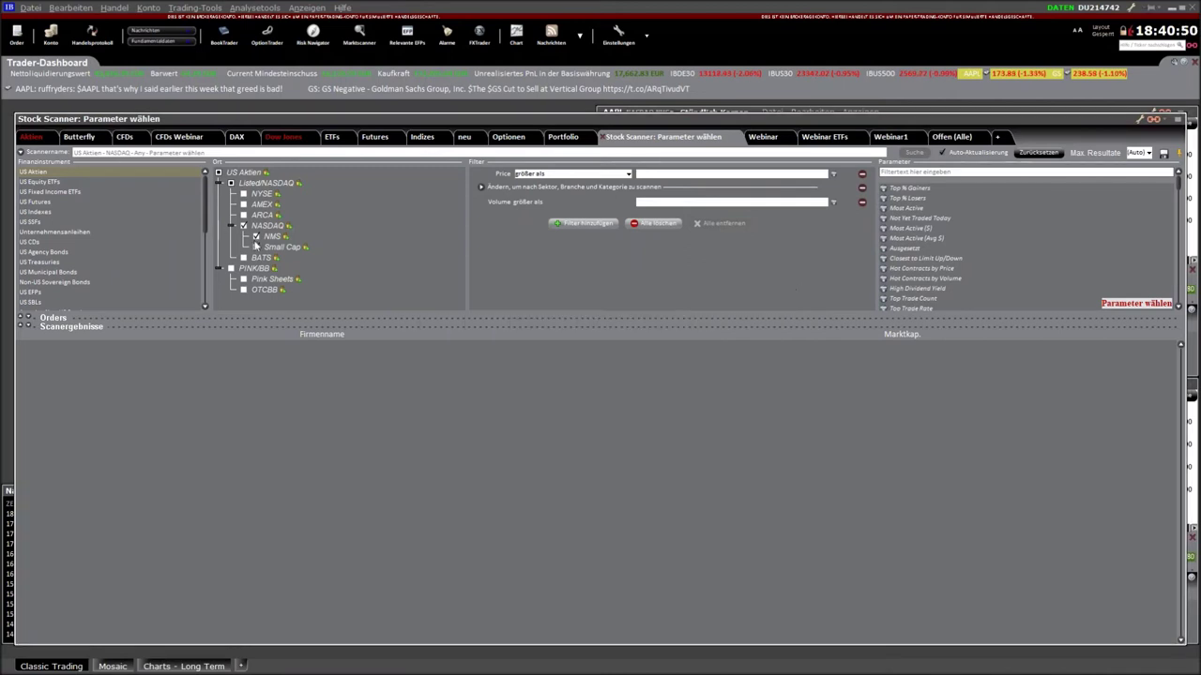
click(256, 237)
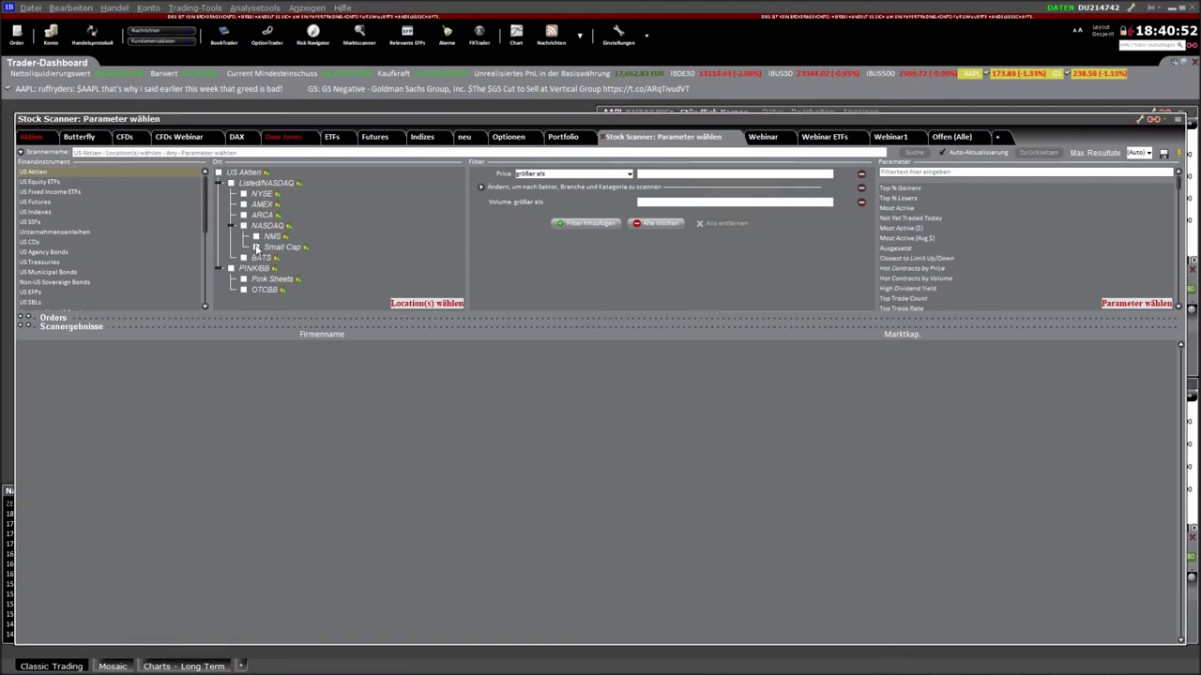
click(254, 237)
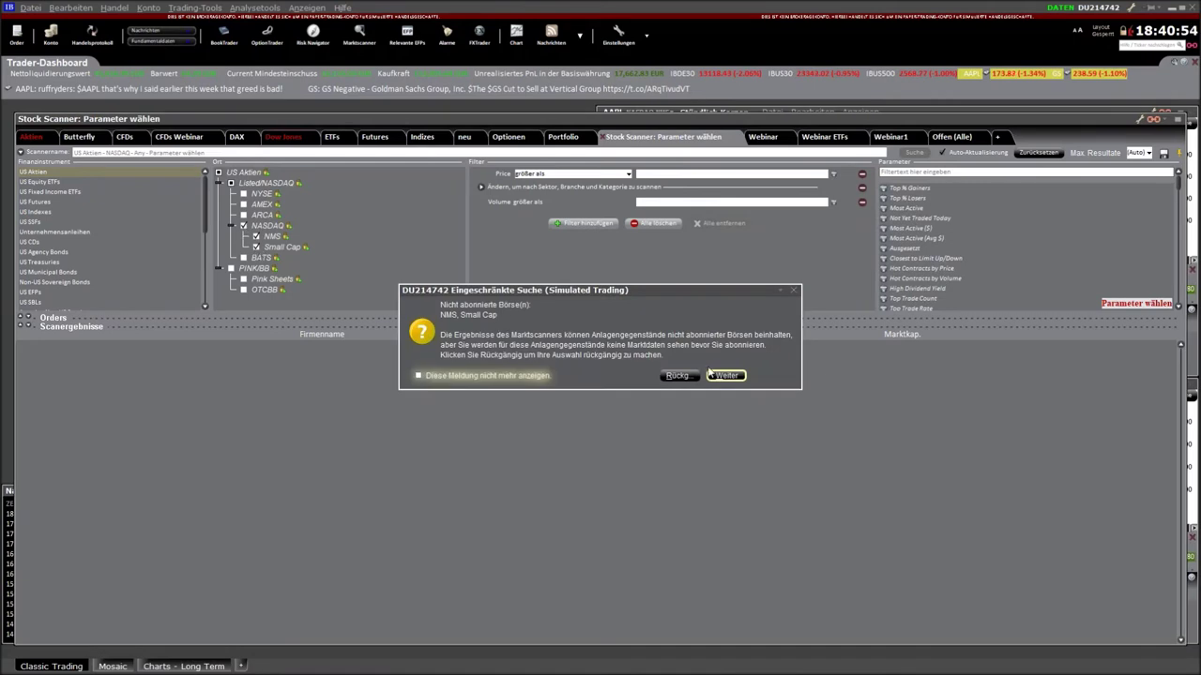
click(792, 290)
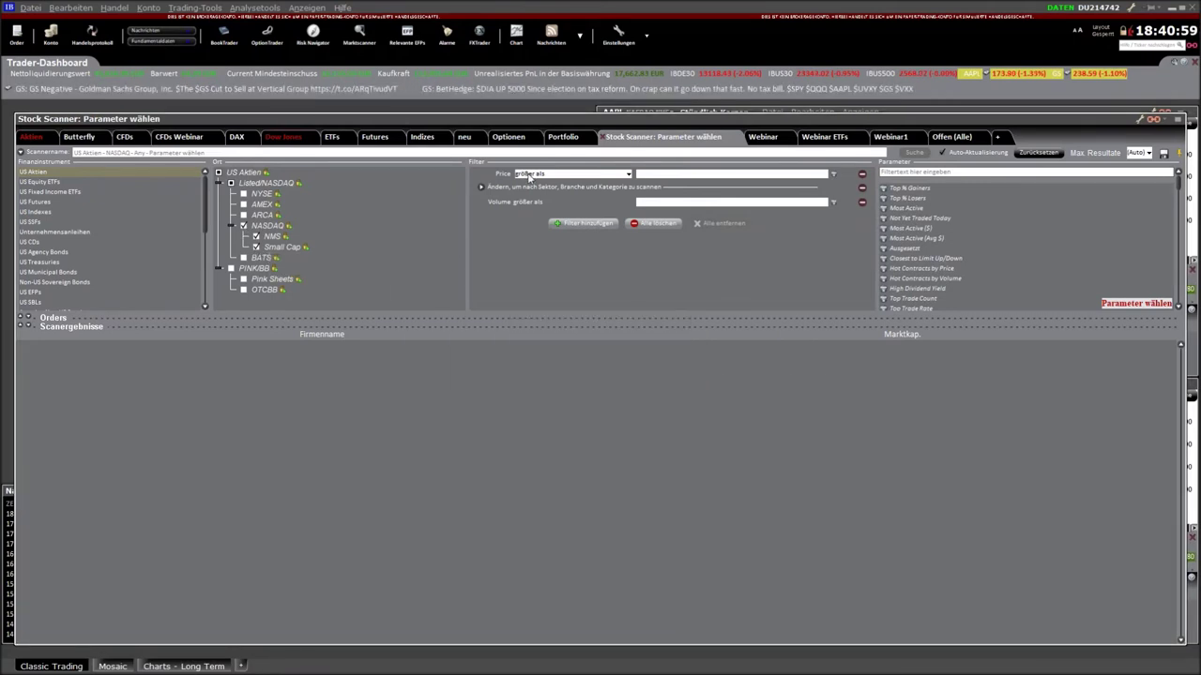
Filter for a price greater than 10, choose the Top % Gainers parameter, and run the scan.
click(530, 178)
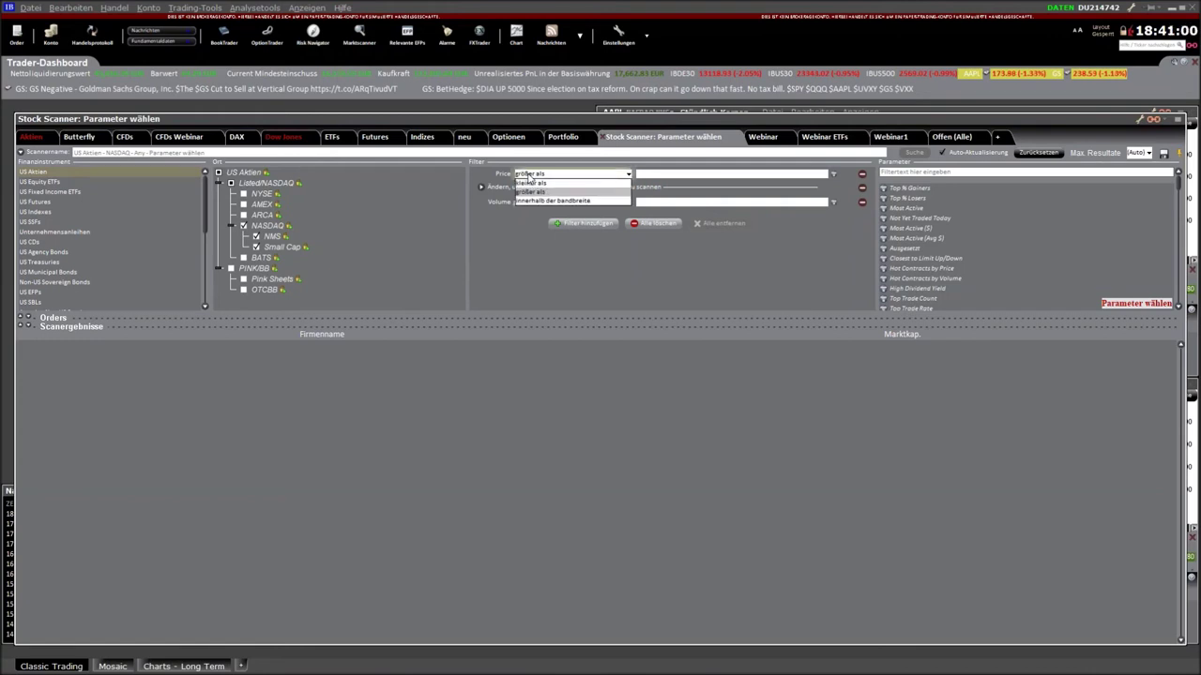
click(531, 186)
click(732, 173)
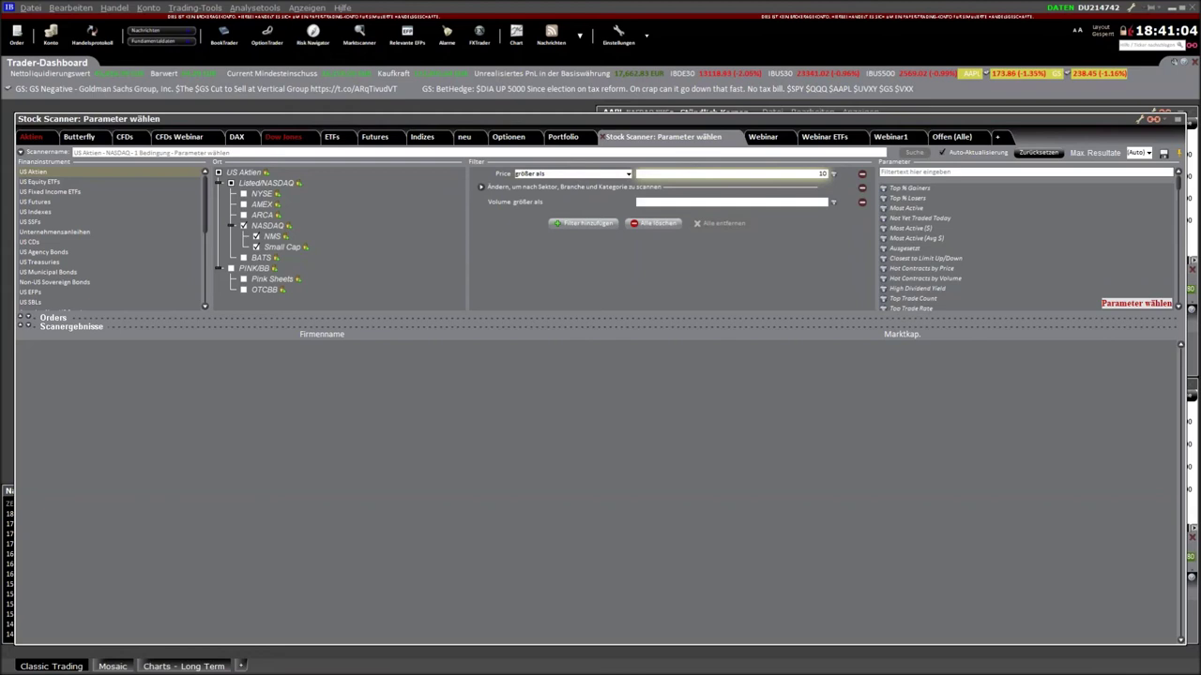
click(909, 187)
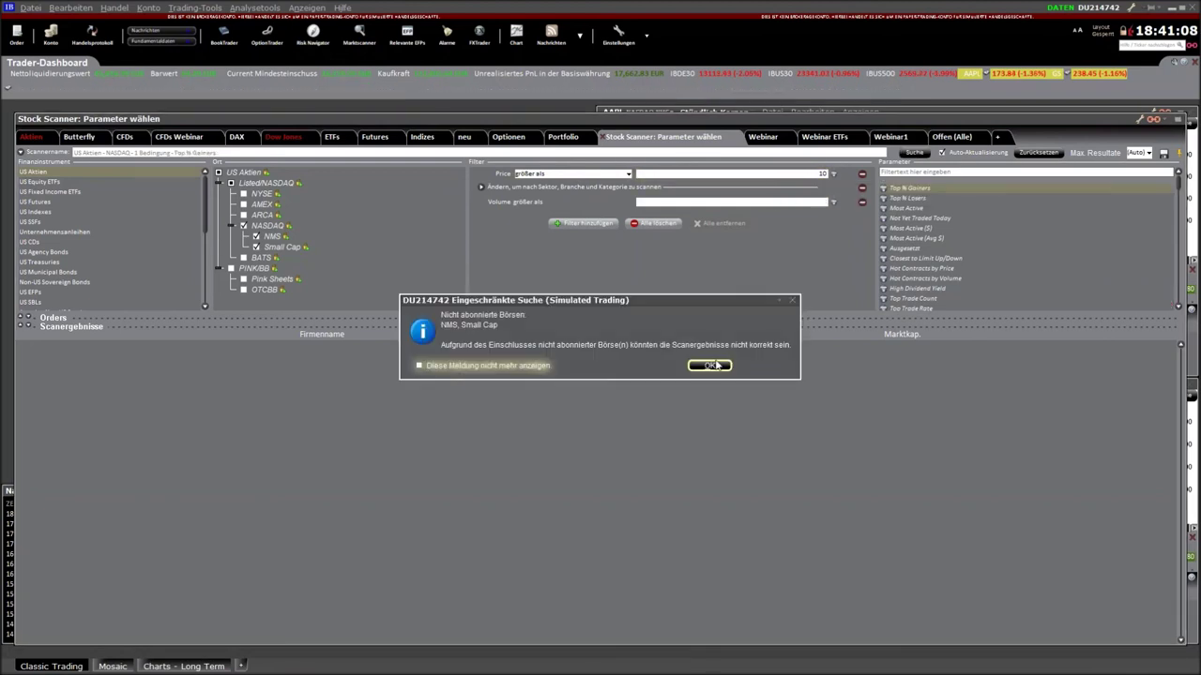
click(711, 365)
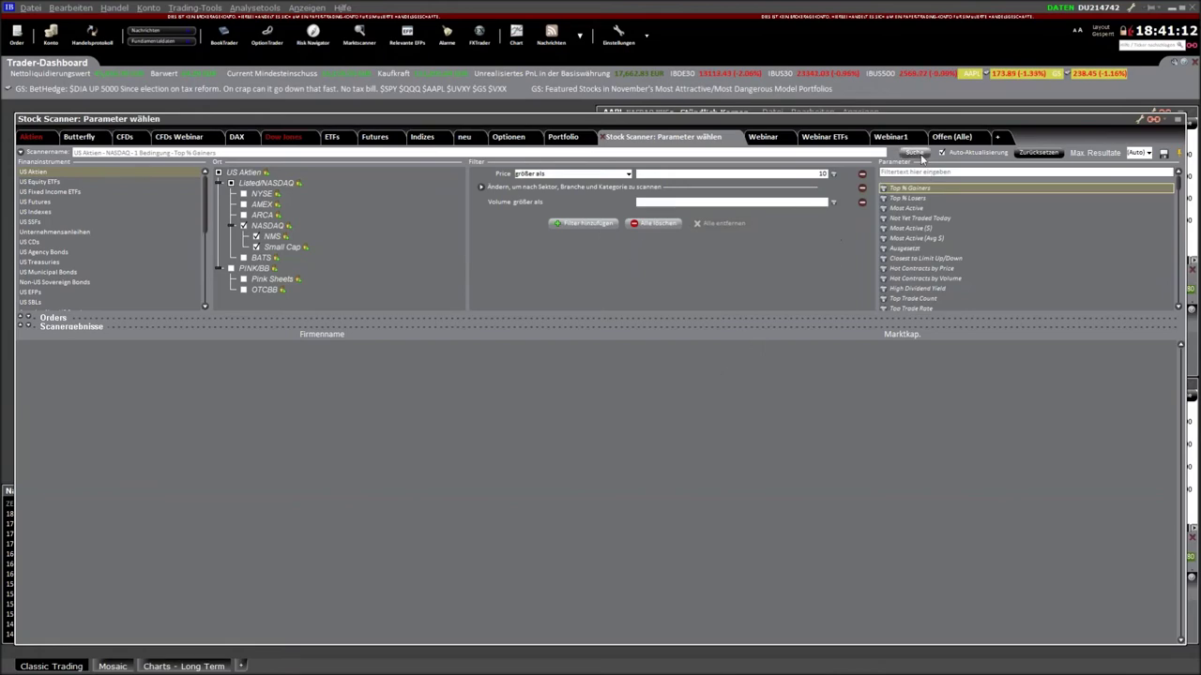
click(915, 152)
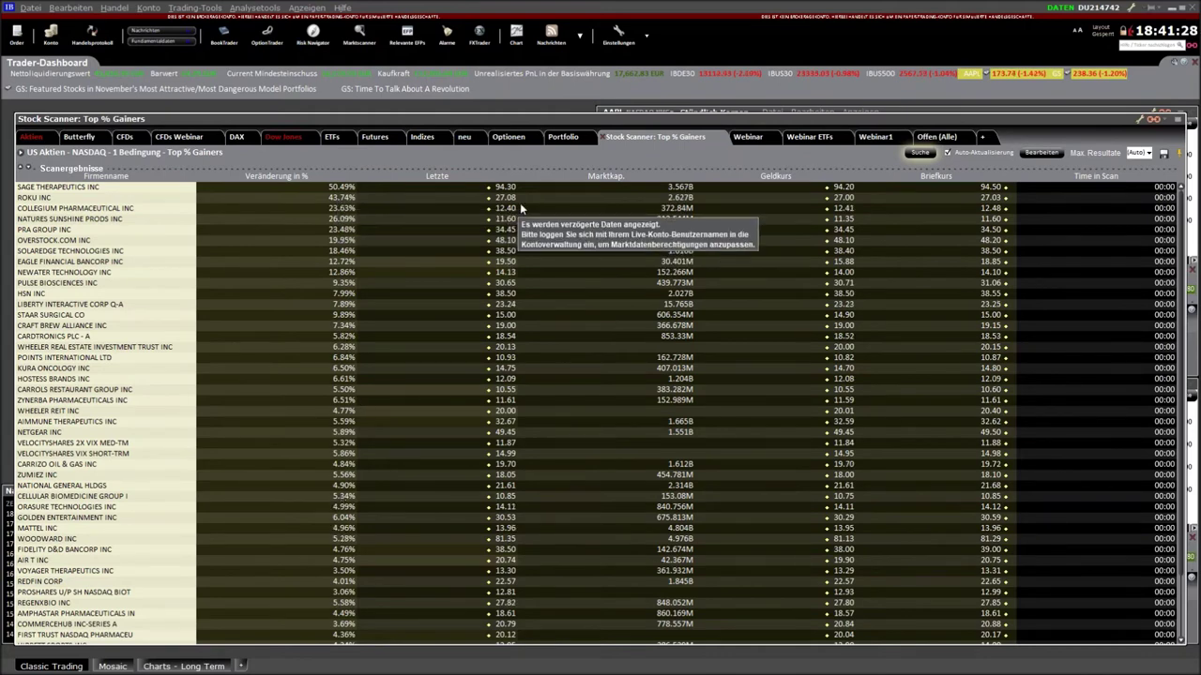
Add a Capitalization filter greater than 10000000 to the Top % Gainers scan and run the search.
click(1041, 152)
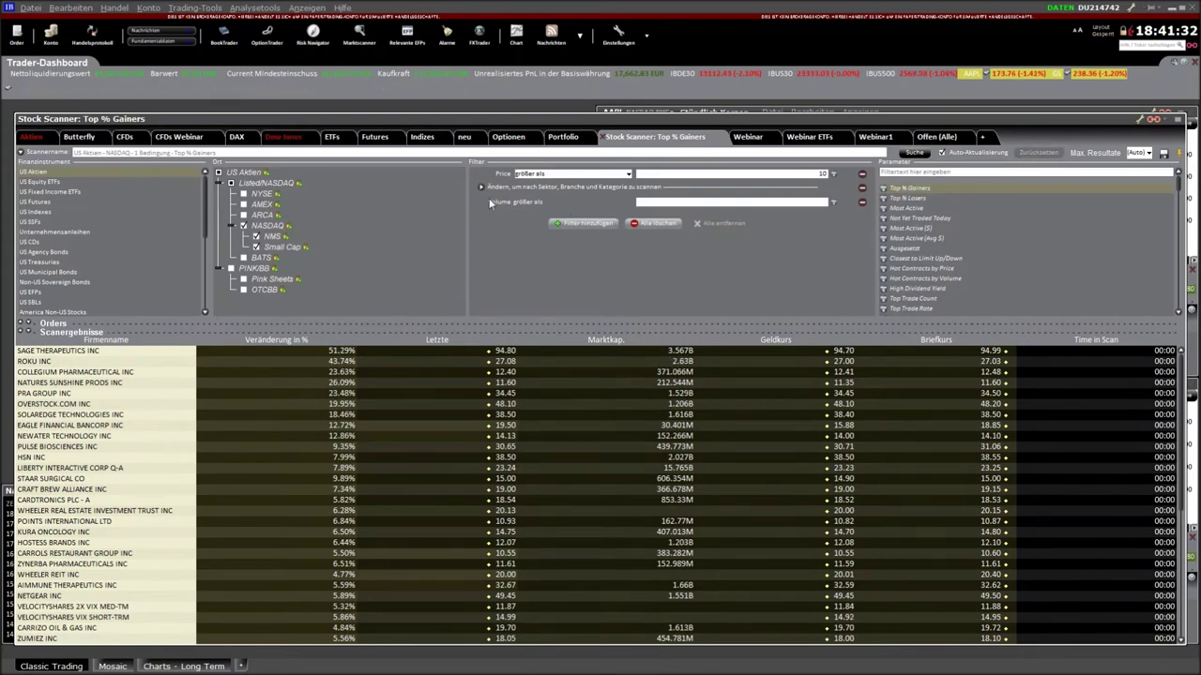
click(668, 202)
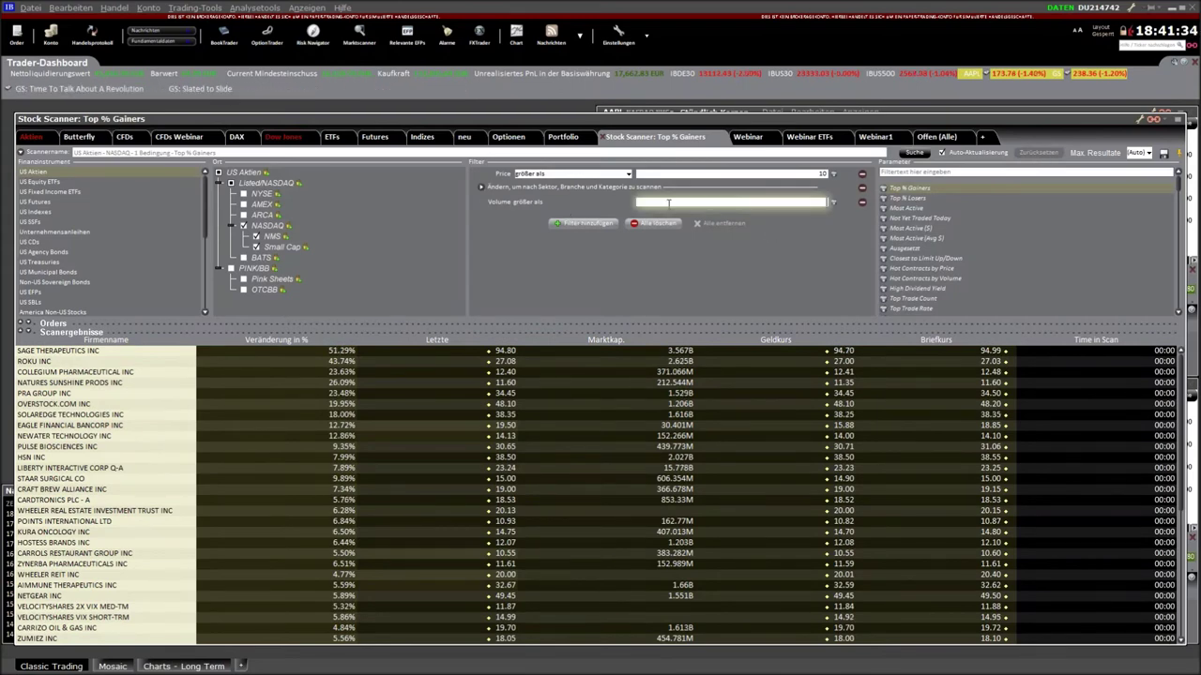
click(577, 222)
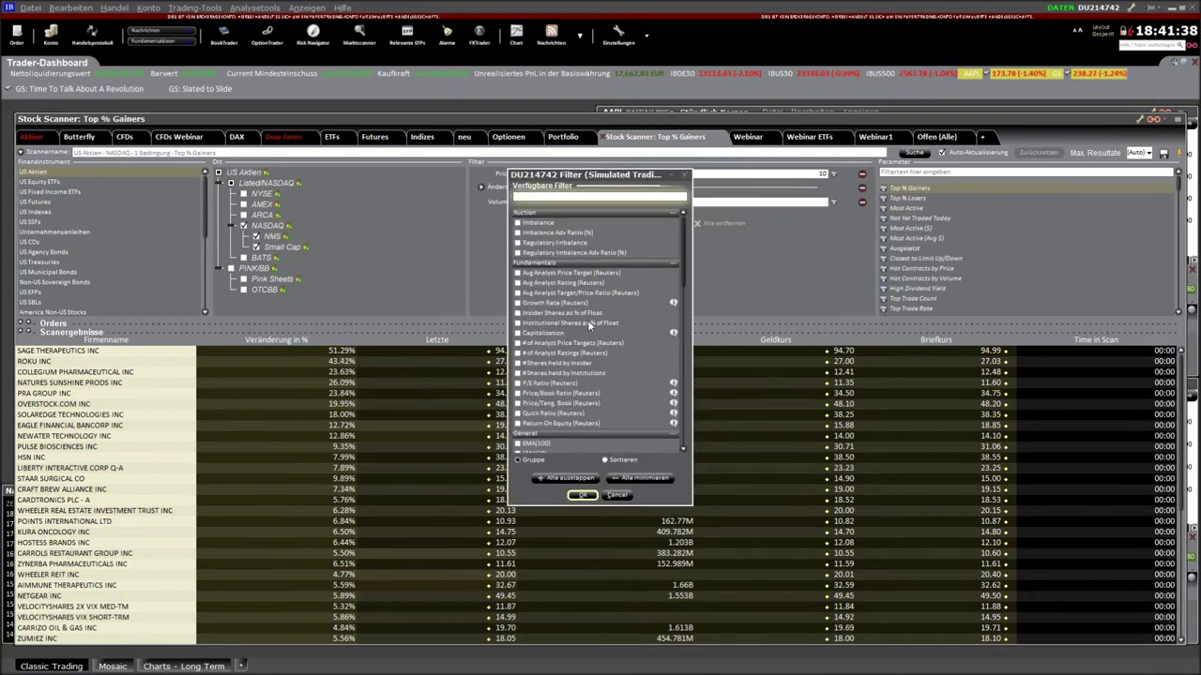
click(530, 334)
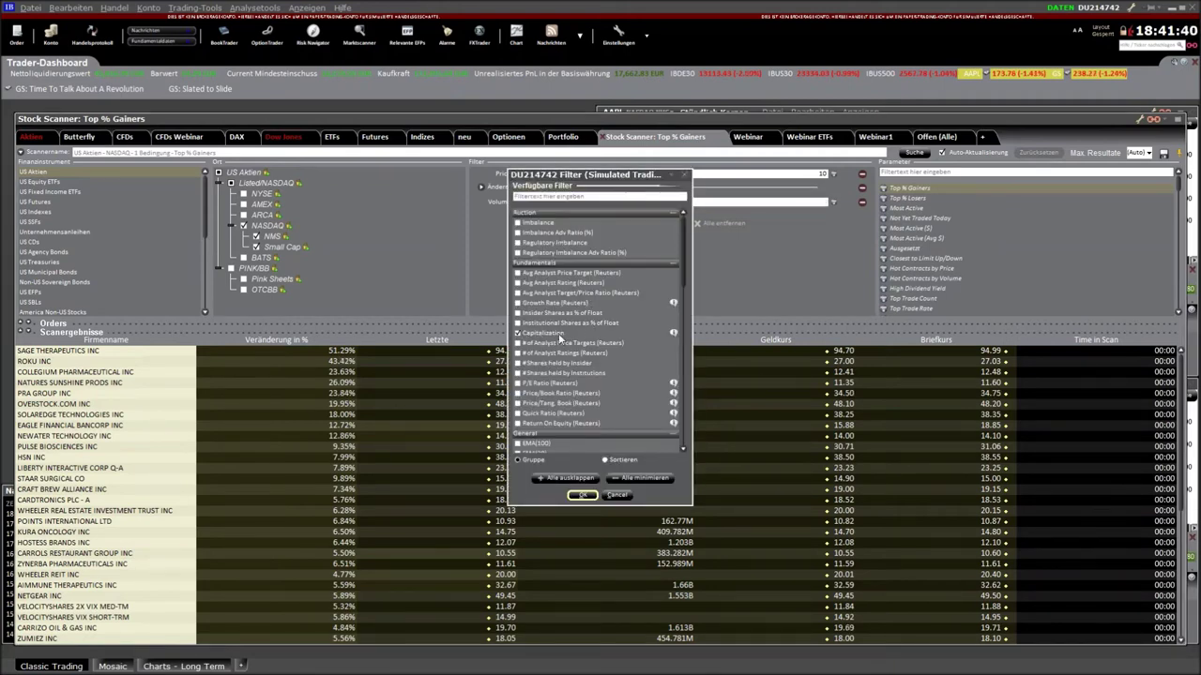
click(582, 495)
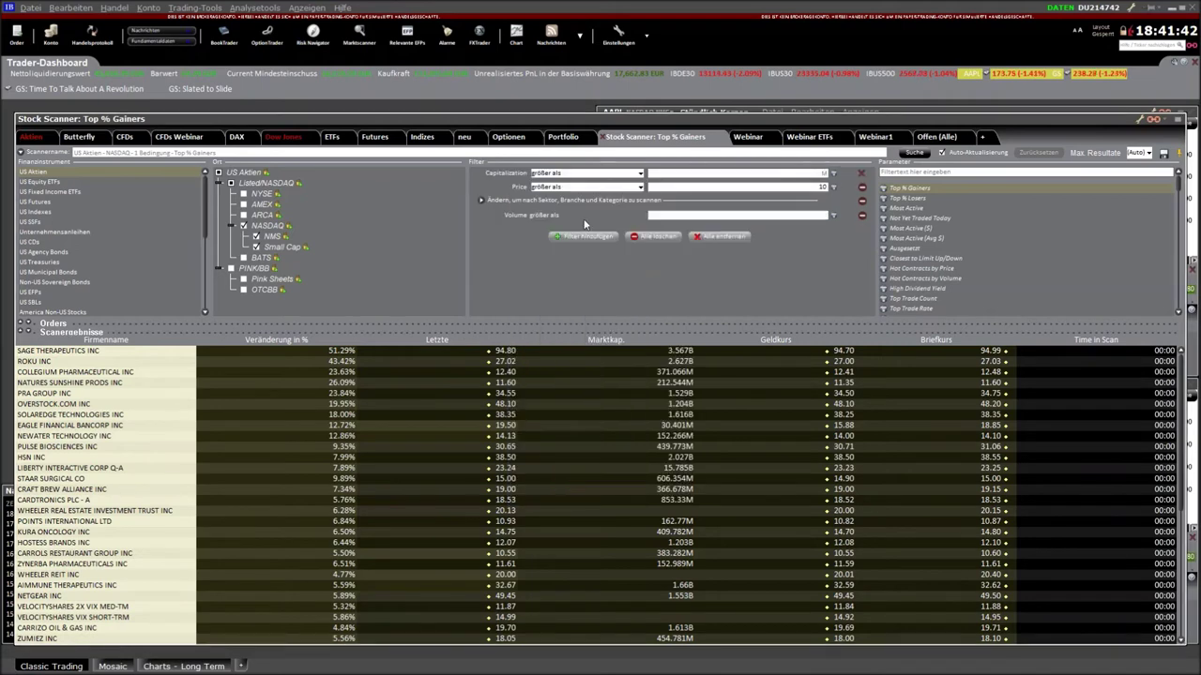
click(715, 173)
text(10)
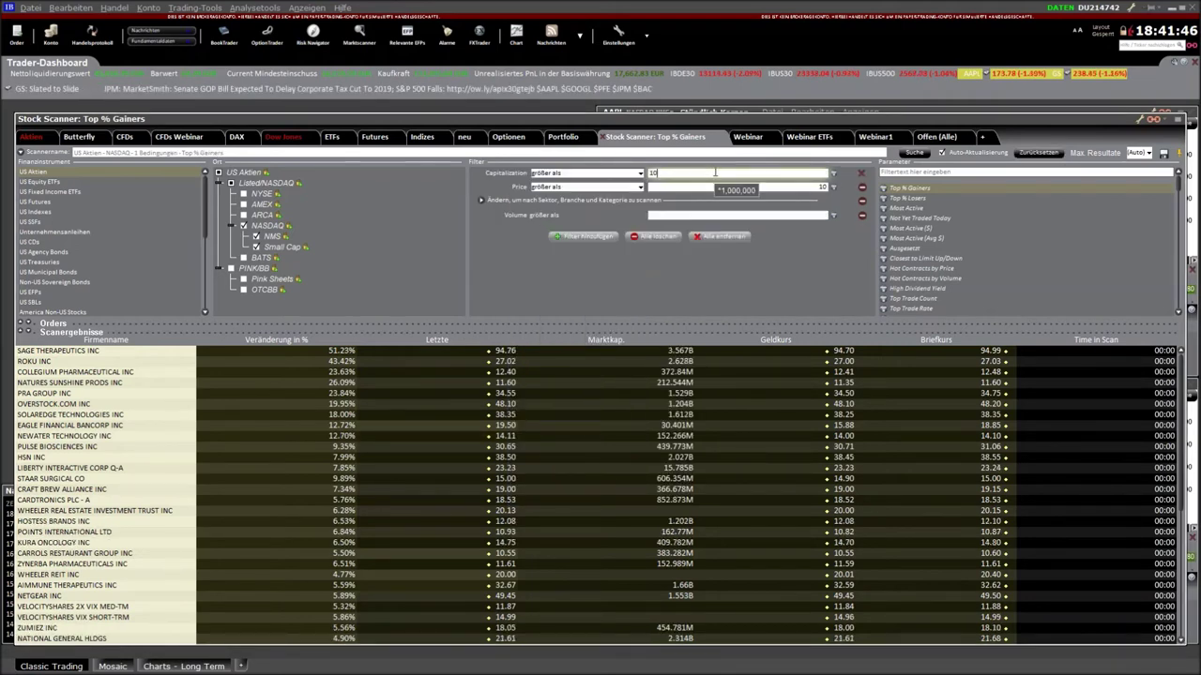
text(000000)
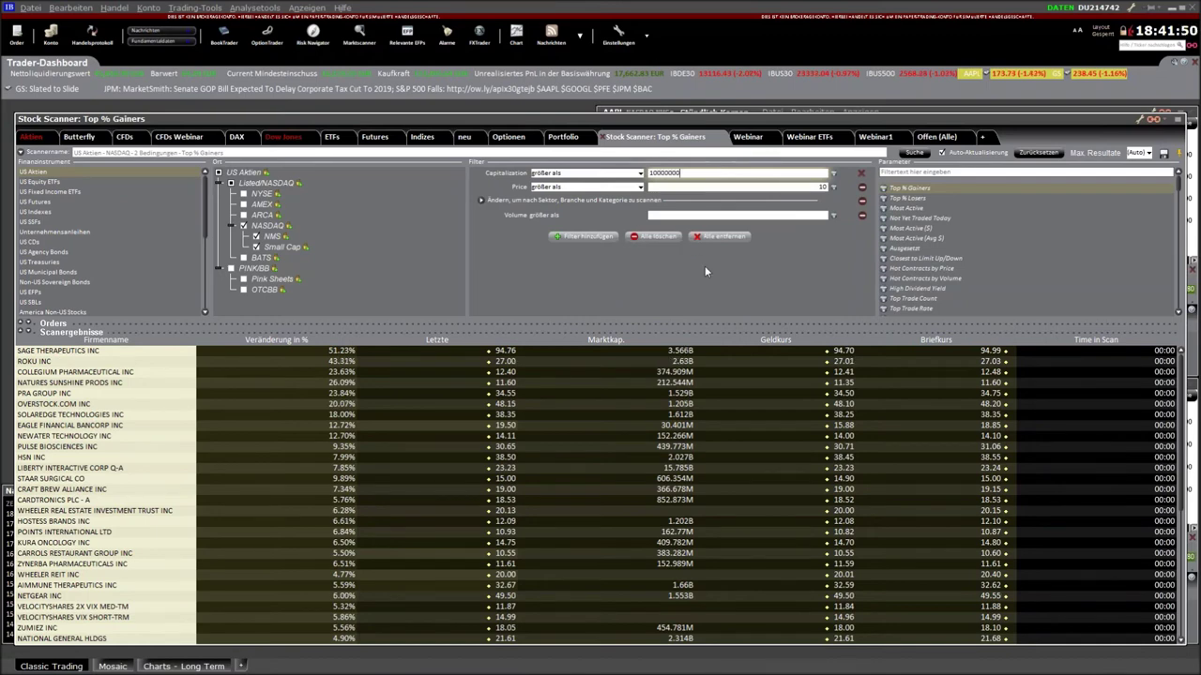
click(914, 152)
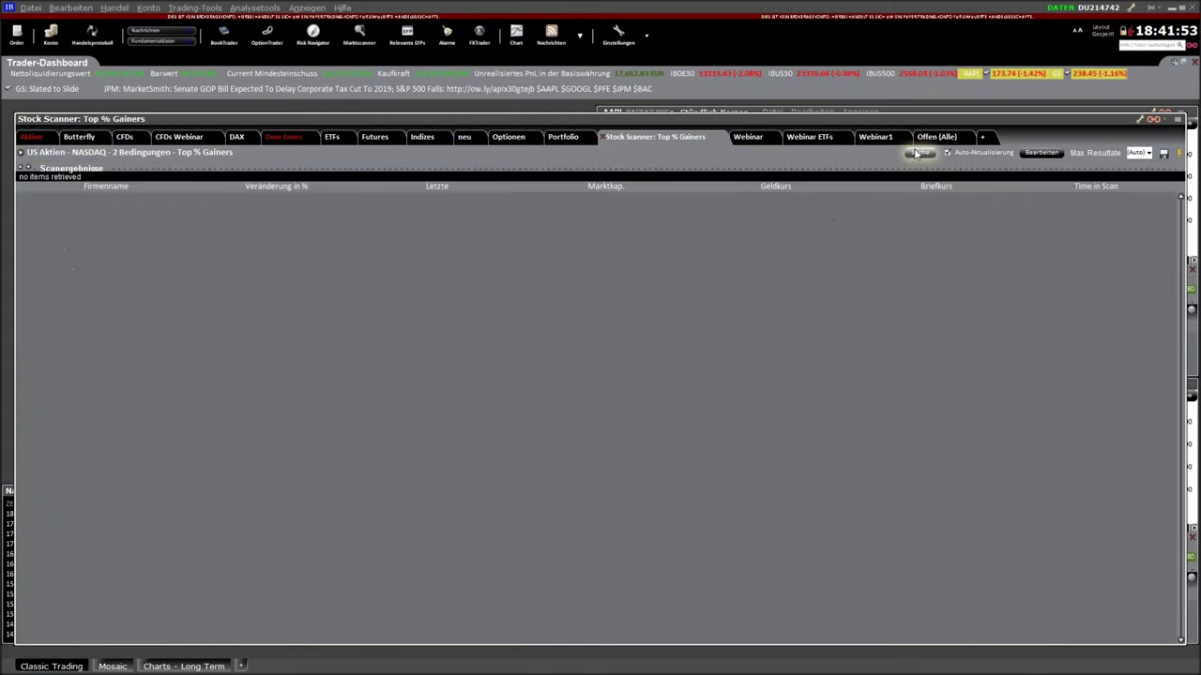
Lower the Capitalization filter to 10000 and rerun the scan.
click(1039, 153)
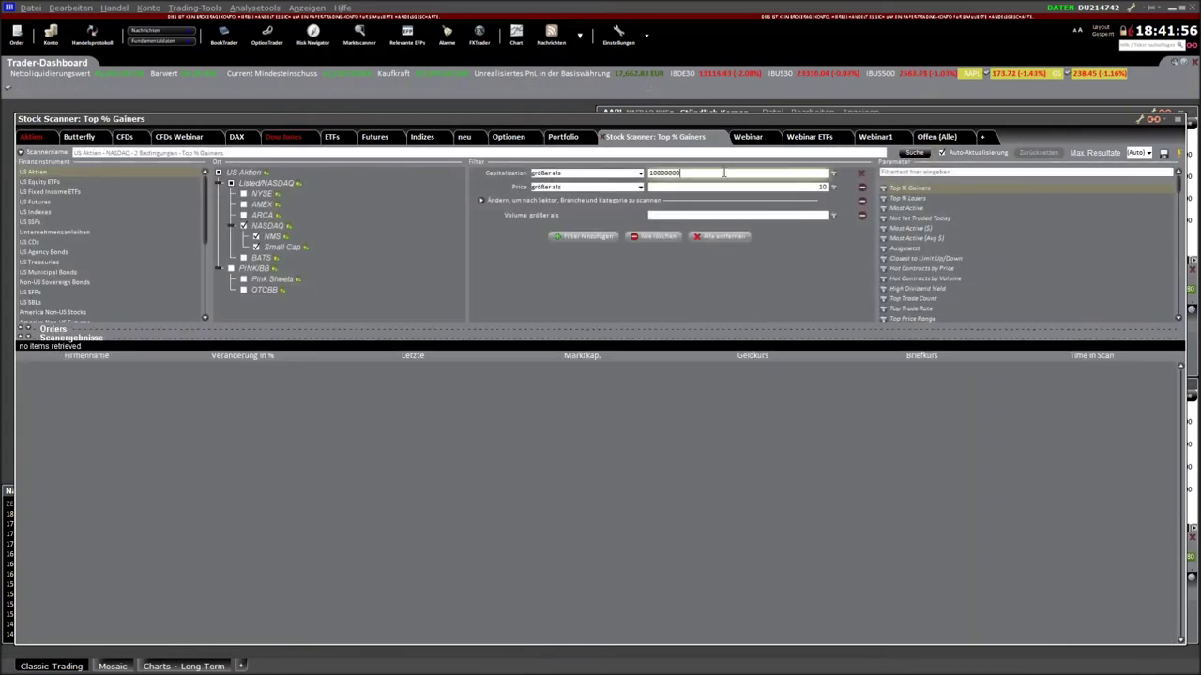
click(724, 172)
key(BackSpace)
key(BackSpace)
key(BackSpace)
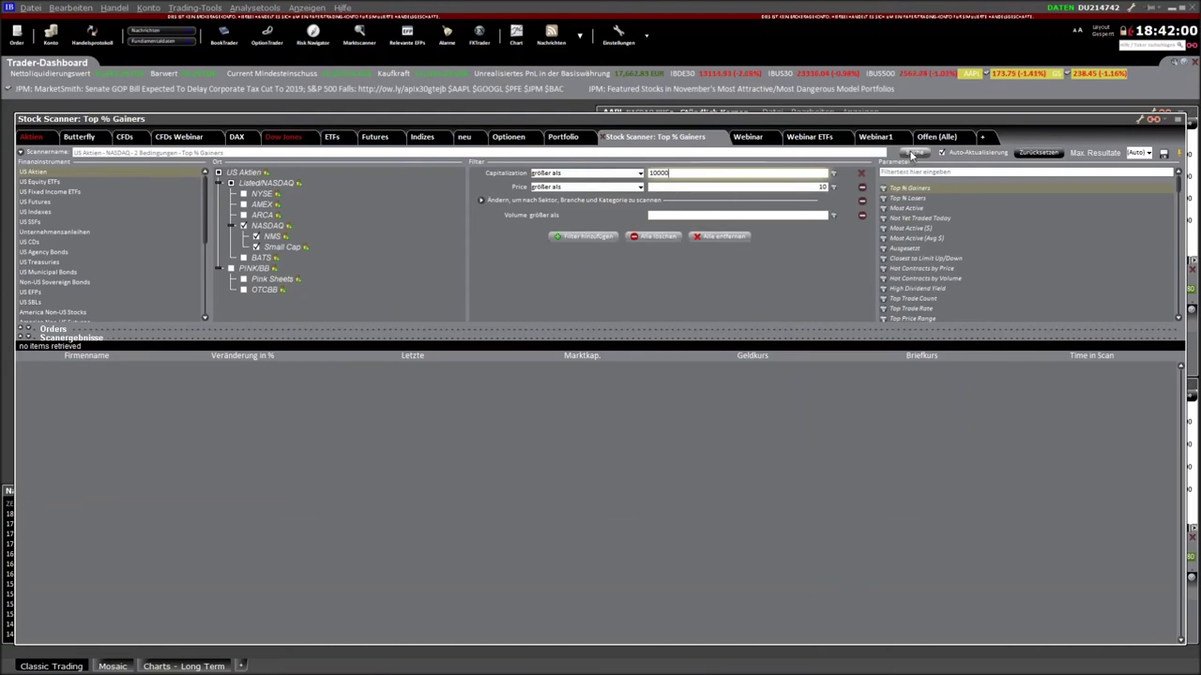
click(912, 153)
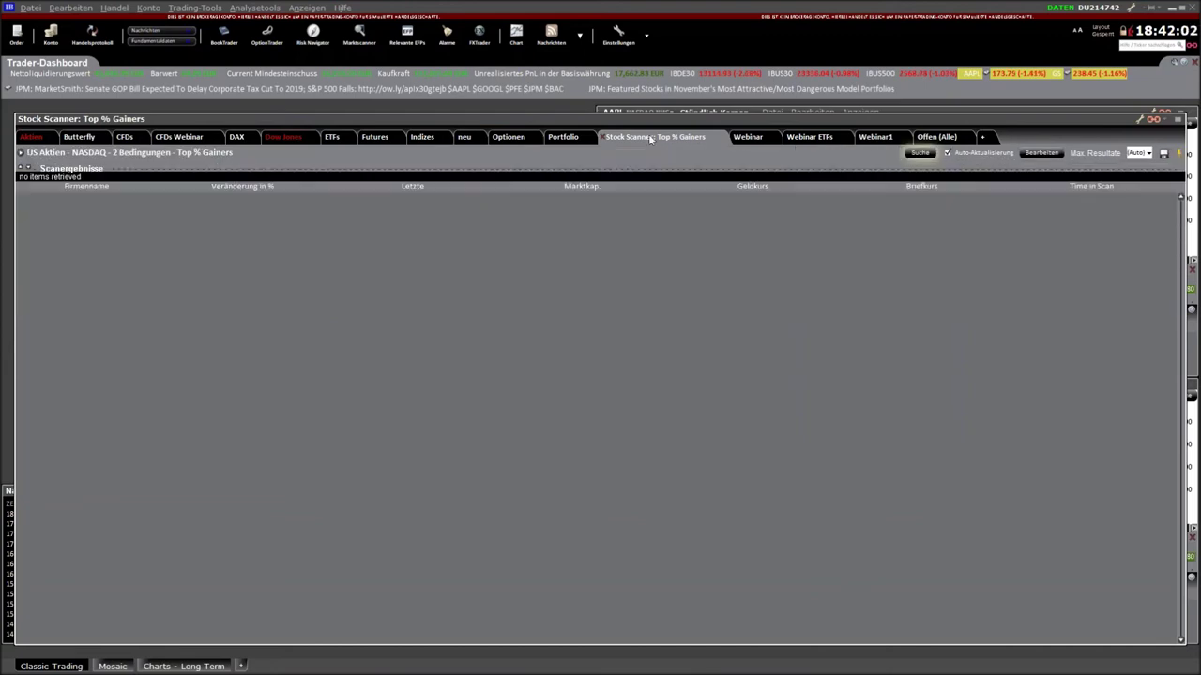
click(924, 154)
Set the Capitalization filter to greater than 100 and run the scan again.
click(1041, 152)
click(674, 173)
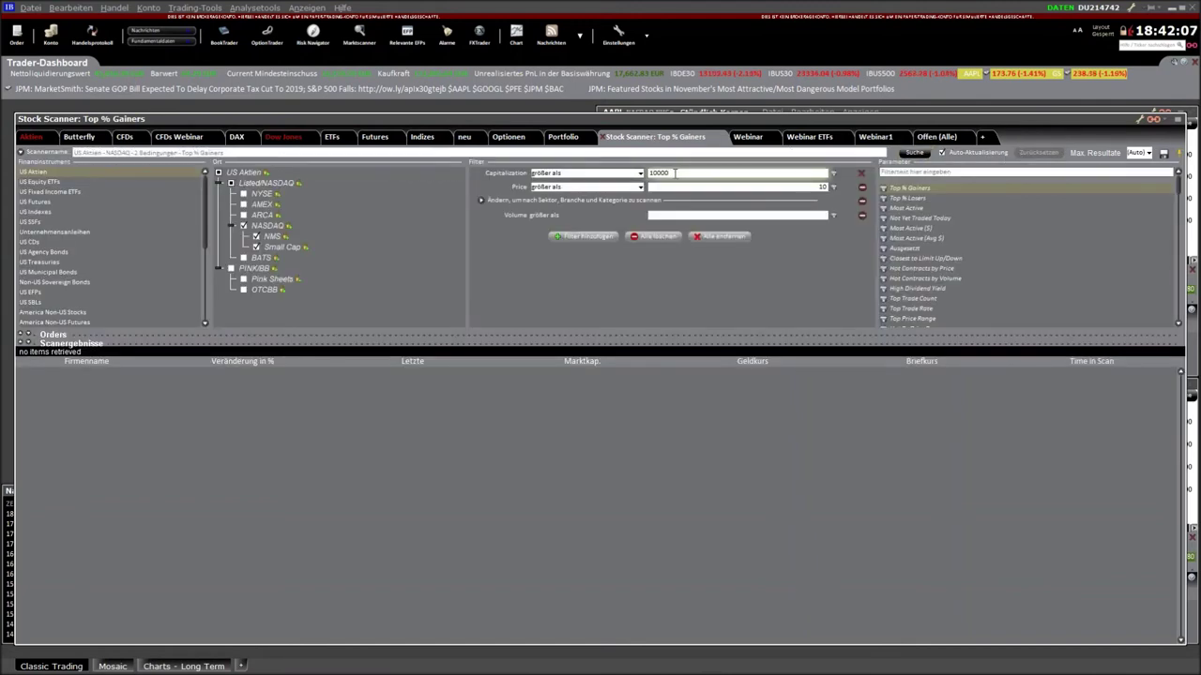
key(BackSpace)
key(BackSpace)
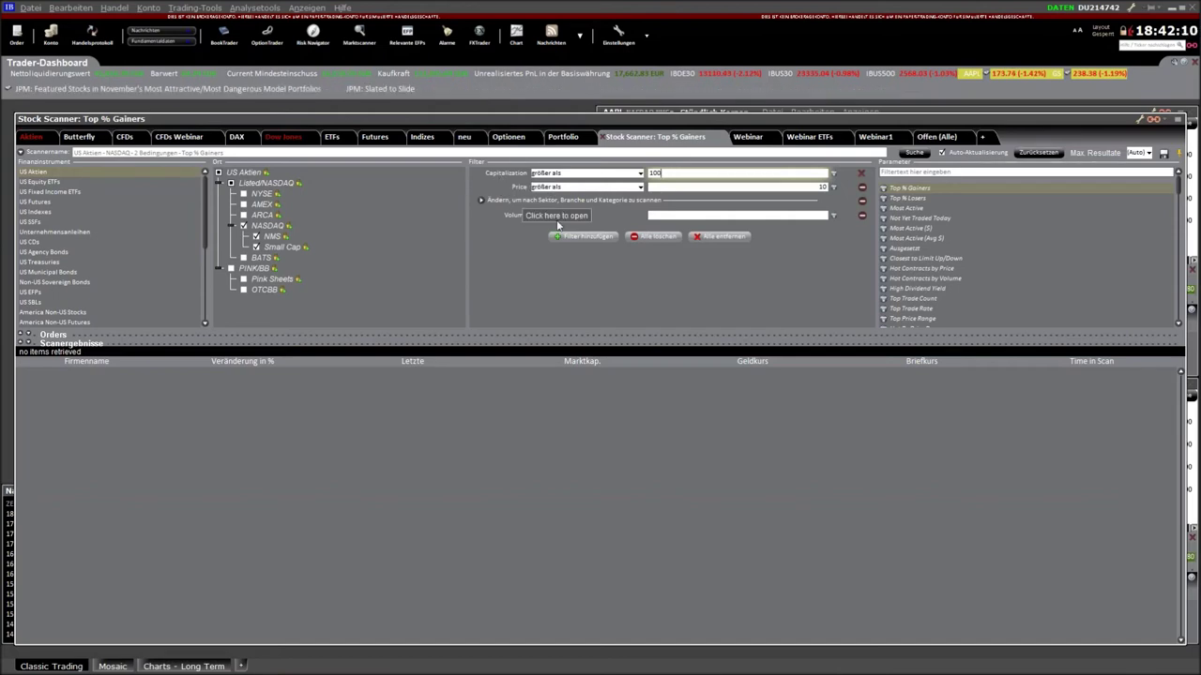
click(913, 154)
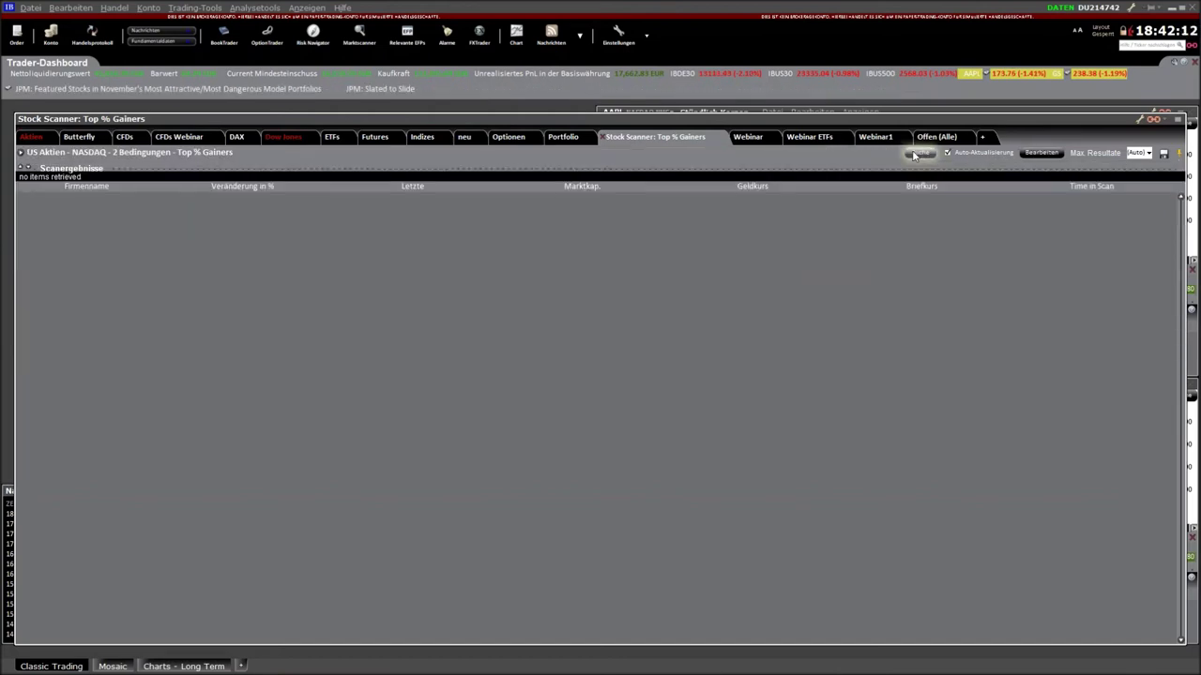
Extend the Top % Gainers scan from NASDAQ to all Listed/NASDAQ exchanges and run the search.
click(1041, 153)
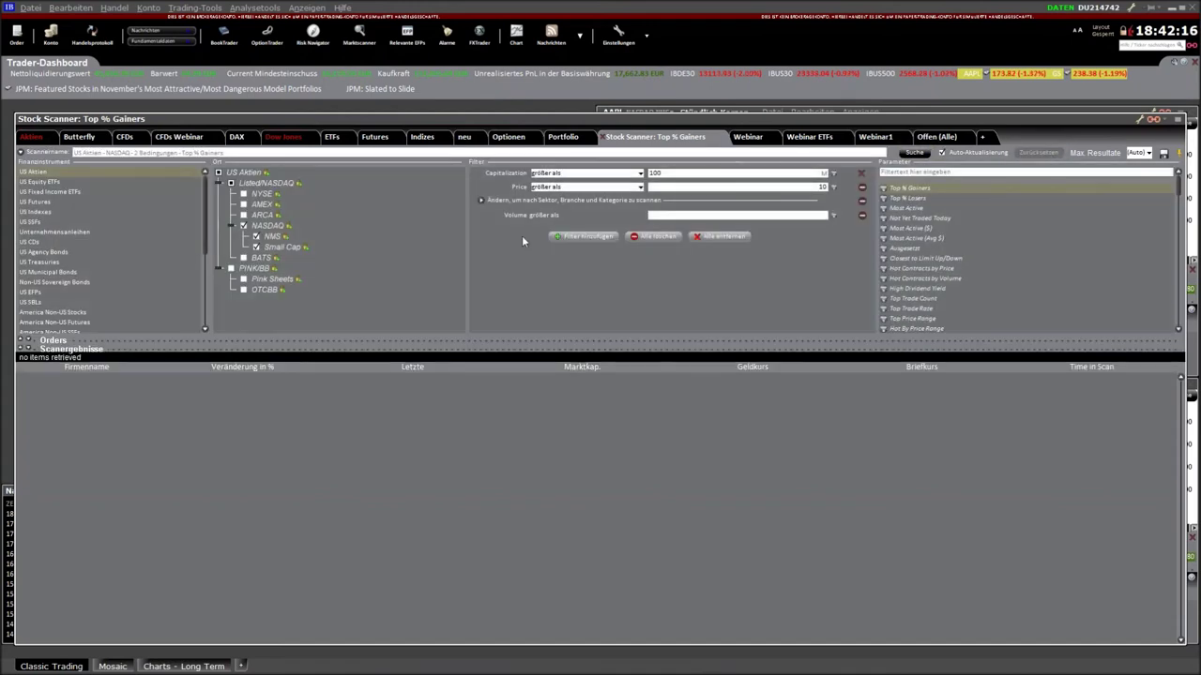
click(243, 226)
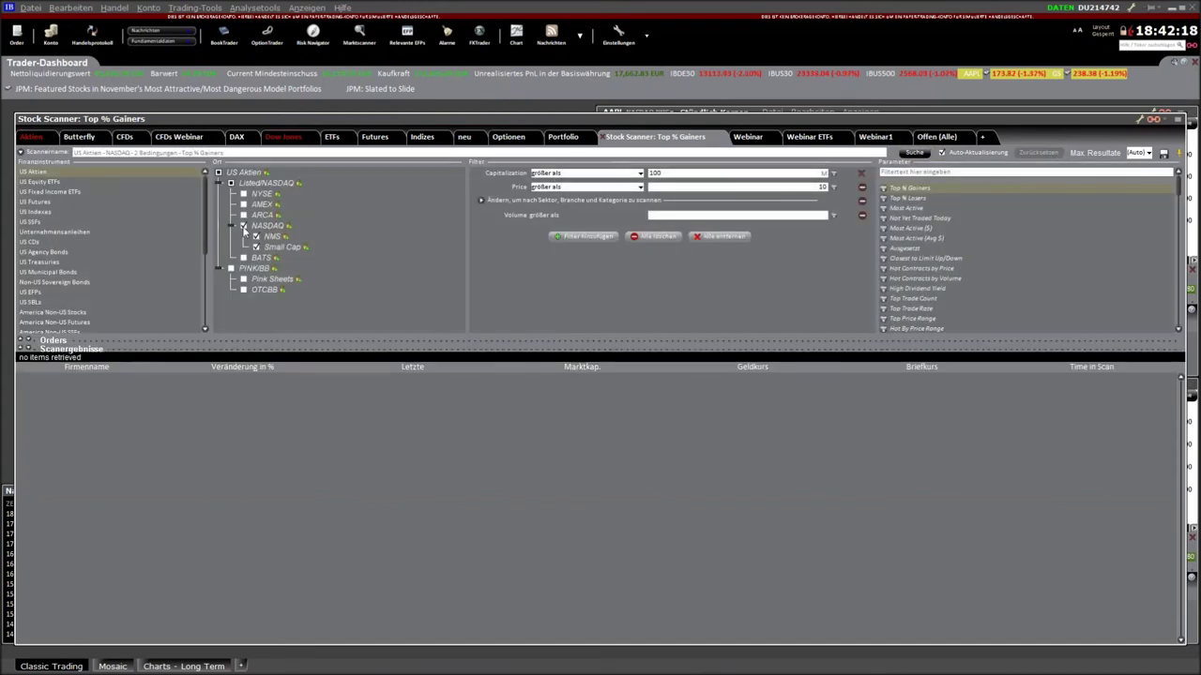
click(230, 183)
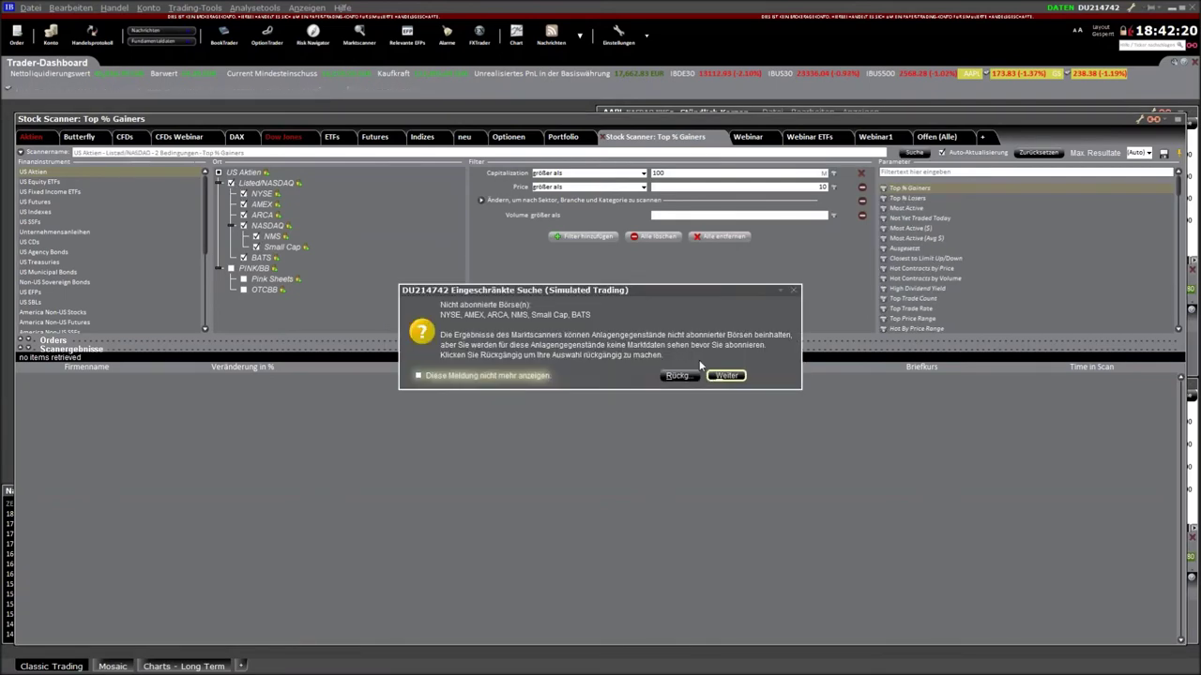
click(725, 377)
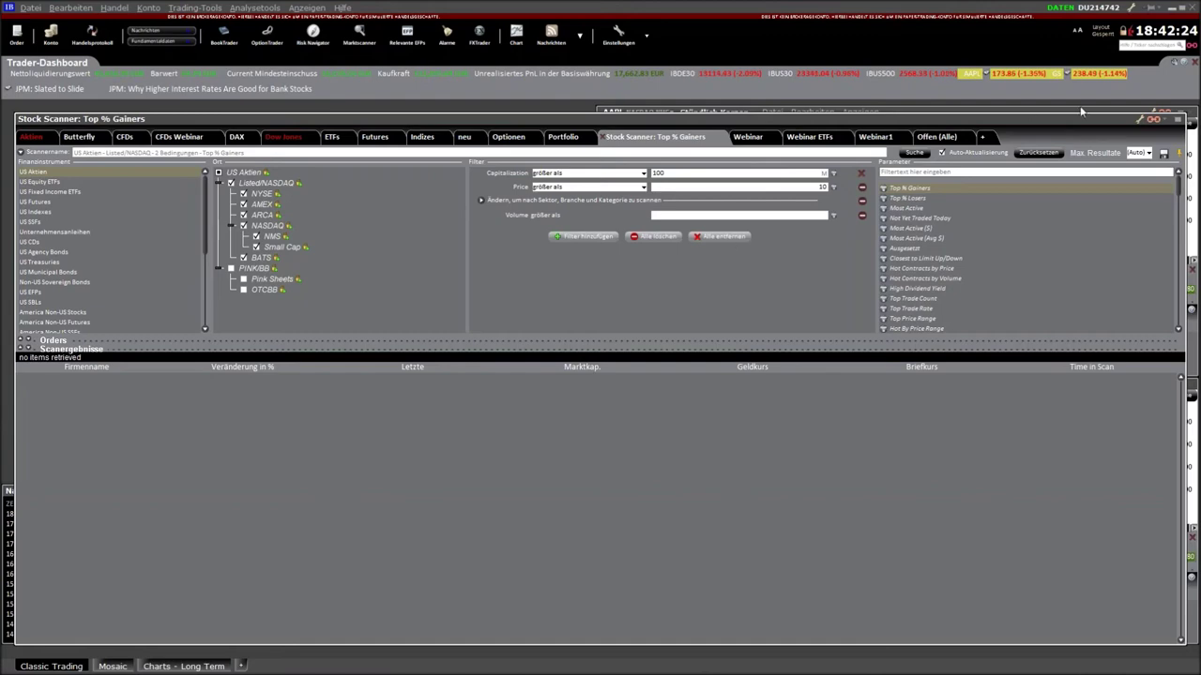
click(914, 153)
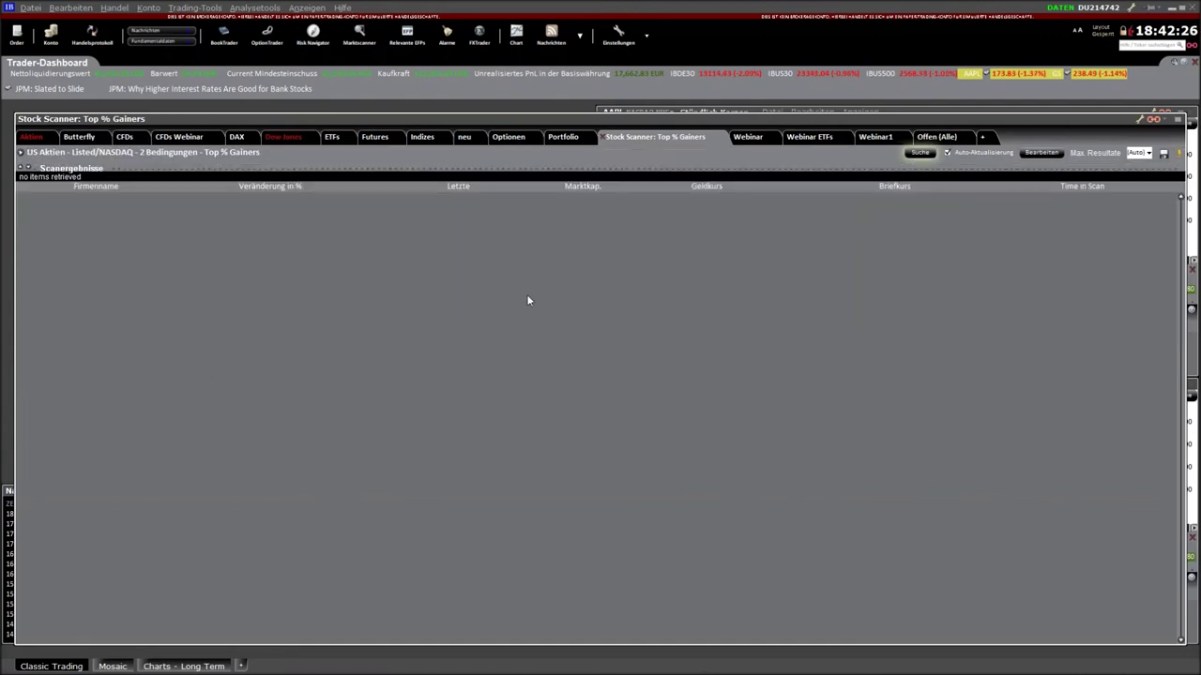
Reopen the scan criteria and remove the Capitalization filter.
click(1041, 152)
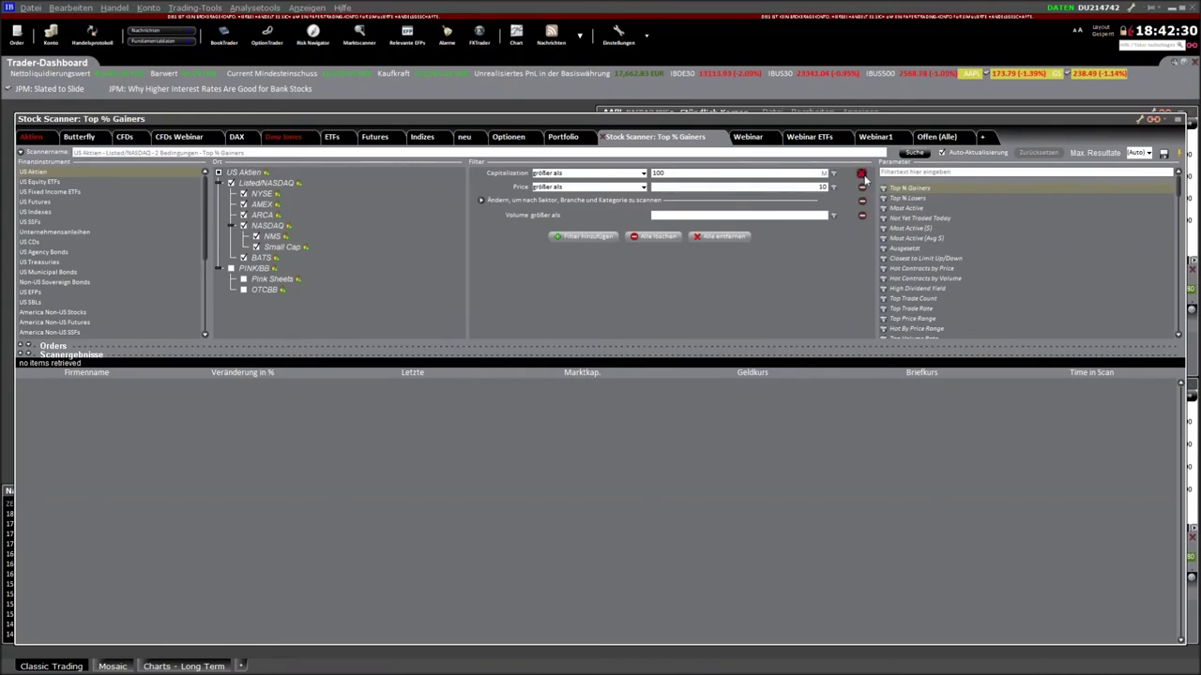
click(861, 173)
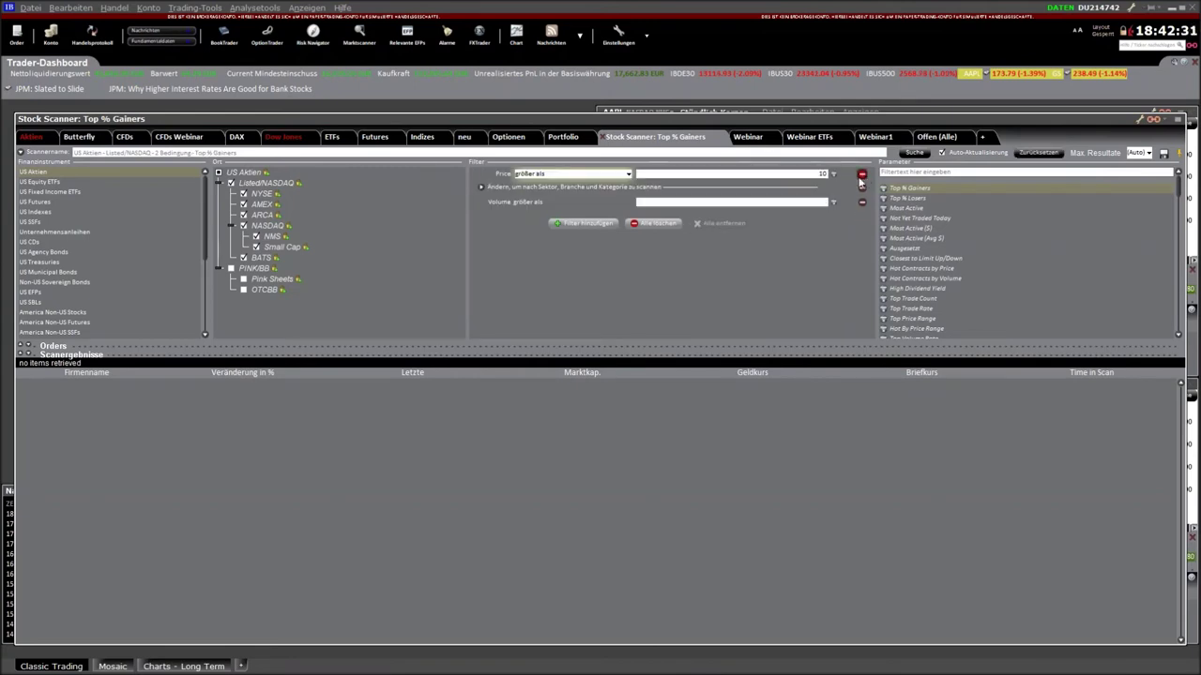
Look through the available scan filters, from Fundamentals and General to Options and Prices, and close the list without adding any.
click(582, 223)
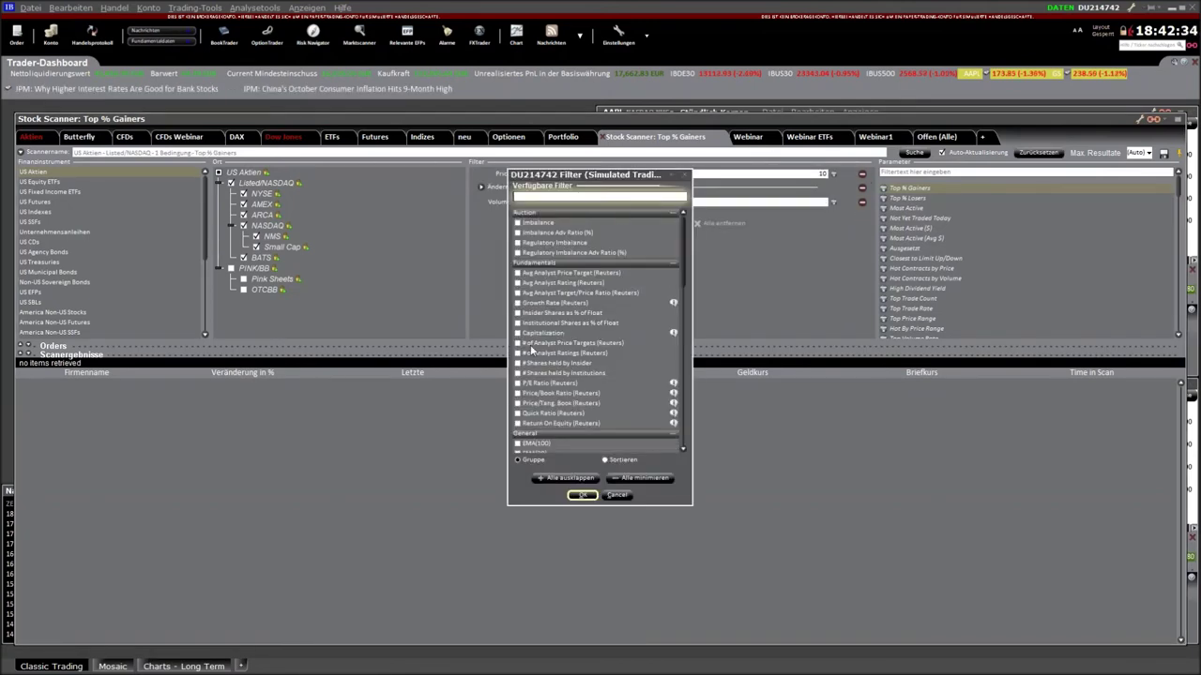
mouse_move(675, 335)
drag(685, 237, 680, 328)
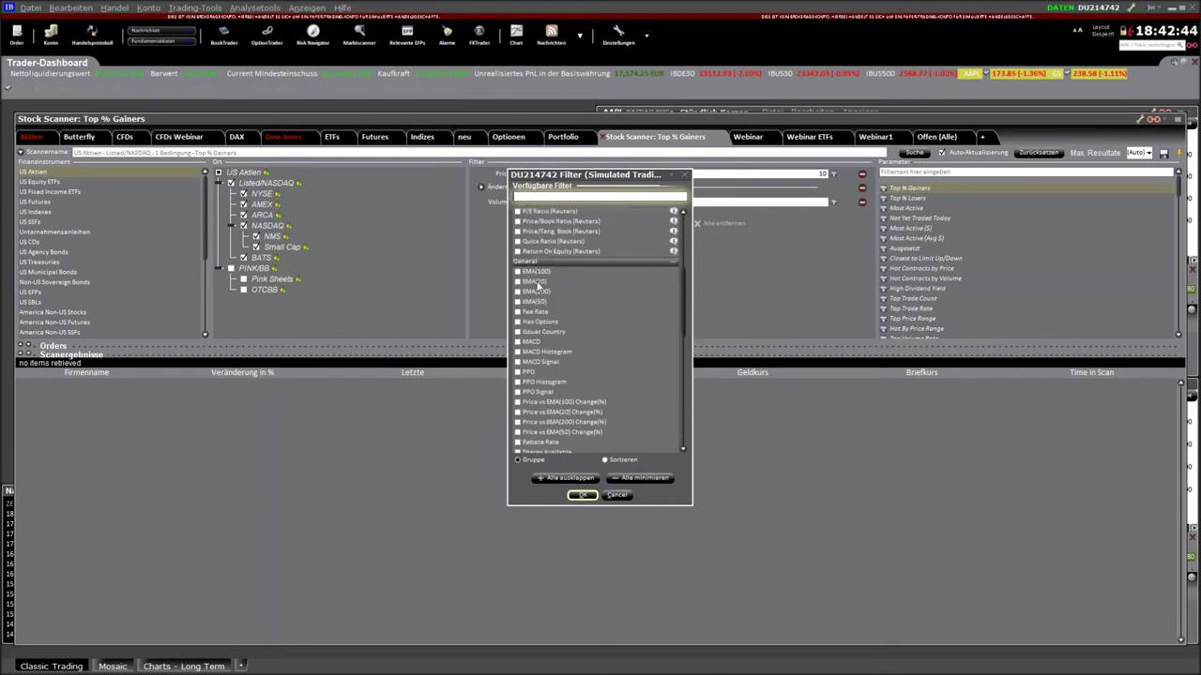
scroll(552, 391, down, 3)
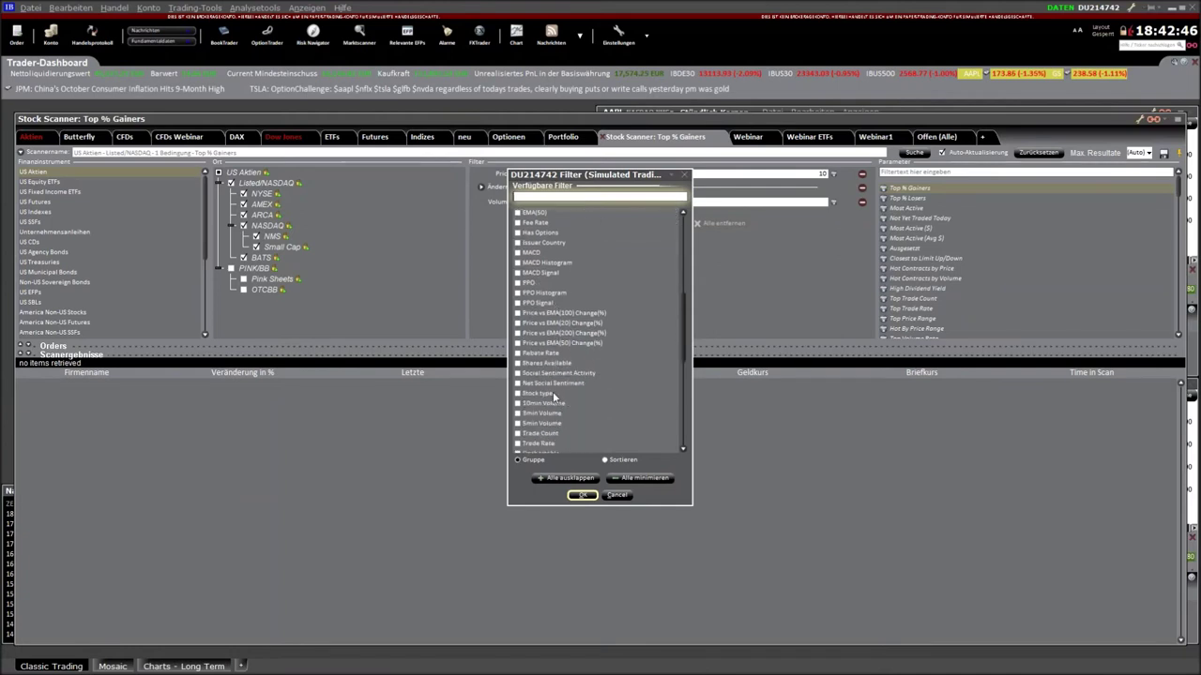
click(561, 315)
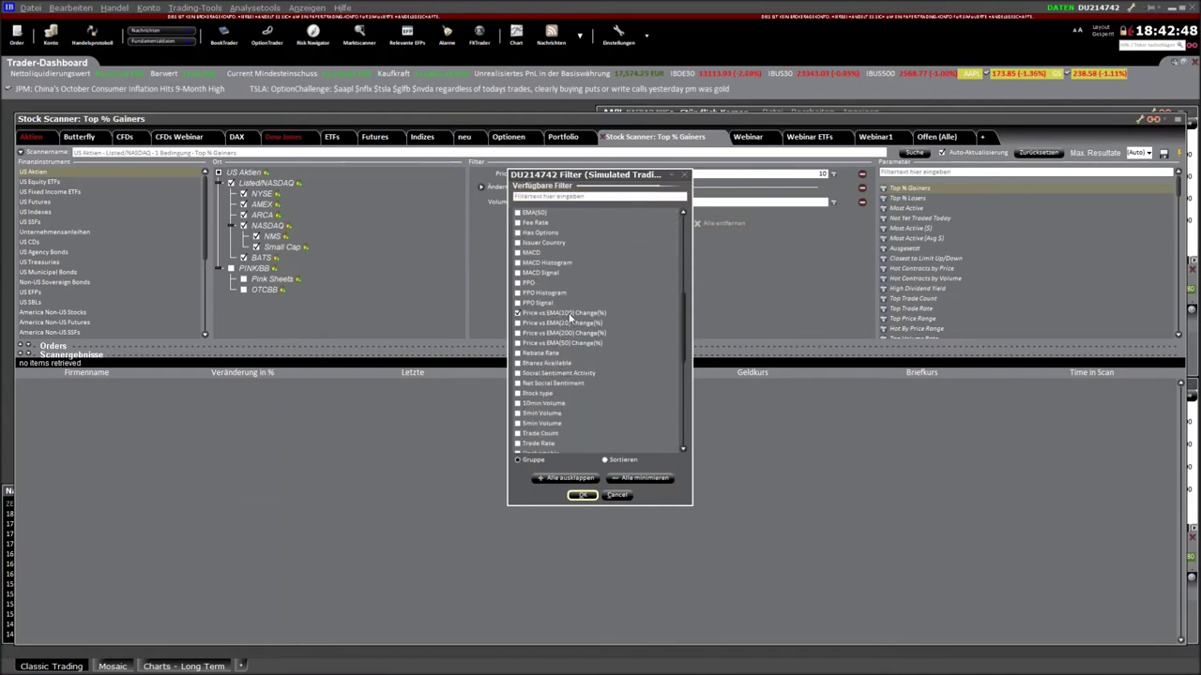
scroll(548, 394, down, 7)
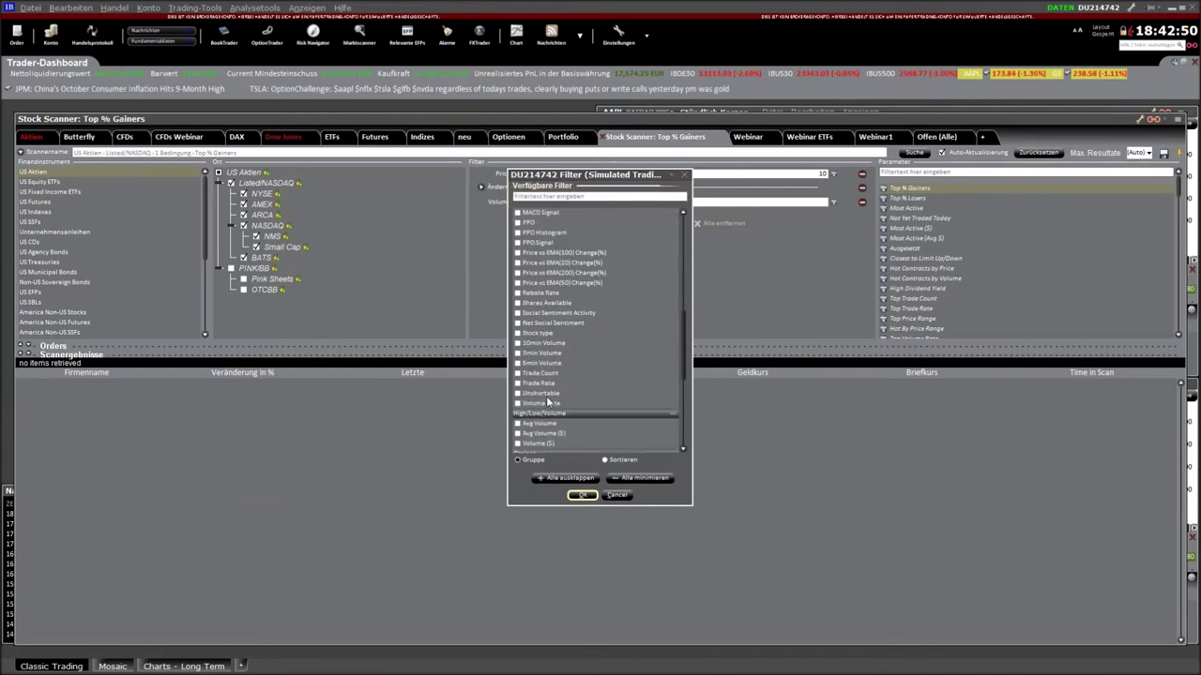
scroll(548, 402, down, 2)
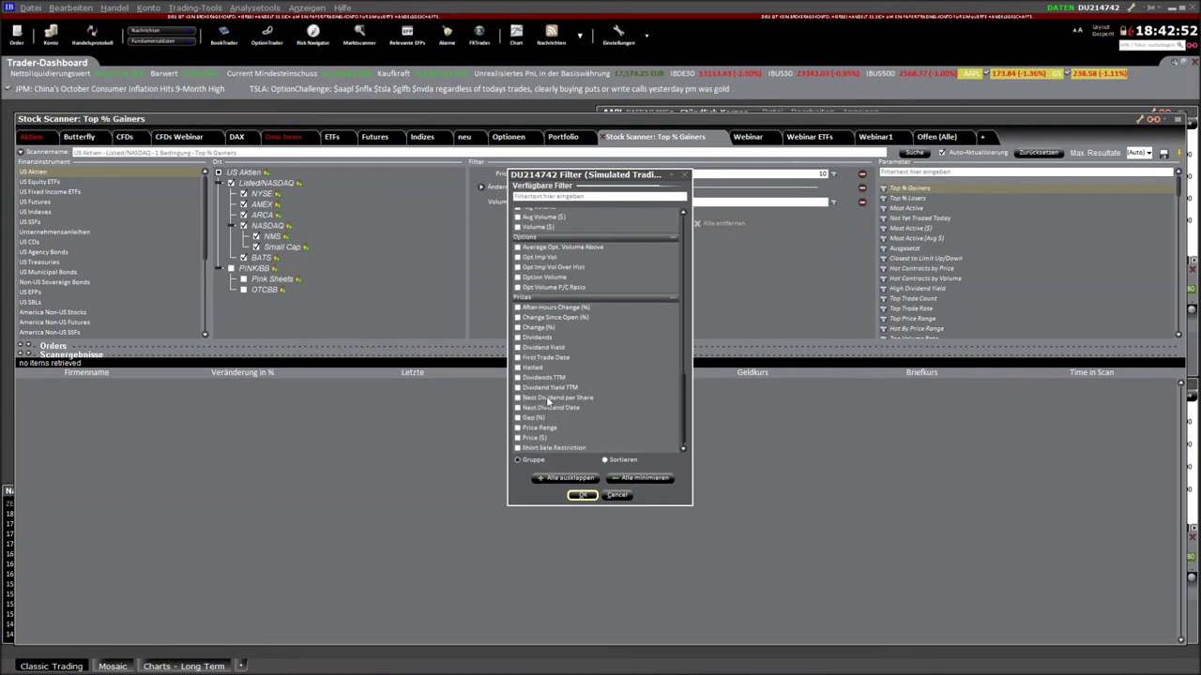
scroll(548, 405, up, 10)
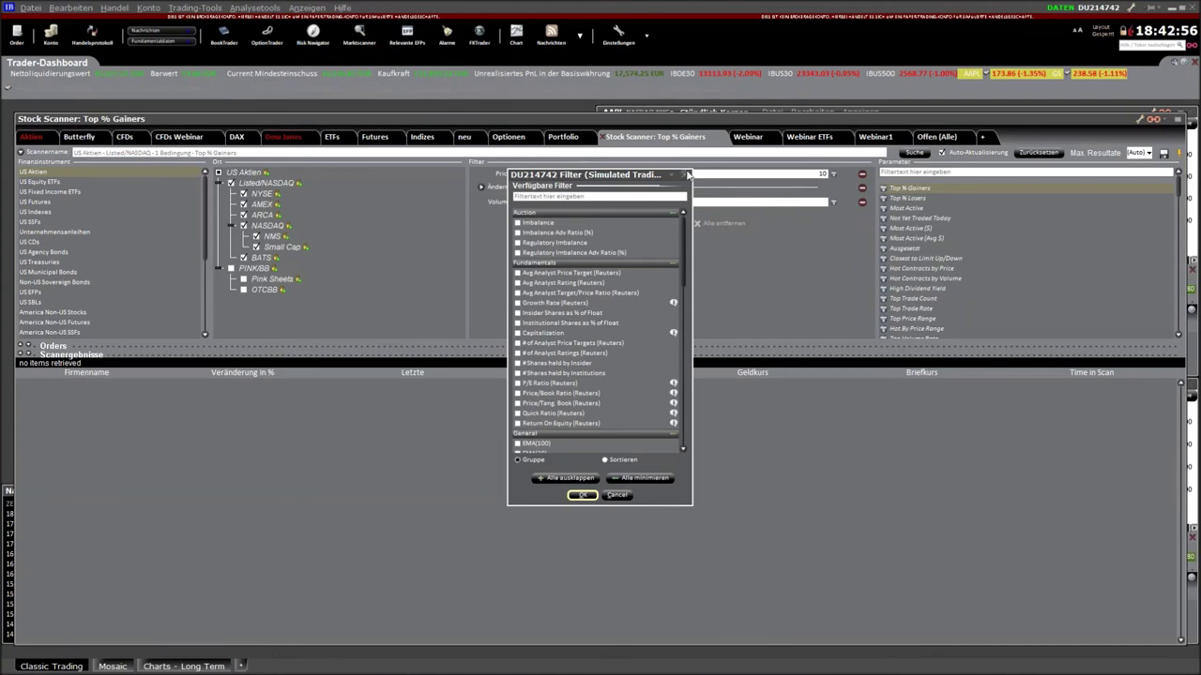
key(Escape)
Choose Most Active By Opt Volume as the scan parameter and acknowledge the exchange subscription notice.
click(918, 188)
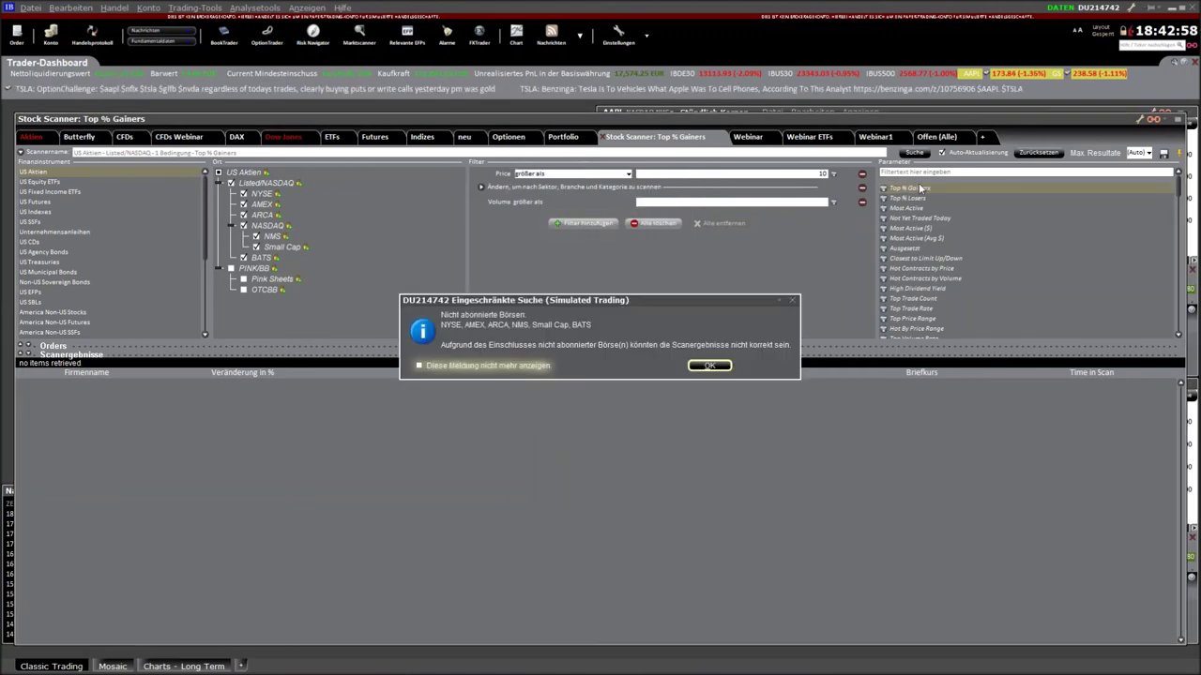
click(794, 303)
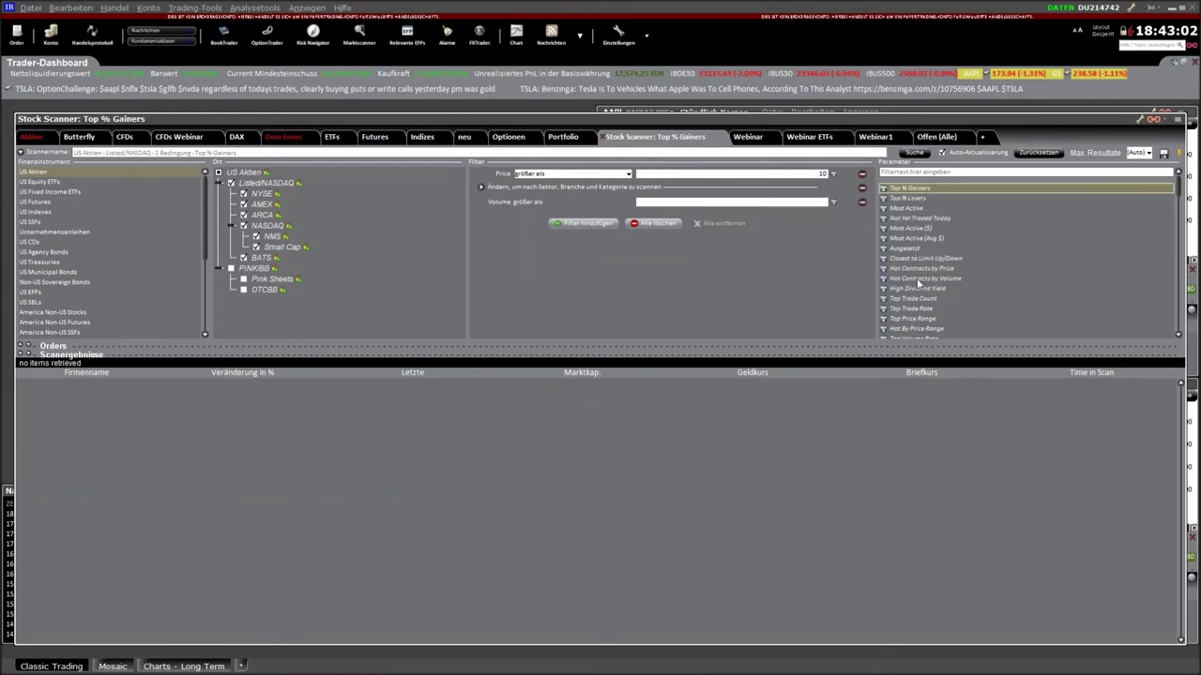
drag(1179, 190, 1179, 220)
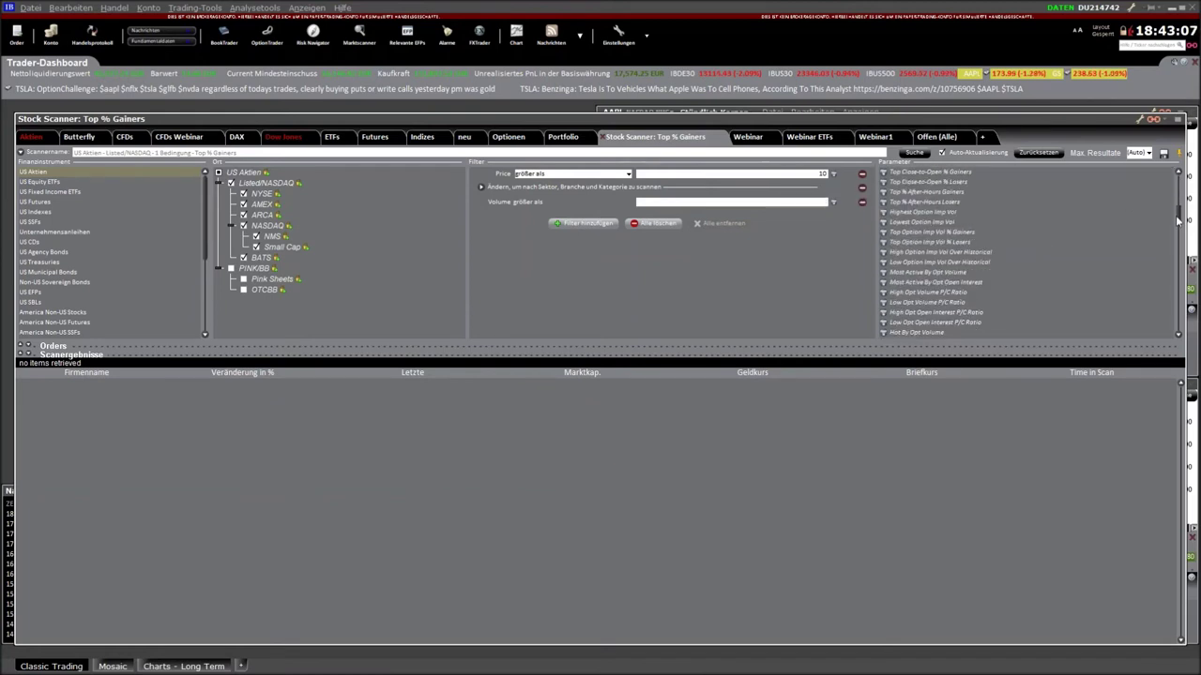
double_click(935, 274)
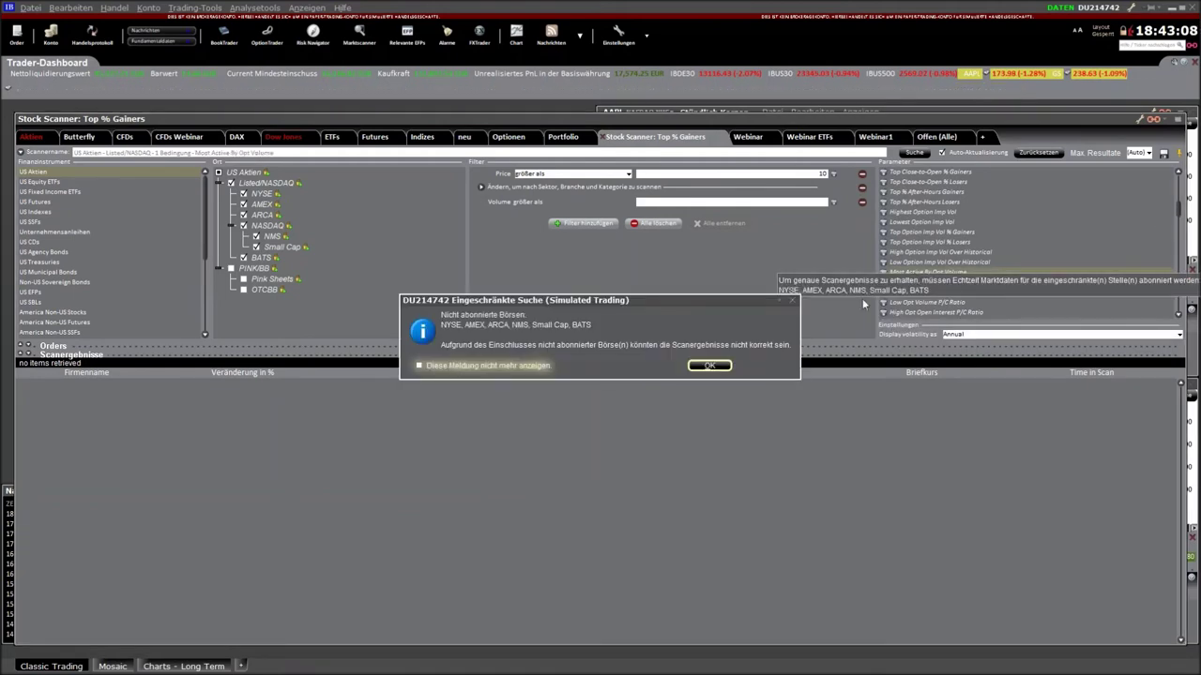
click(723, 366)
Set the scan parameter to 52-Week High and run the search.
scroll(1008, 299, down, 4)
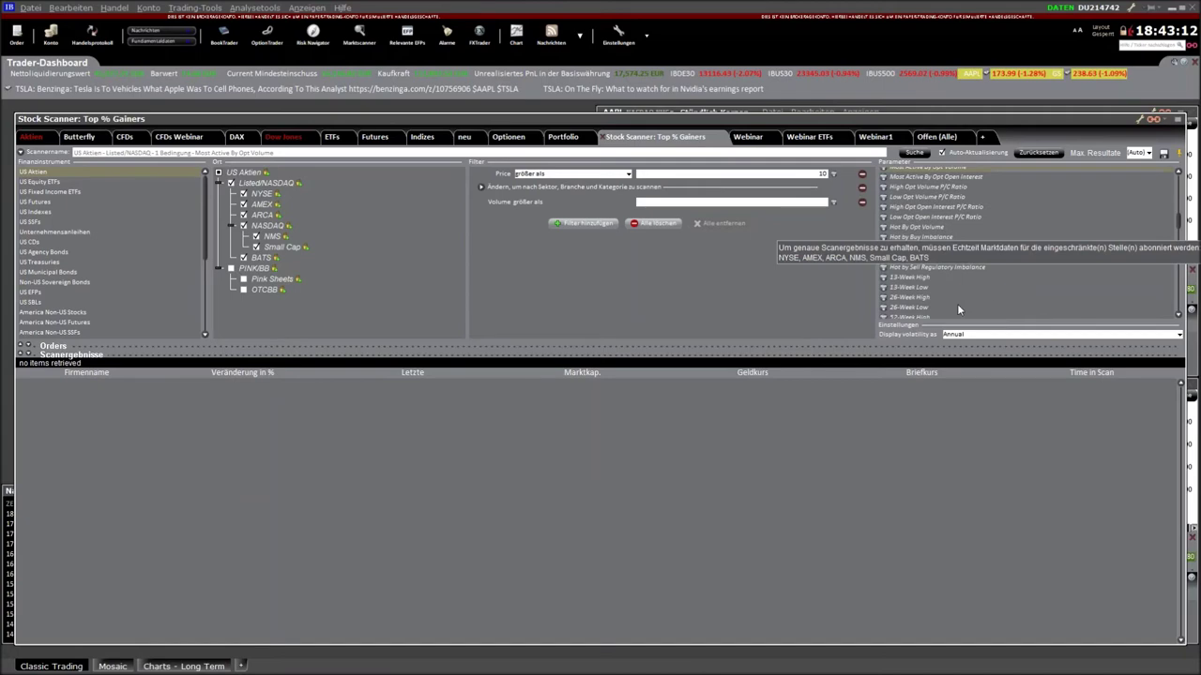
scroll(957, 304, down, 1)
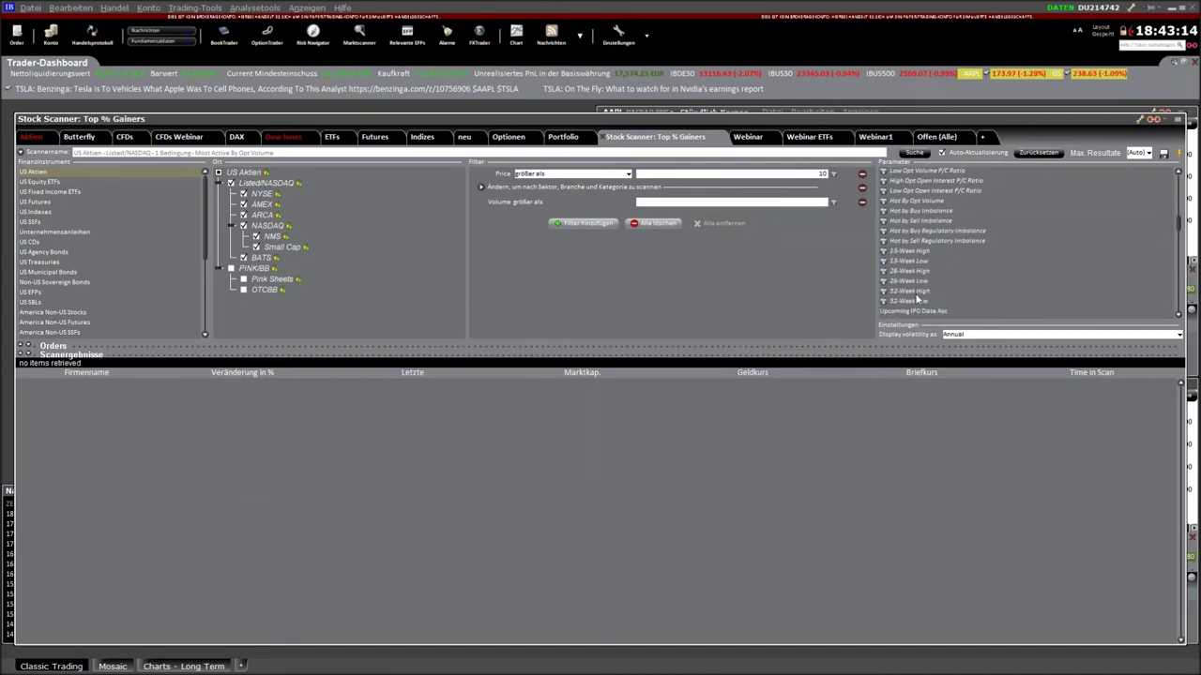
click(910, 292)
click(733, 367)
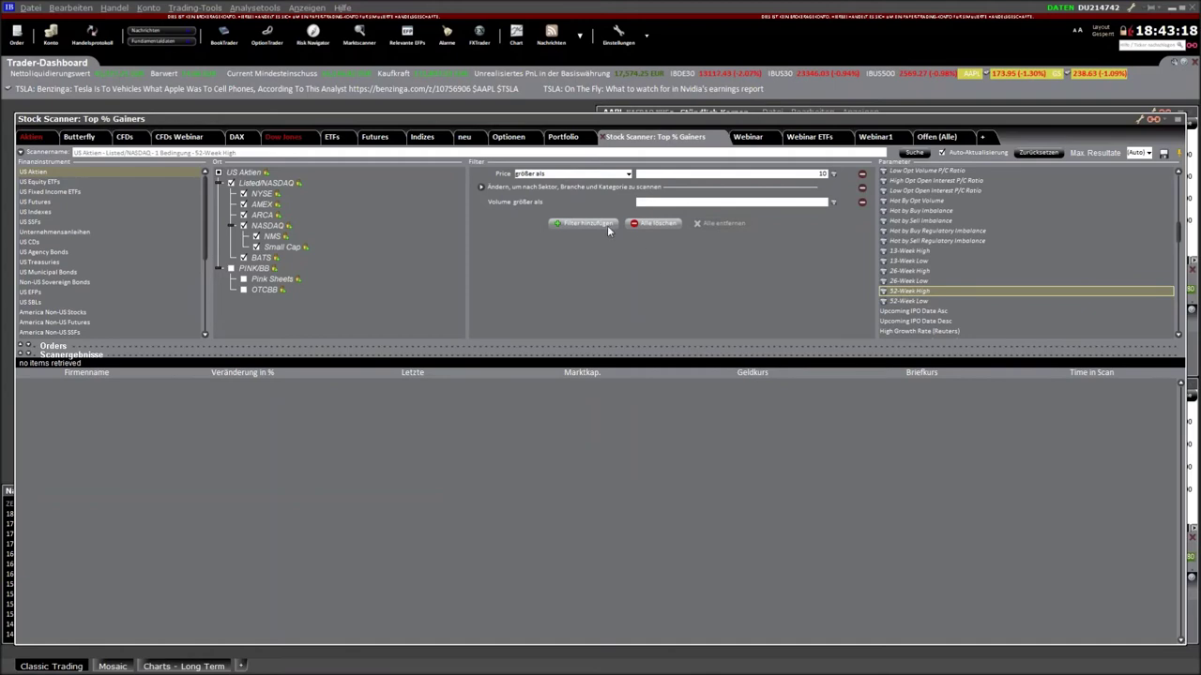
click(914, 153)
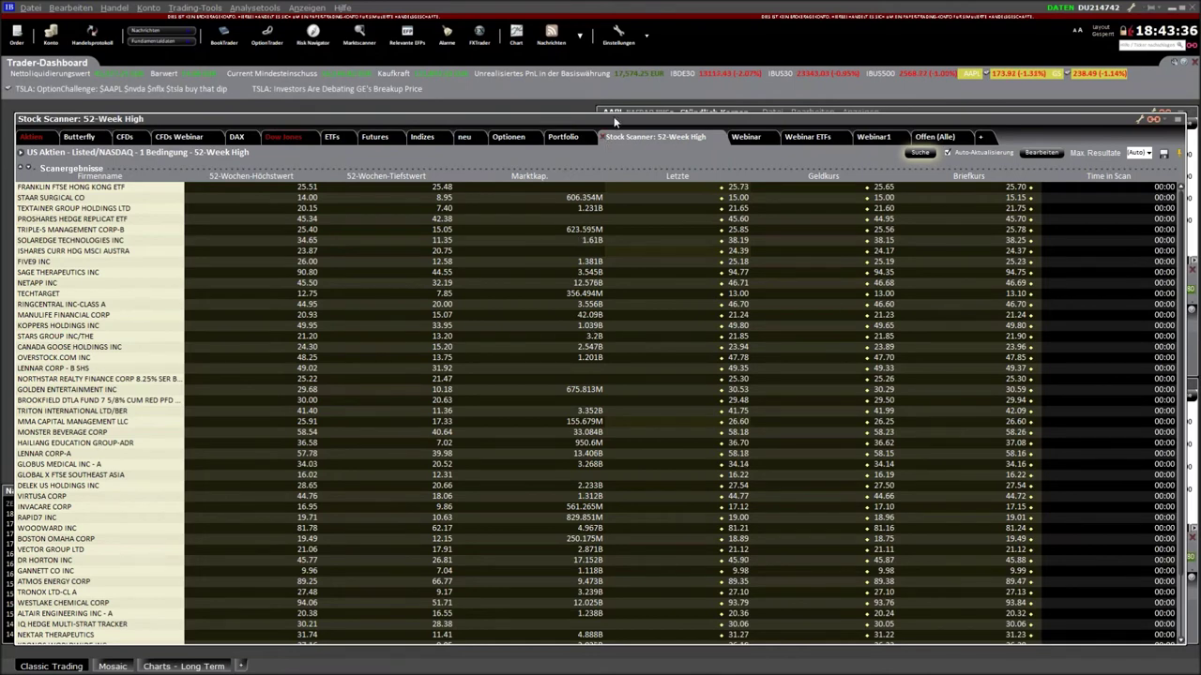
Add QQQ on NASDAQ as a SMART-routed stock in an empty row below FB in the Aktien watchlist.
click(34, 137)
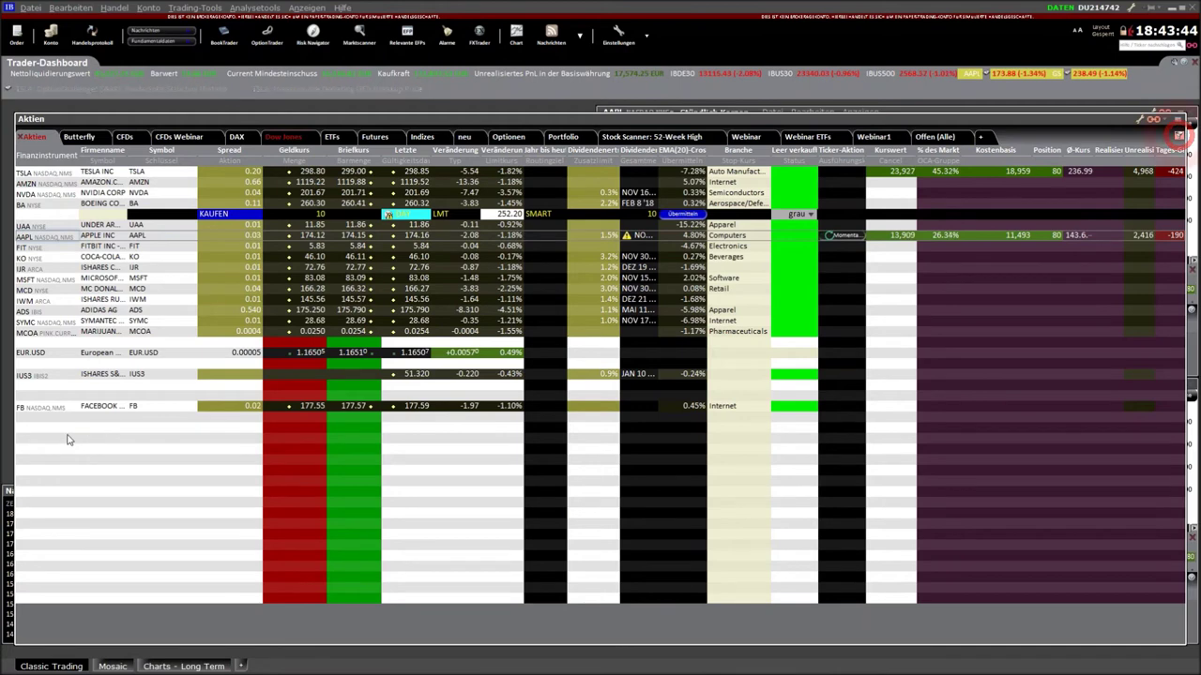
click(38, 437)
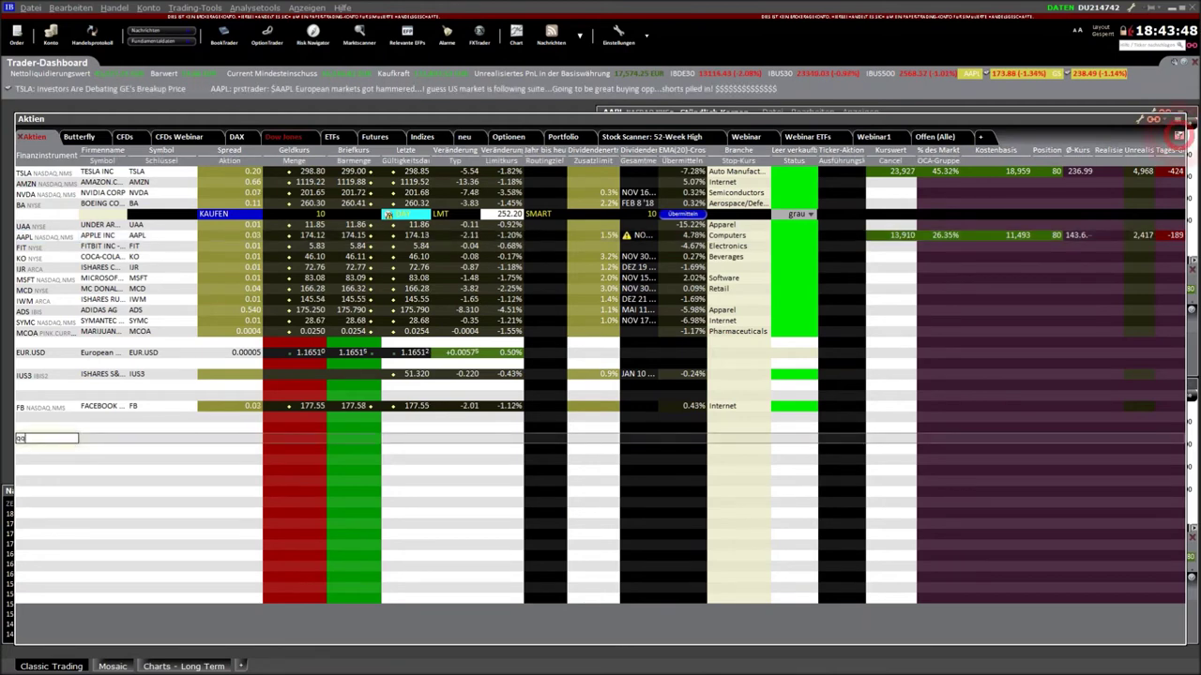
key(Escape)
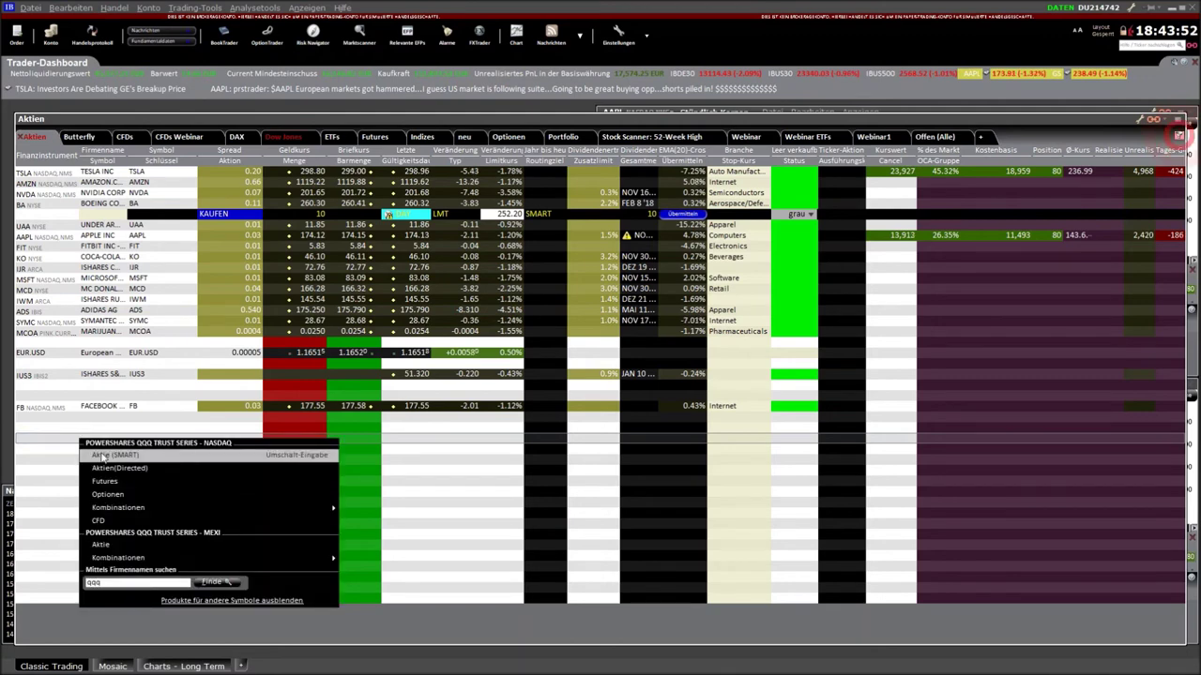
click(169, 455)
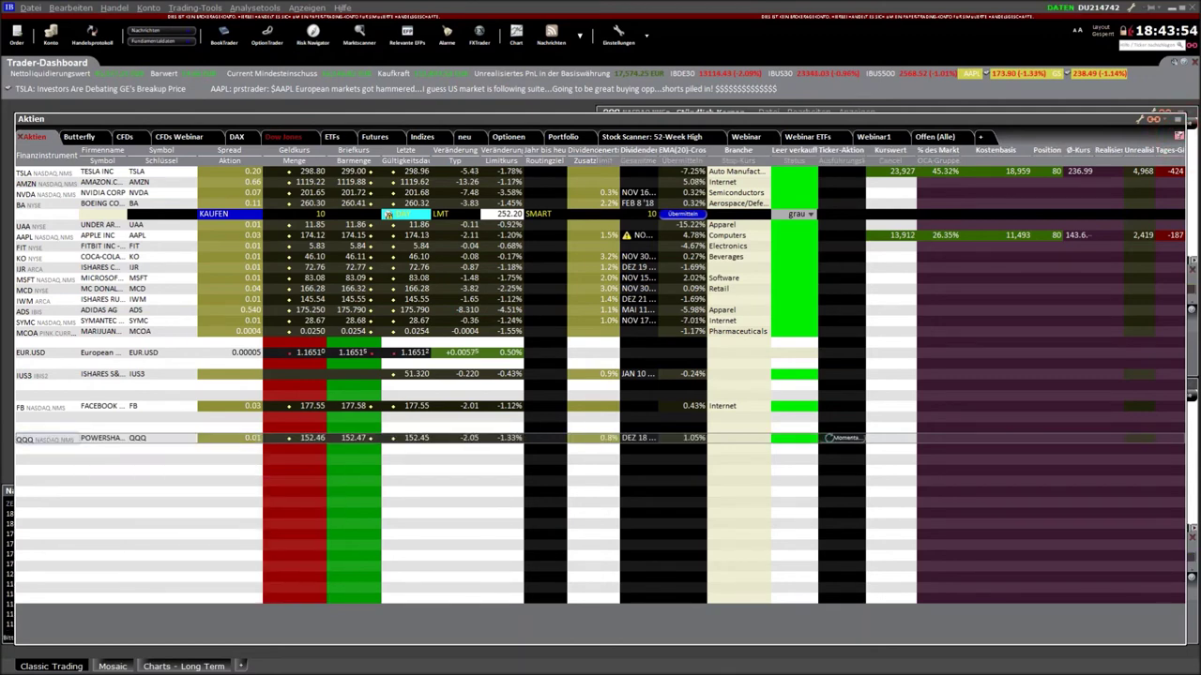
Open the ETF tearsheet for QQQ and review its fundamentals, valuation charts, top ten holdings, country exposure and sector allocation.
right_click(54, 441)
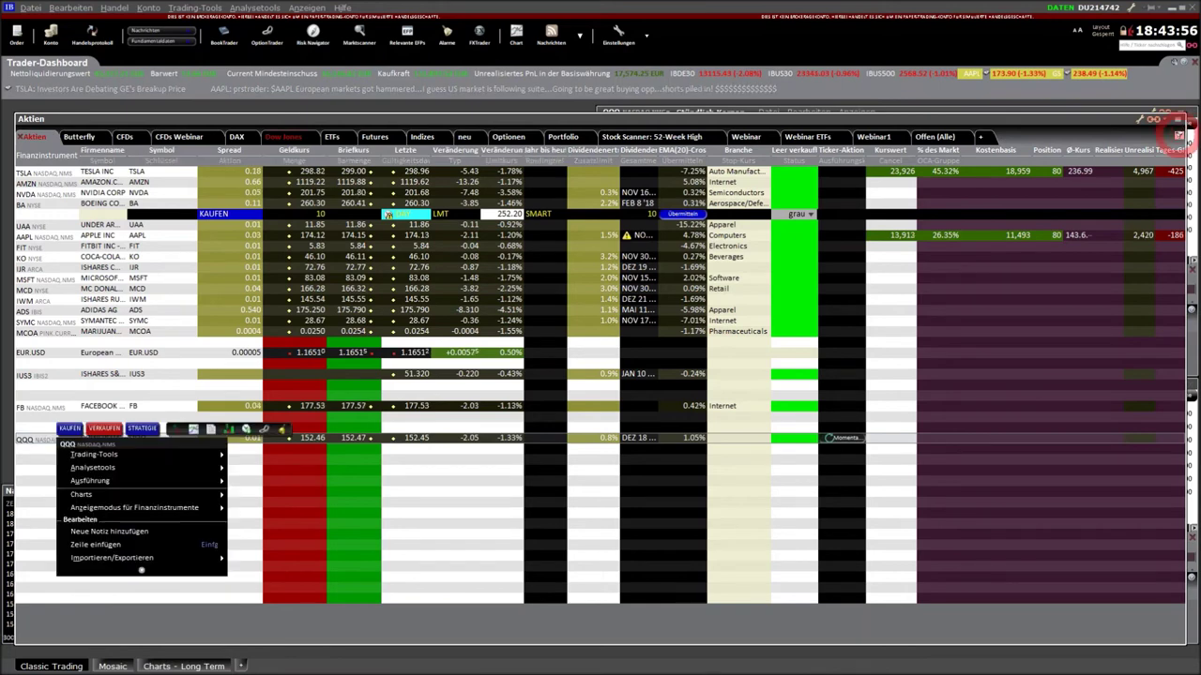
mouse_move(84, 471)
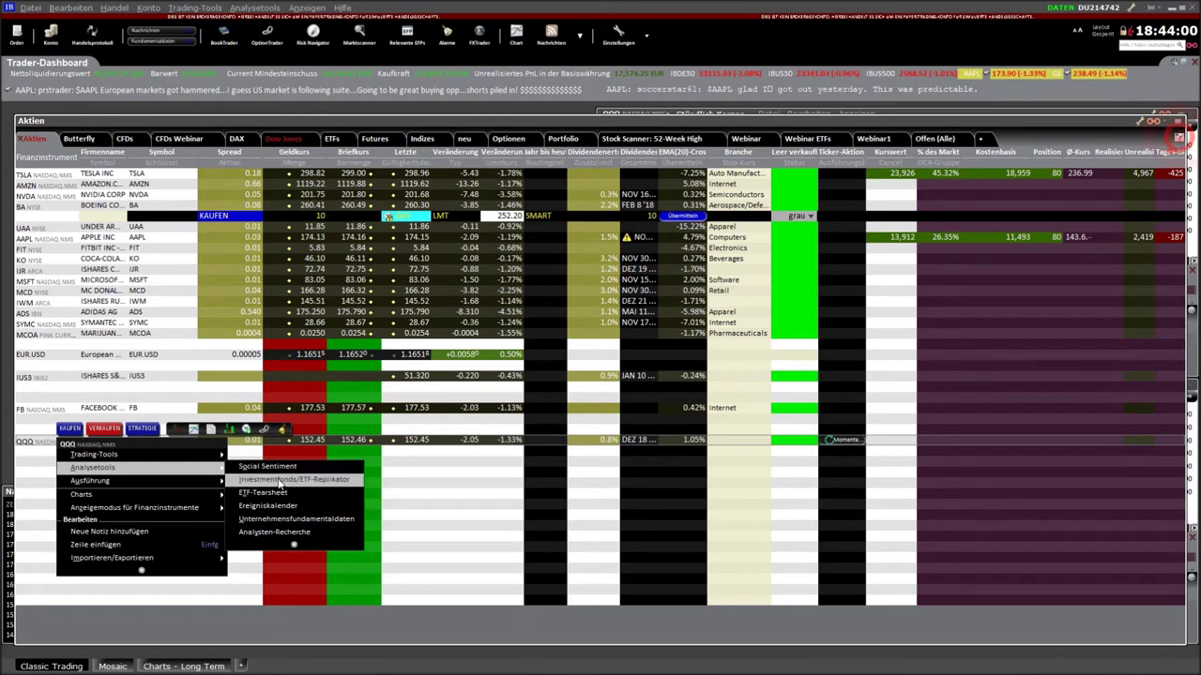
click(270, 493)
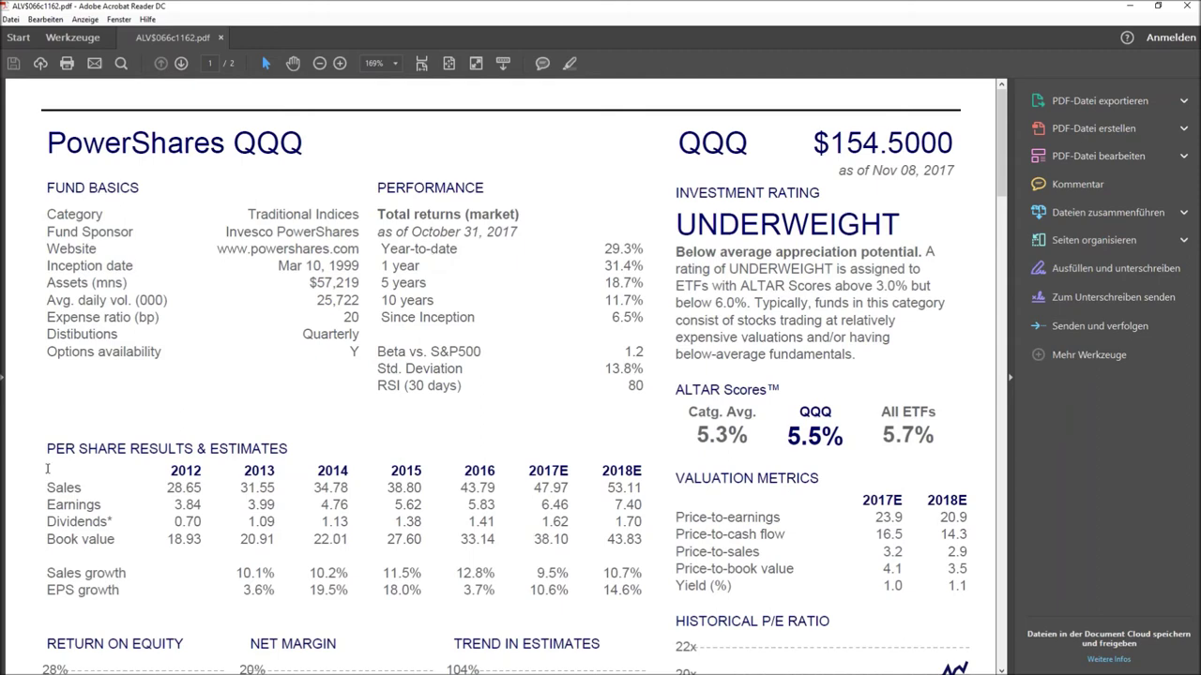
scroll(267, 472, down, 3)
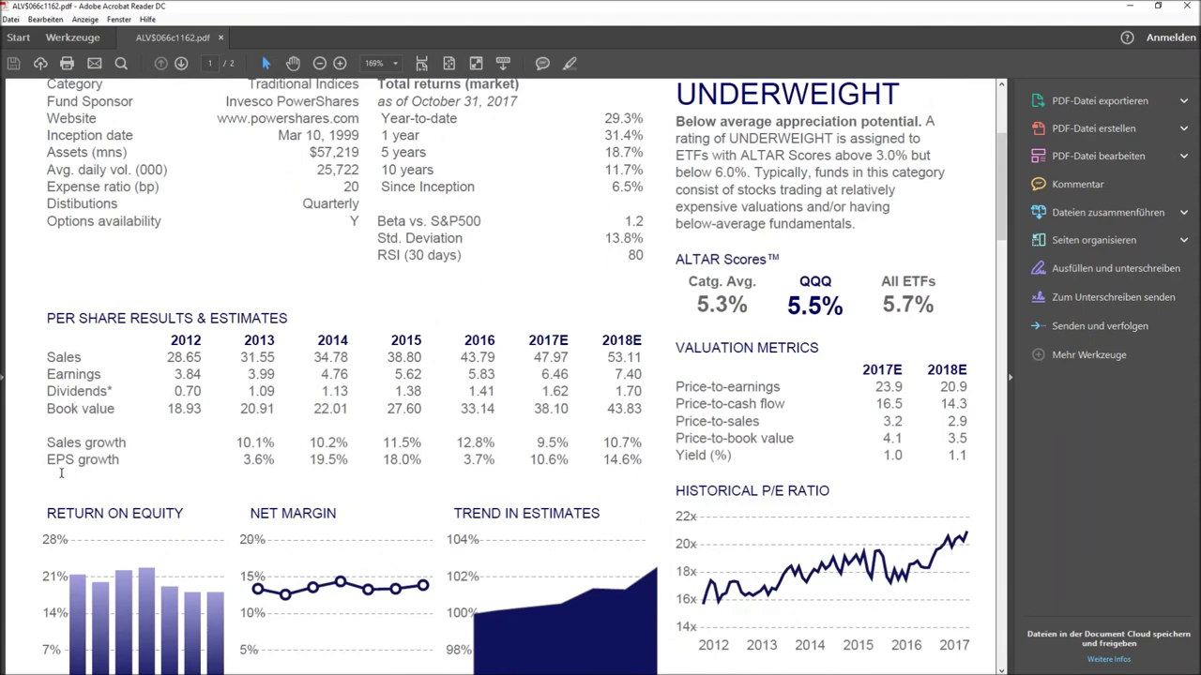
scroll(97, 460, down, 5)
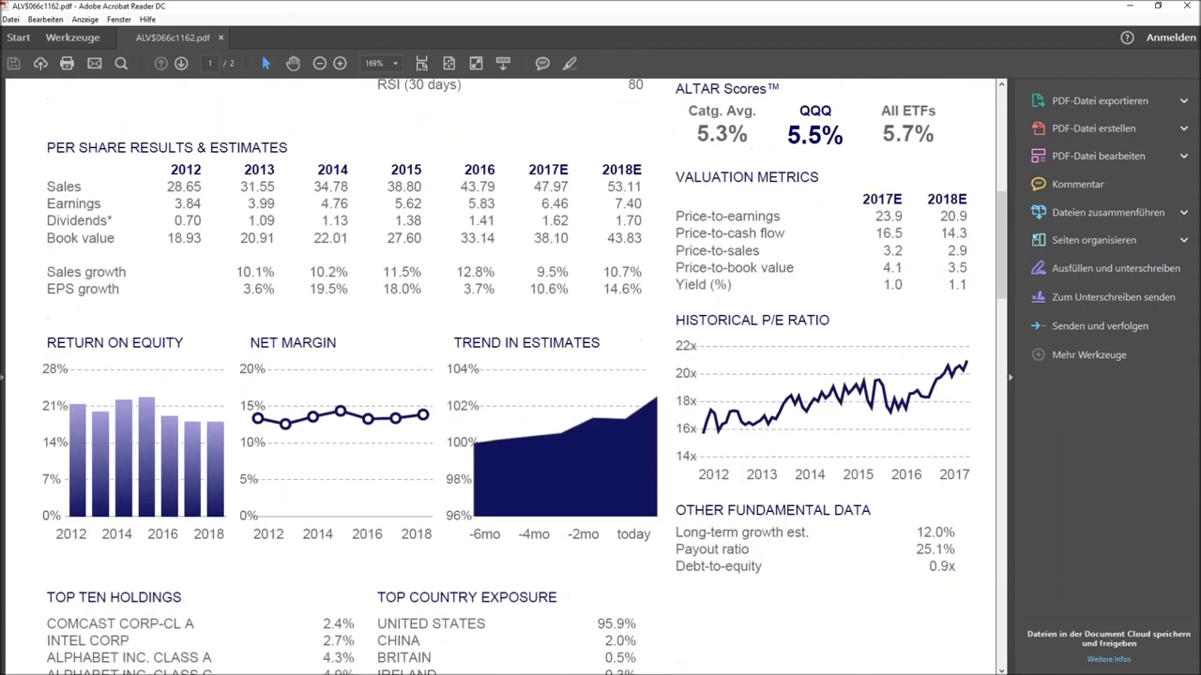
scroll(445, 453, down, 1)
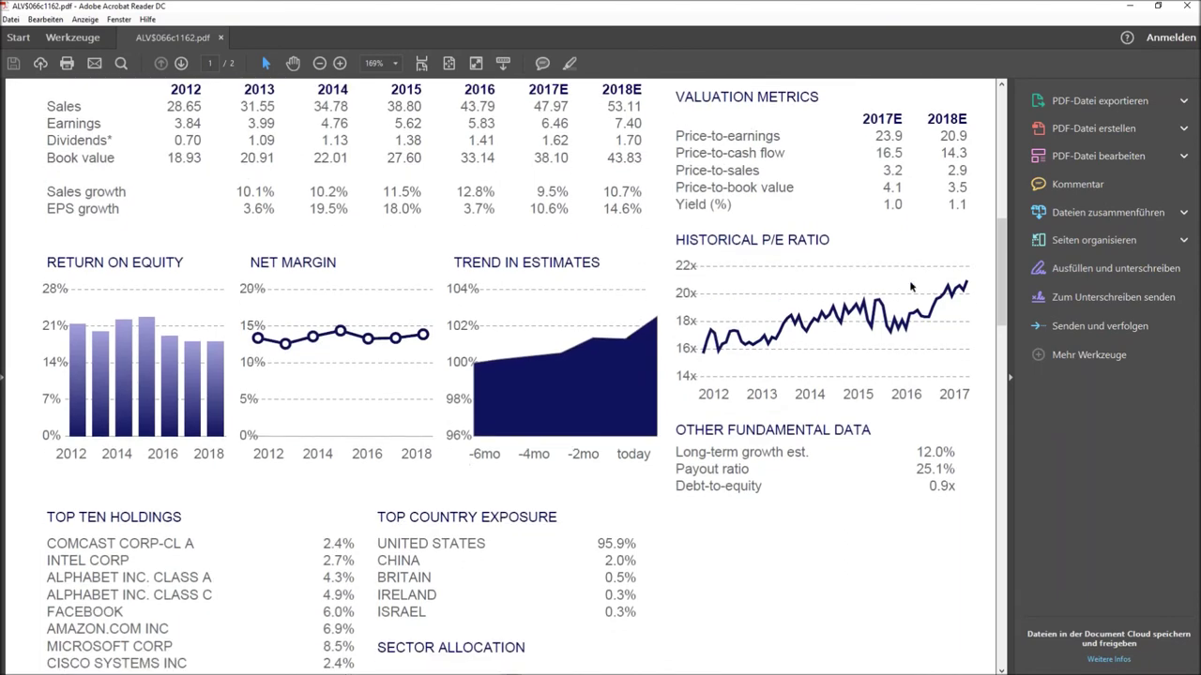
scroll(803, 251, down, 1)
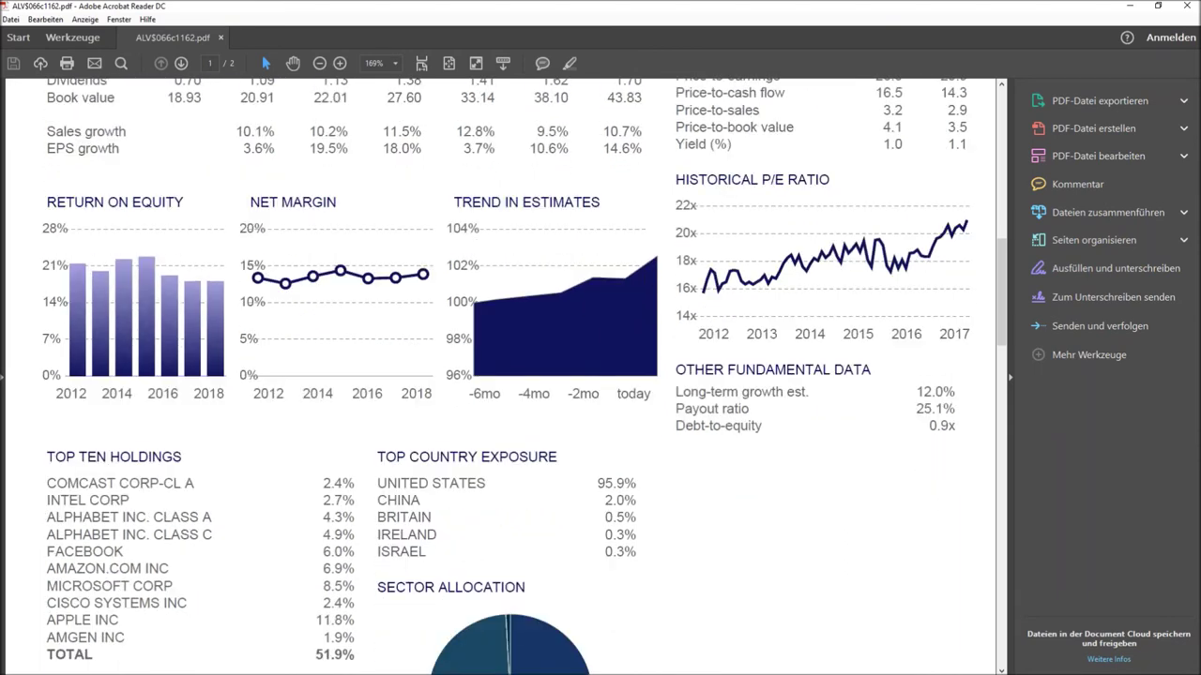
scroll(96, 397, down, 1)
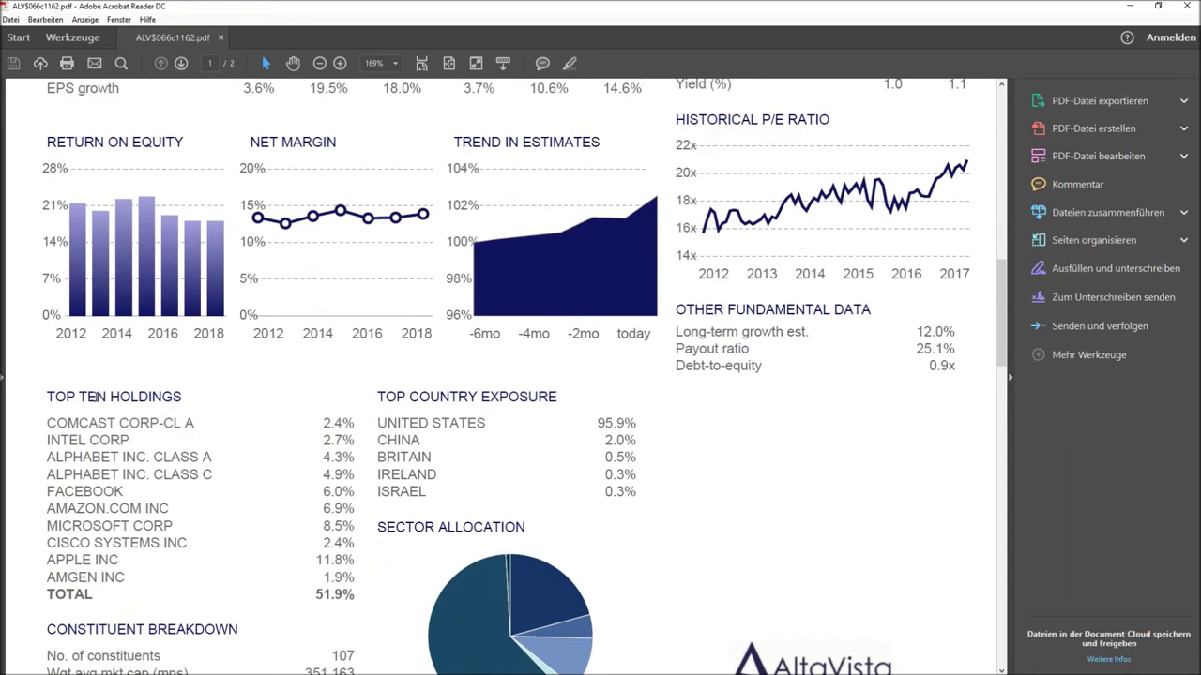
scroll(164, 397, down, 1)
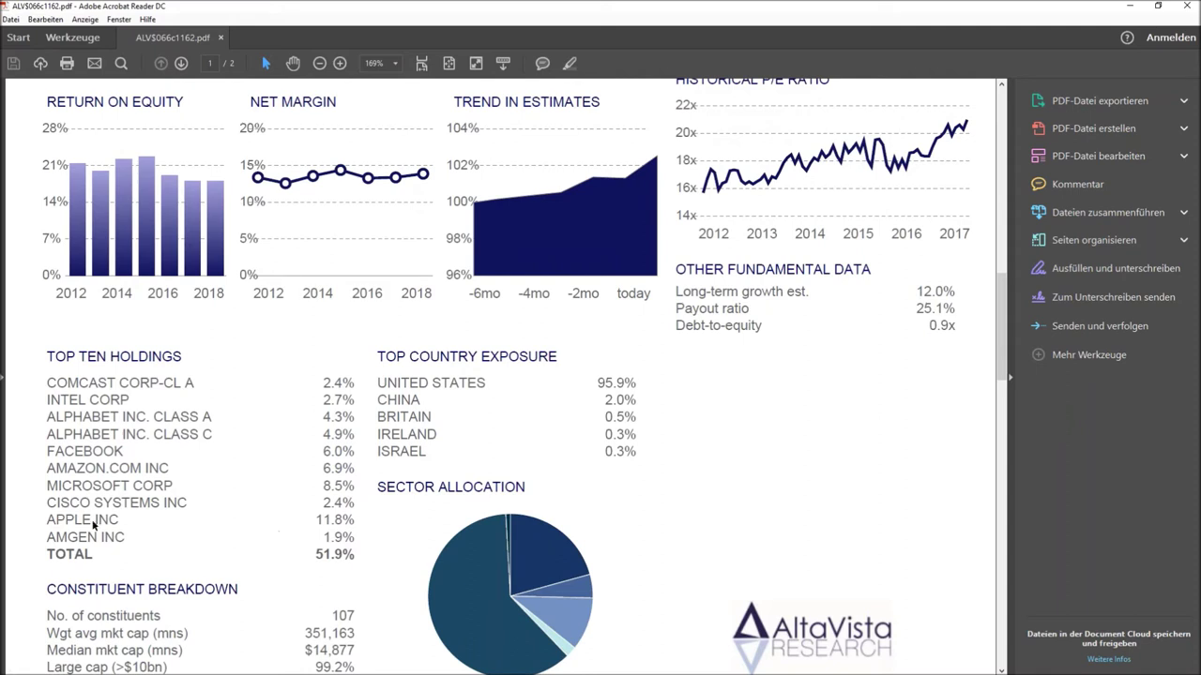
Examine the QQQ tearsheet's top ten holdings weights, country exposure, per-share results and valuation charts.
drag(344, 518, 276, 516)
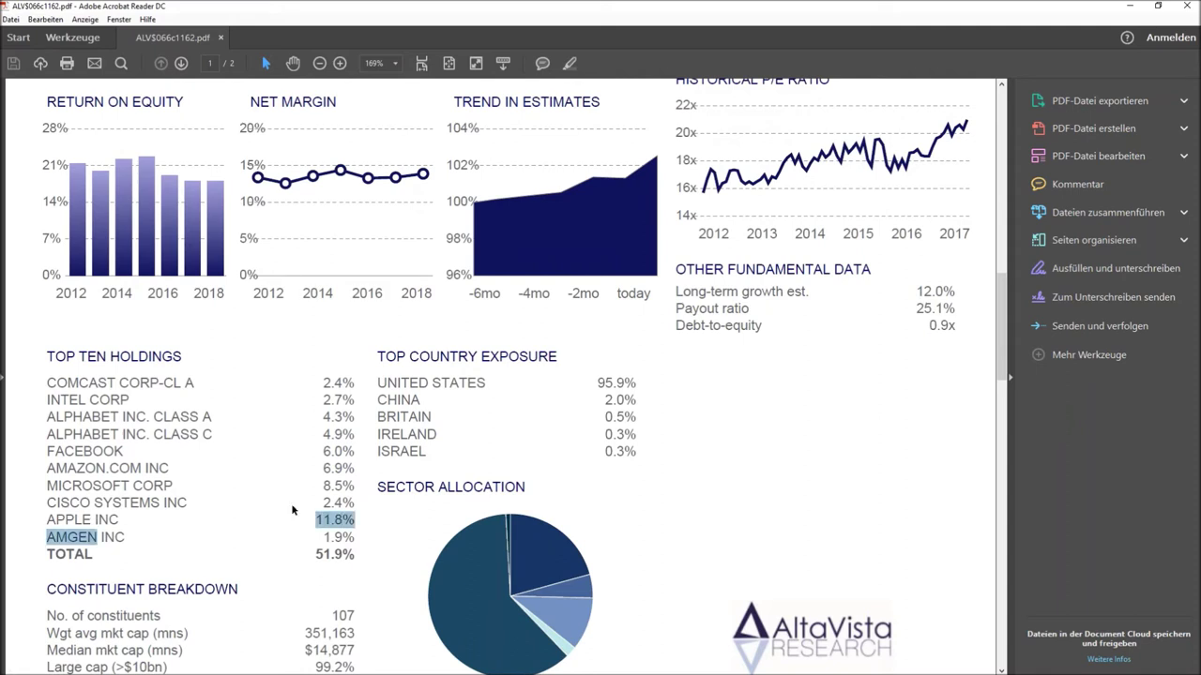
drag(339, 484, 325, 451)
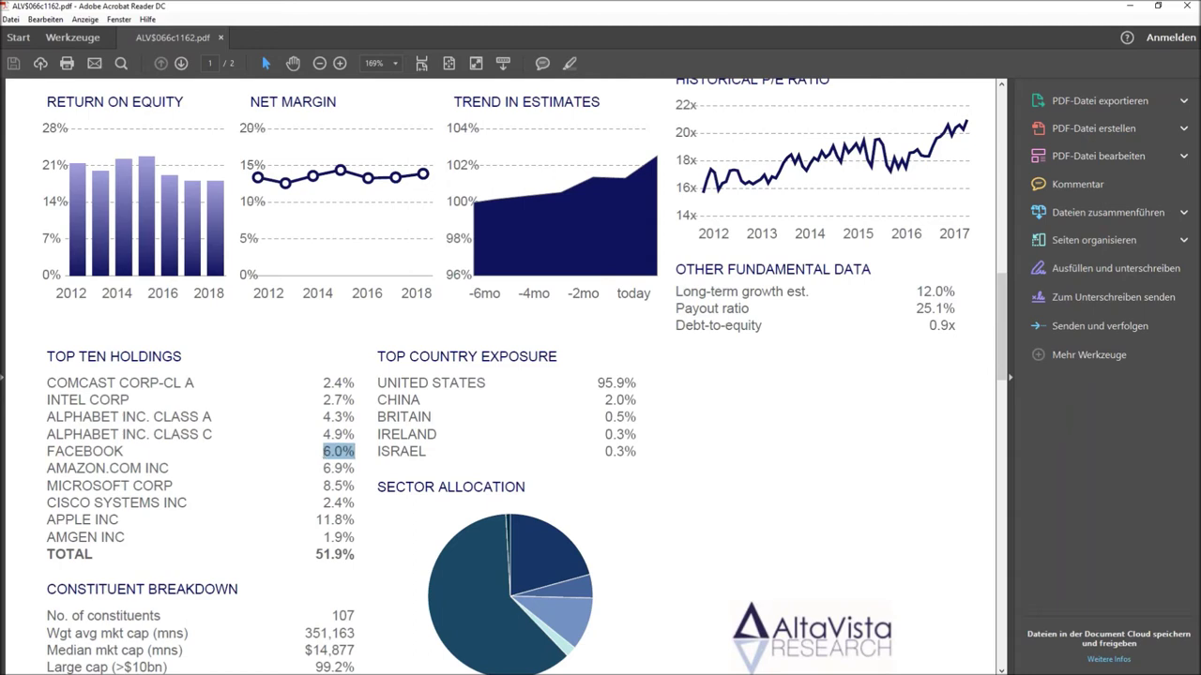
mouse_move(344, 428)
mouse_down()
mouse_move(305, 427)
mouse_move(353, 417)
mouse_up()
click(335, 417)
drag(637, 383, 592, 383)
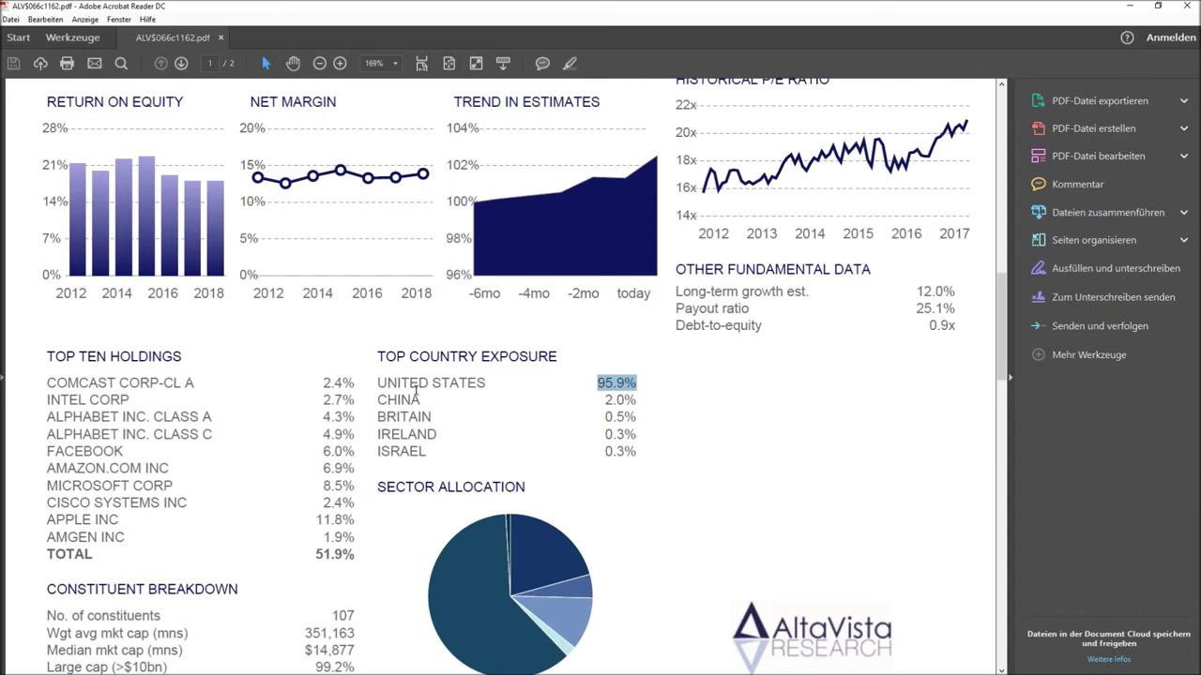
click(416, 392)
scroll(525, 375, down, 2)
scroll(526, 376, up, 2)
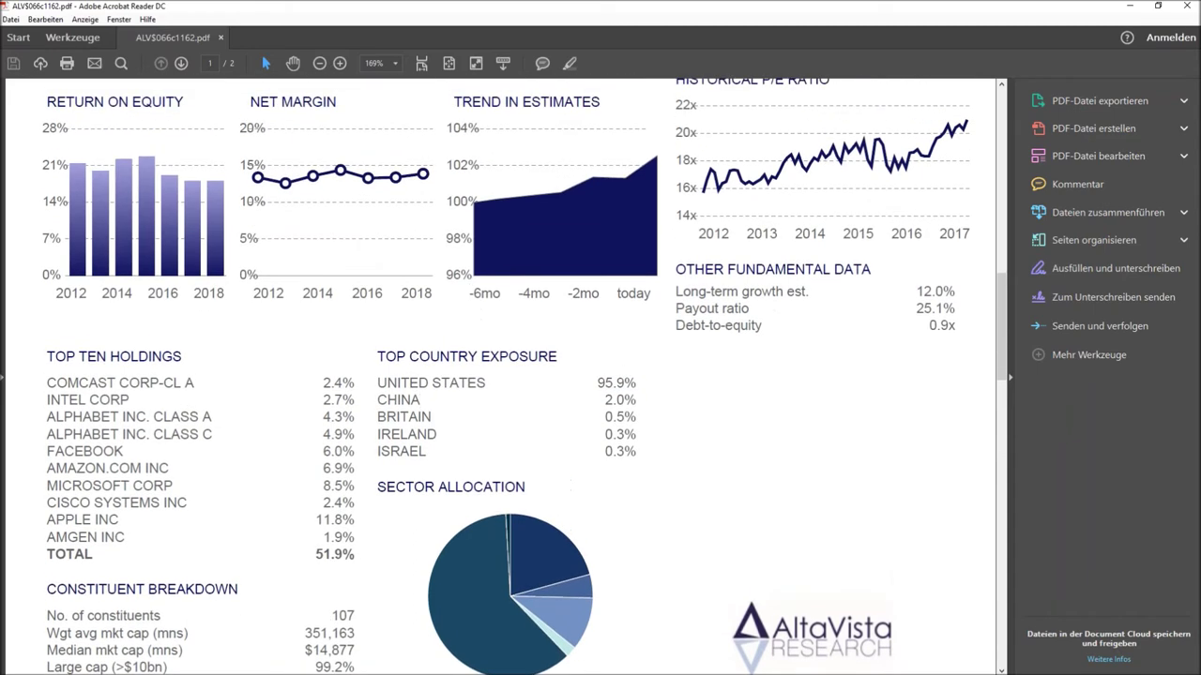
scroll(525, 375, up, 8)
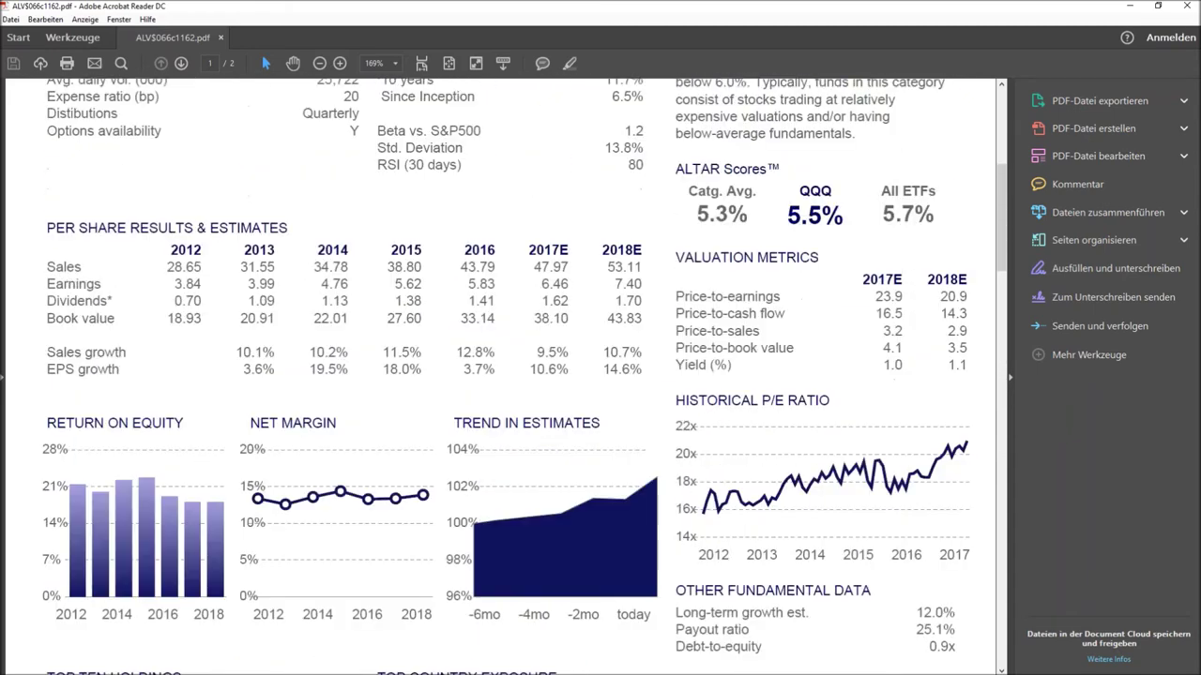
scroll(420, 511, down, 6)
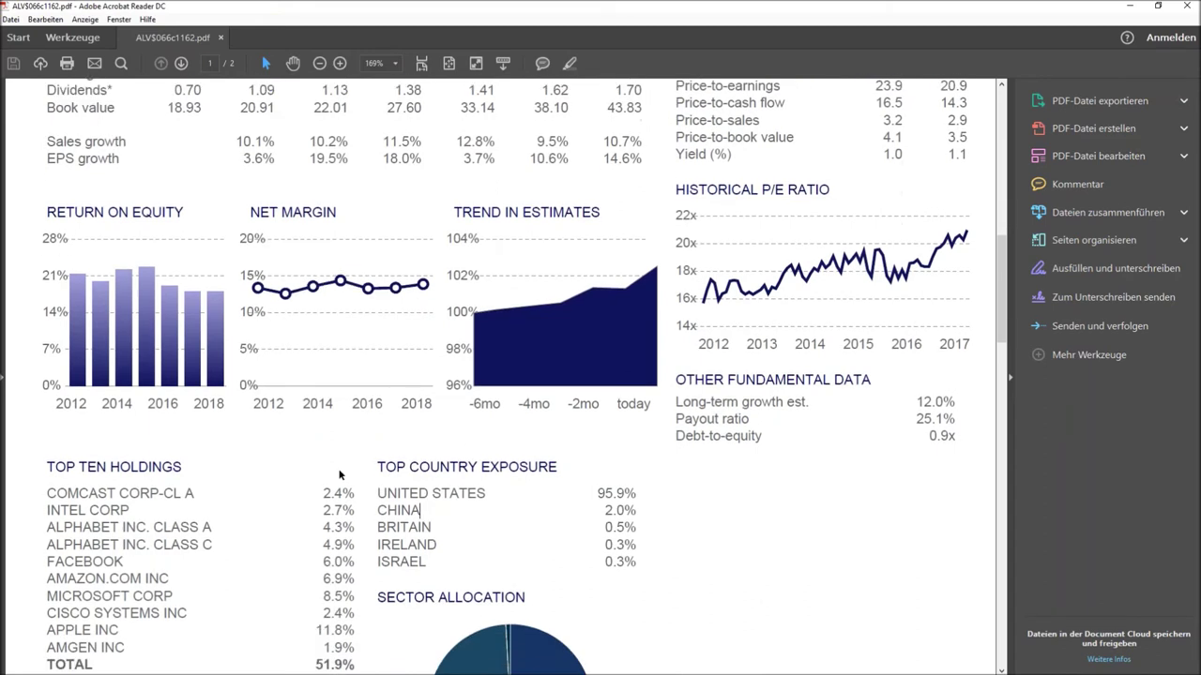
scroll(62, 392, down, 4)
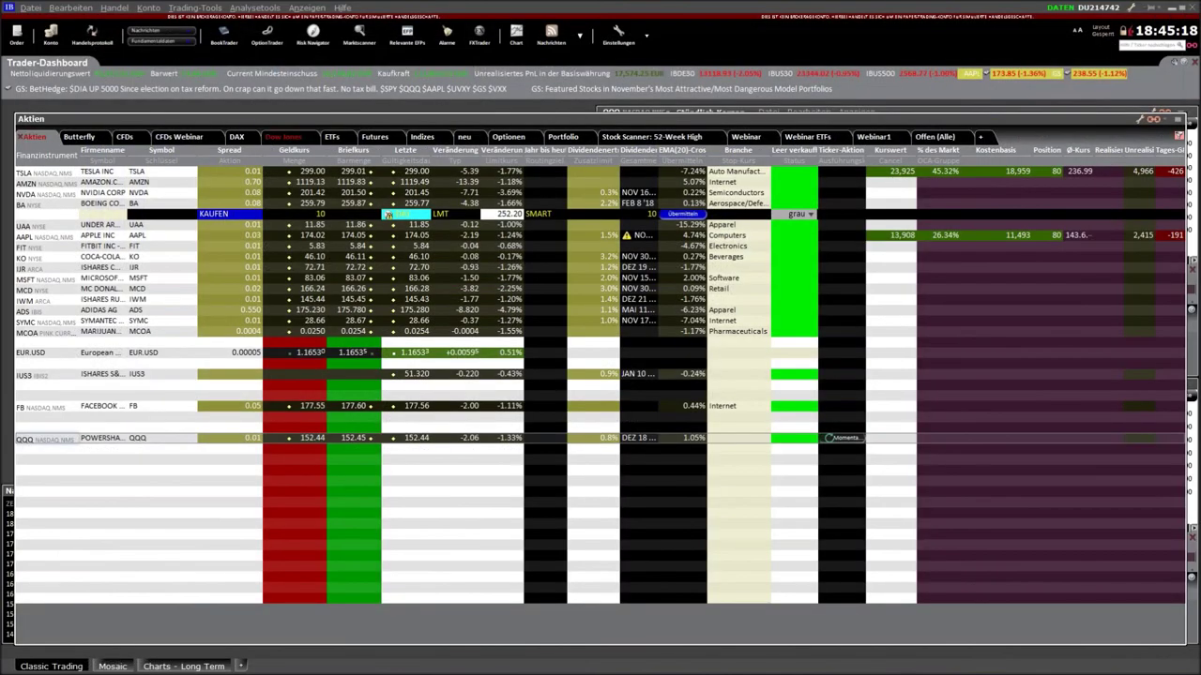
Open the Investmentfonds/ETF-Replikator for QQQ from the Aktien watchlist and switch its analysis to XLY.
right_click(50, 439)
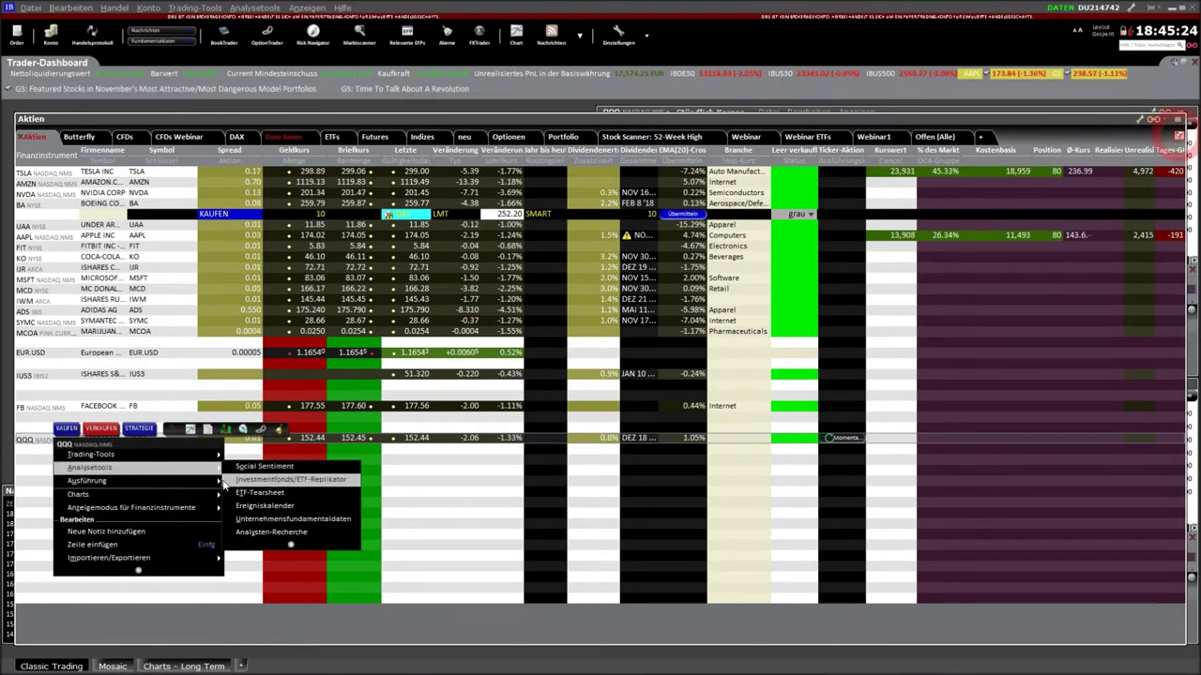
right_click(34, 439)
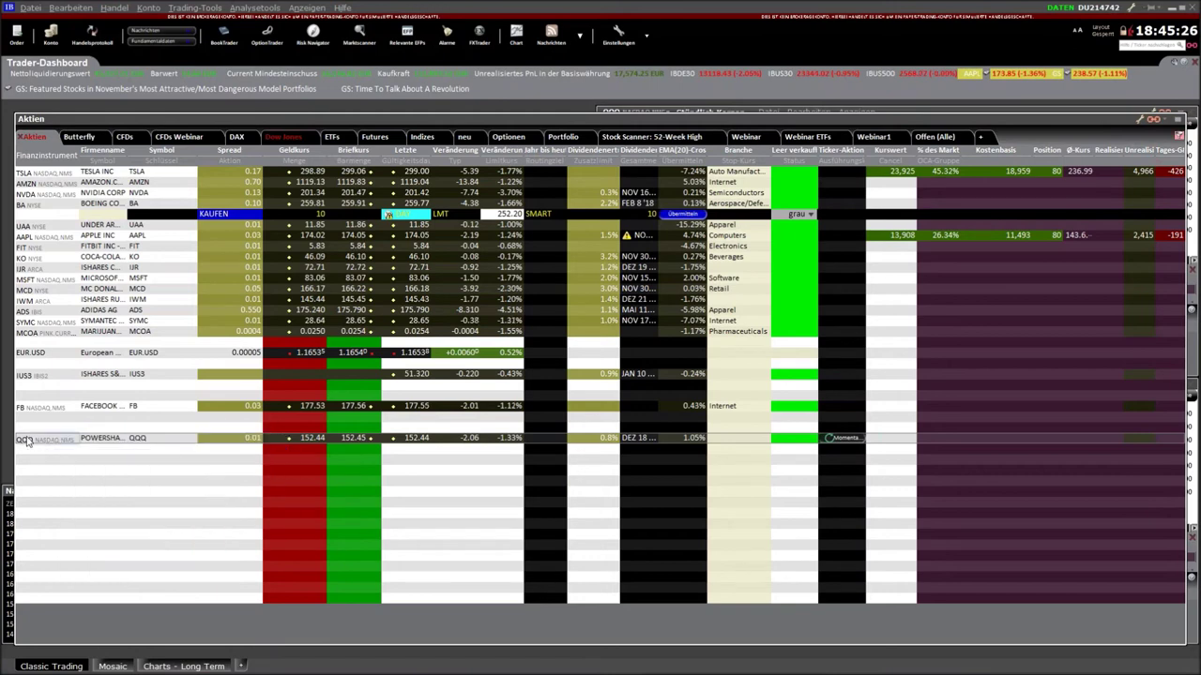
mouse_move(159, 469)
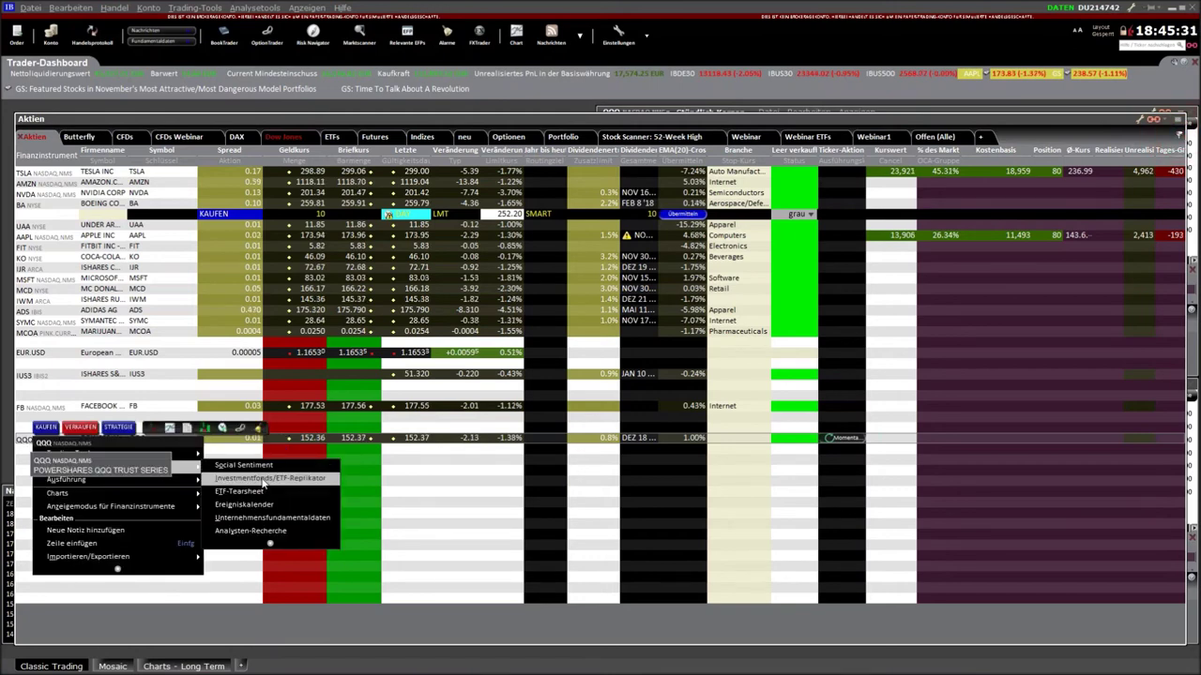
click(263, 479)
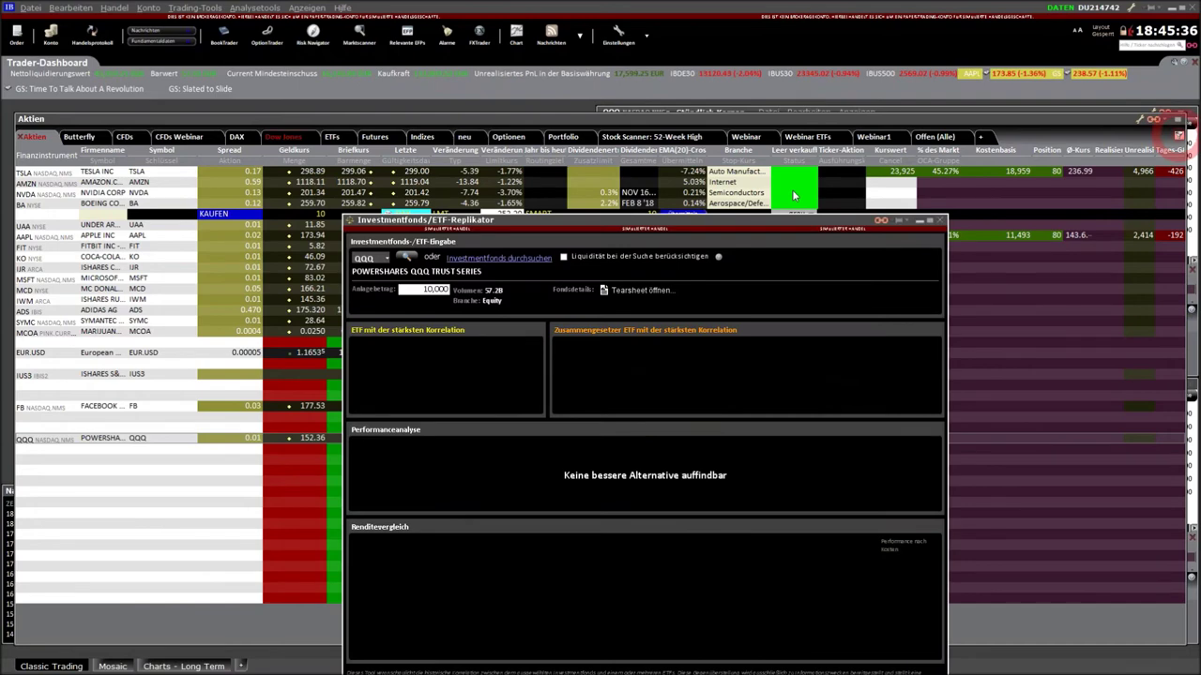
drag(760, 220, 695, 100)
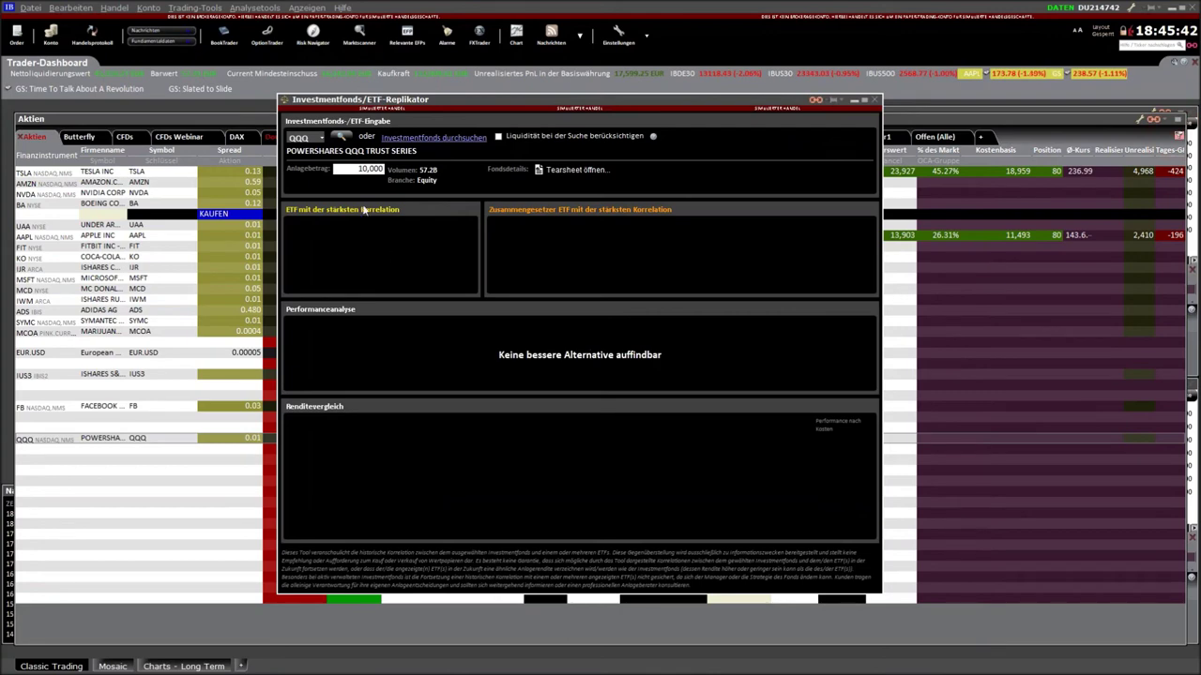
click(314, 139)
click(298, 174)
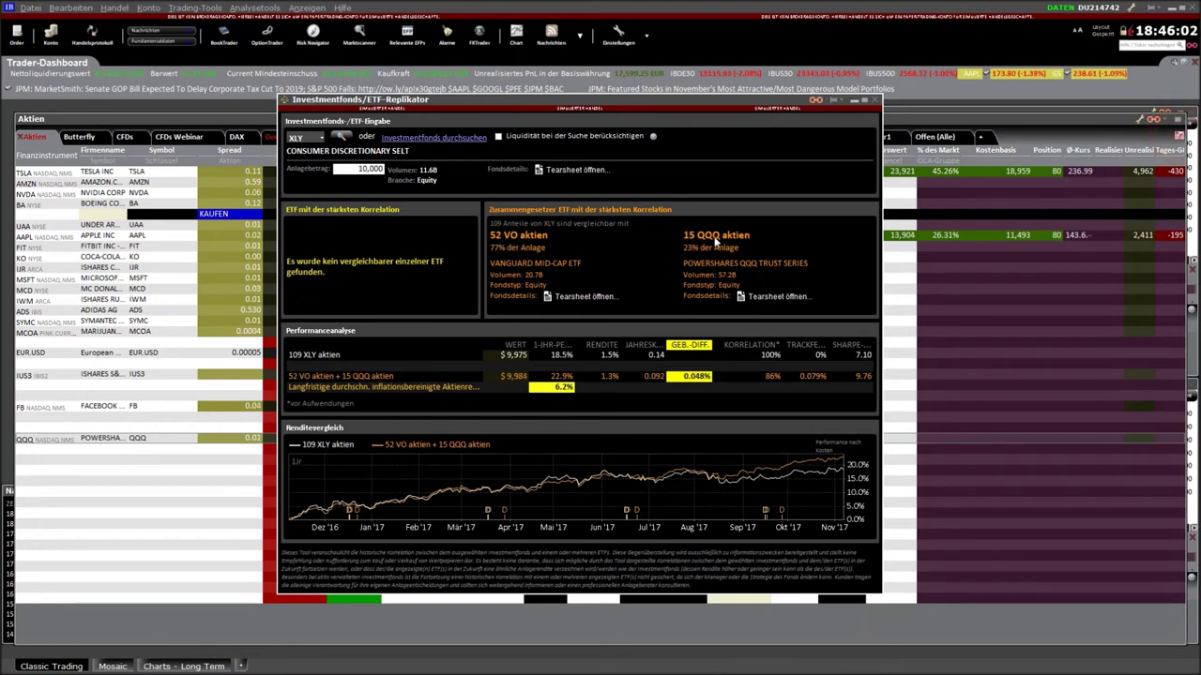
Review the tearsheet of the suggested Vanguard Mid-Cap ETF (VO), compare the return chart, and close the ETF replicator.
click(585, 296)
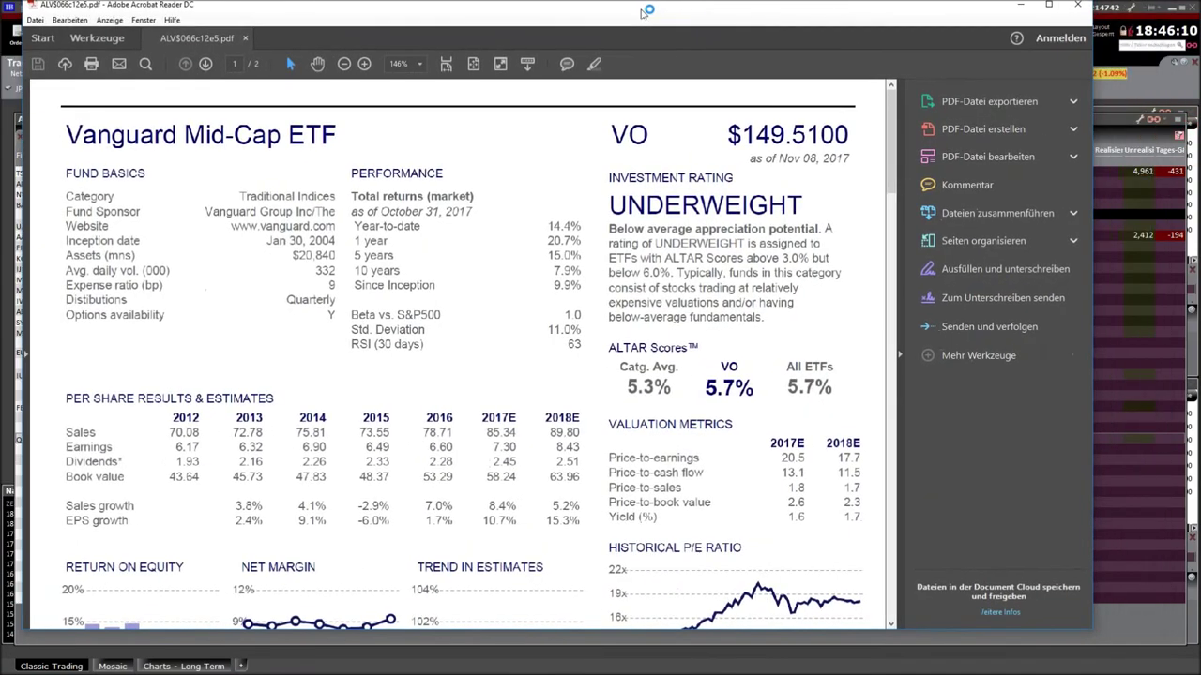
drag(643, 11, 636, 16)
scroll(450, 356, down, 5)
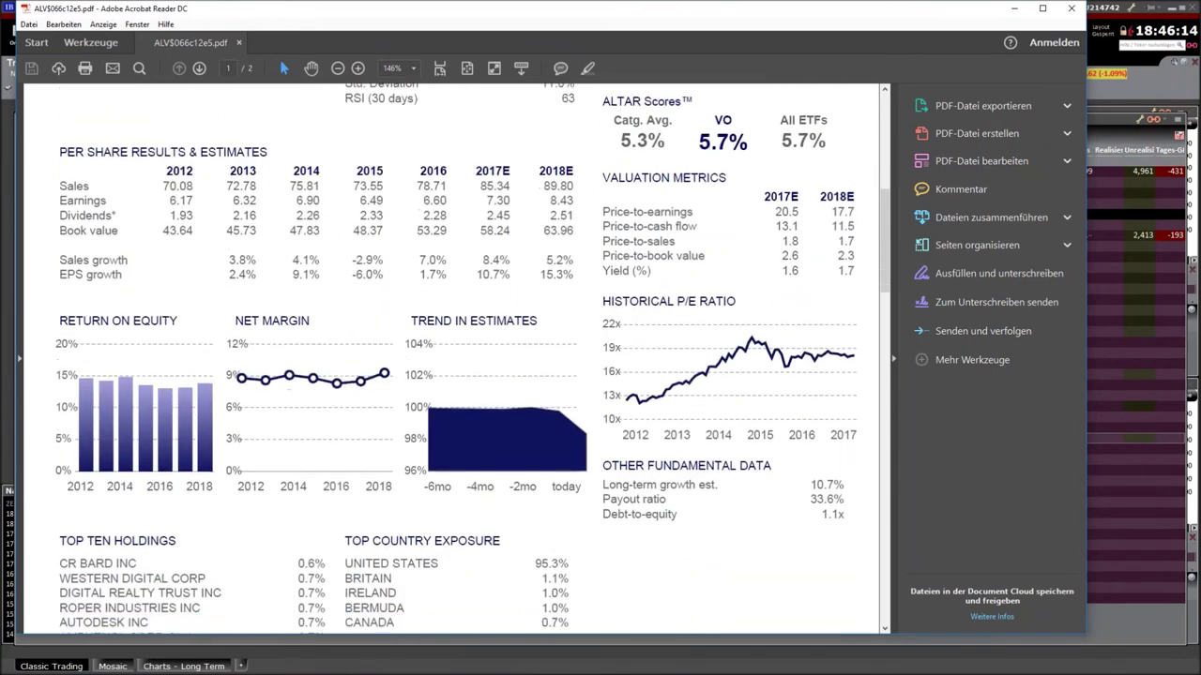
scroll(308, 579, down, 3)
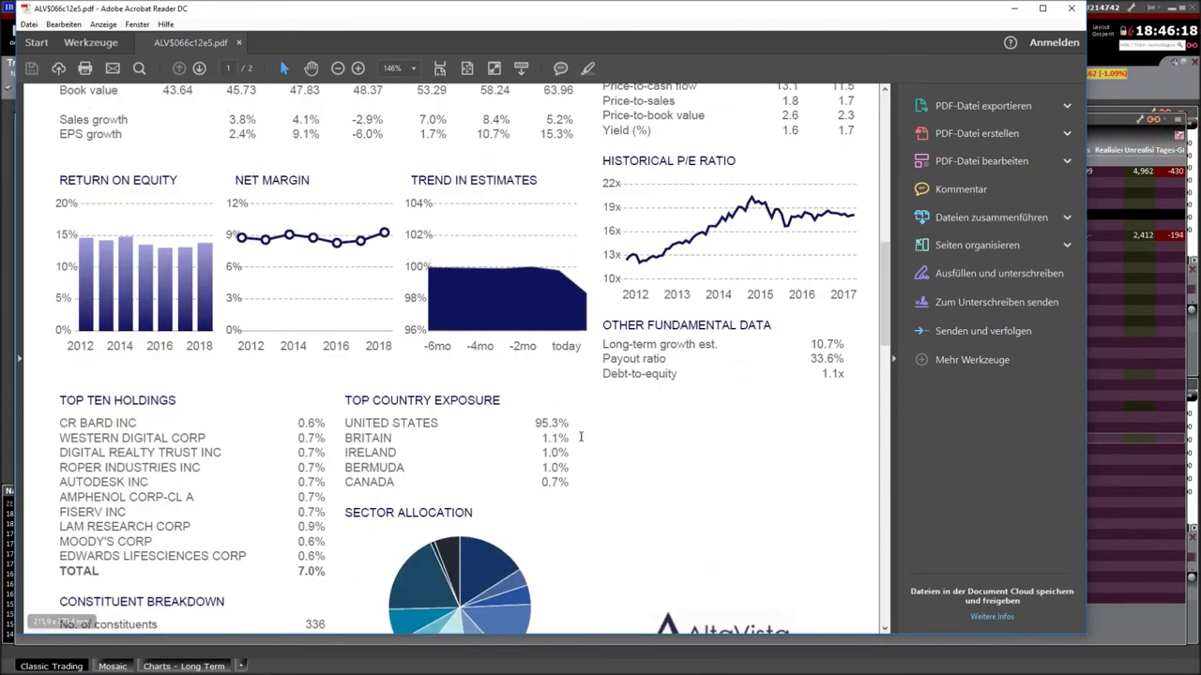
scroll(451, 375, down, 3)
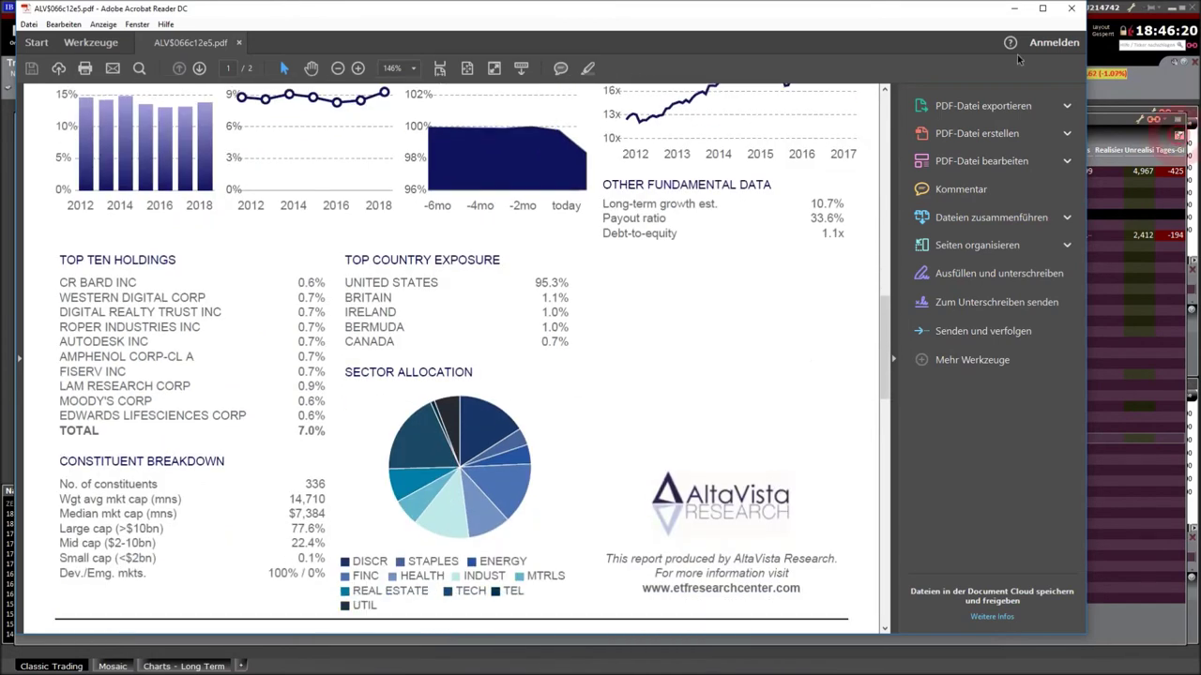
click(1013, 8)
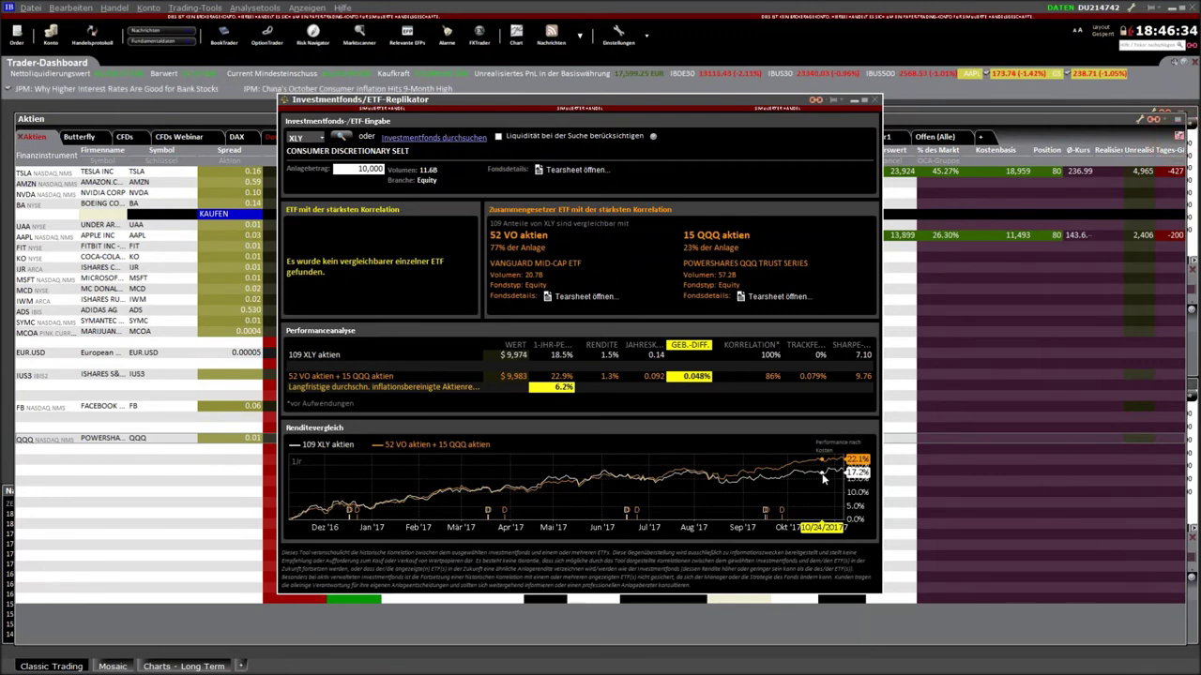
click(875, 100)
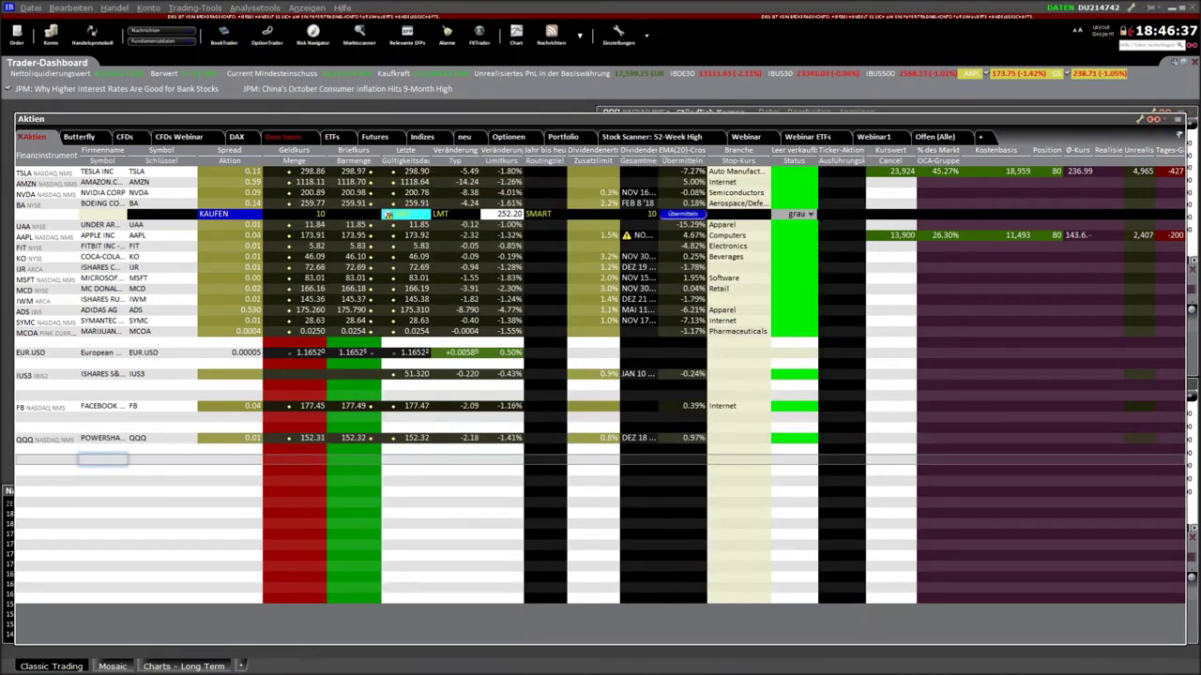
Open the QQQ option chain from an empty watchlist row, view the DEC 15 '17 expiry, and close the chain.
click(41, 458)
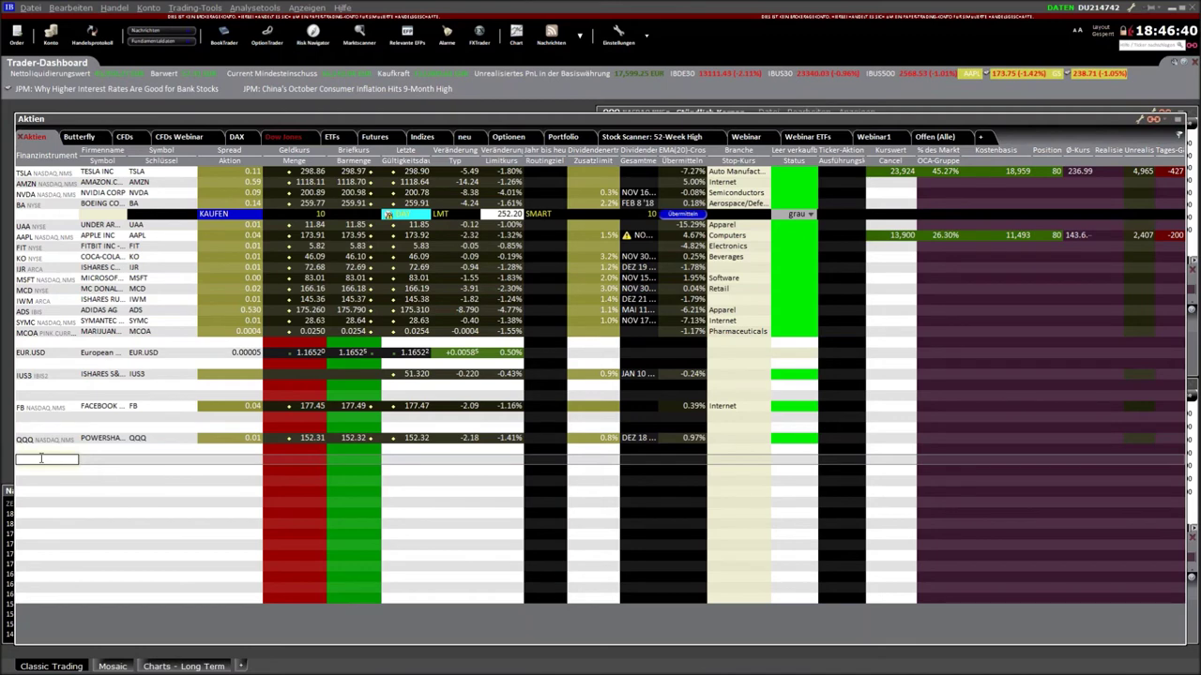
text(qqq)
key(Return)
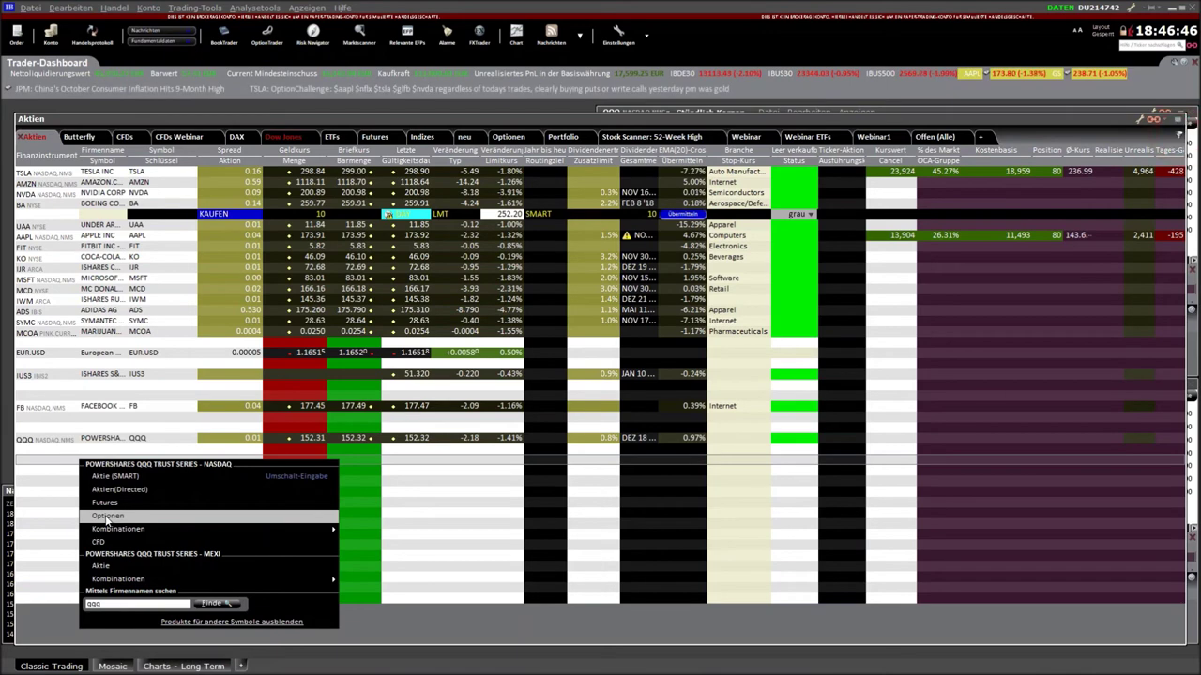
click(107, 517)
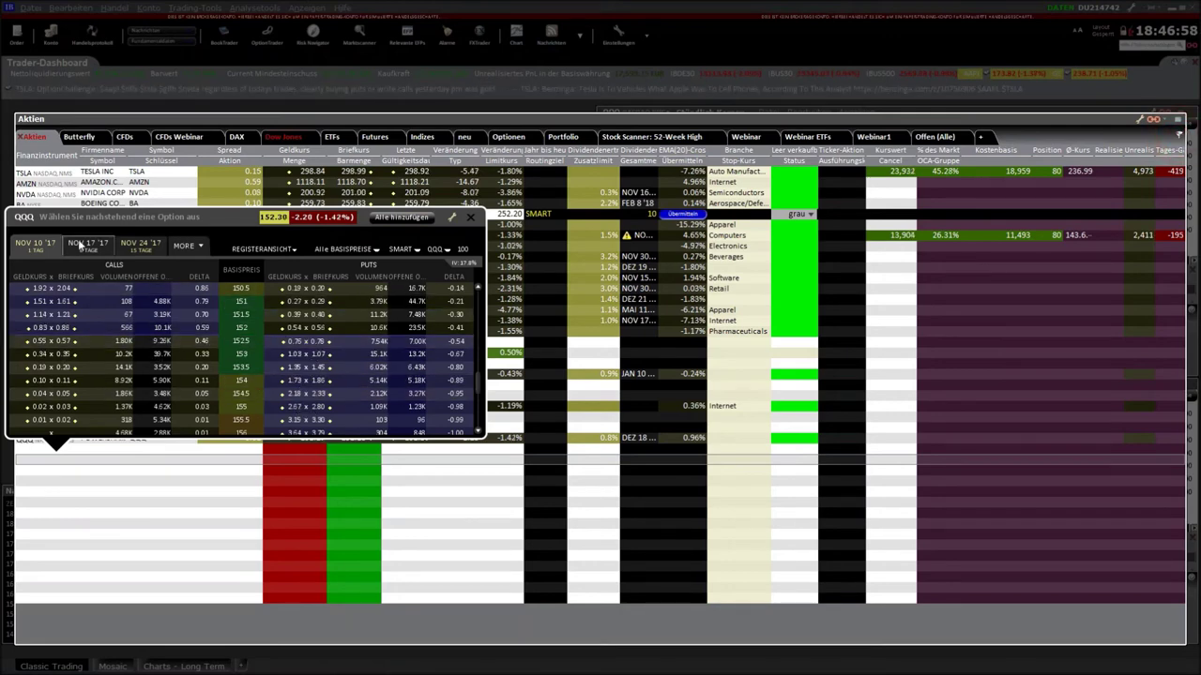
click(140, 245)
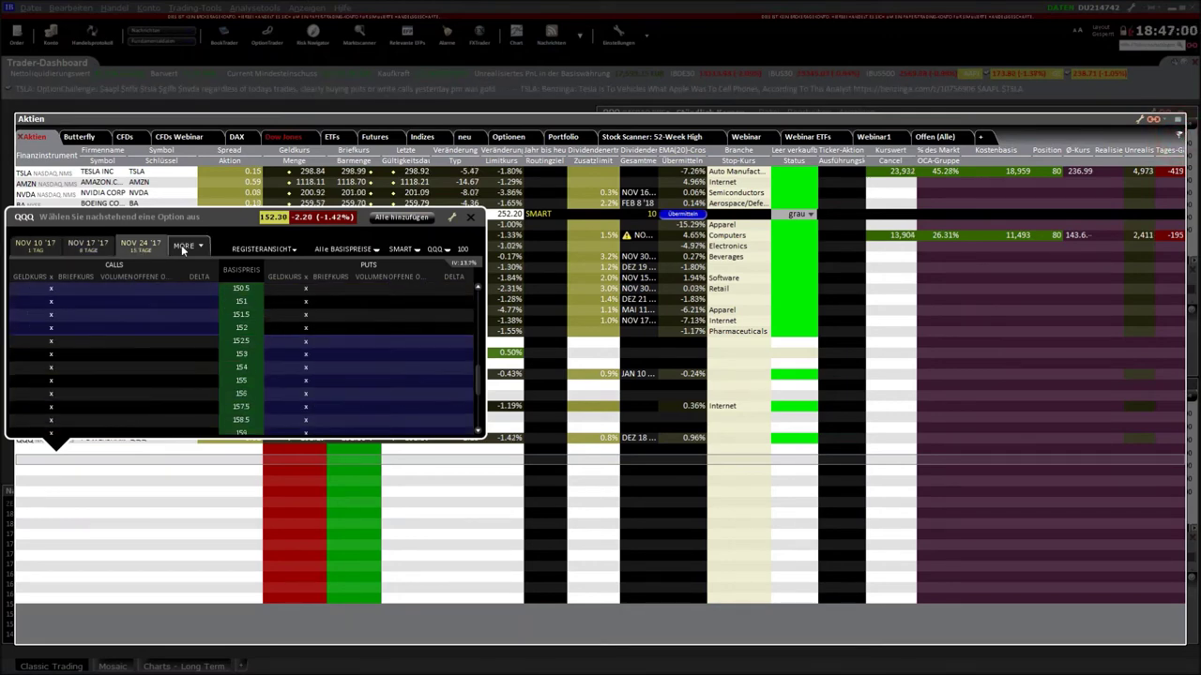
click(186, 246)
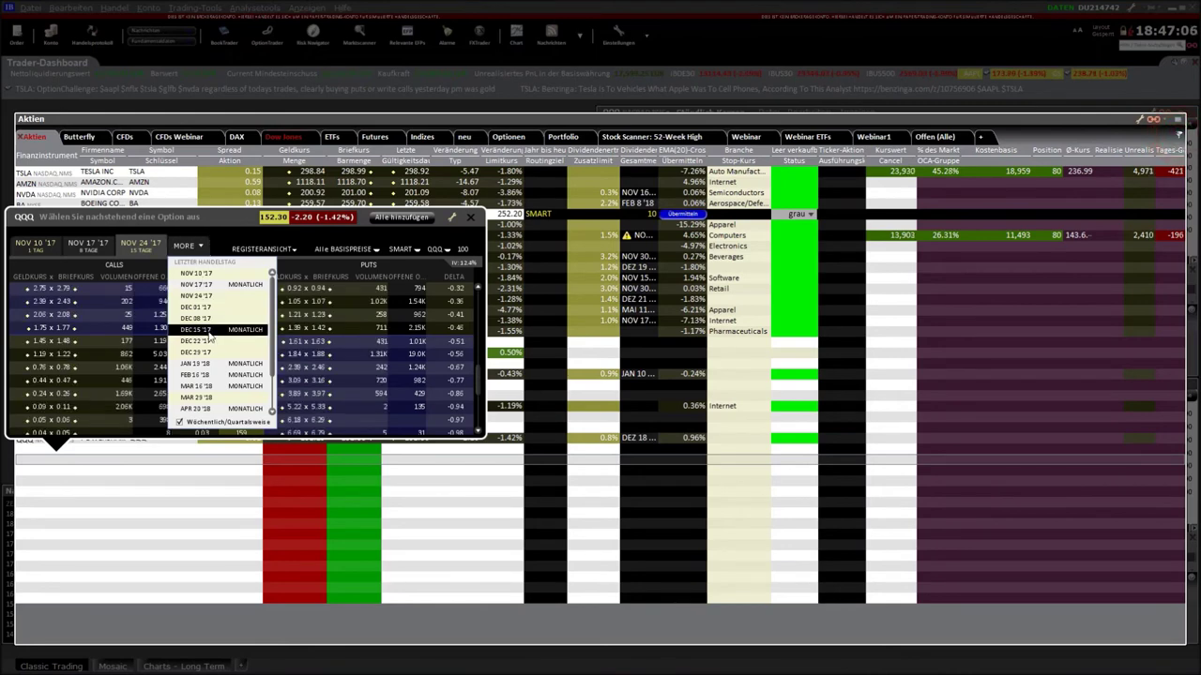
click(209, 331)
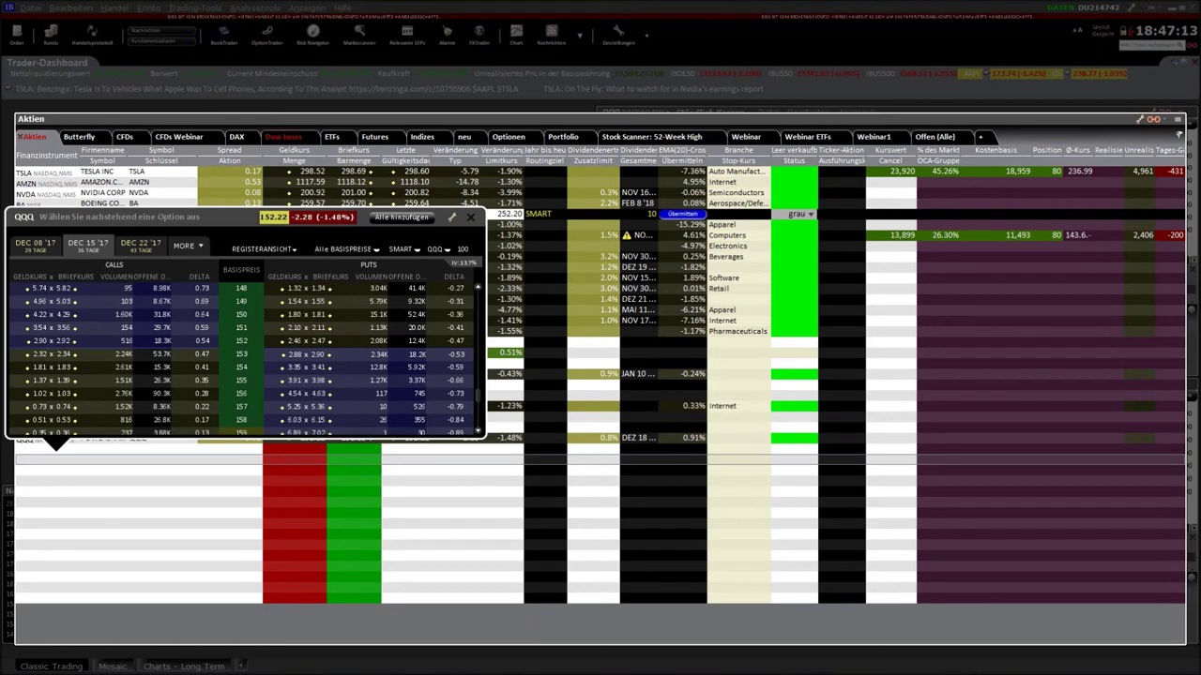
click(473, 219)
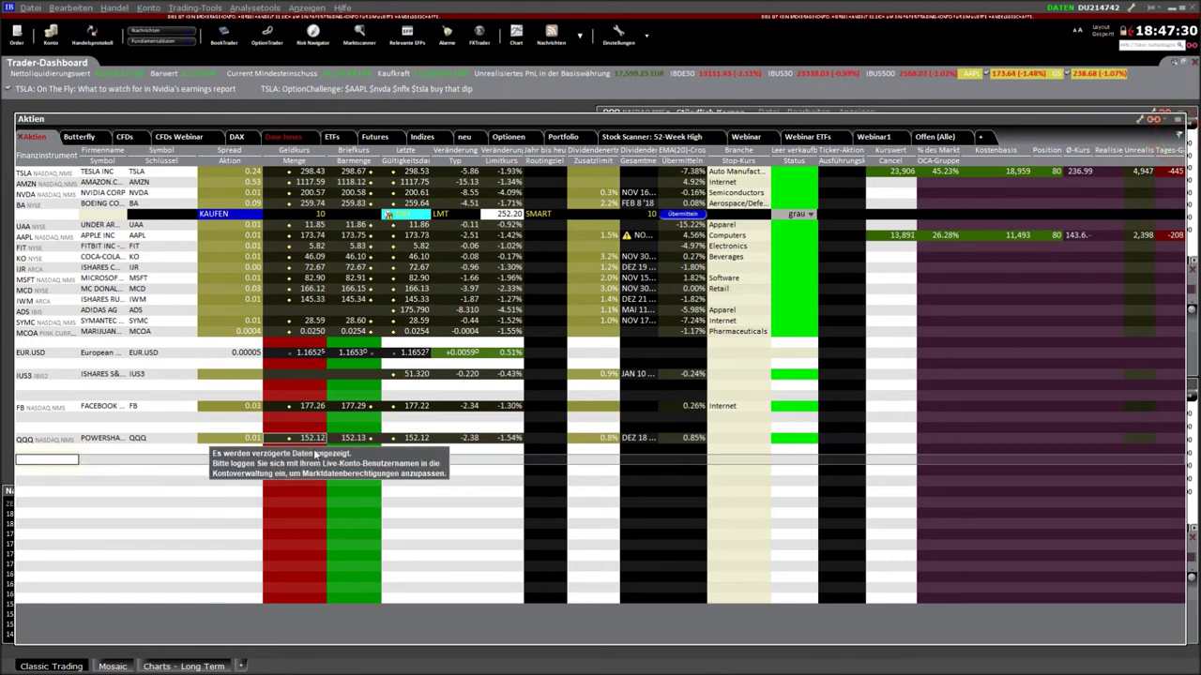
Create a SMART-routed market buy order for 100 QQQ shares, check its order preview, and leave it unsubmitted.
click(356, 441)
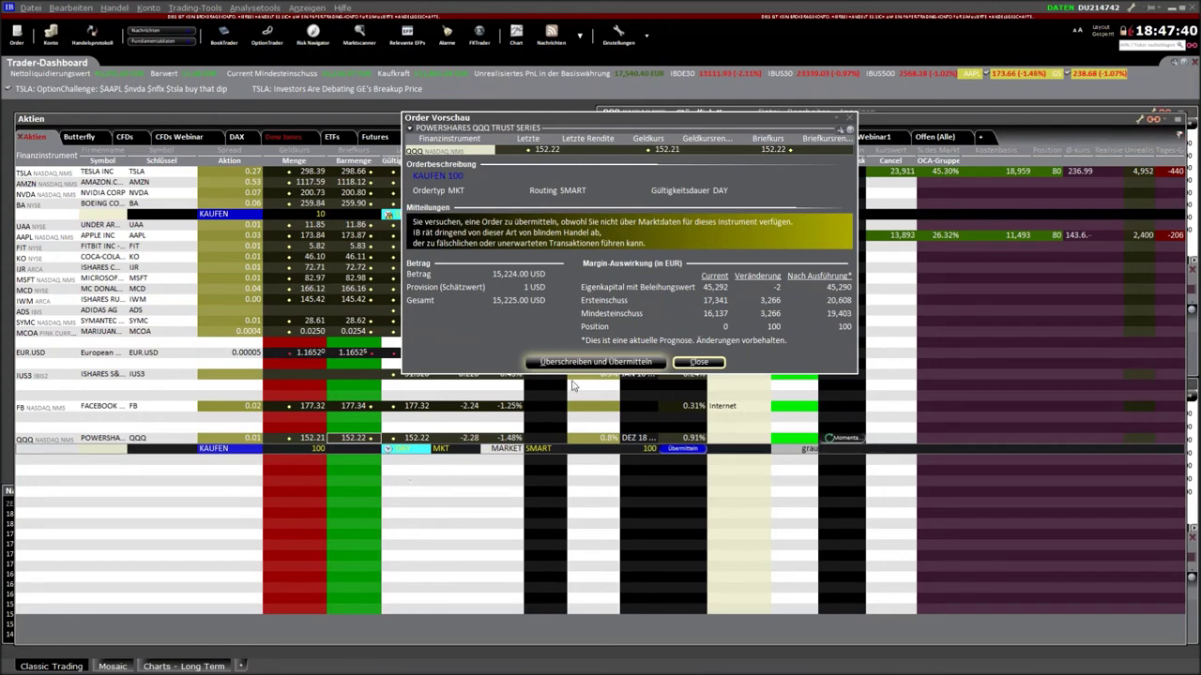
click(699, 362)
click(320, 452)
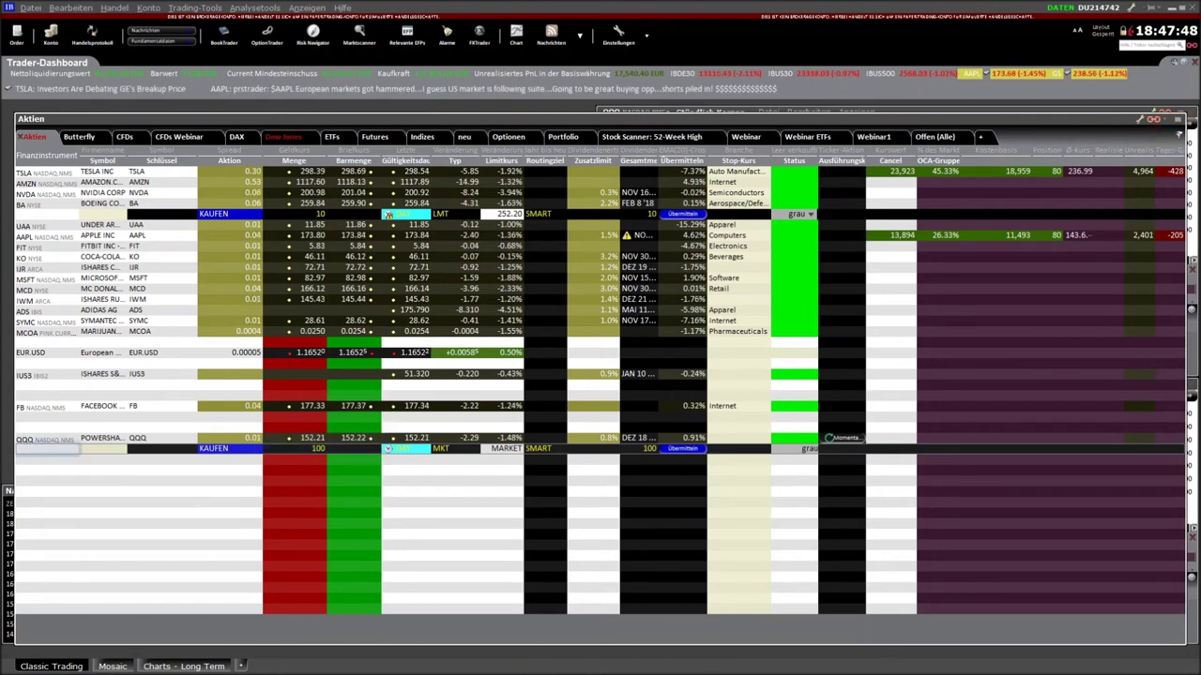
key(Escape)
click(47, 449)
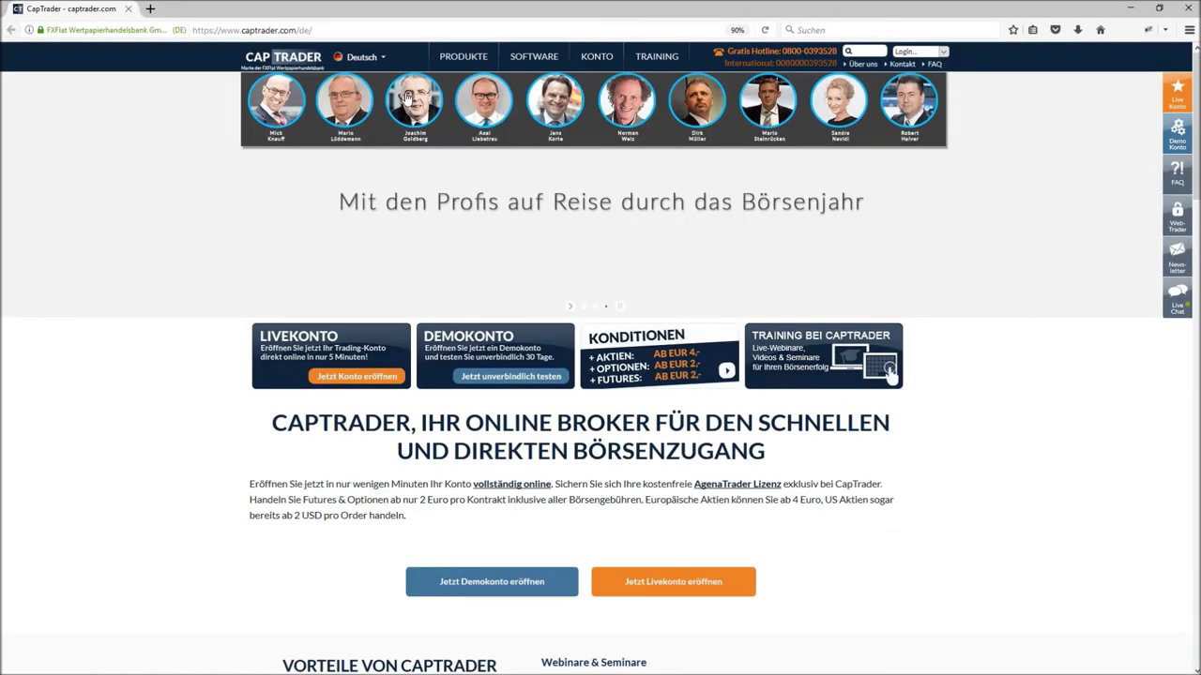
On the CapTrader website's Handbücher page, open the English TWS Users Guide of June 25, 2015, and return to Trader Workstation.
mouse_move(533, 56)
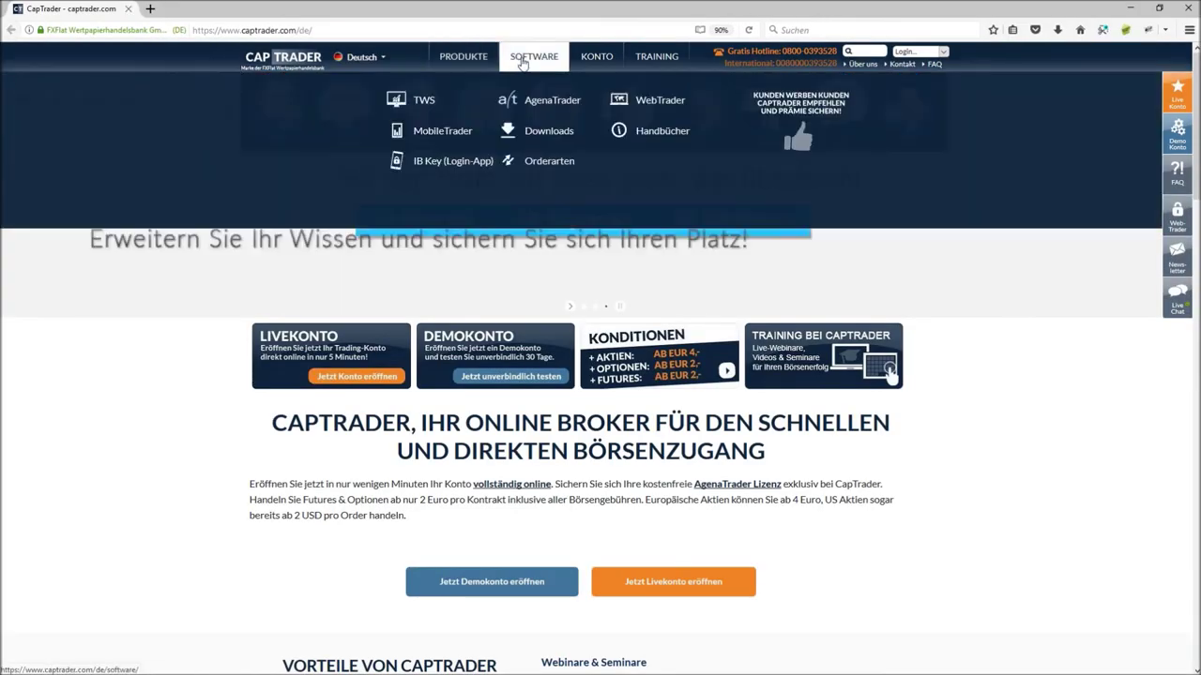
click(645, 132)
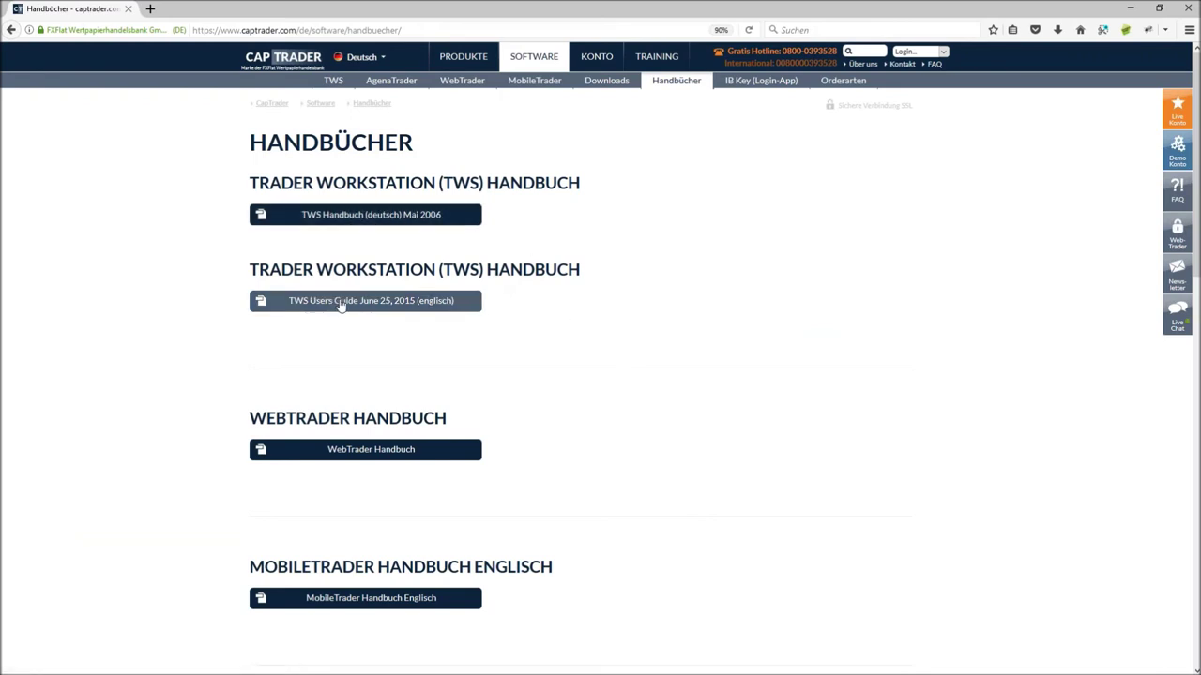
click(423, 309)
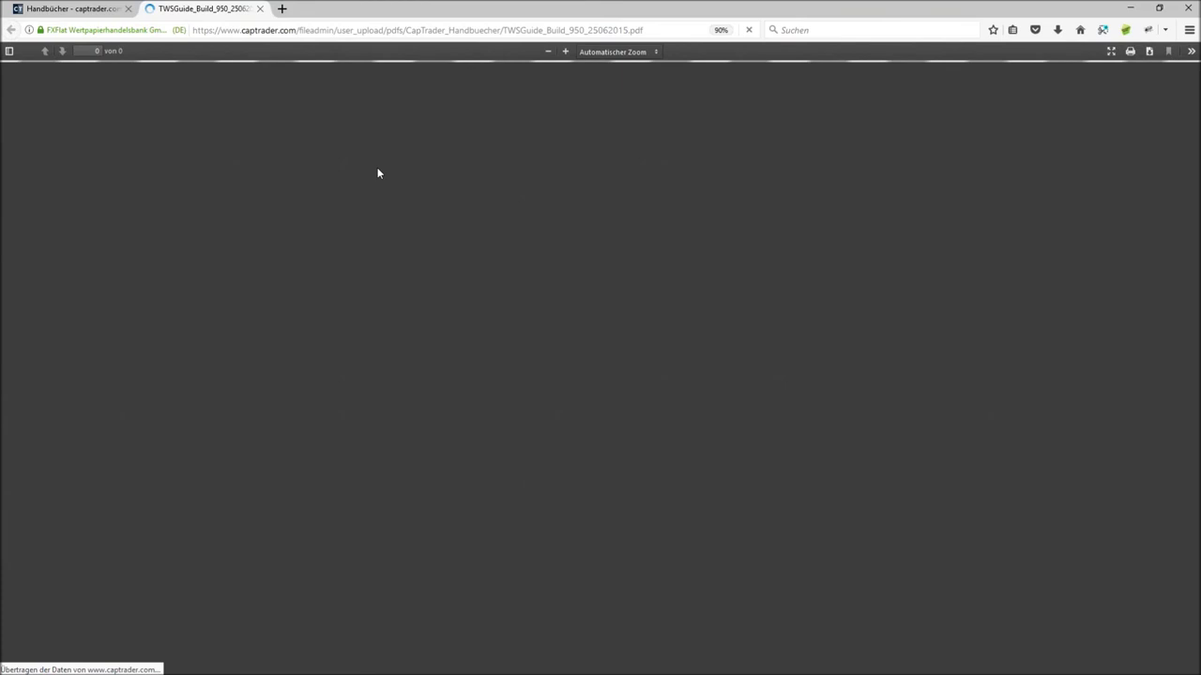
click(79, 10)
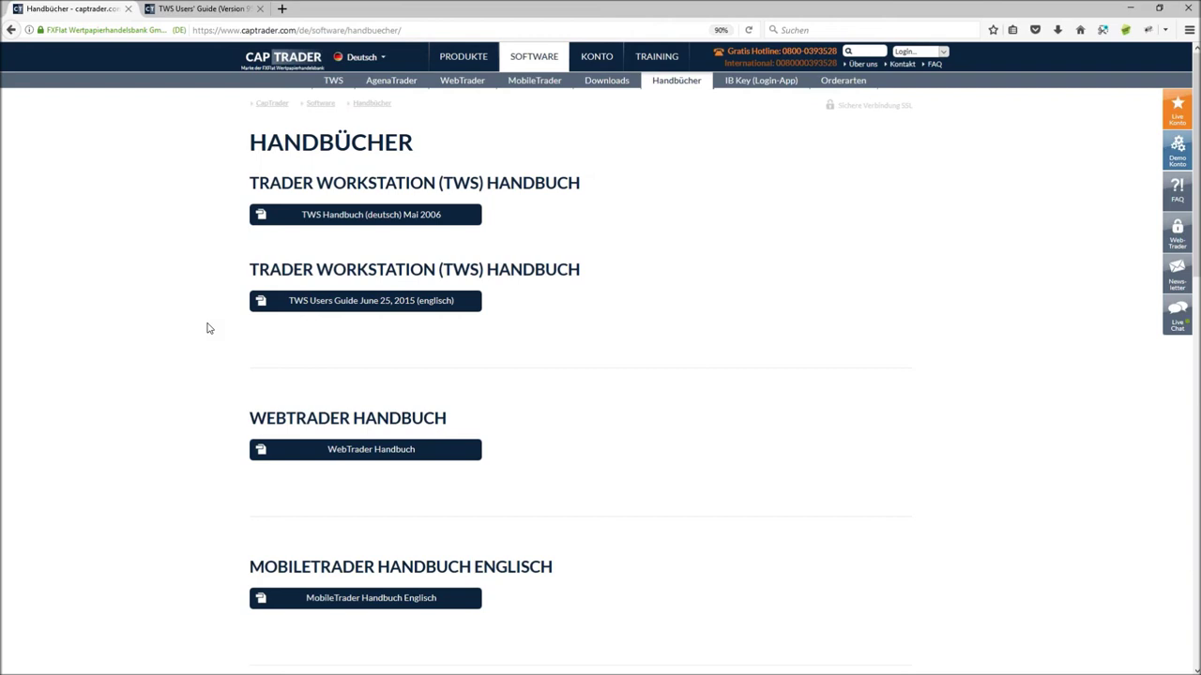
click(1134, 10)
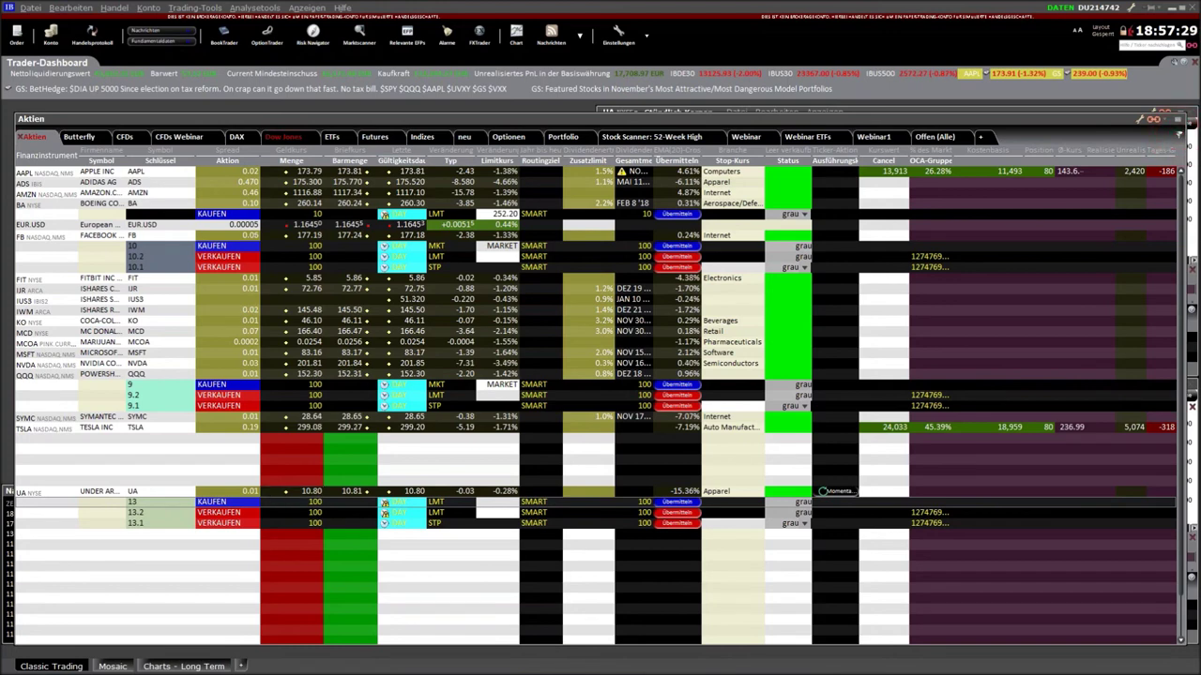
Open the order presets from the pending UA buy order and set the default stock order quantity to 5,000 as Betrag.
right_click(50, 501)
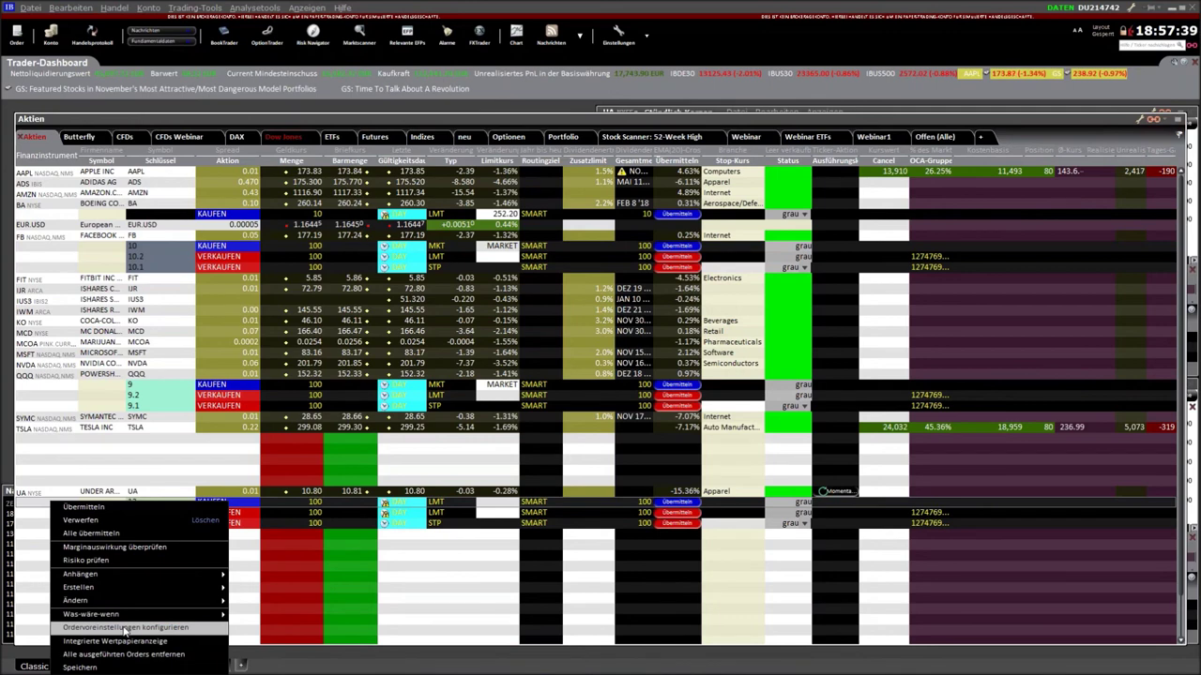
click(125, 629)
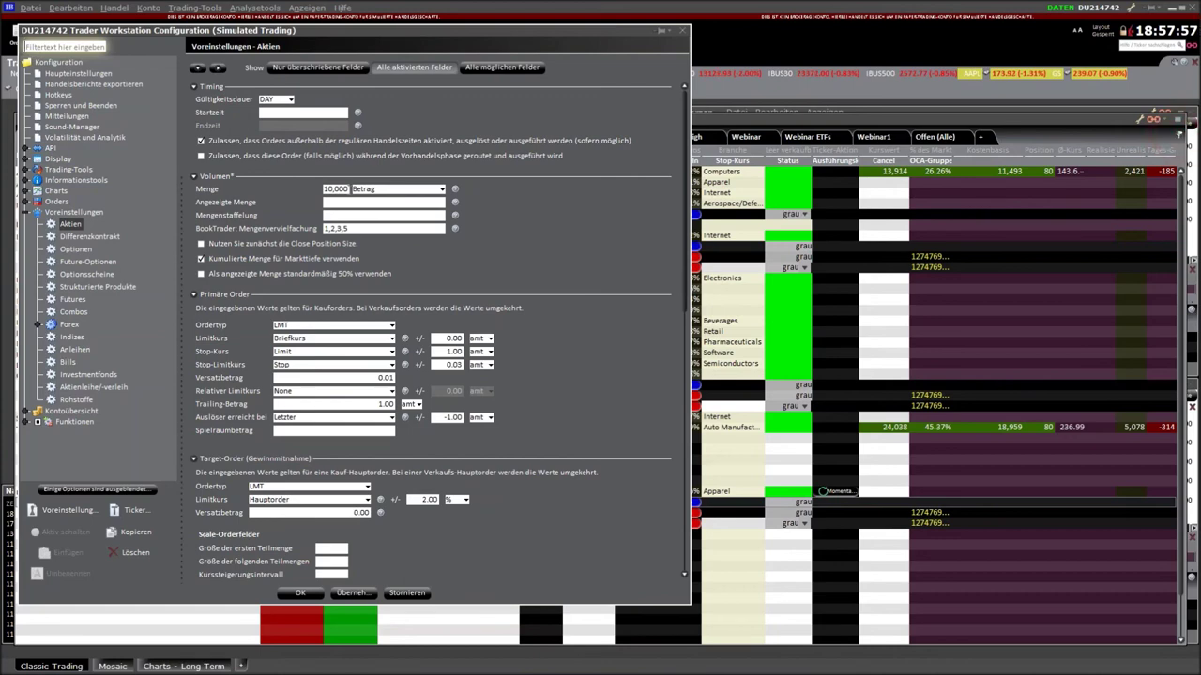
click(335, 188)
text(5)
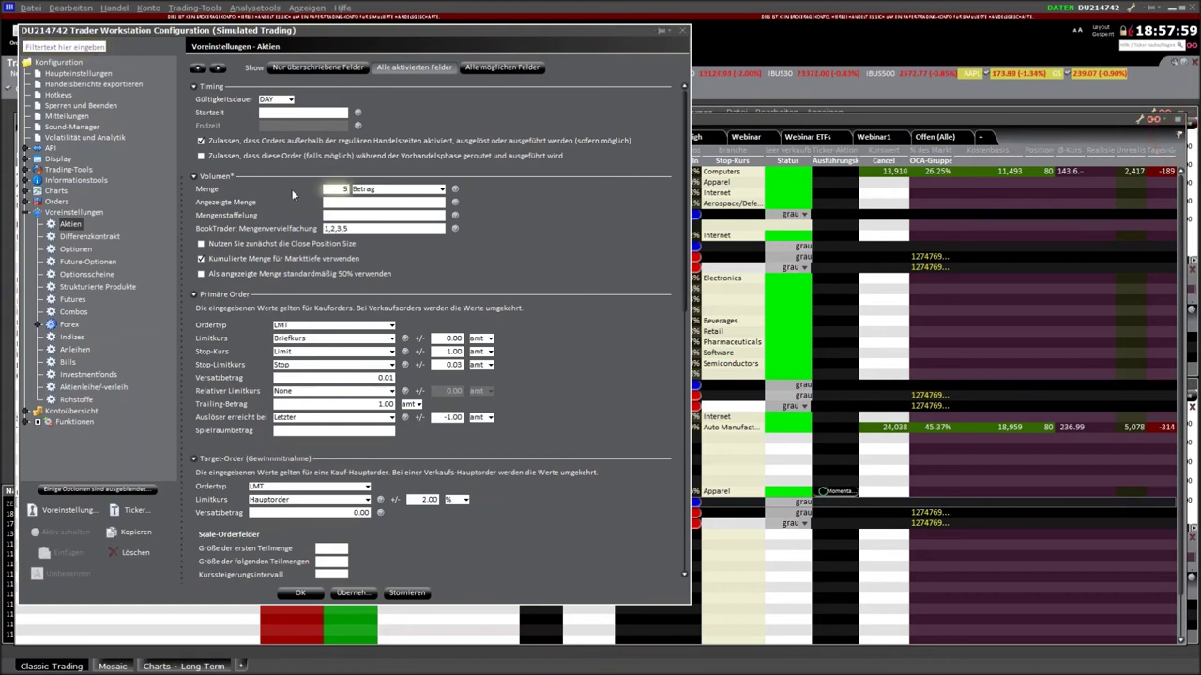
text(,000)
Set the primary order's limit price offset from the Briefkurs to 1.00 amt and save the stock presets.
click(304, 340)
click(305, 346)
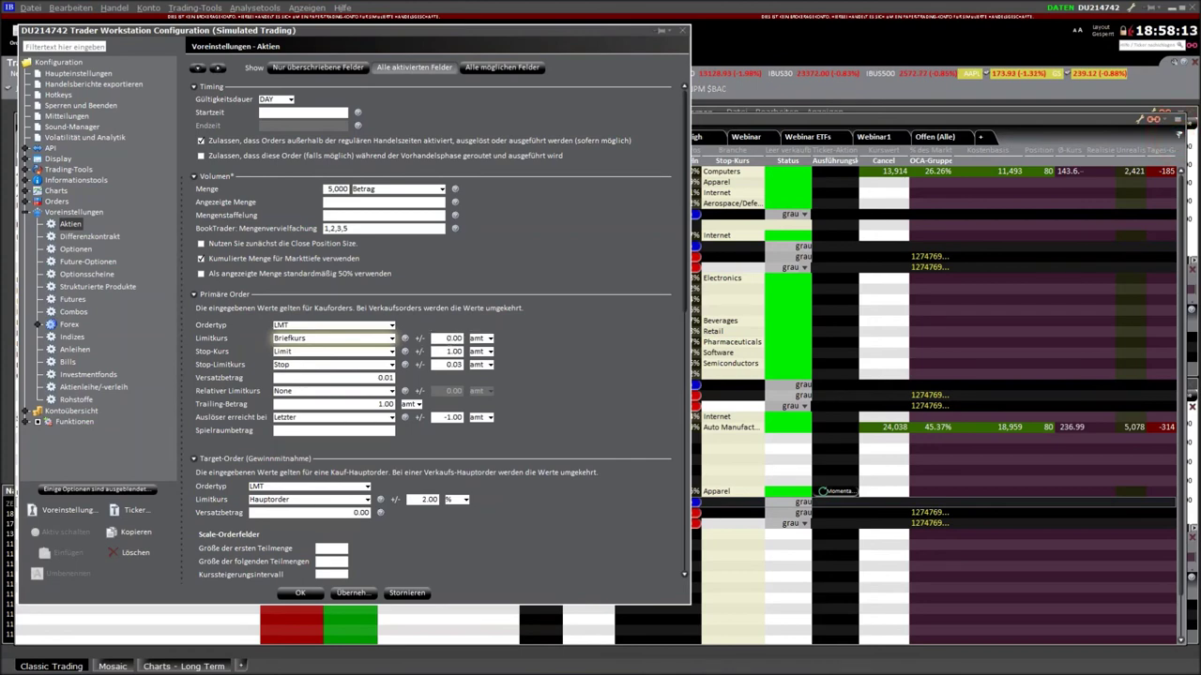
click(449, 339)
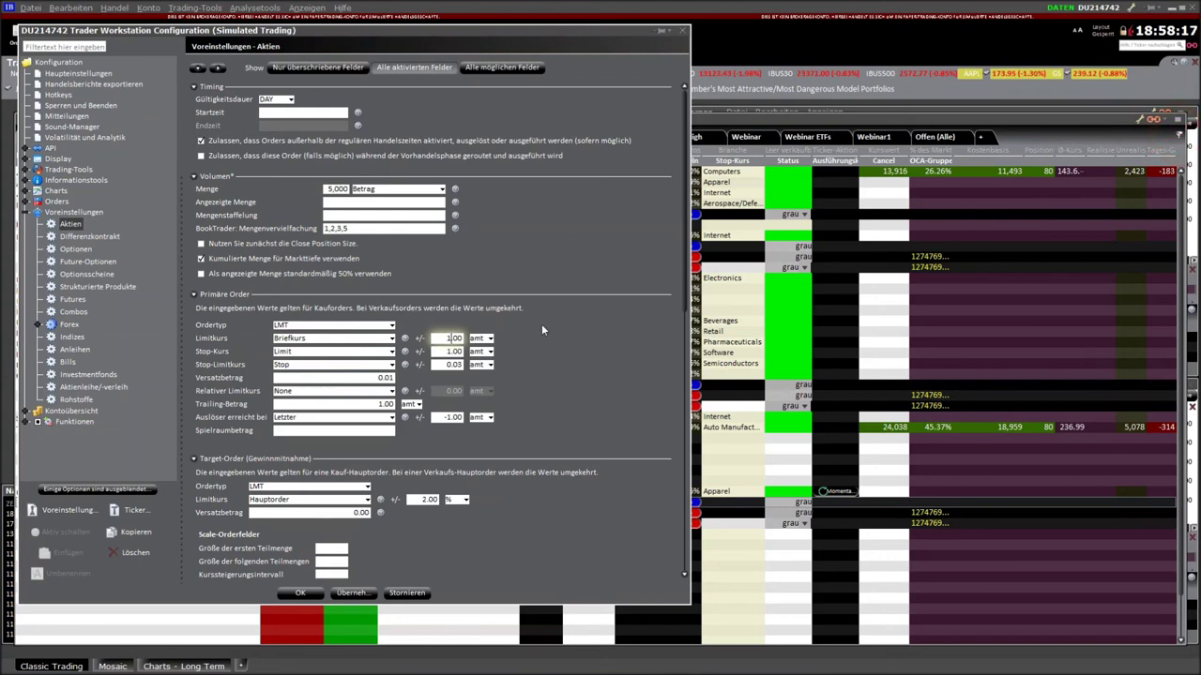
click(349, 592)
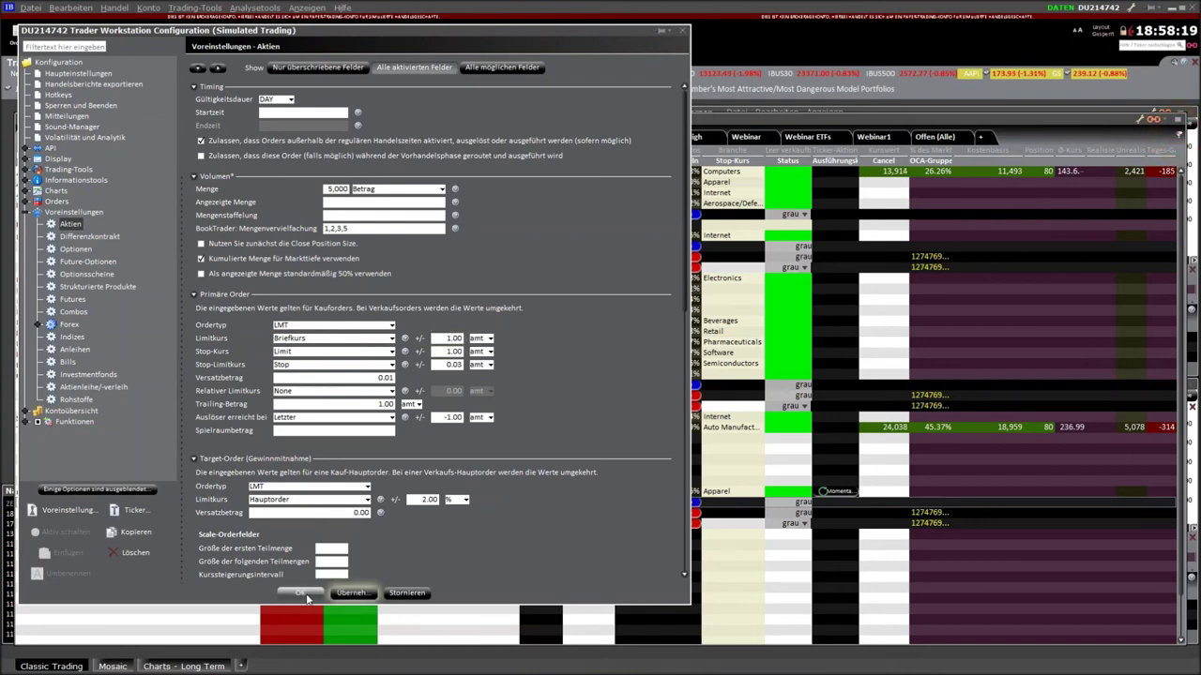
click(300, 593)
Replace the unsent UA bracket order with a new UA buy bracket order and set its limit price to 10.81.
click(47, 501)
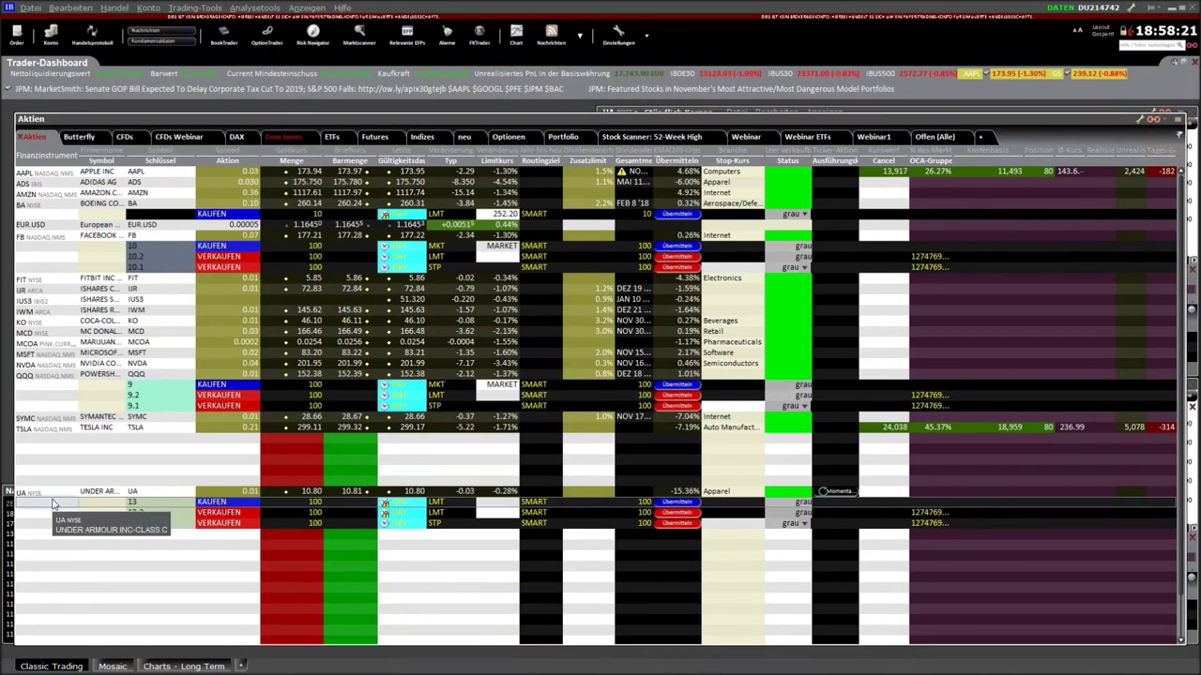
key(Delete)
click(349, 491)
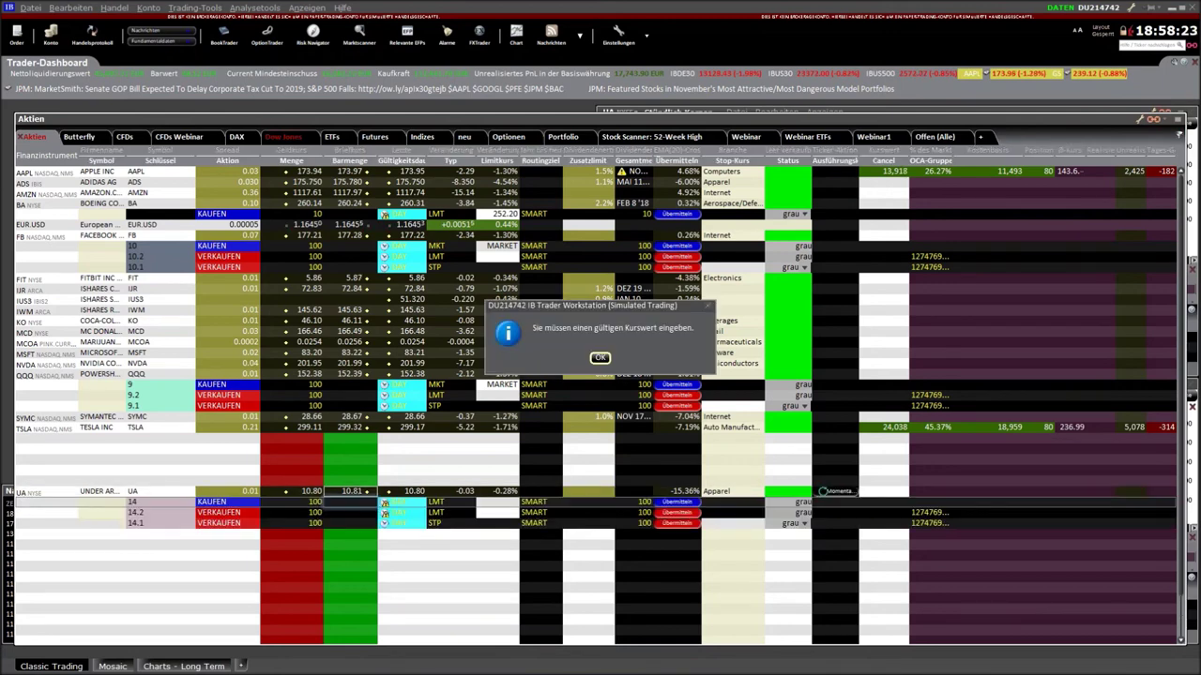
click(600, 360)
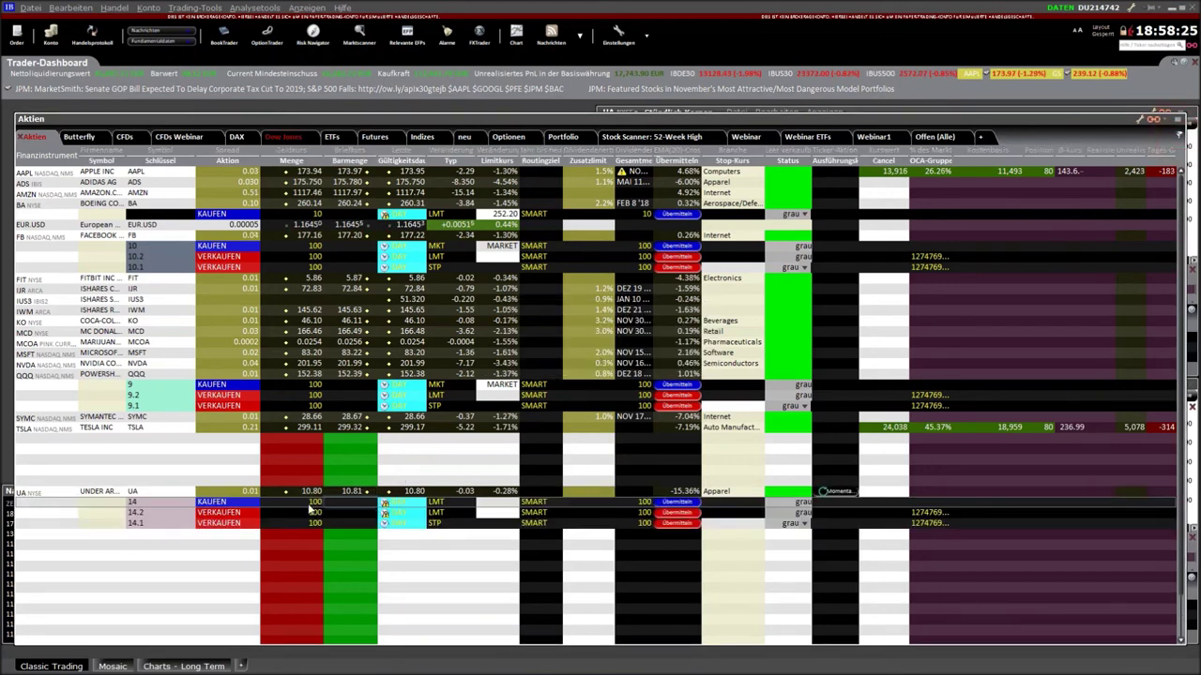
click(497, 502)
click(534, 515)
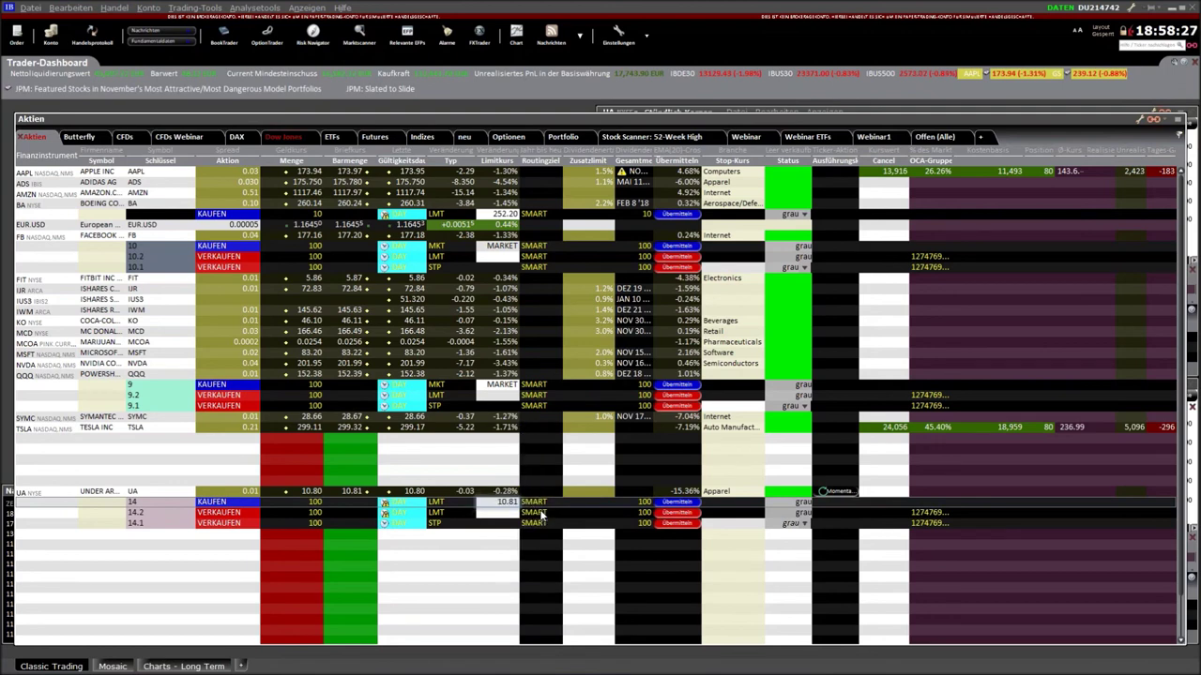
Delete the unsent UA bracket order from the Aktien watchlist.
click(28, 504)
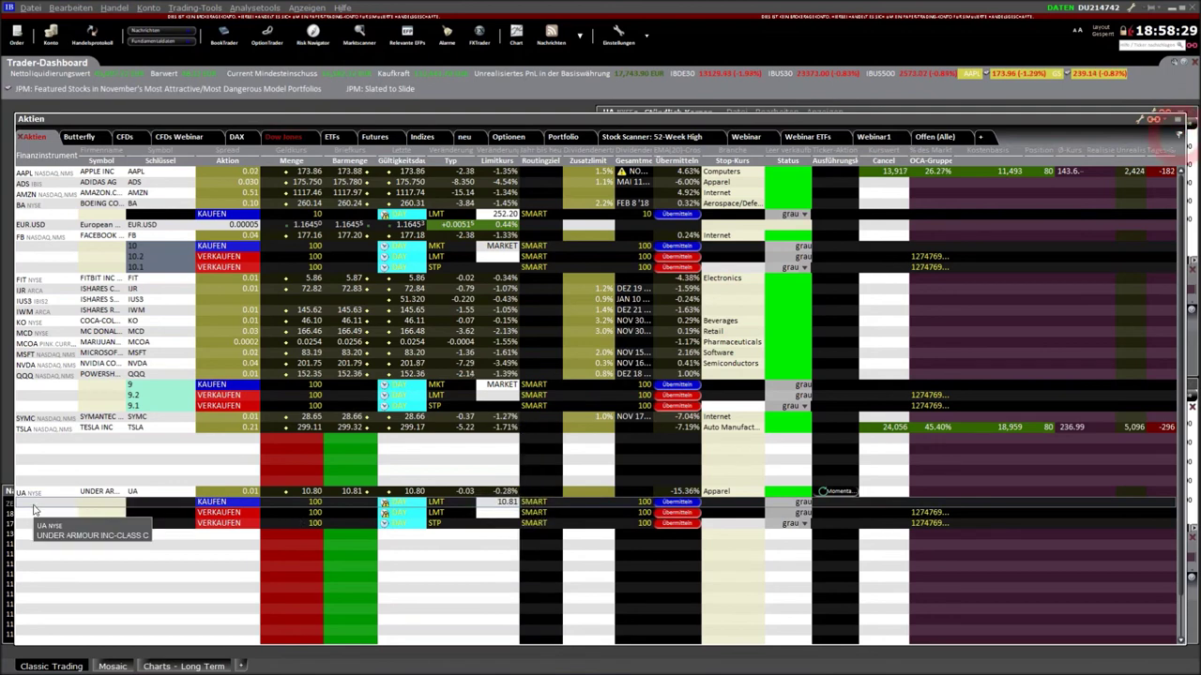
key(Delete)
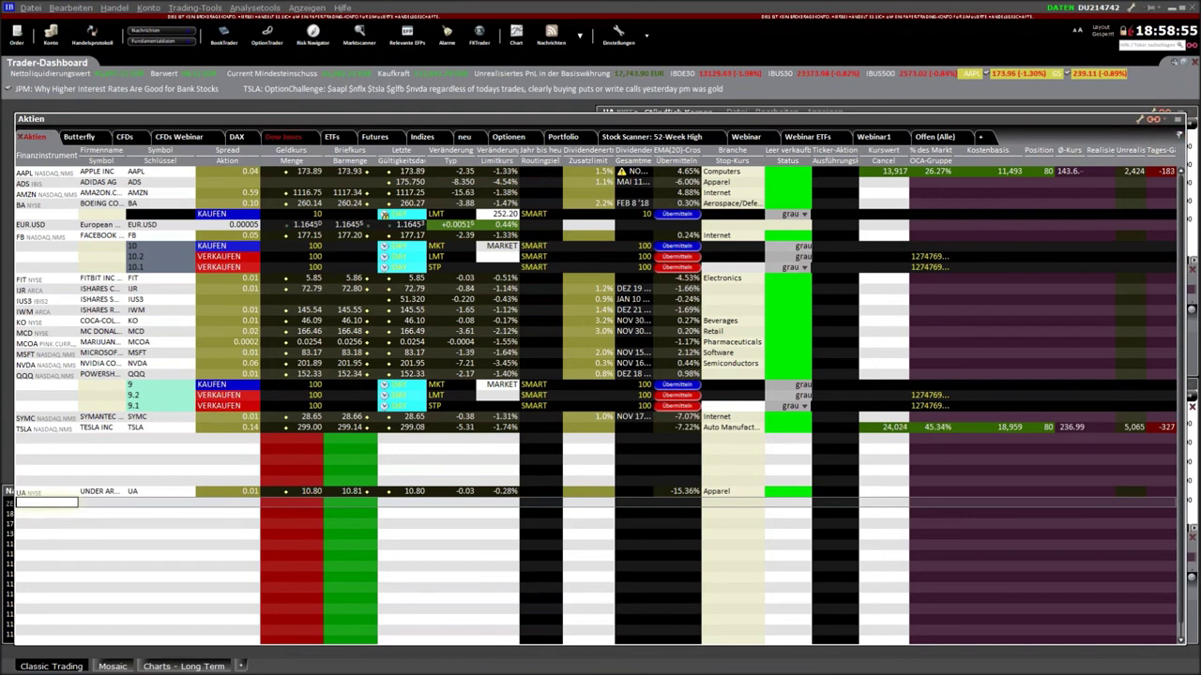
Switch to the CapTrader website in the browser and open the AgenaTrader page among its software offerings.
click(1179, 134)
click(1176, 7)
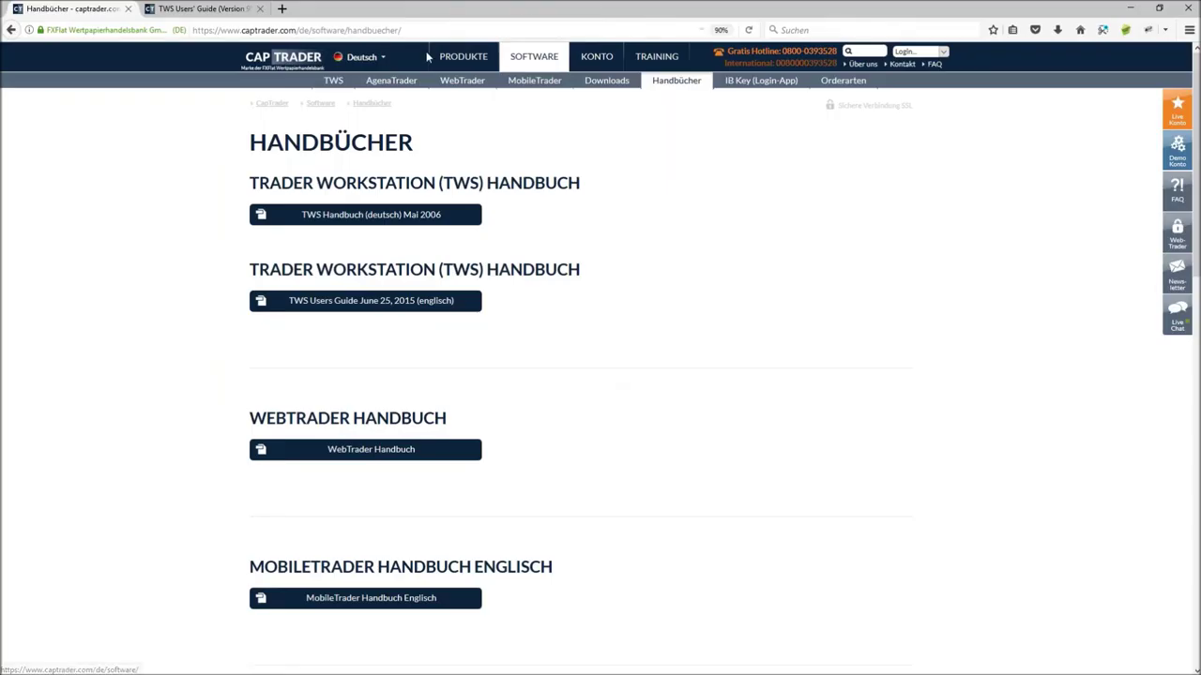
mouse_move(533, 56)
click(543, 100)
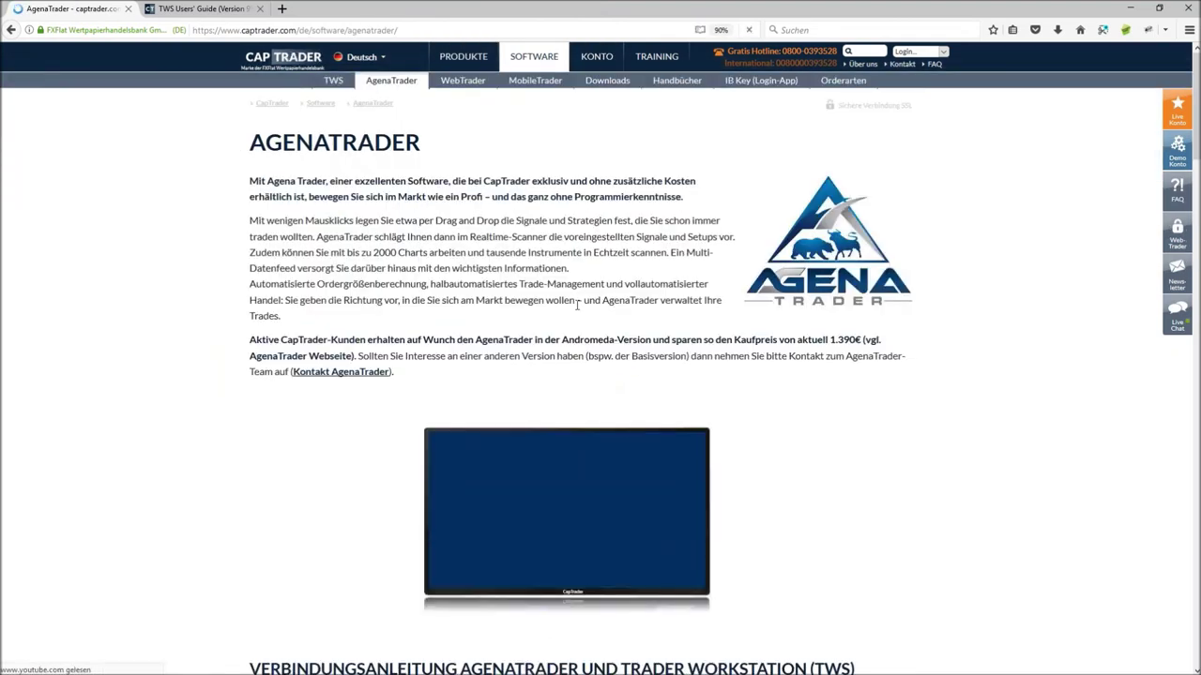